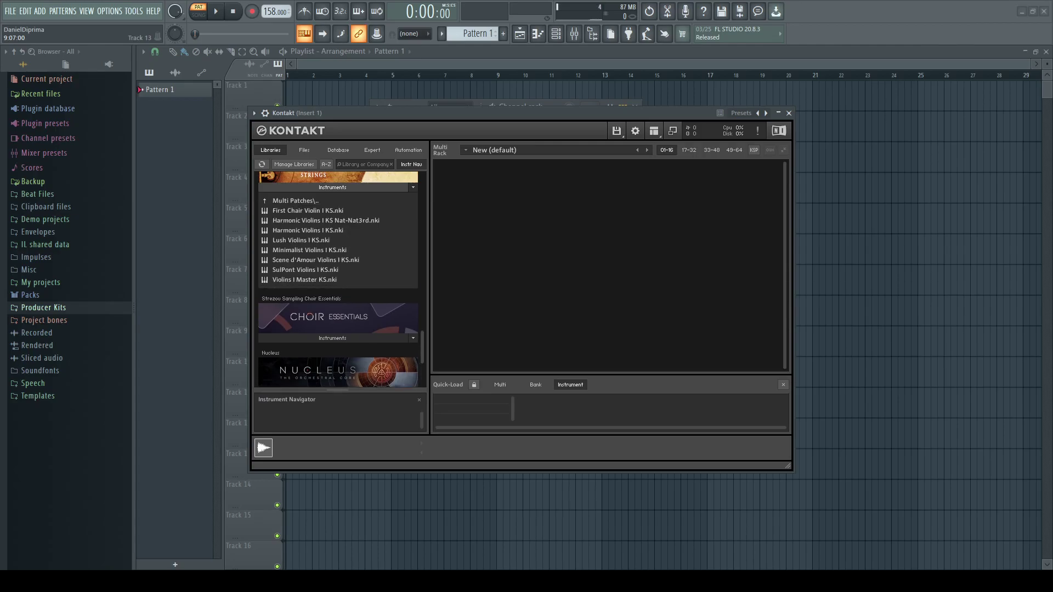
# Step: Load the Harmonic Violins I KS.nki instrument in Kontakt and turn its reverb volume all the way down
pyautogui.doubleClick(308, 230)
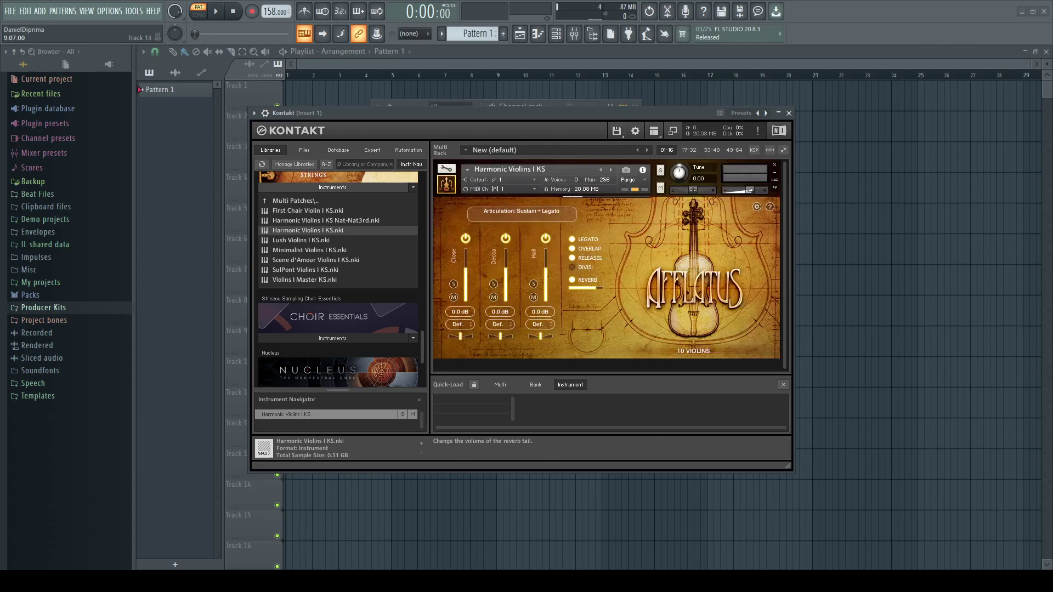
pyautogui.moveTo(596, 288); pyautogui.dragTo(569, 288)
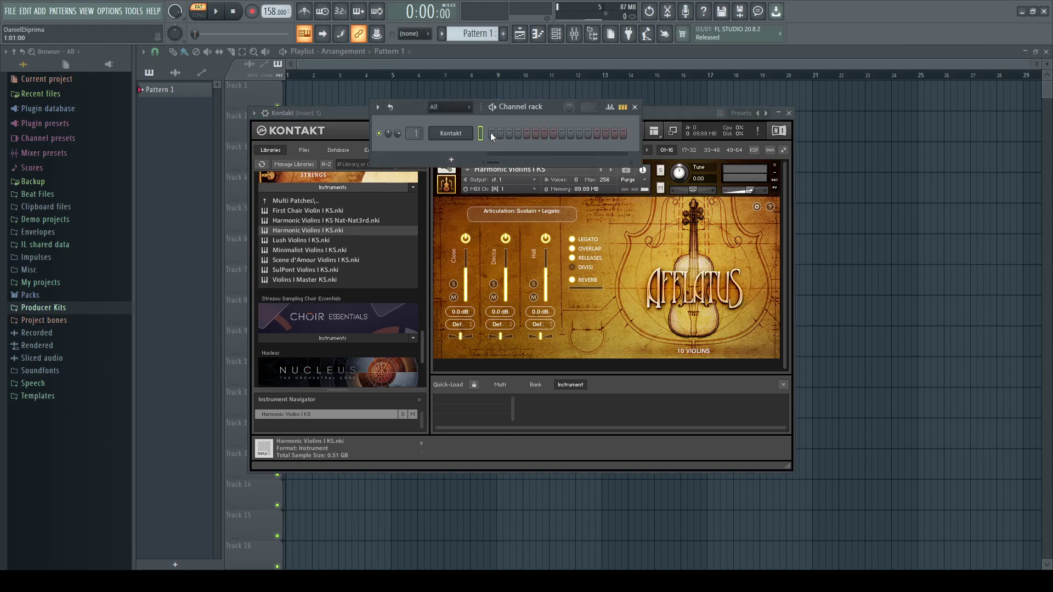
# Step: Open the Kontakt channel's piano roll and draw one-bar G#5 and G#6 notes at the start of bar 1
pyautogui.press('F7')
pyautogui.scroll(1, 265, 303)
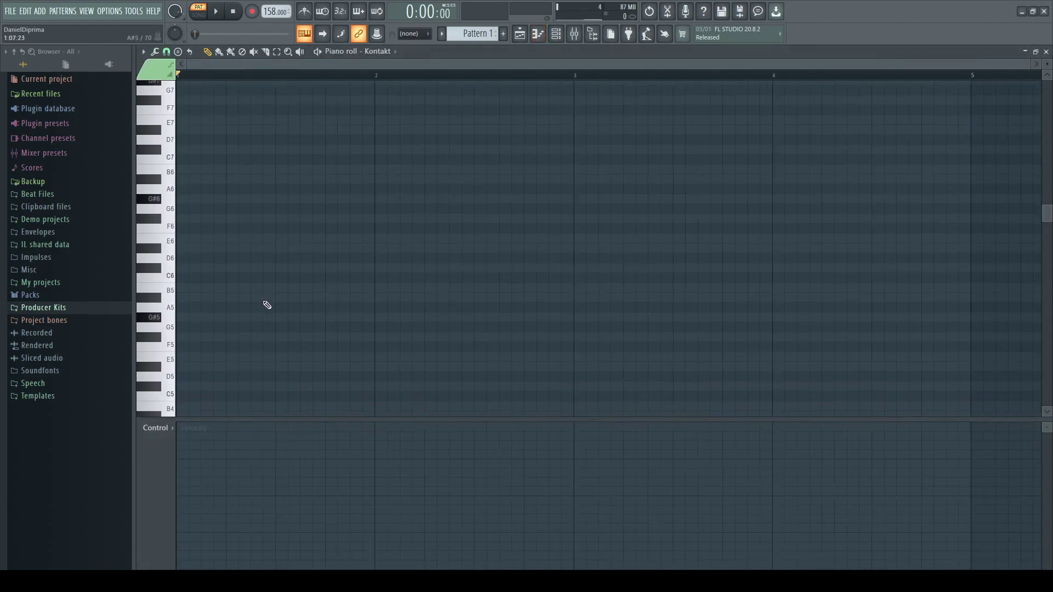
pyautogui.click(179, 318)
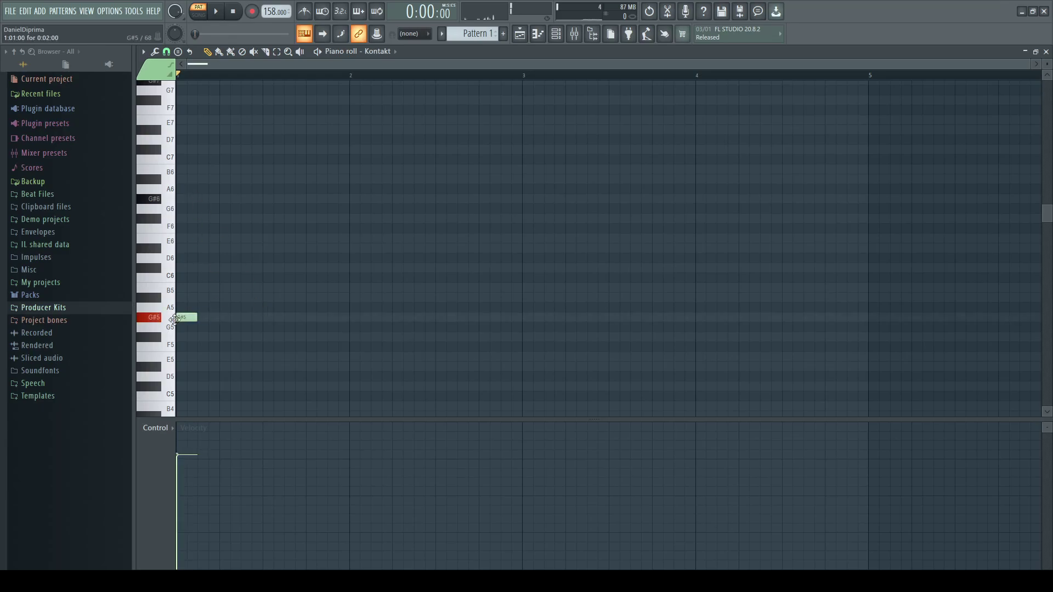
pyautogui.rightClick(193, 317)
pyautogui.scroll(-2, 195, 313)
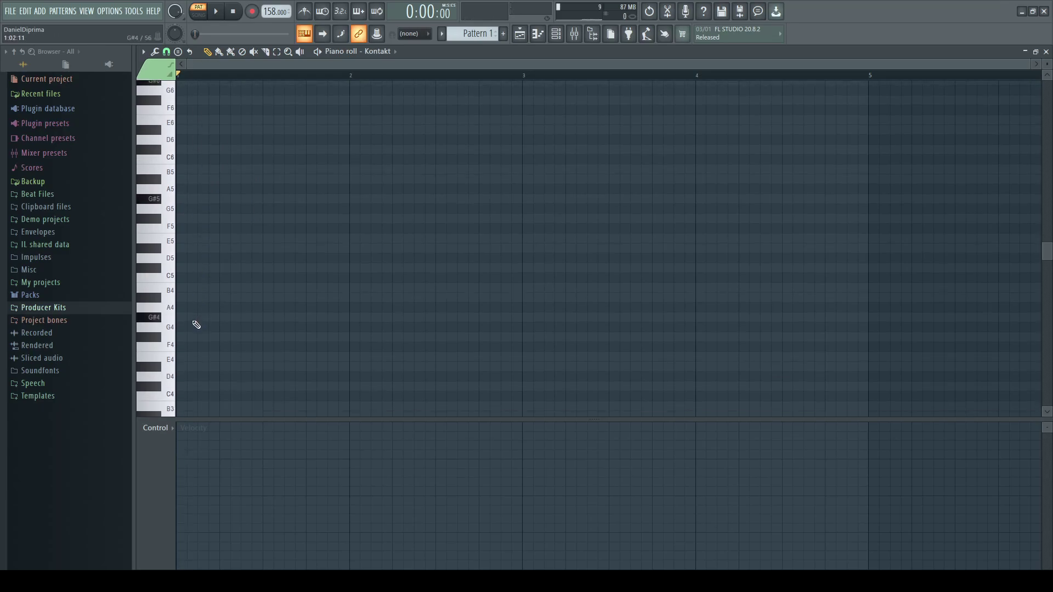
pyautogui.click(189, 289)
pyautogui.click(208, 288)
pyautogui.rightClick(207, 289)
pyautogui.moveTo(198, 293); pyautogui.dragTo(341, 297)
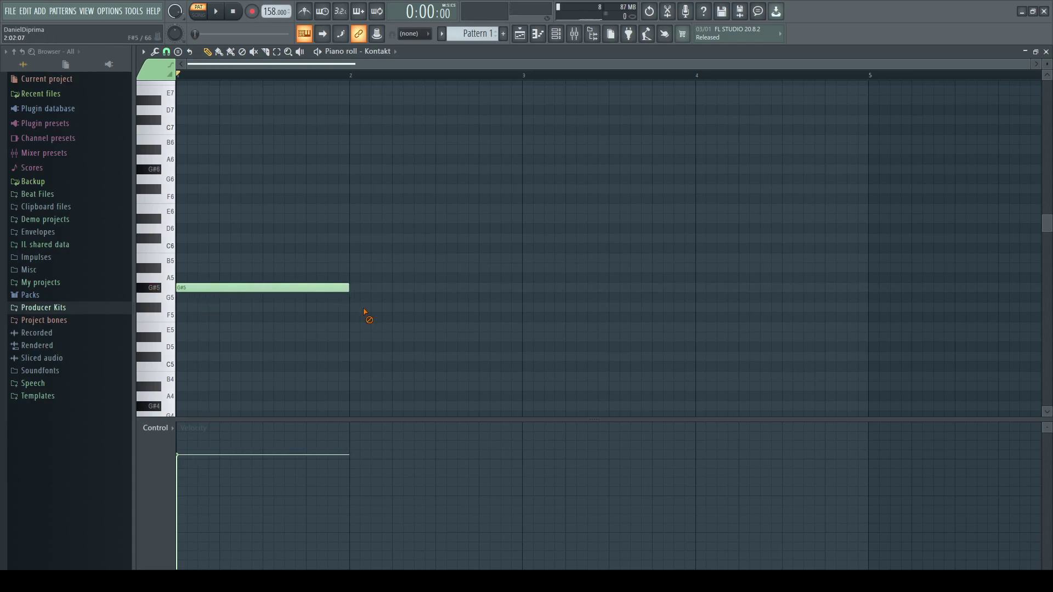
pyautogui.click(184, 169)
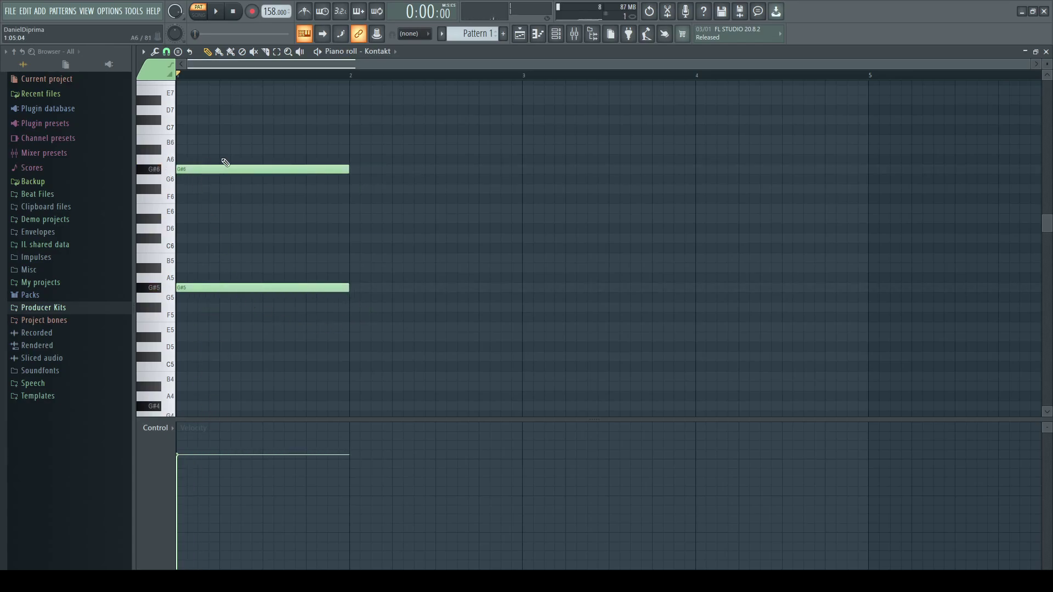
# Step: Transpose both notes down one octave to G#4 and G#5 and audition them
pyautogui.hotkey('ctrl', 'Down')
pyautogui.scroll(-3, 225, 176)
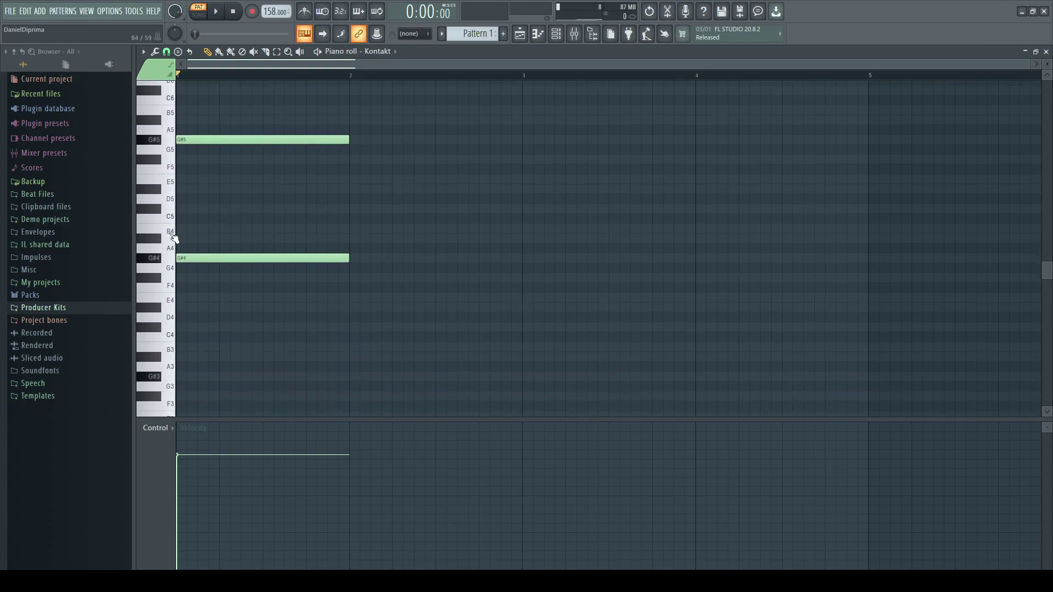
pyautogui.press('space')
pyautogui.press('space')
# Step: Shorten the upper G#5 note to half a bar
pyautogui.moveTo(349, 140); pyautogui.dragTo(290, 150)
pyautogui.click(267, 159)
pyautogui.rightClick(265, 160)
pyautogui.rightClick(246, 143)
pyautogui.hotkey('ctrl', 'z')
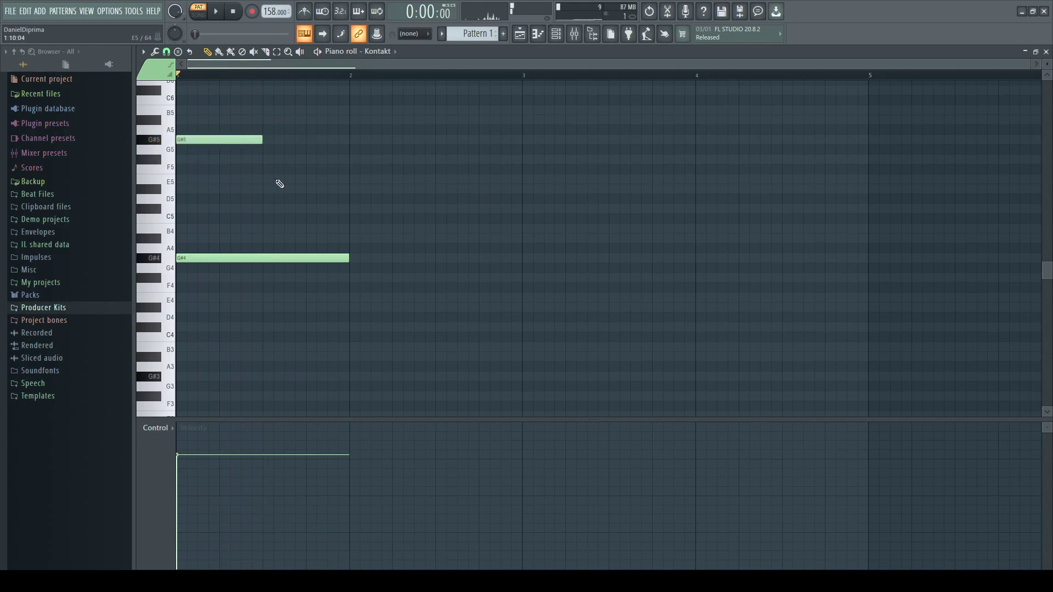
# Step: Continue the melody with half-bar D#5, E5 and D#5 notes and add a one-bar G#4 at bar 2
pyautogui.click(264, 187)
pyautogui.click(355, 179)
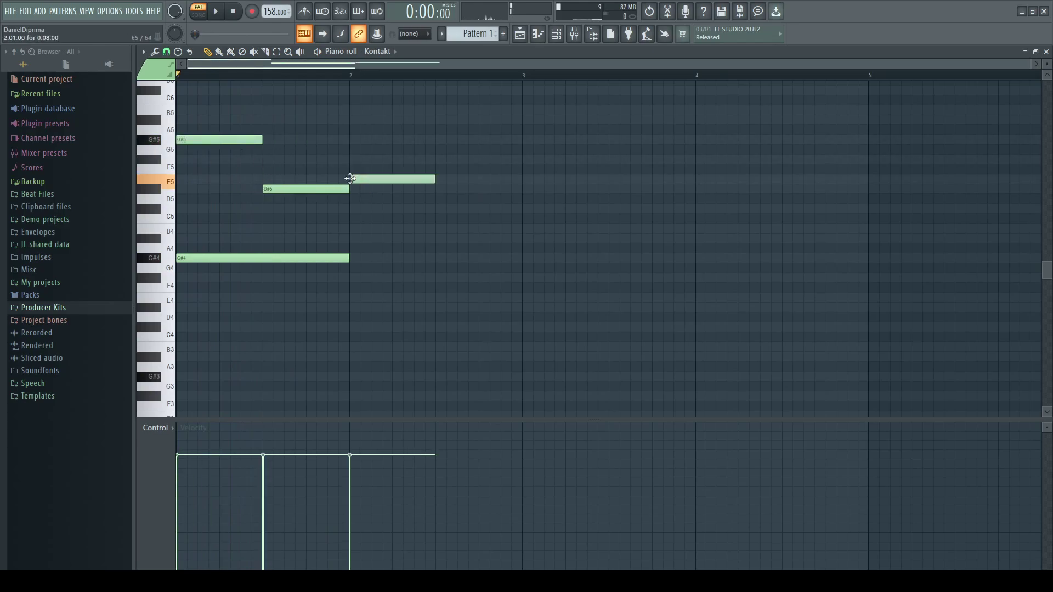
pyautogui.click(438, 190)
pyautogui.click(351, 258)
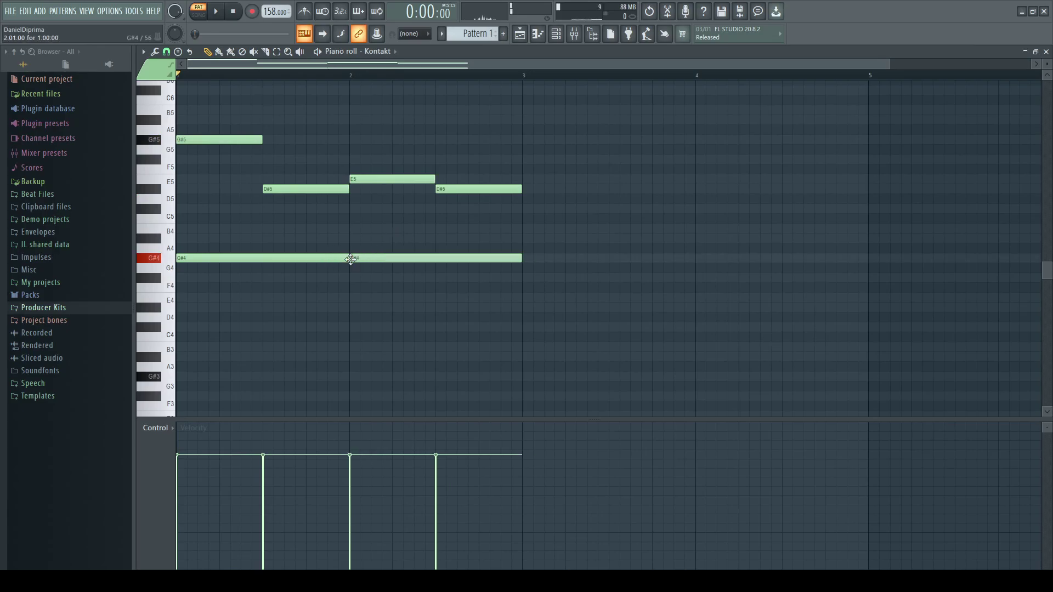
# Step: Duplicate the two-bar phrase into bars 3 and 4 while playing the pattern
pyautogui.keyDown('ctrl'); pyautogui.scroll(-2, 535, 148); pyautogui.keyUp('ctrl')
pyautogui.press('space')
pyautogui.hotkey('ctrl', 'a')
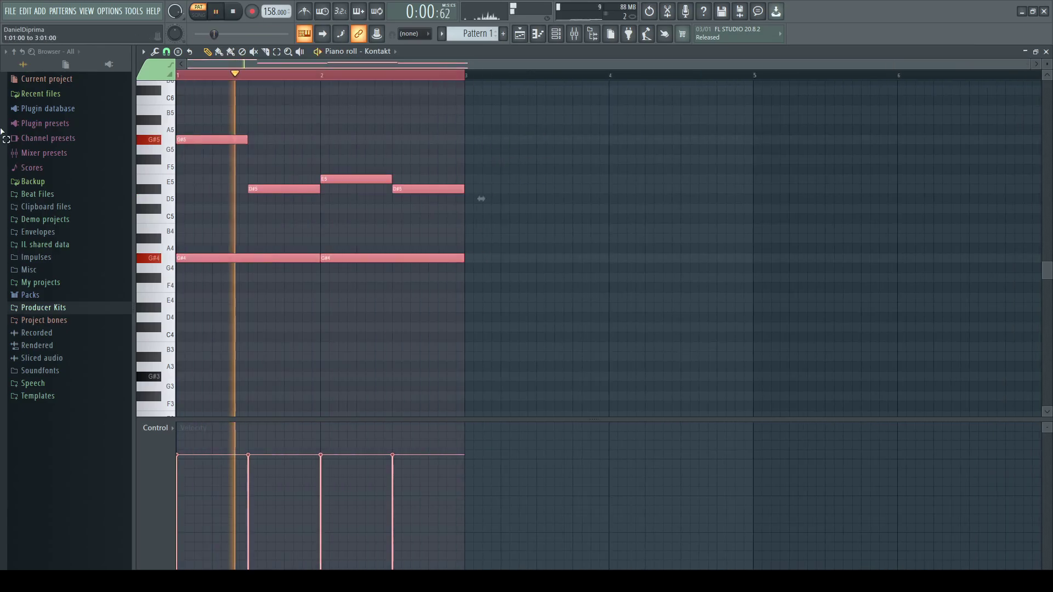
pyautogui.hotkey('ctrl', 'b')
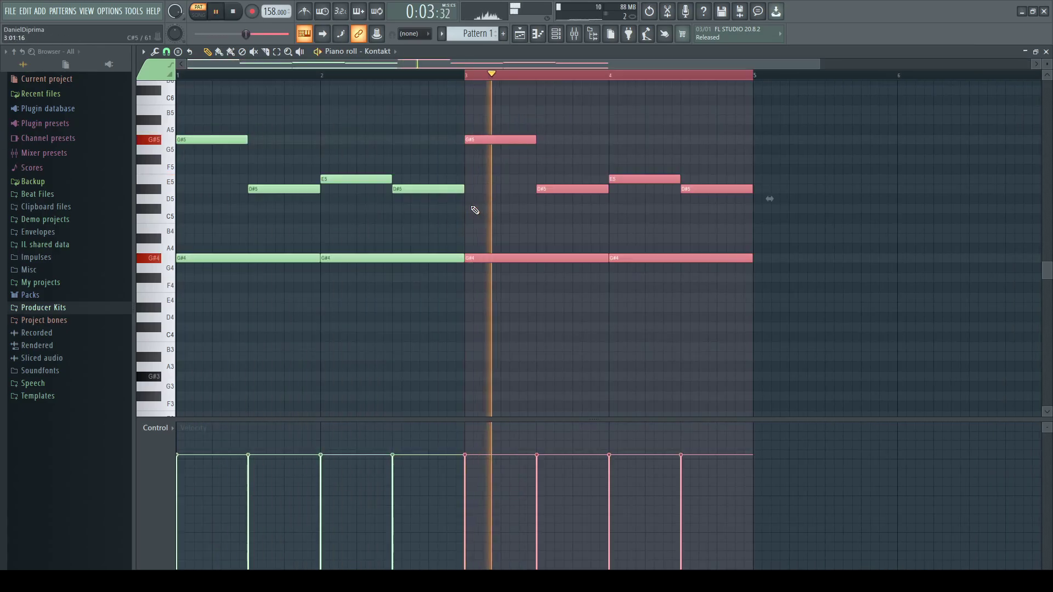
pyautogui.press('space')
pyautogui.press('space')
# Step: Select all notes of the four-bar phrase and duplicate them into bars 5 to 8
pyautogui.keyDown('ctrl'); pyautogui.click(480, 77); pyautogui.keyUp('ctrl')
pyautogui.scroll(-1, 510, 259)
pyautogui.hotkey('ctrl', 'a')
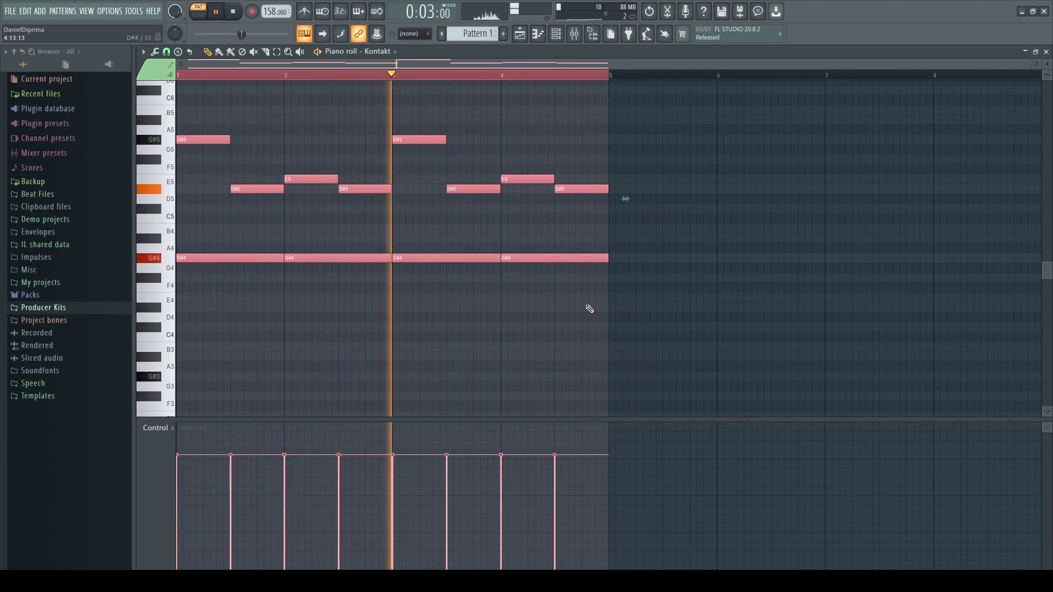
pyautogui.hotkey('ctrl', 'b')
pyautogui.press('space')
pyautogui.scroll(-2, 604, 316)
pyautogui.hotkey('ctrl', 'a')
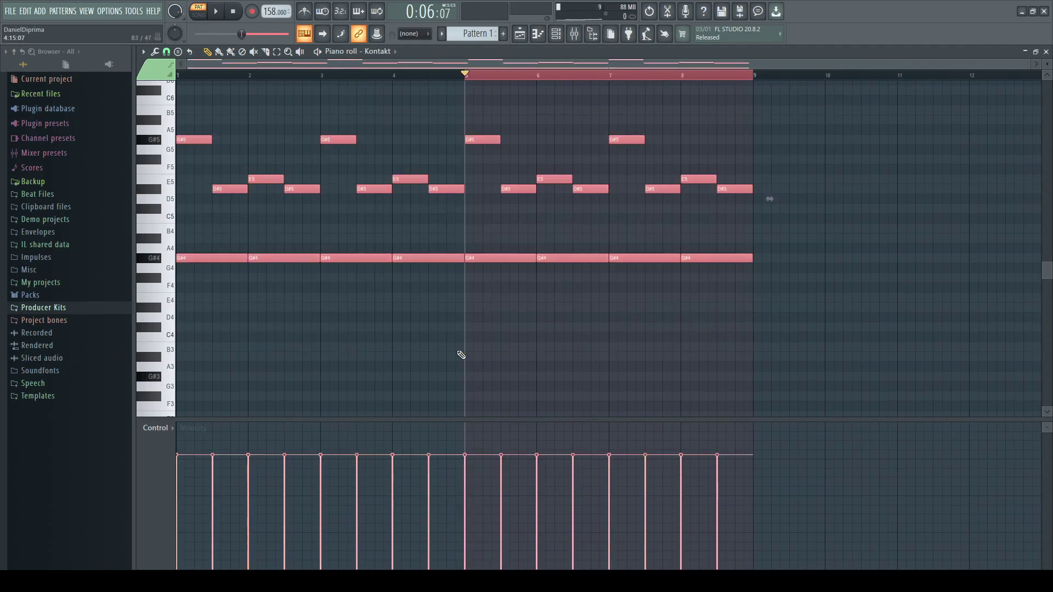
# Step: Deselect the notes and play back the eight-bar melody
pyautogui.click(171, 268)
pyautogui.scroll(4, 616, 235)
pyautogui.hotkey('ctrl', 'd')
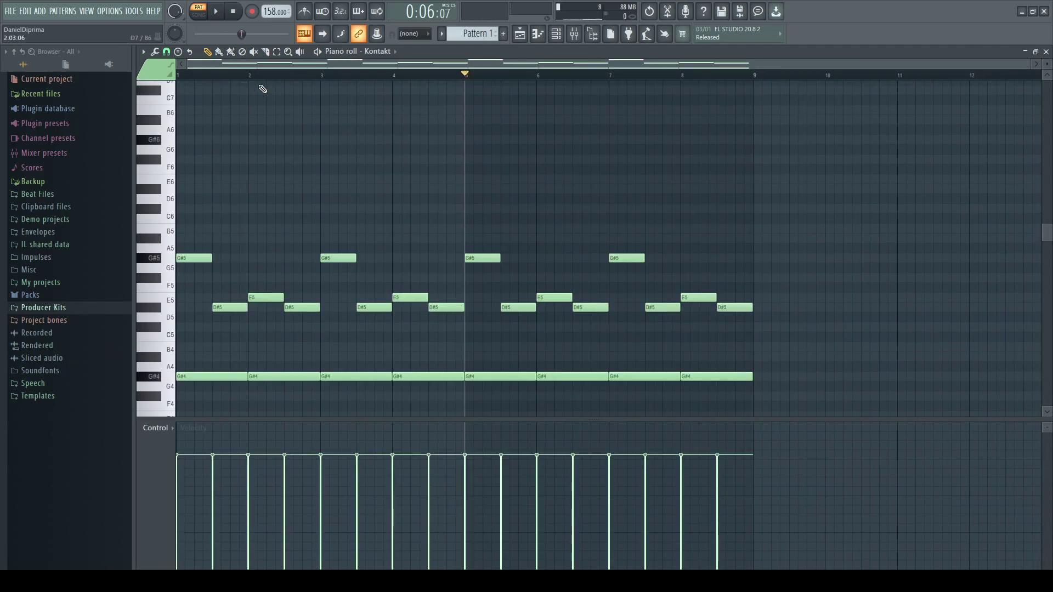
pyautogui.press('space')
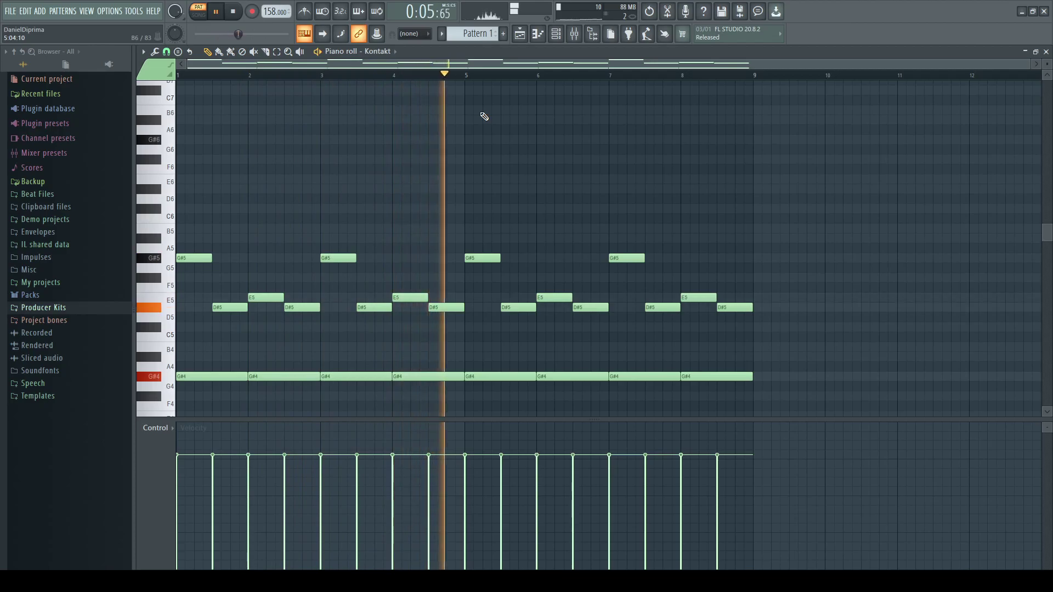
pyautogui.press('space')
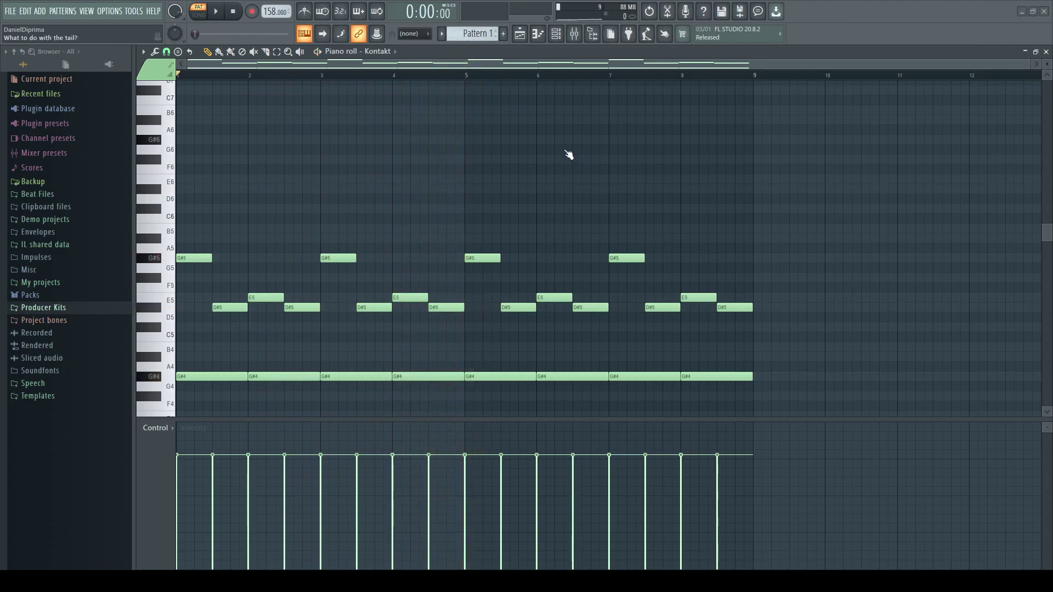
# Step: Switch to the playlist and place the rendered Pattern 1 audio clip on Track 1 at bar 1
pyautogui.click(537, 35)
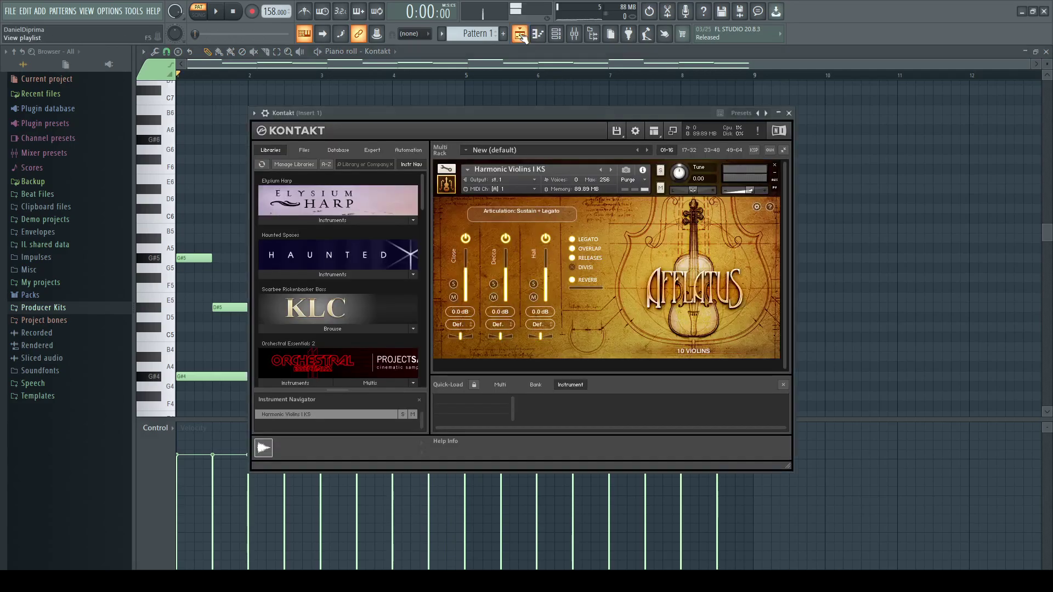
pyautogui.click(520, 35)
pyautogui.click(295, 99)
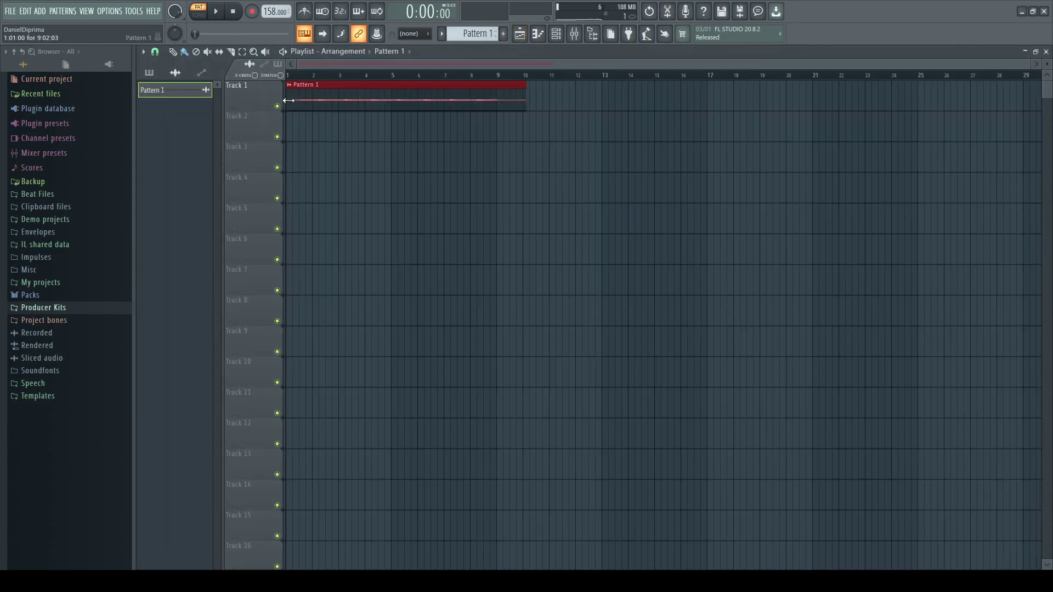
# Step: Play back the audio clip and inspect the beginning of its waveform
pyautogui.press('space')
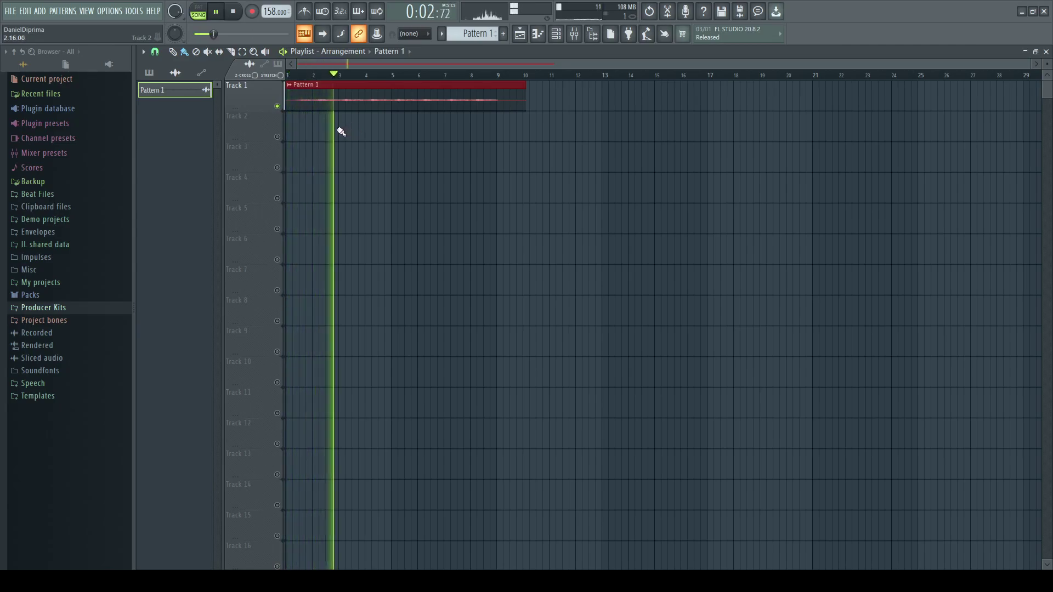
pyautogui.scroll(5, 341, 203)
pyautogui.scroll(5, 330, 227)
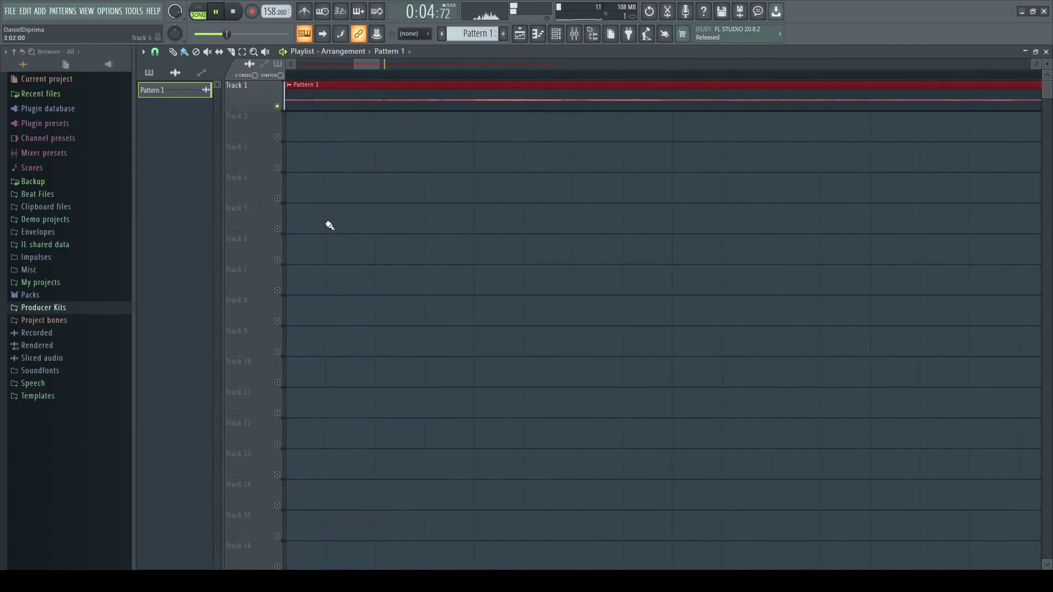
pyautogui.moveTo(361, 62); pyautogui.dragTo(56, 88)
pyautogui.press('space')
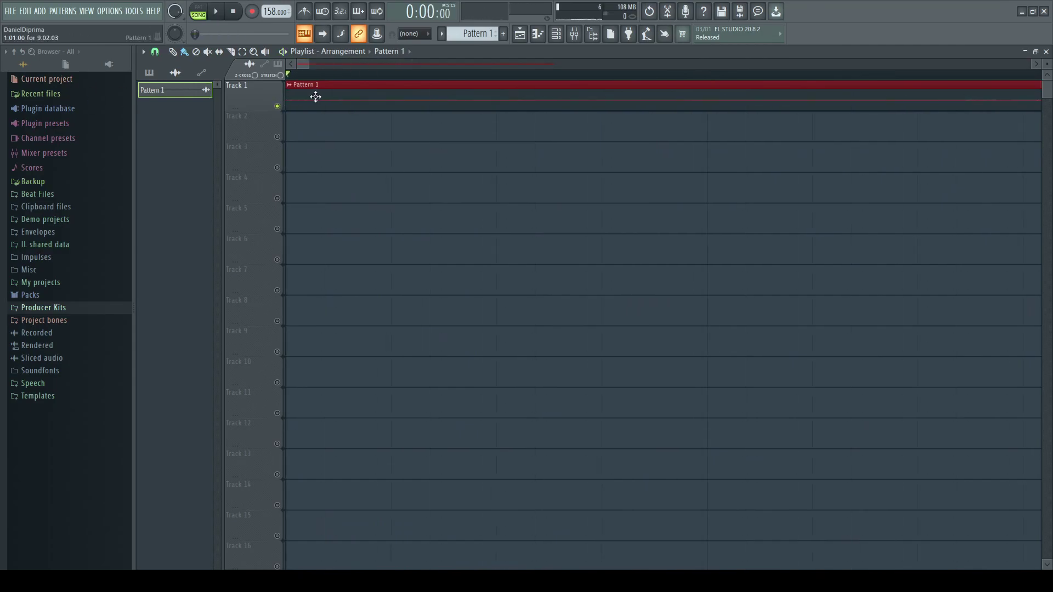
# Step: Set the EQ precomputed effect of the Pattern 1 audio clip to 83%
pyautogui.doubleClick(357, 92)
pyautogui.click(346, 218)
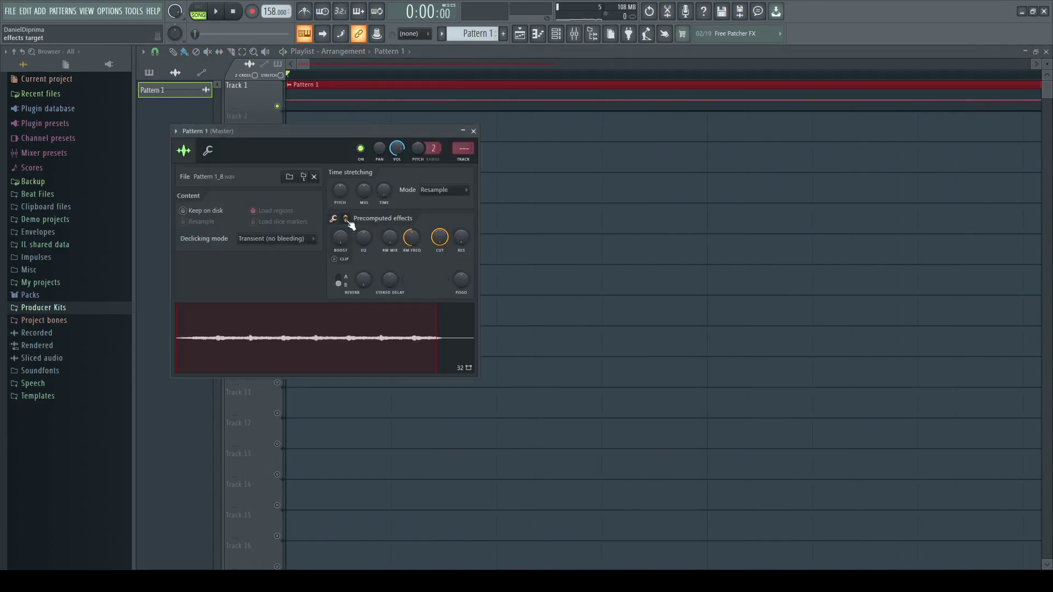
pyautogui.moveTo(373, 247); pyautogui.dragTo(370, 237)
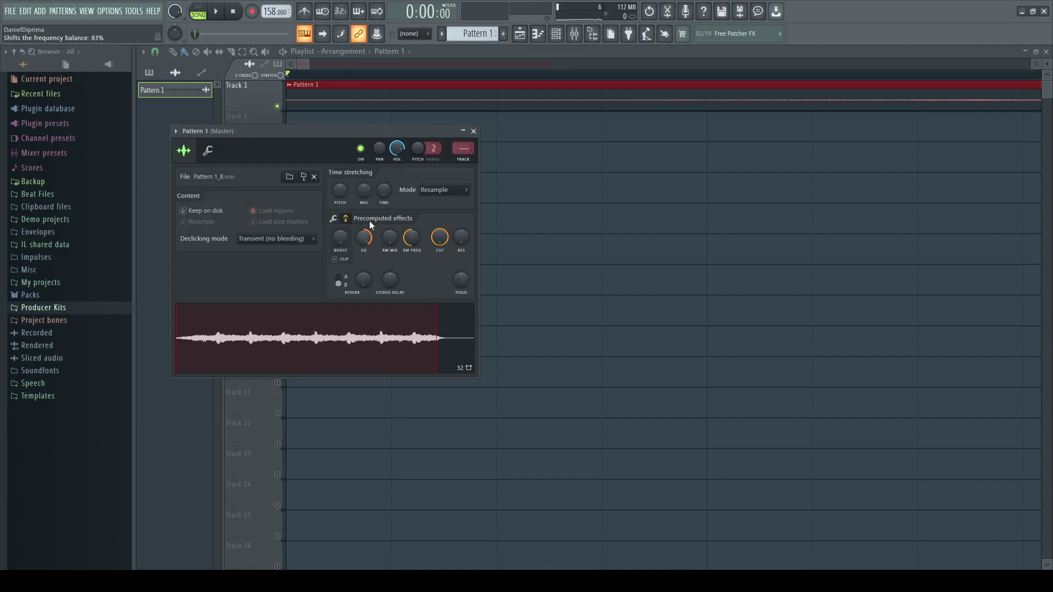
pyautogui.click(474, 131)
# Step: Examine how the start and end of the audio clip on Track 1 line up with the bar grid
pyautogui.scroll(-6, 427, 189)
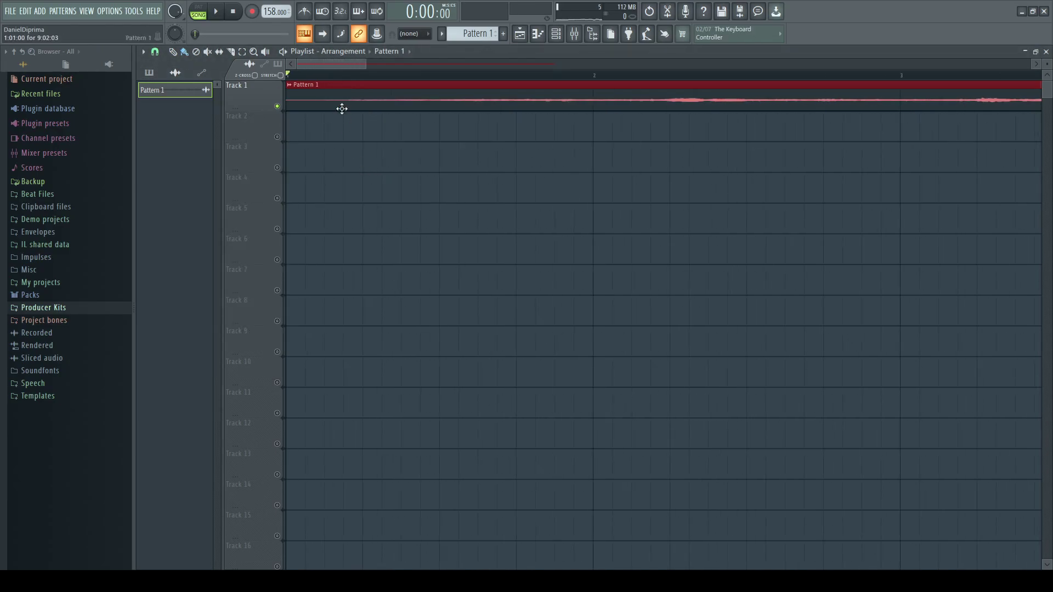
pyautogui.scroll(-8, 312, 125)
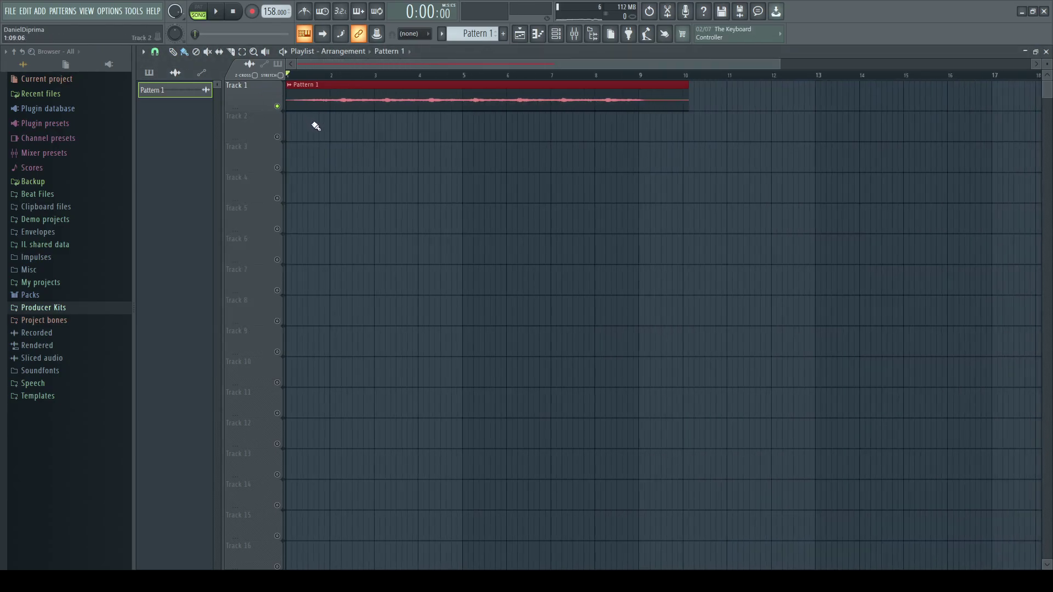
pyautogui.scroll(-3, 466, 141)
pyautogui.scroll(3, 463, 141)
pyautogui.scroll(-4, 457, 146)
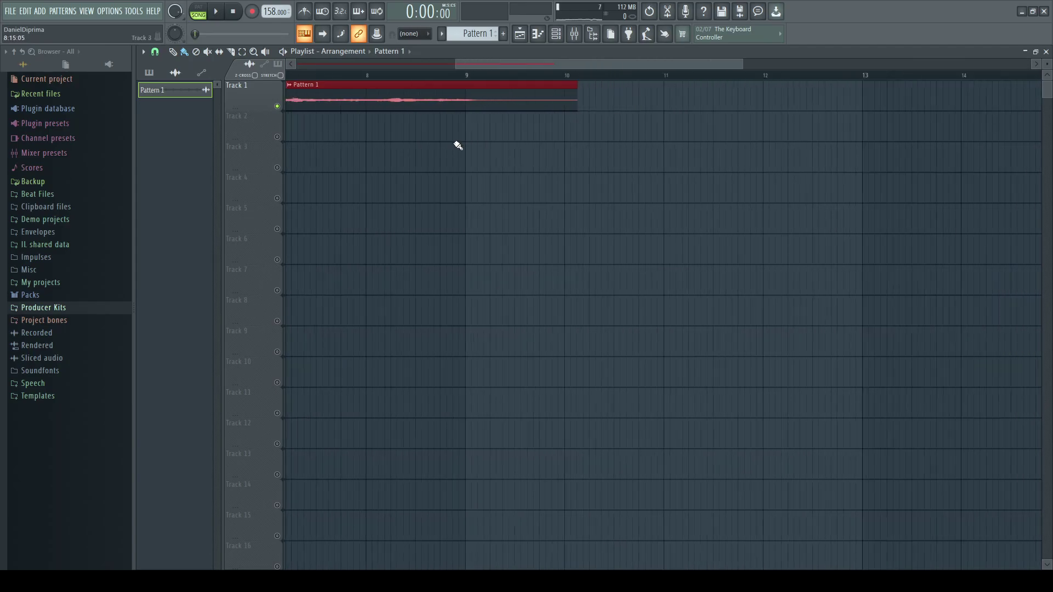
pyautogui.scroll(6, 312, 144)
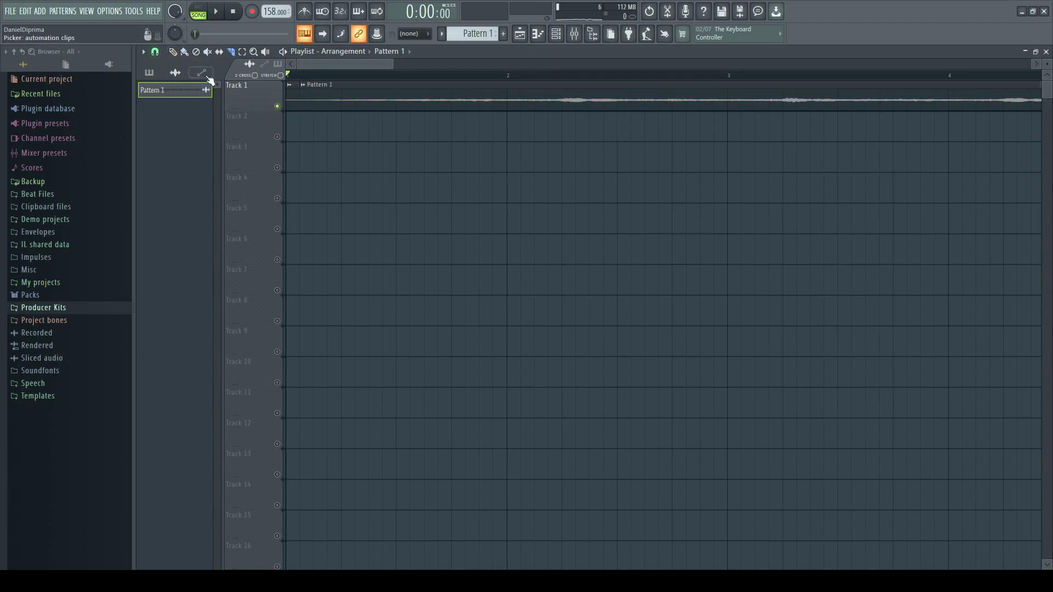
pyautogui.scroll(-3, 501, 207)
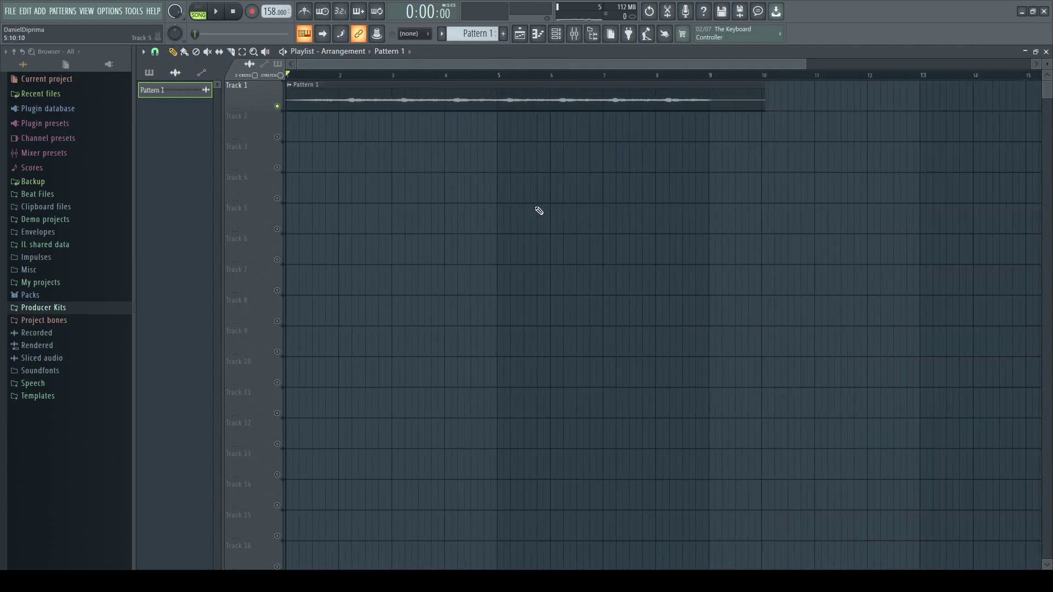
pyautogui.hscroll(3, 576, 181)
pyautogui.scroll(4, 611, 155)
pyautogui.scroll(-2, 452, 129)
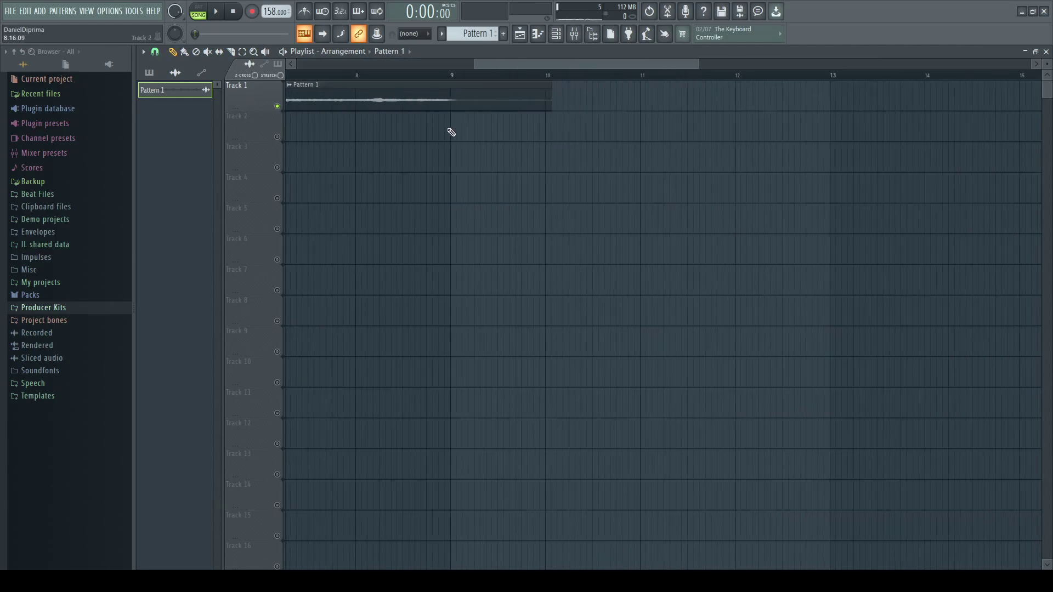
pyautogui.scroll(-3, 451, 132)
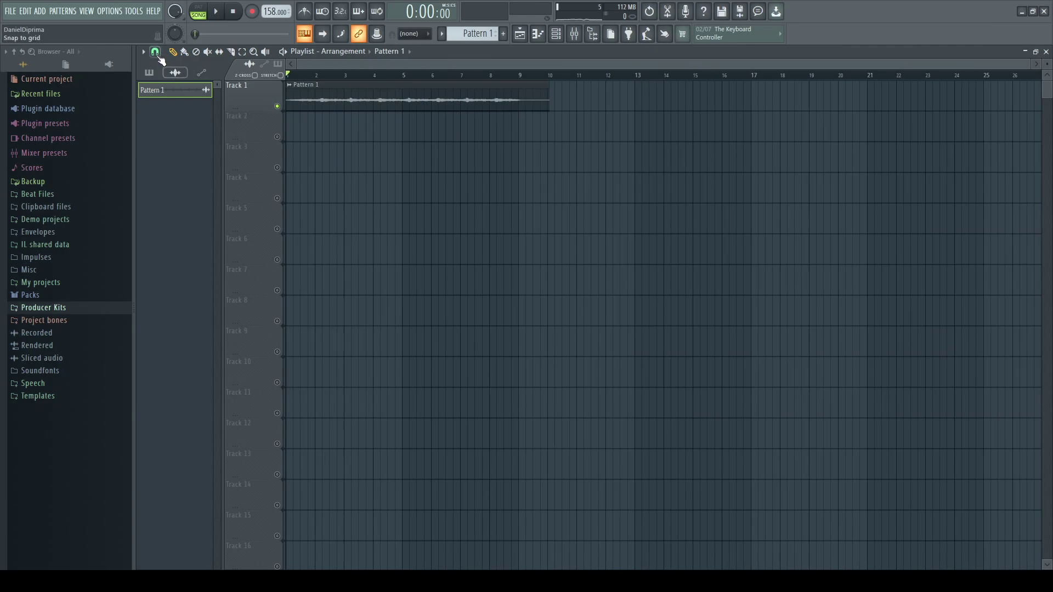
# Step: Play a short part of the audio clip and route its sampler channel to mixer track 1
pyautogui.press('space')
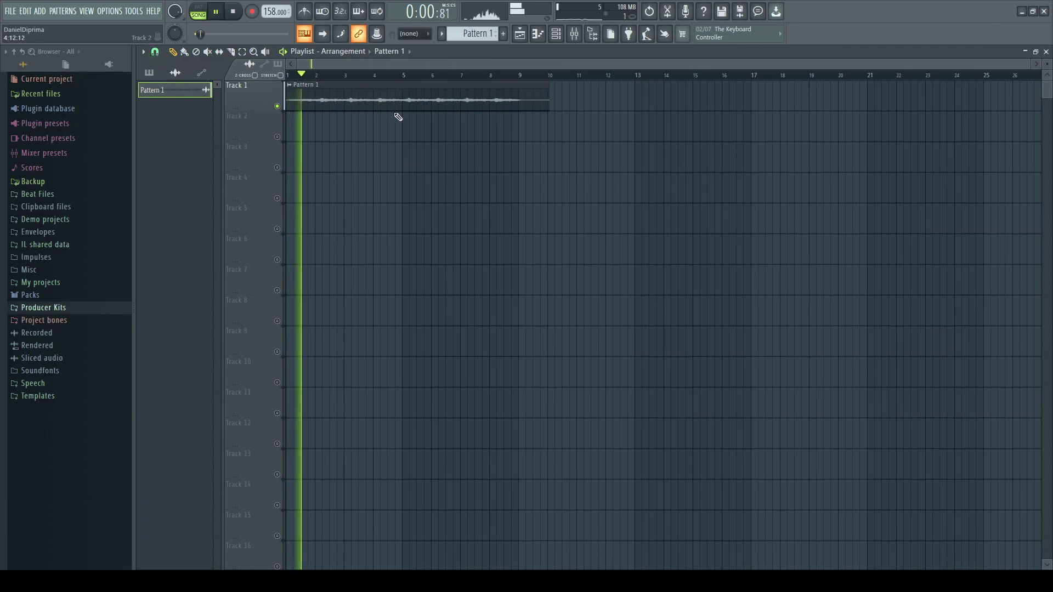
pyautogui.press('space')
pyautogui.doubleClick(424, 110)
pyautogui.scroll(1, 463, 149)
pyautogui.click(473, 131)
# Step: Lower the time-stretching pitch of the Pattern 1 audio clip and play it back
pyautogui.doubleClick(438, 101)
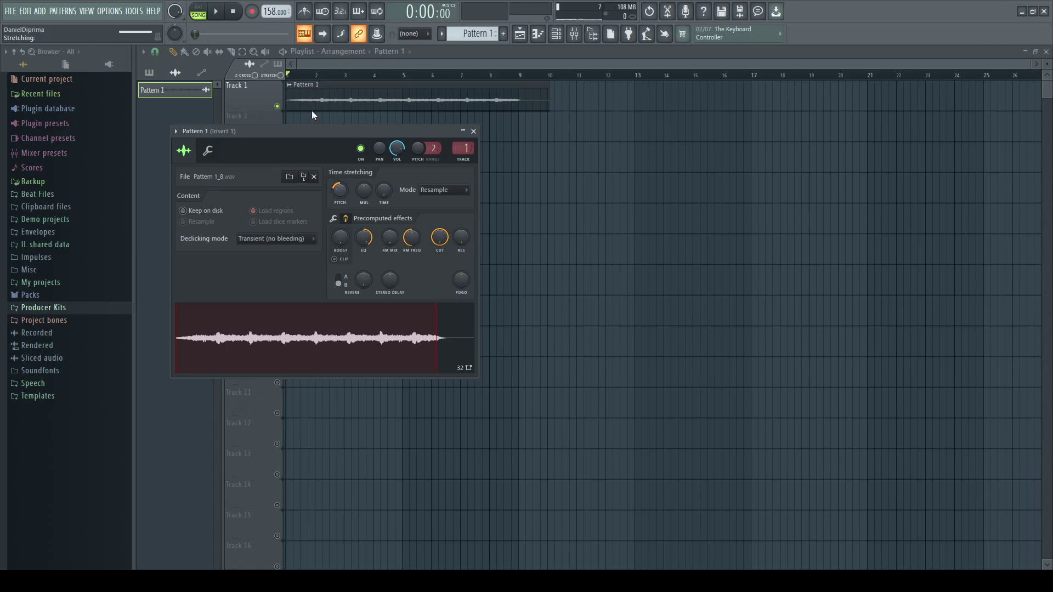
pyautogui.press('Escape')
pyautogui.press('space')
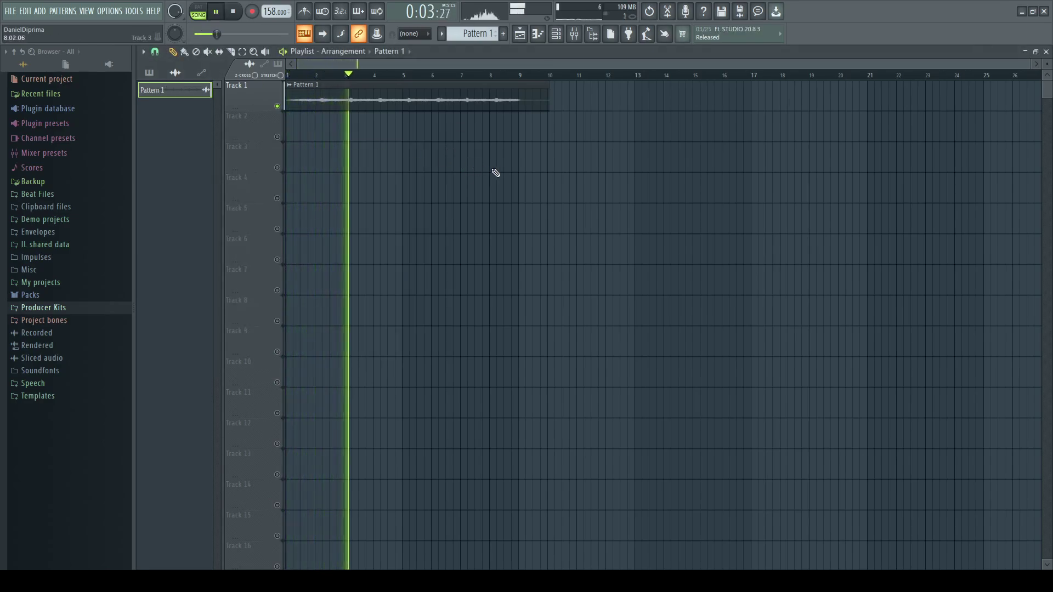
# Step: Add a new empty pattern to the project alongside Pattern 1
pyautogui.press('F6')
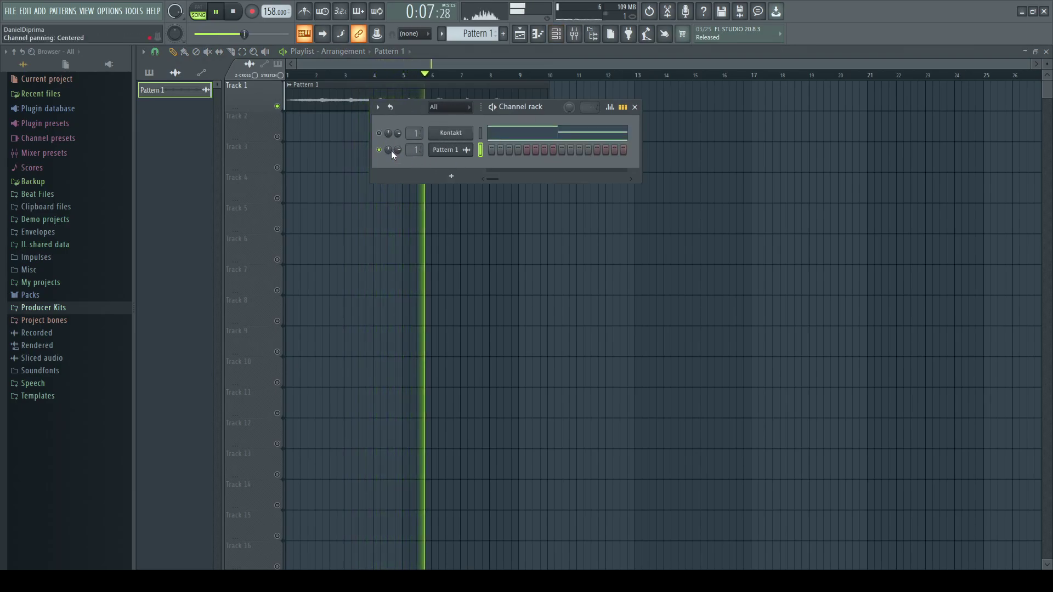
pyautogui.click(503, 33)
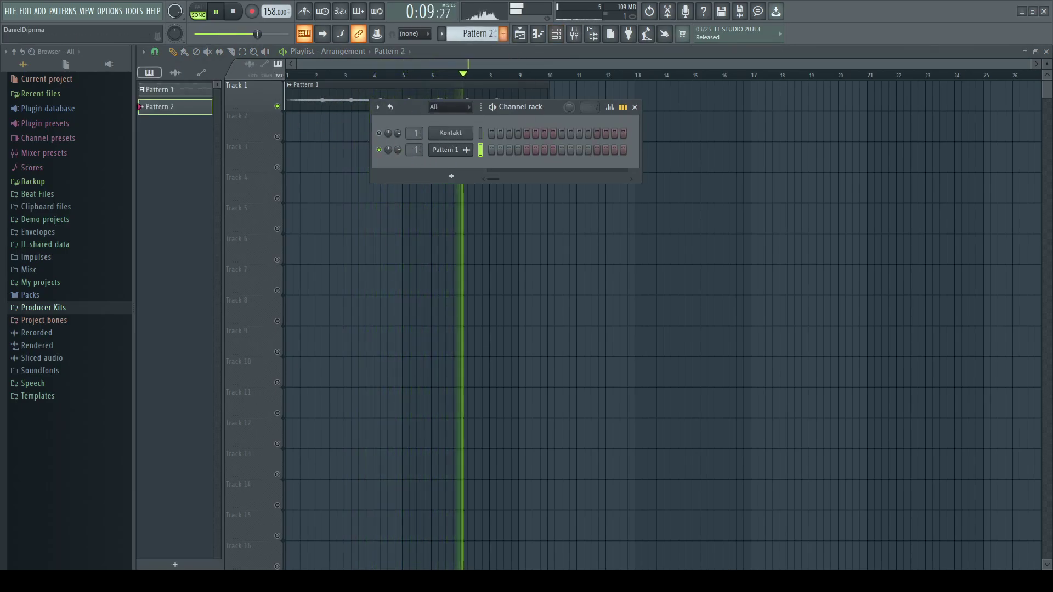
pyautogui.press('F6')
# Step: Place the Pattern 2 clip on Track 2 under the audio clip, unmute all playlist tracks and play the arrangement
pyautogui.click(291, 132)
pyautogui.press('space')
pyautogui.moveTo(313, 131); pyautogui.dragTo(432, 136)
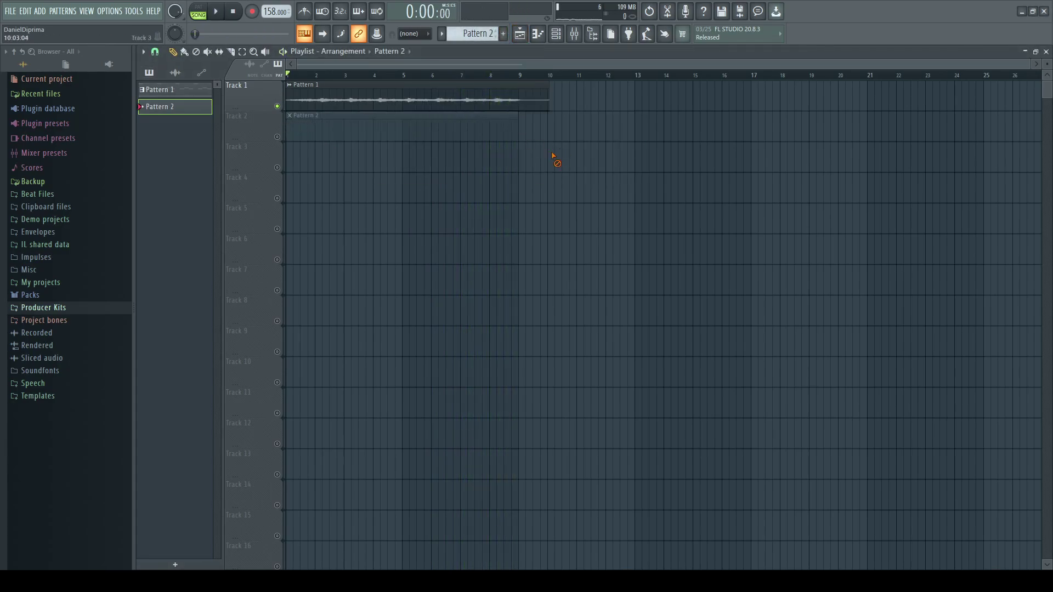
pyautogui.click(277, 136)
pyautogui.press('space')
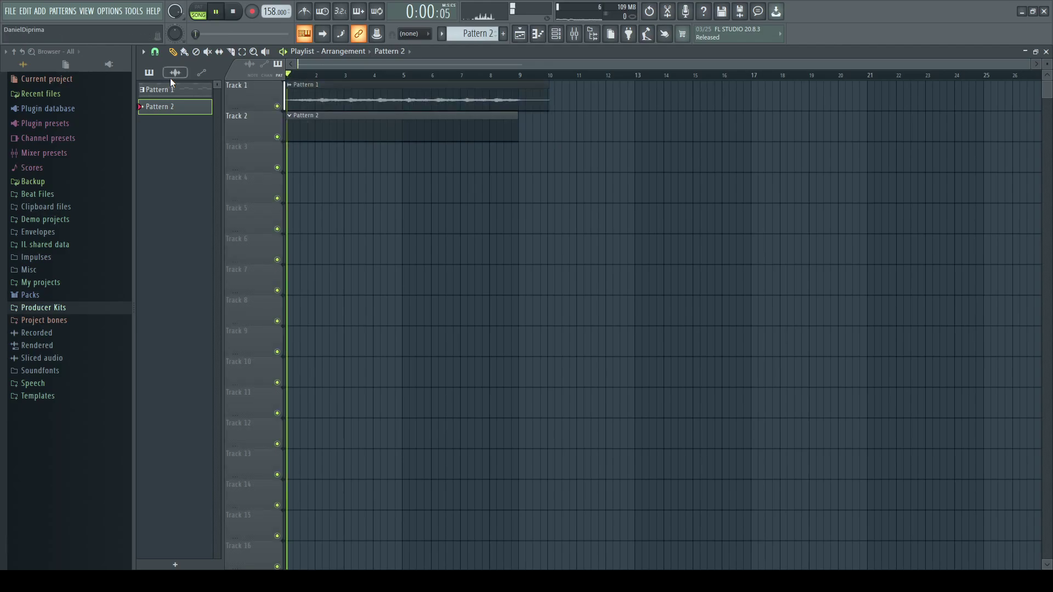
# Step: Load Kramer Tape Stereo in slot 2 of mixer Insert 1 and raise its Wow & Flutter to about 70
pyautogui.click(574, 33)
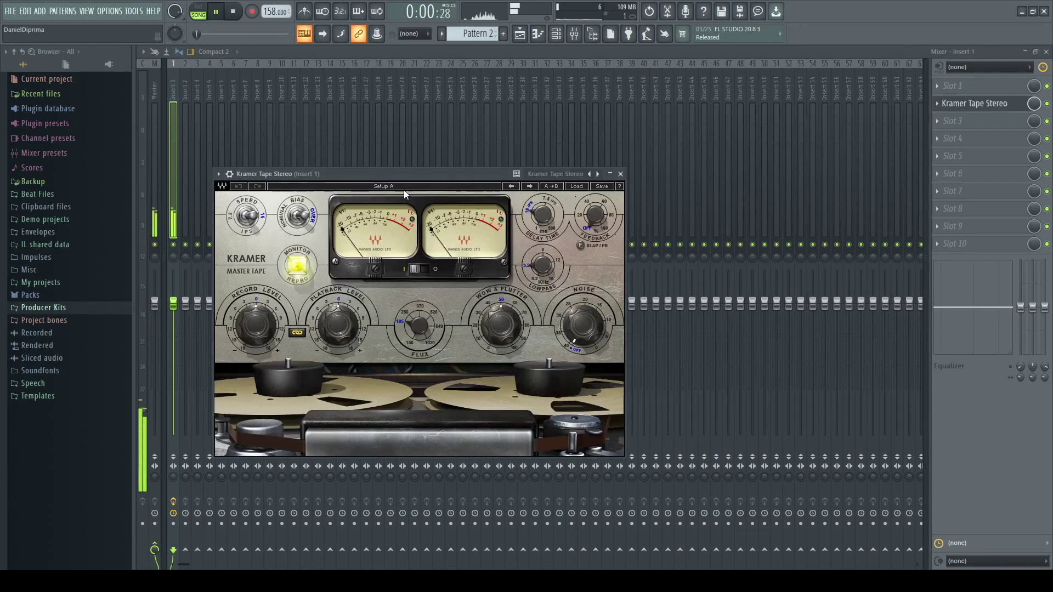
pyautogui.moveTo(501, 325); pyautogui.dragTo(501, 305)
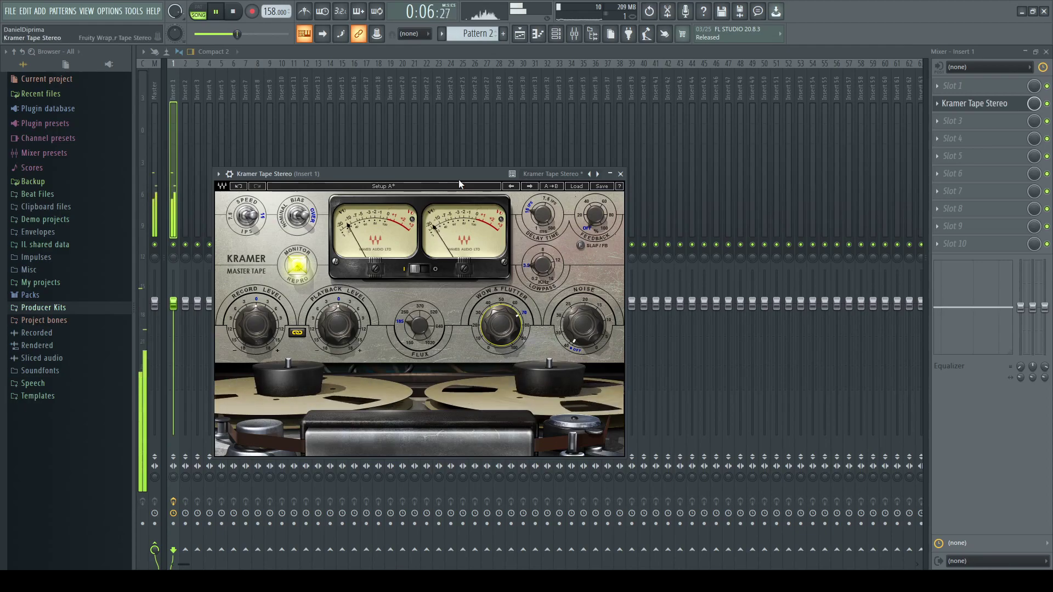
pyautogui.click(510, 53)
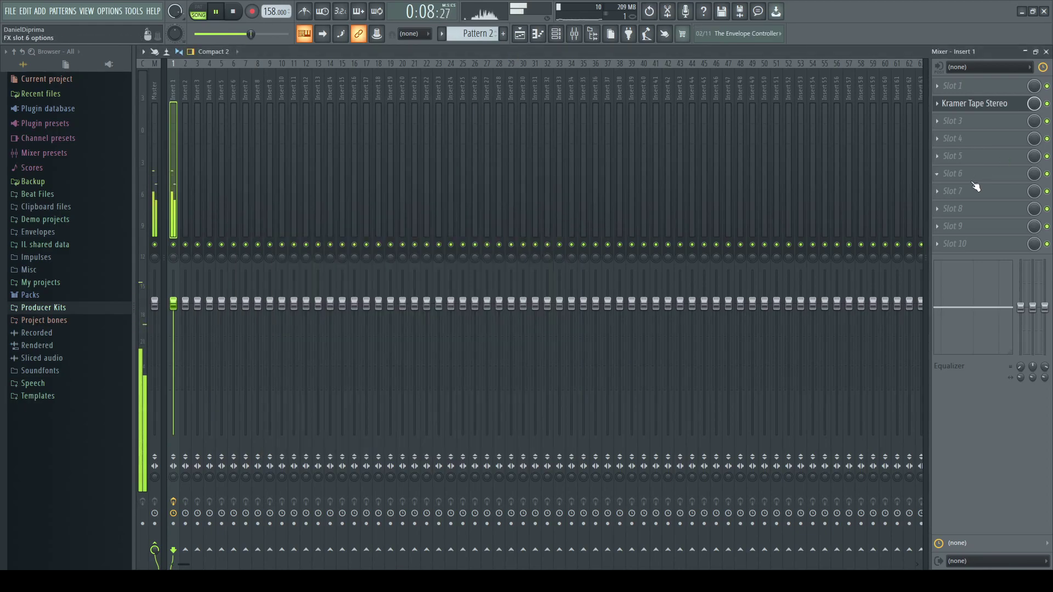
# Step: Add Gross Beat in slot 6 of Insert 1 with the 1 Beat Gate volume preset and lower its mix level
pyautogui.press('space')
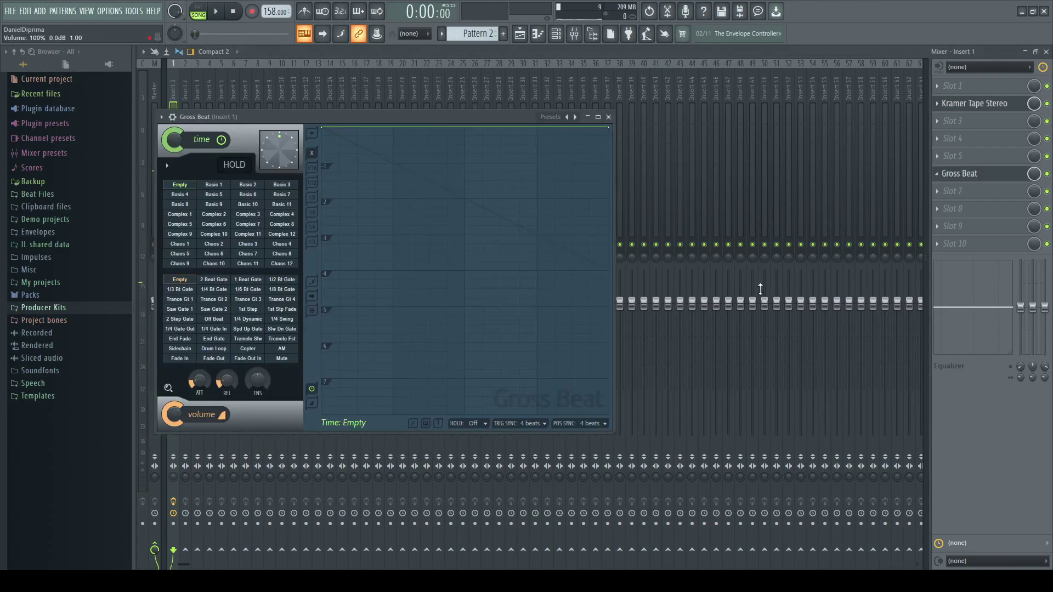
pyautogui.click(249, 280)
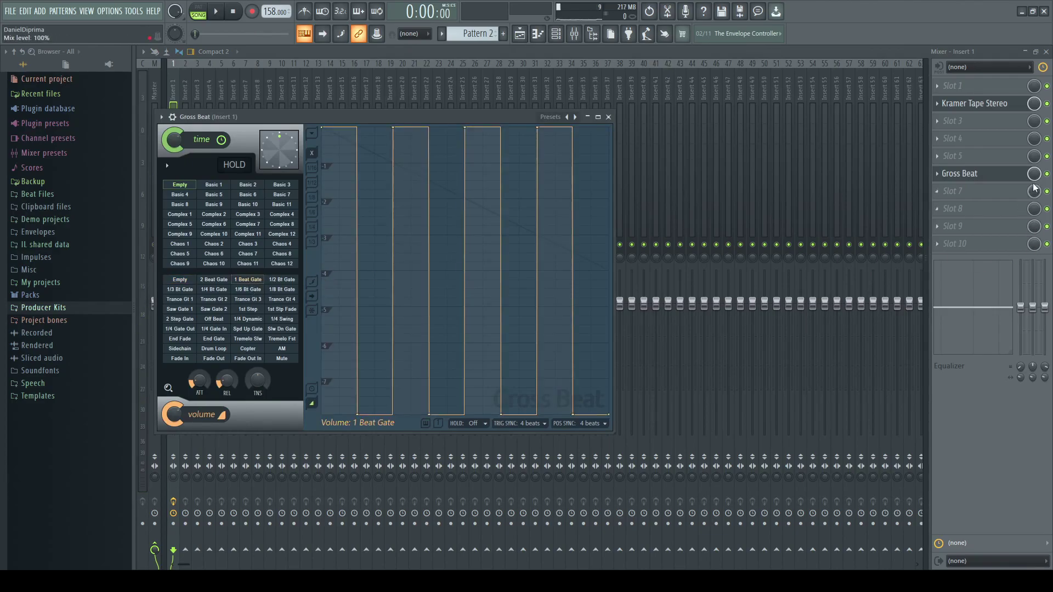
pyautogui.moveTo(1034, 174); pyautogui.dragTo(1034, 198)
# Step: Load HalfTime in slot 4 of Insert 1 and set its mix to 50% during playback
pyautogui.press('space')
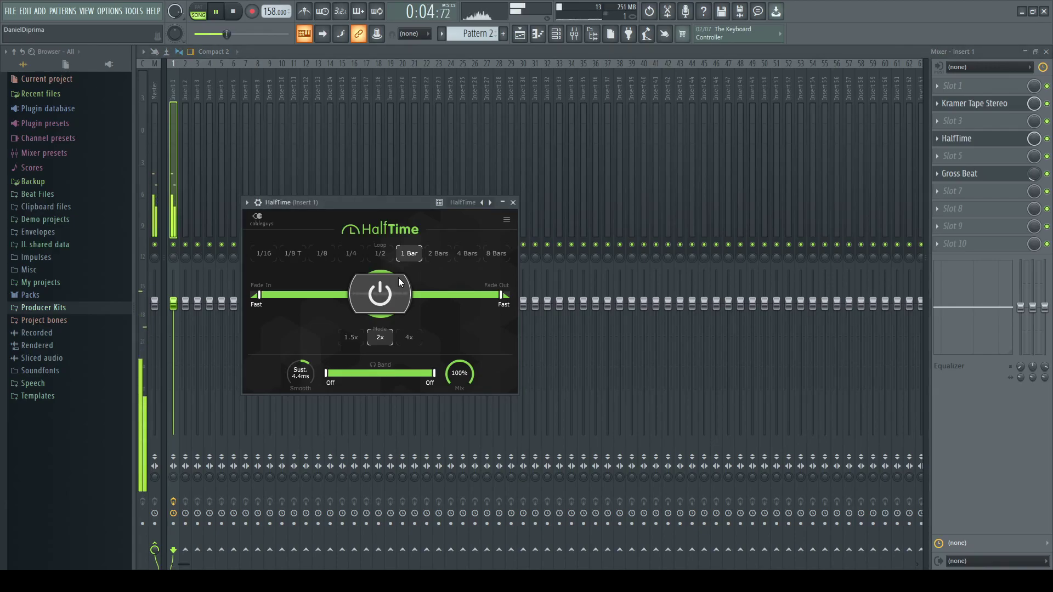
pyautogui.moveTo(453, 374); pyautogui.dragTo(452, 412)
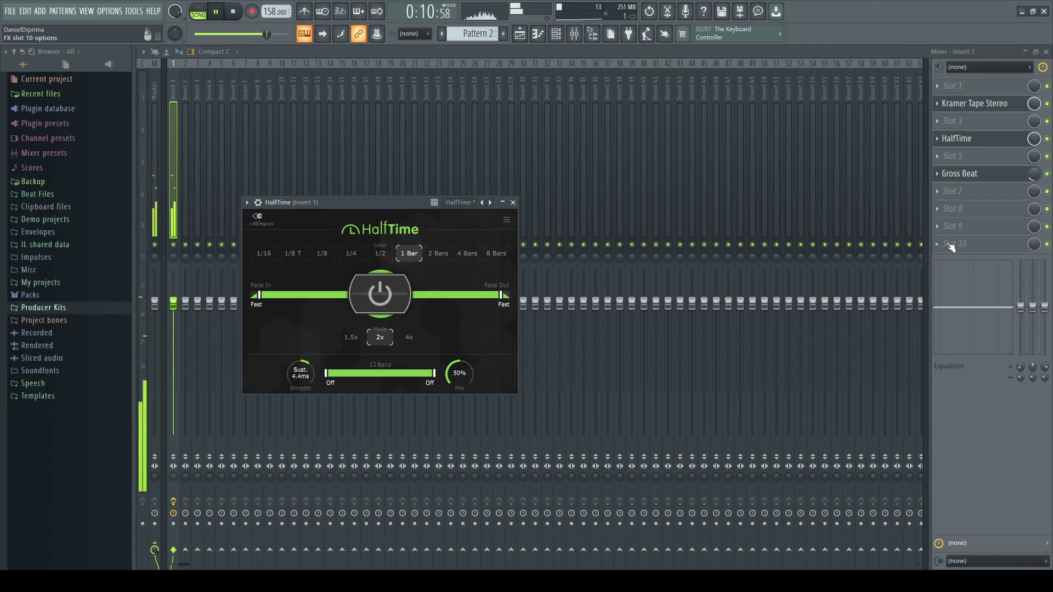
# Step: Add Fruity parametric EQ 2 in slot 10 of Insert 1 and cut the low end with a band 1 high-pass filter
pyautogui.click(950, 244)
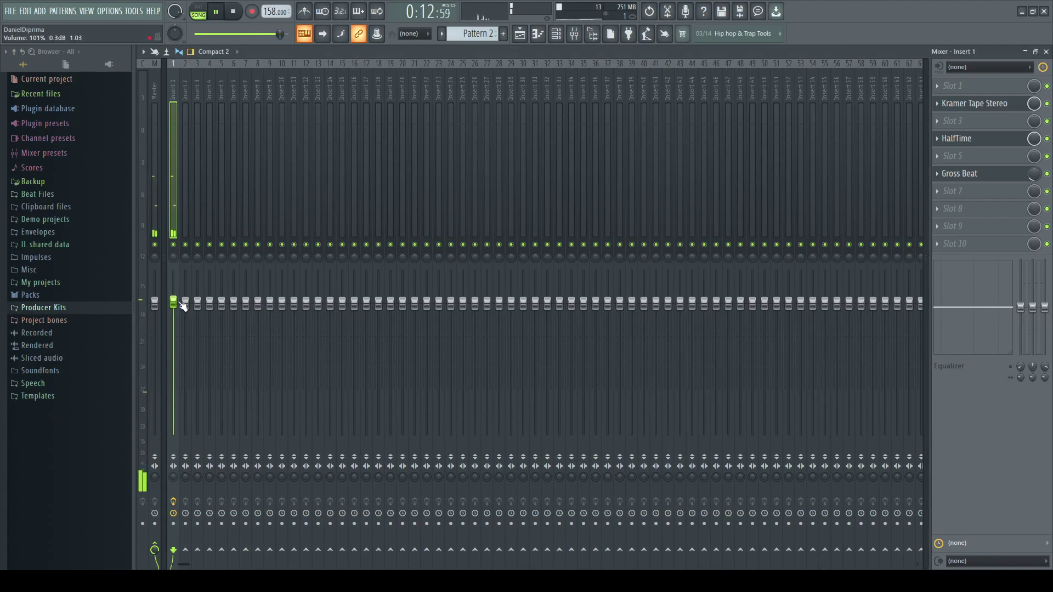
pyautogui.press('space')
pyautogui.press('space')
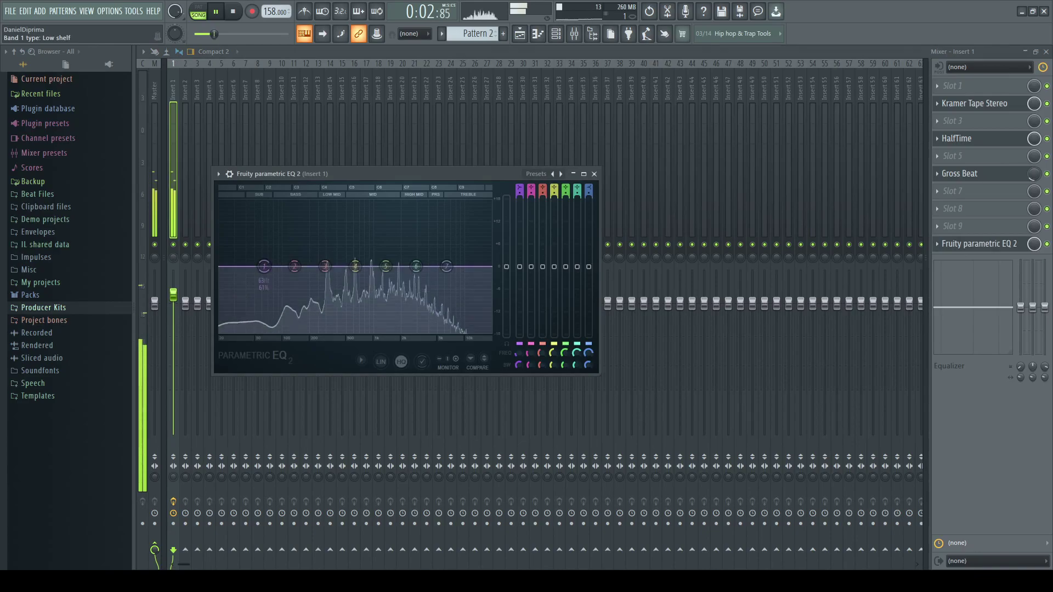
pyautogui.moveTo(520, 196); pyautogui.dragTo(520, 185)
pyautogui.moveTo(264, 267); pyautogui.dragTo(293, 267)
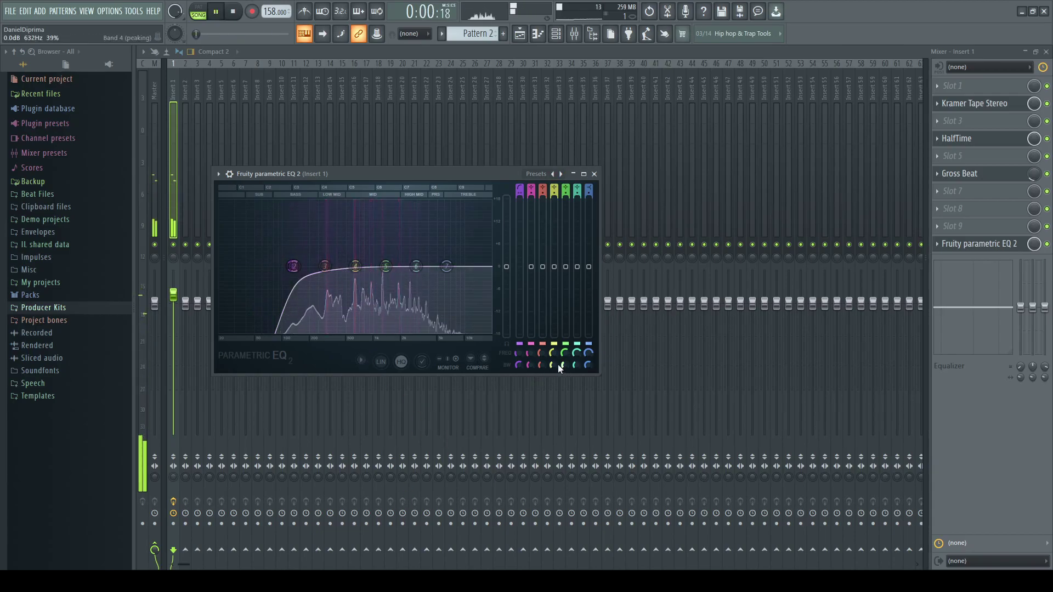
pyautogui.moveTo(325, 267); pyautogui.dragTo(329, 208)
pyautogui.press('space')
pyautogui.hotkey('ctrl', 'z')
pyautogui.press('space')
# Step: Narrow EQ band 4, sweep it to the resonance at about 301 Hz and cut that frequency
pyautogui.click(354, 266)
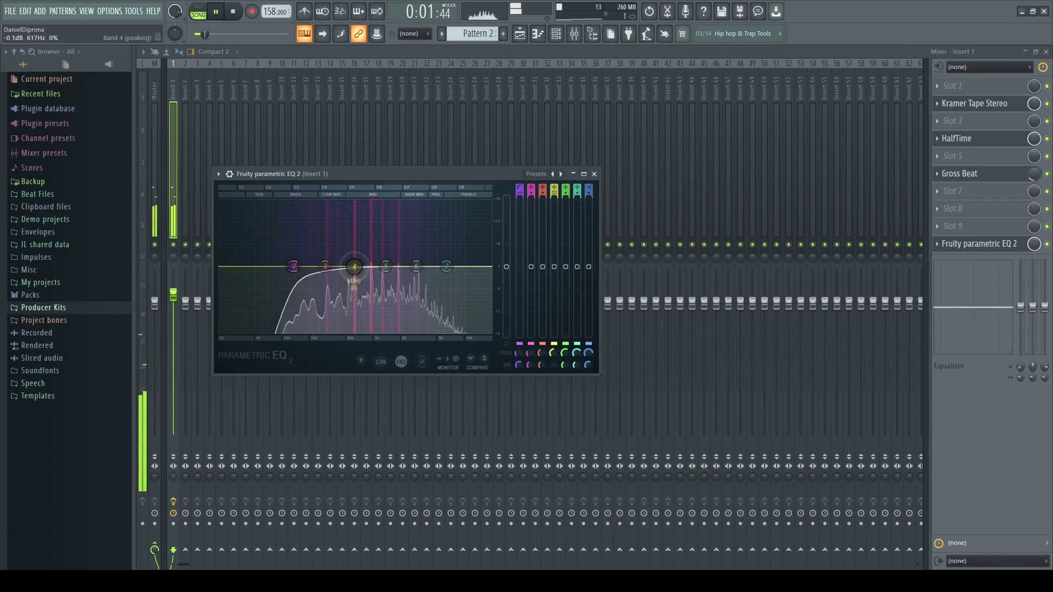
pyautogui.moveTo(355, 267); pyautogui.dragTo(327, 201)
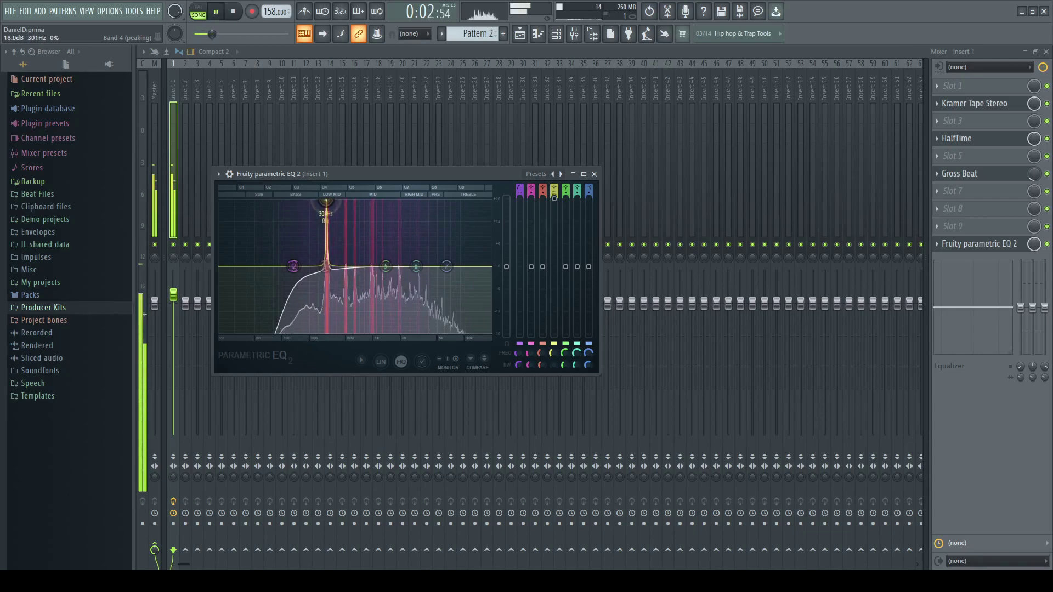
# Step: Sweep a narrow EQ band 5 to the resonance at about 600 Hz and cut that frequency
pyautogui.press('space')
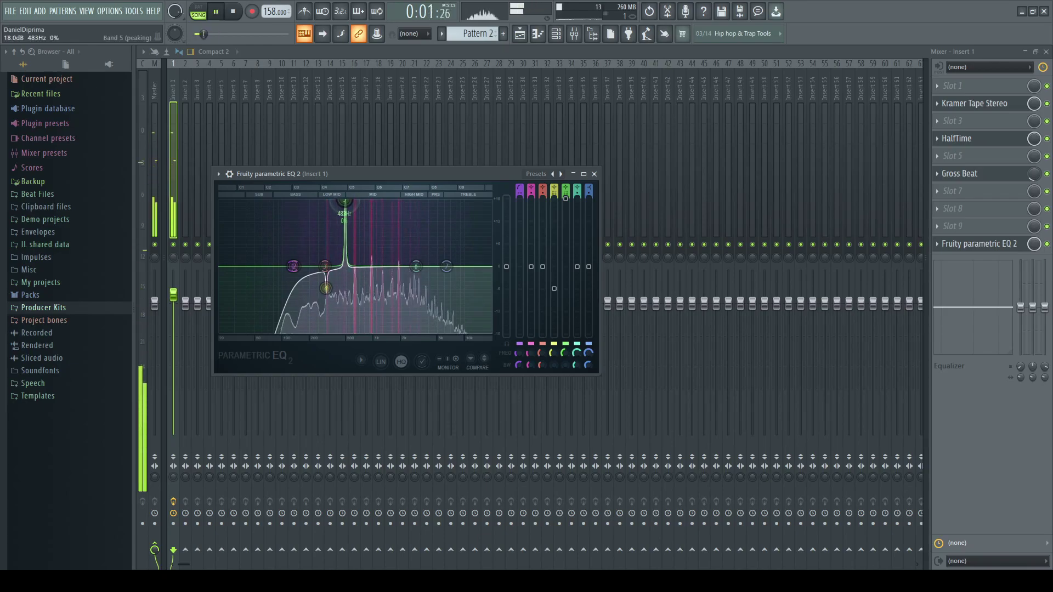
pyautogui.moveTo(359, 202); pyautogui.dragTo(371, 202)
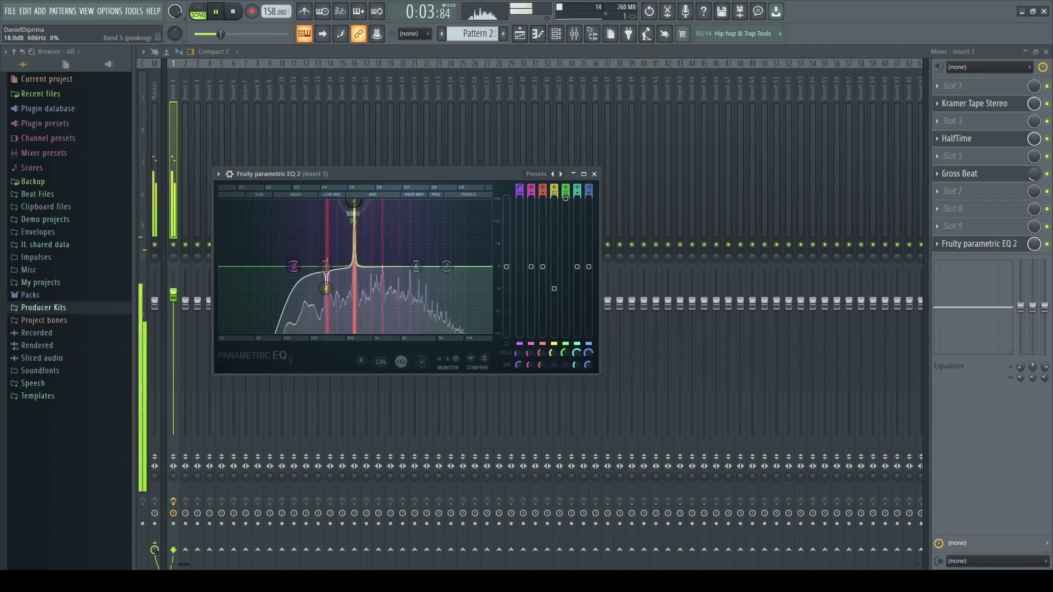
pyautogui.press('space')
pyautogui.moveTo(354, 201); pyautogui.dragTo(354, 227)
pyautogui.press('space')
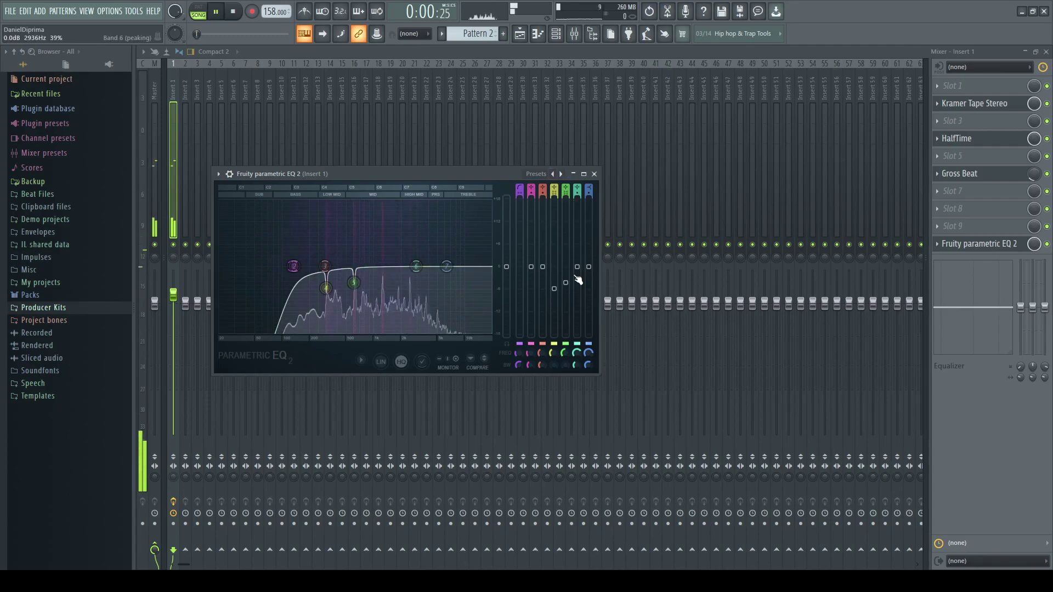
# Step: Raise the Insert 1 volume slightly, return to the playlist and stop playback
pyautogui.moveTo(173, 295); pyautogui.dragTo(174, 293)
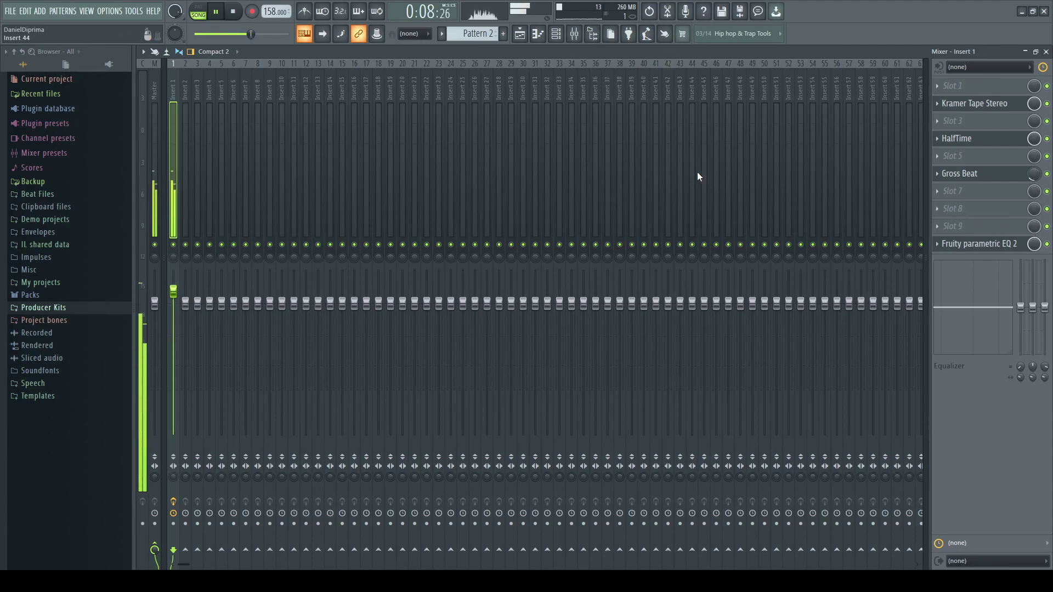
pyautogui.click(520, 37)
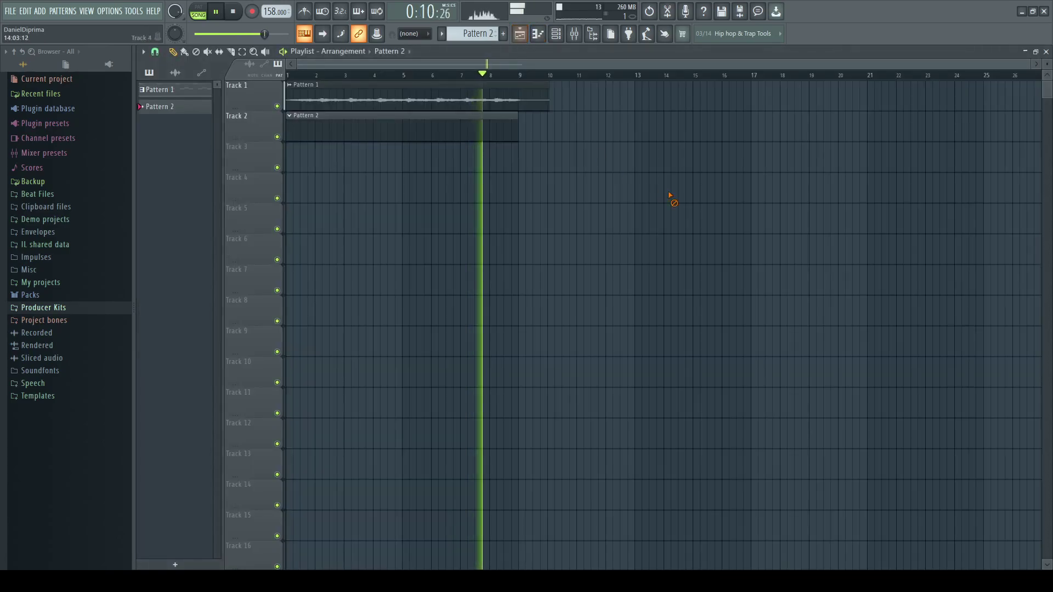
pyautogui.press('space')
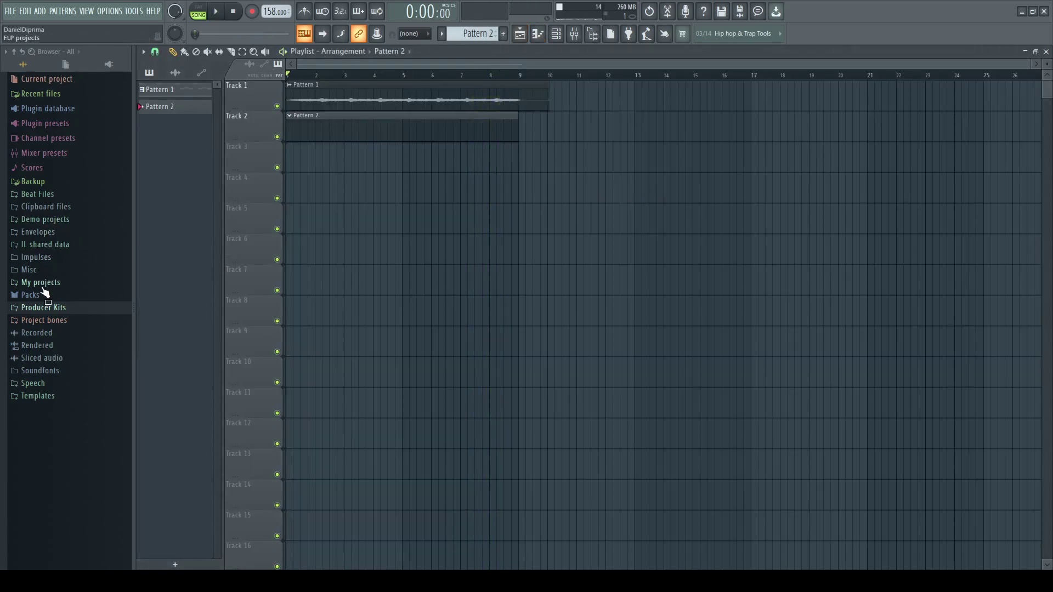
# Step: Move the Pattern 2 clip to Track 6 and open the Ardist -Eros 2020 Drumkit folder in Producer Kits
pyautogui.click(41, 311)
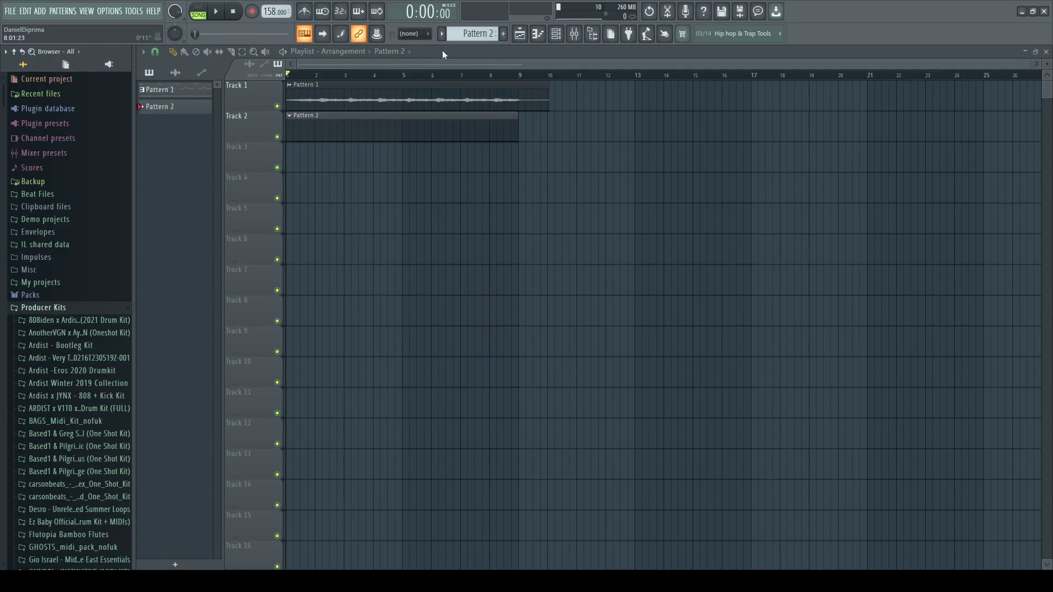
pyautogui.moveTo(354, 128); pyautogui.dragTo(337, 272)
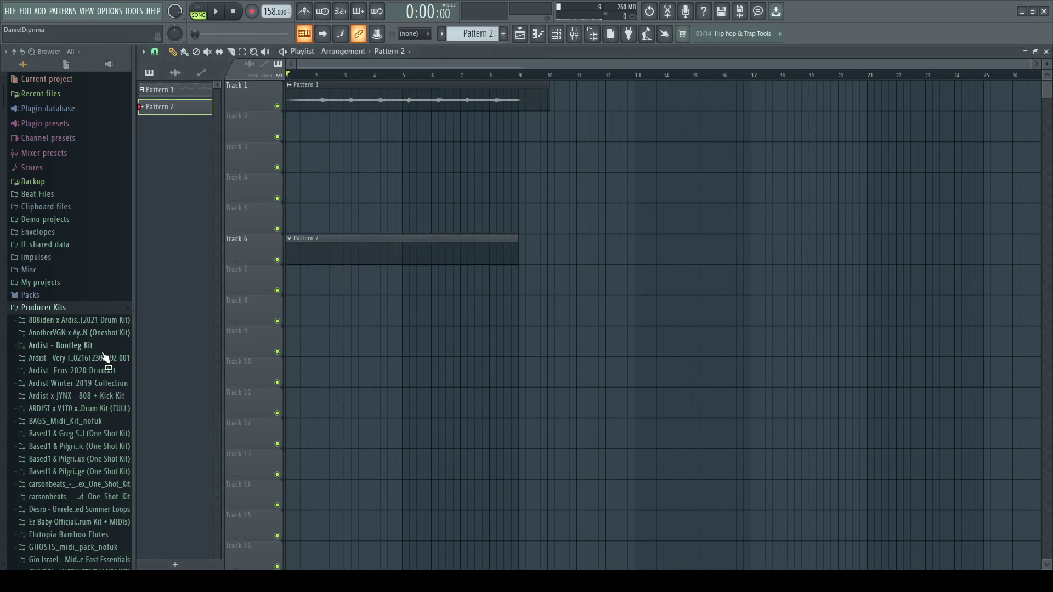
pyautogui.click(72, 371)
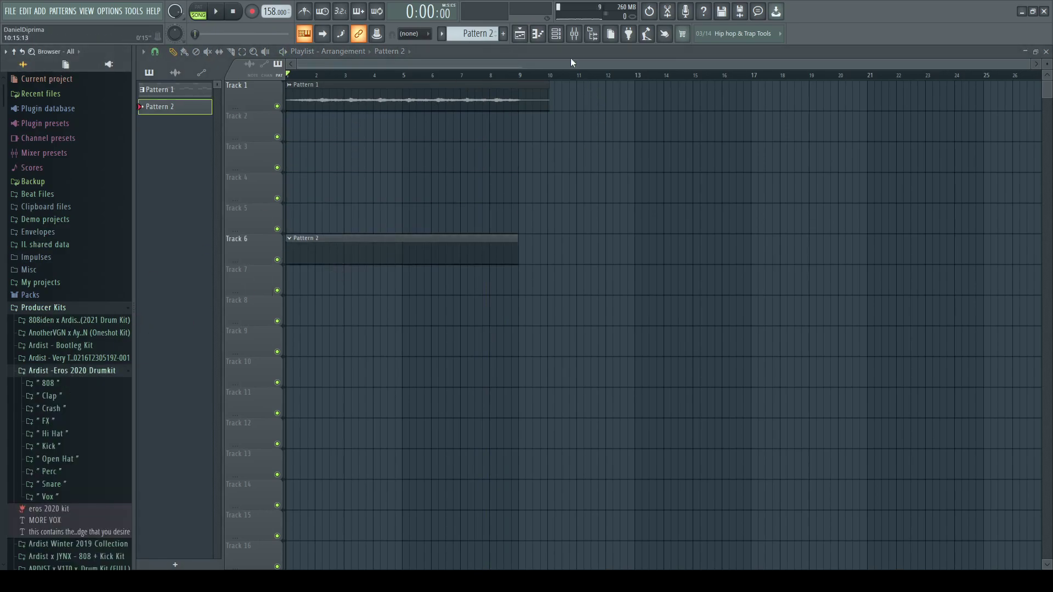
# Step: Load drum samples from the Eros 2020 kit, including the 808 "Not In Here", and lay out a drum pattern in Pattern 2
pyautogui.click(556, 34)
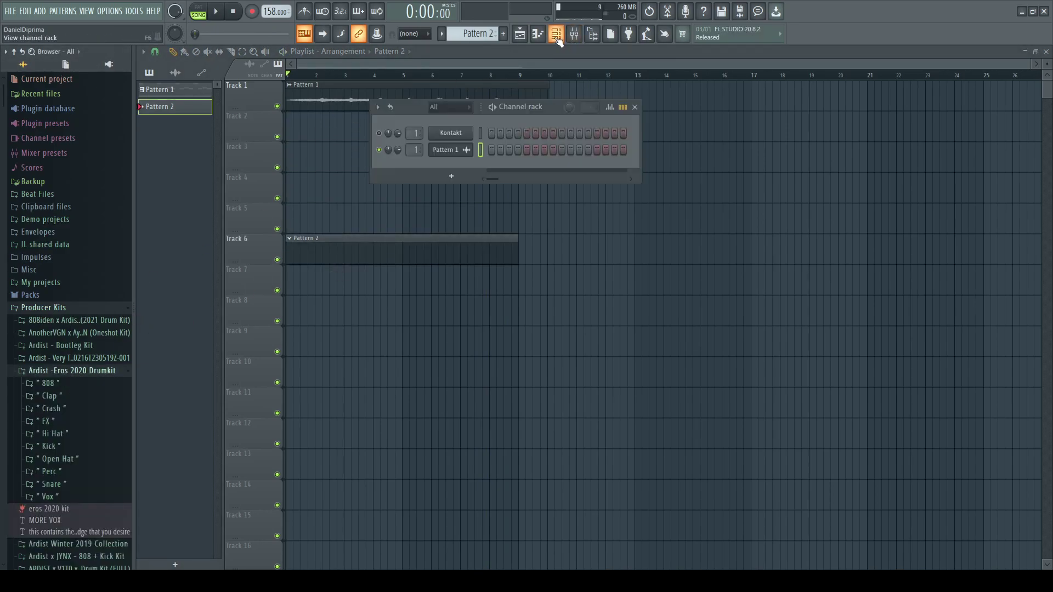
pyautogui.click(54, 397)
pyautogui.moveTo(431, 175)
pyautogui.mouseDown()
pyautogui.moveTo(423, 164)
pyautogui.moveTo(86, 445)
pyautogui.mouseUp()
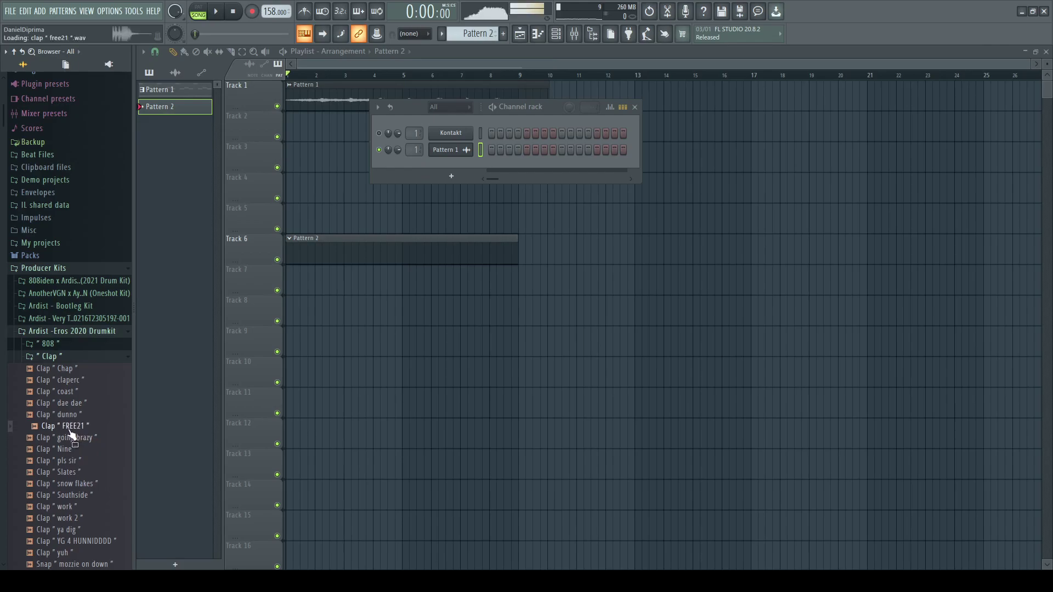
pyautogui.moveTo(494, 169); pyautogui.dragTo(444, 171)
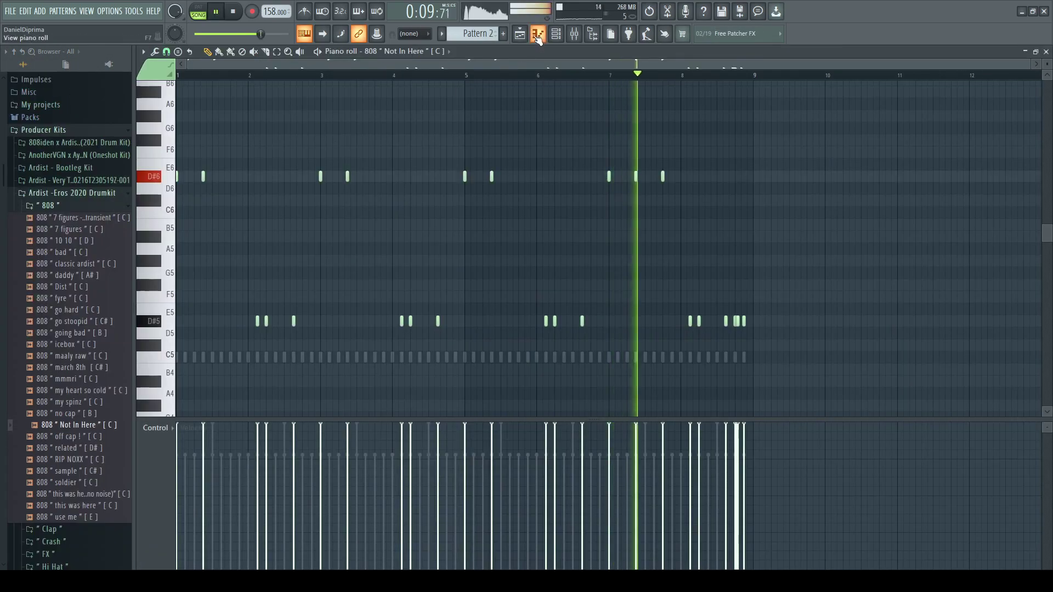
# Step: Select bars 1 to 9 of the playlist as the loop region and slice the Pattern 1 audio clip at bar 5
pyautogui.press('F5')
pyautogui.hotkey('ctrl', 'a')
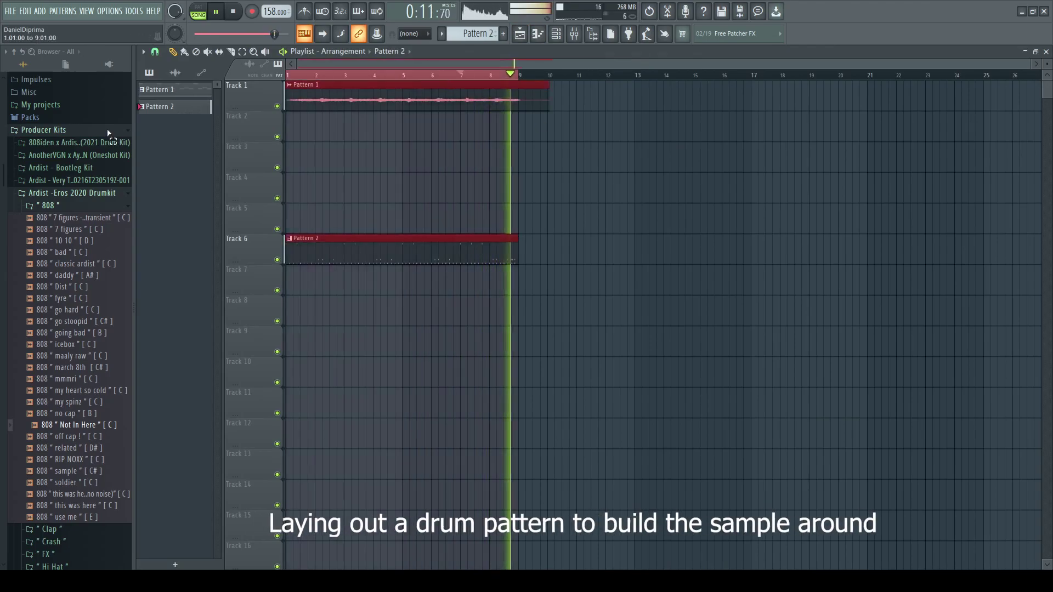
pyautogui.click(376, 168)
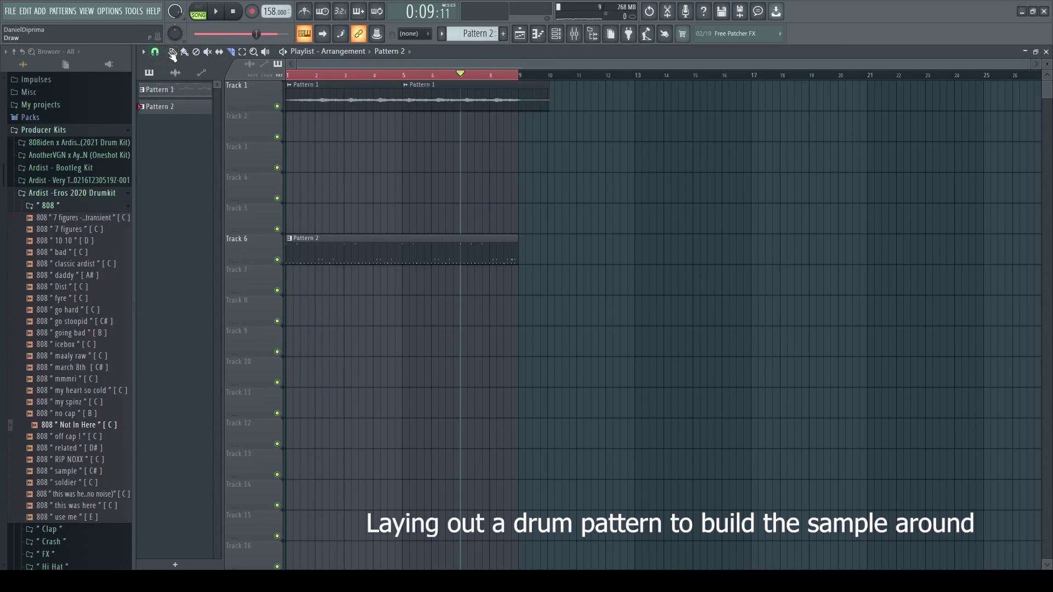
pyautogui.moveTo(349, 97); pyautogui.dragTo(769, 192)
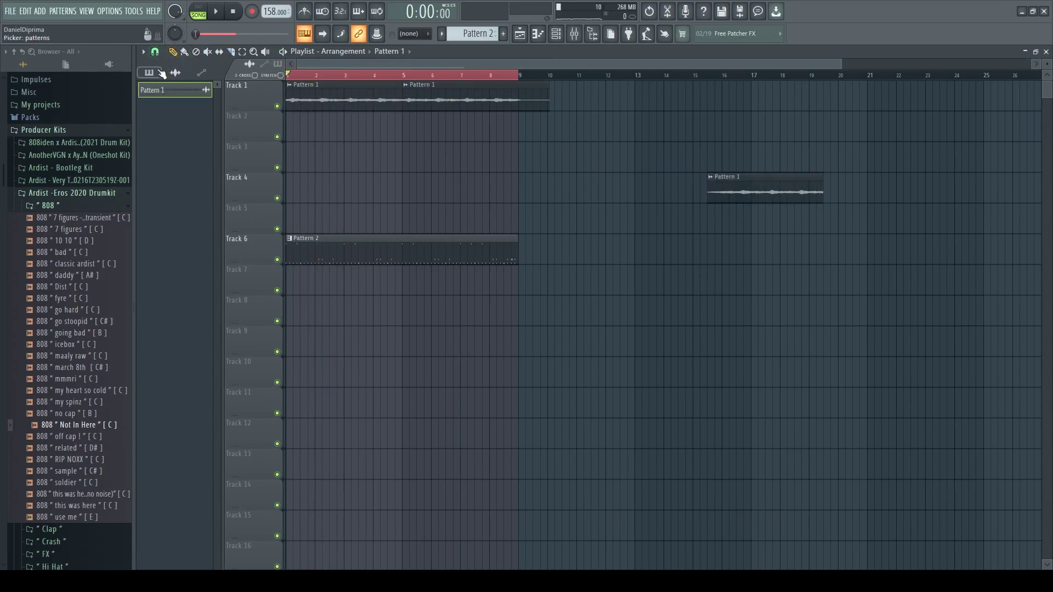
pyautogui.press('space')
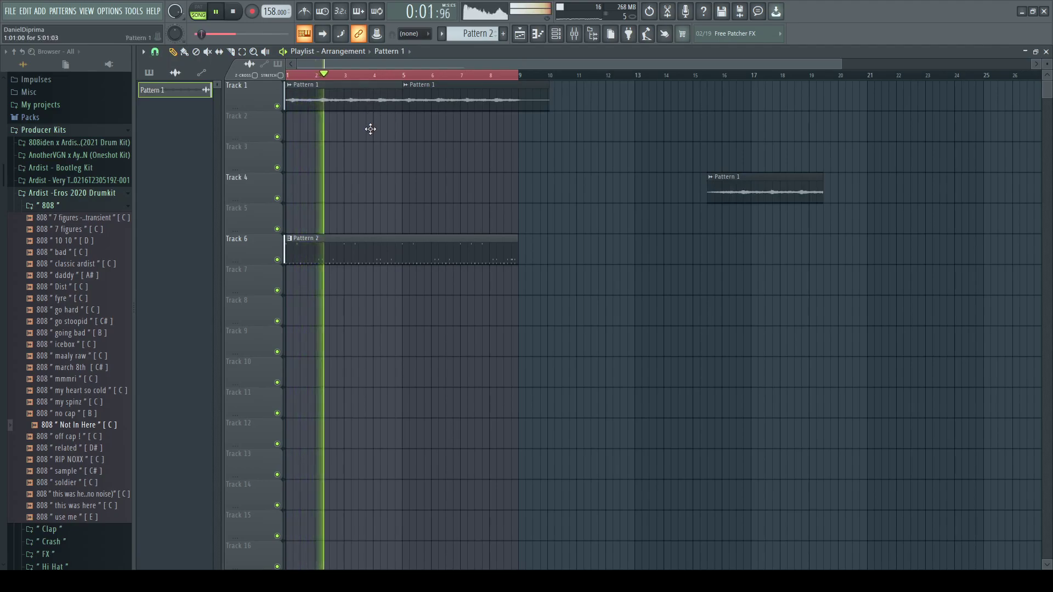
pyautogui.hotkey('ctrl', 'z')
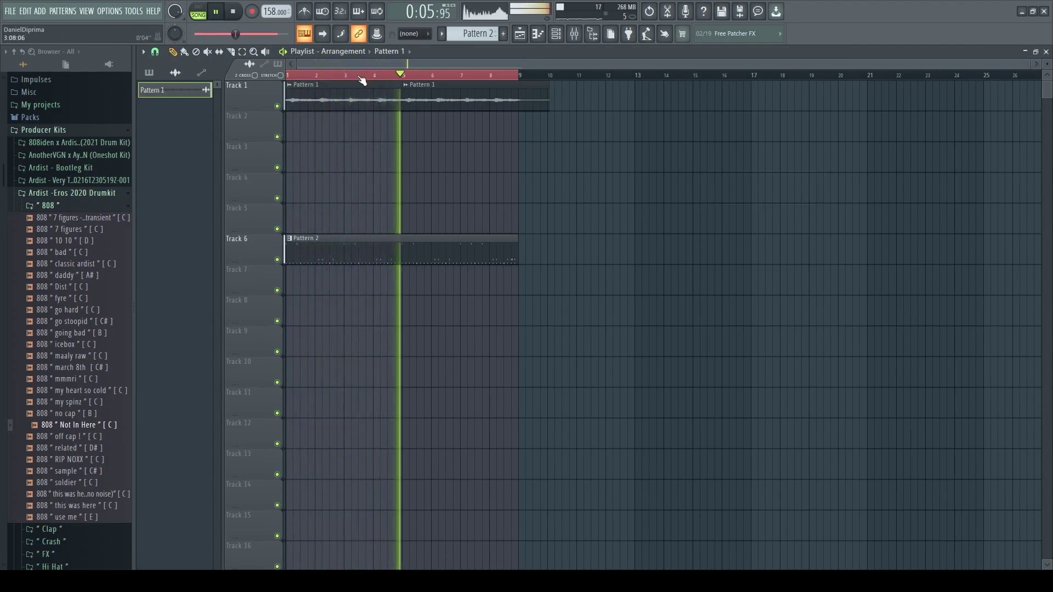
# Step: Set the mixer volumes of Insert 1 to 113% and Insert 21 to 99% while the beat plays
pyautogui.press('F9')
pyautogui.click(175, 288)
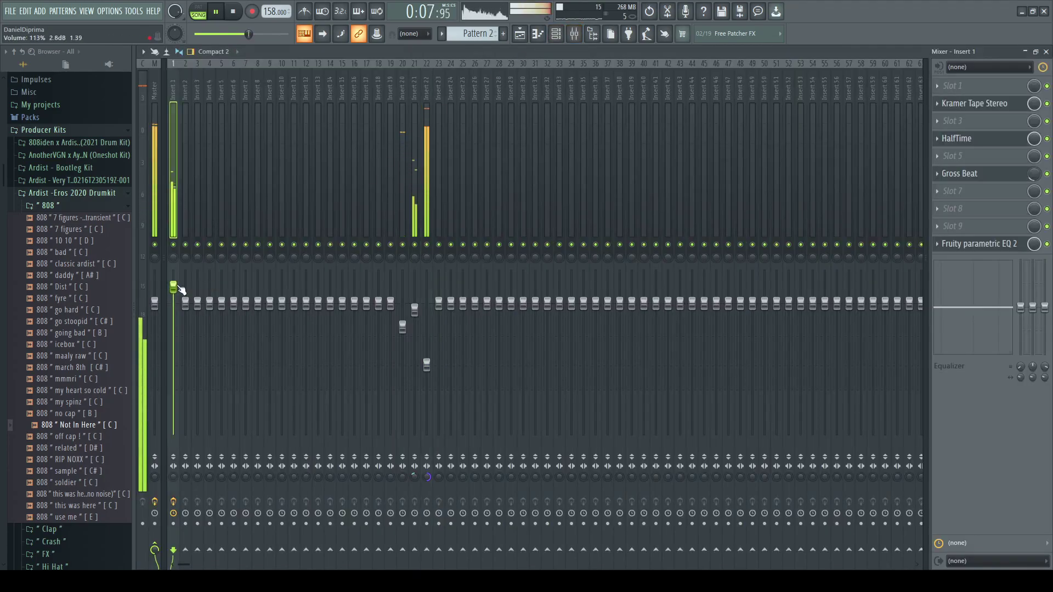
pyautogui.click(415, 309)
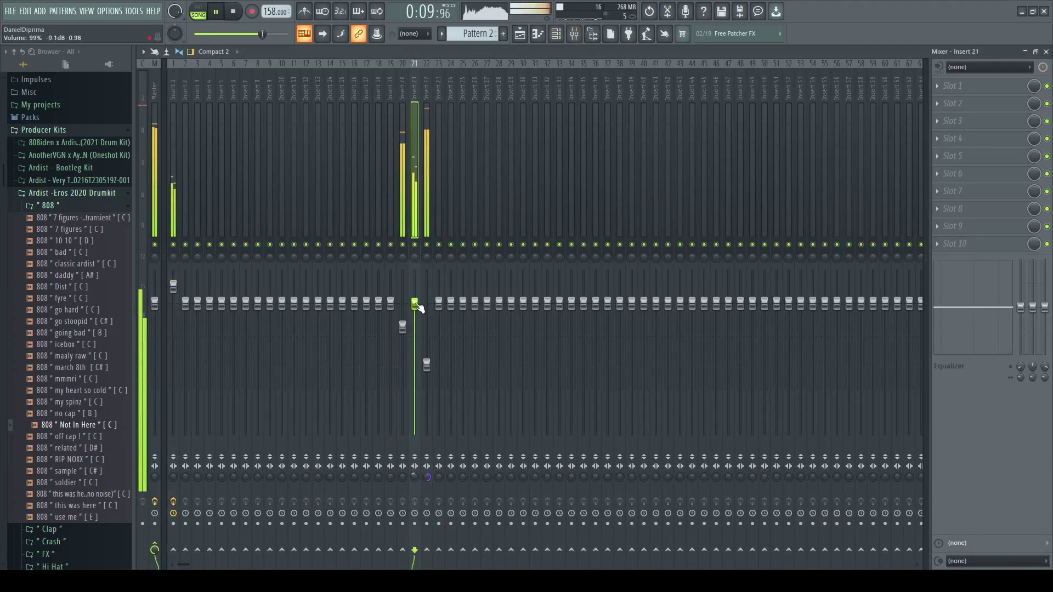
# Step: Set the Insert 22 volume to 52% and the Pattern 1 audio clip's pitch shift to -700 cents
pyautogui.click(429, 369)
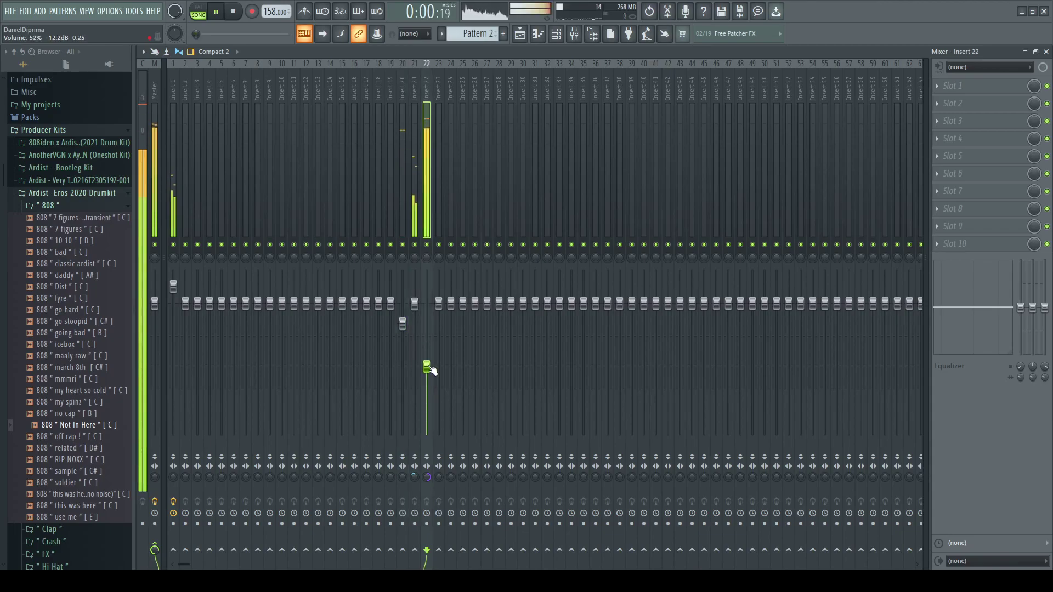
pyautogui.click(527, 37)
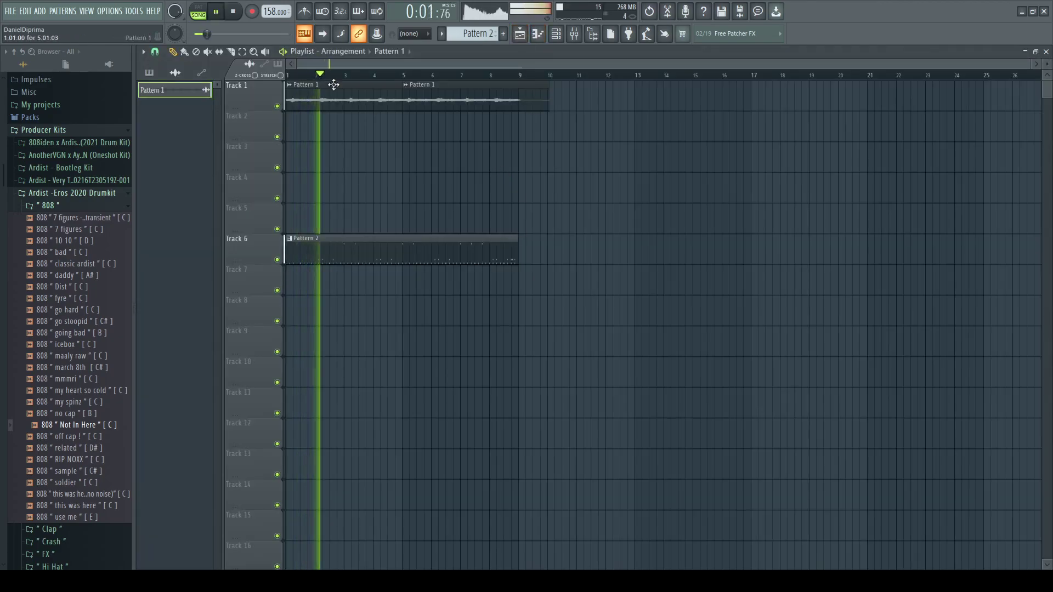
pyautogui.doubleClick(383, 102)
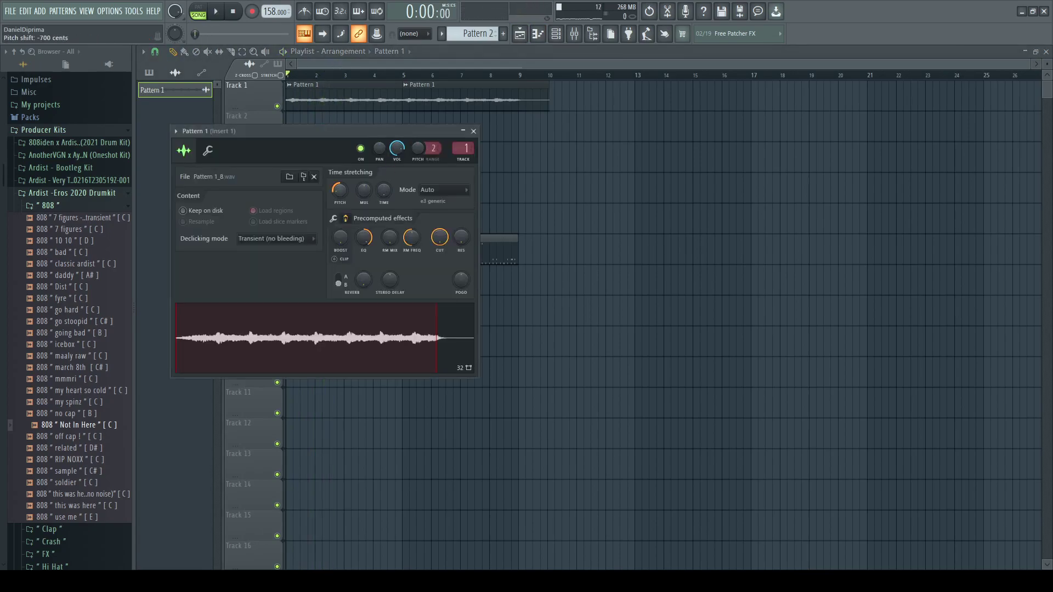
pyautogui.press('Escape')
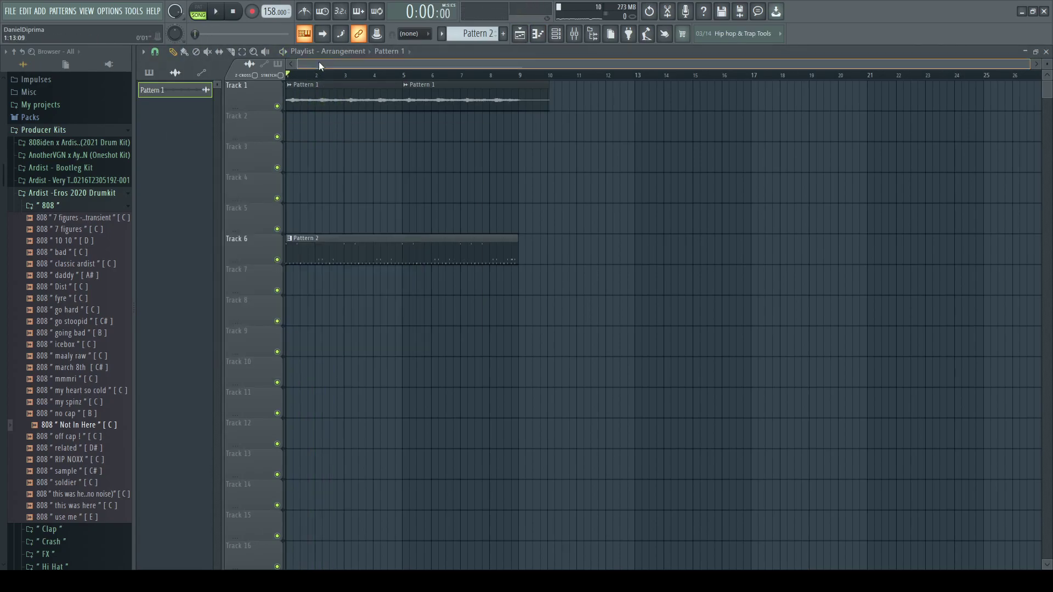
# Step: Transpose all 808 "Not In Here" notes down two semitones, from D# to C#, and play back the beat
pyautogui.click(555, 44)
pyautogui.click(481, 200)
pyautogui.press('F7')
pyautogui.press('F7')
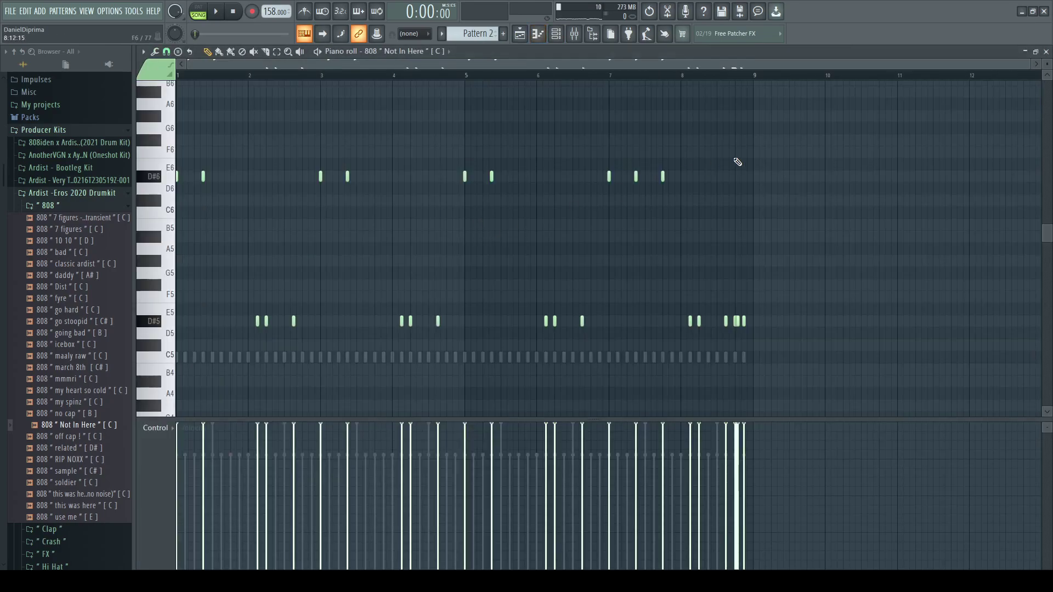
pyautogui.press('space')
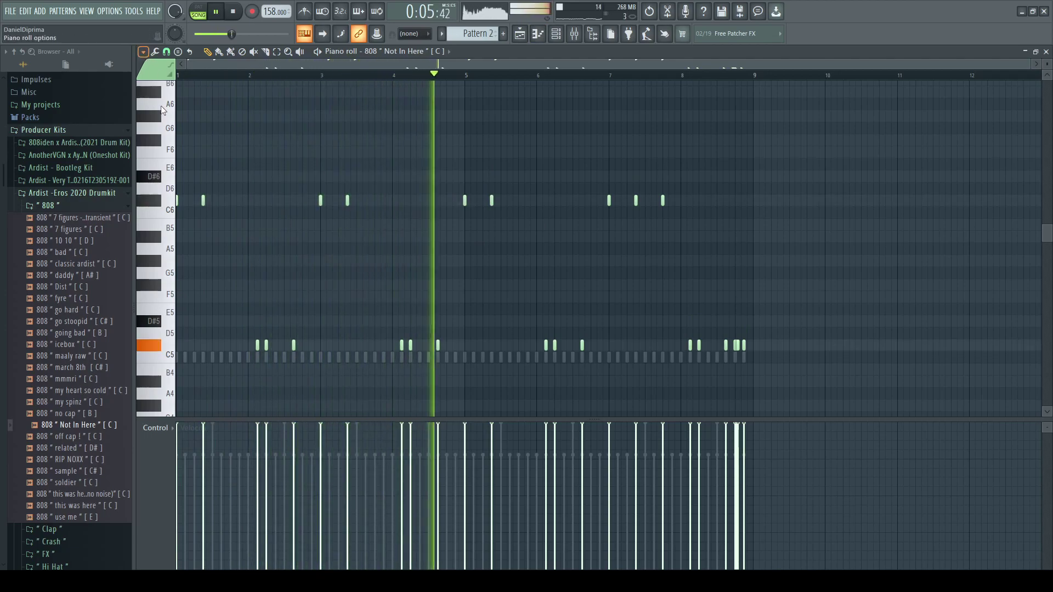
pyautogui.press('space')
pyautogui.press('space')
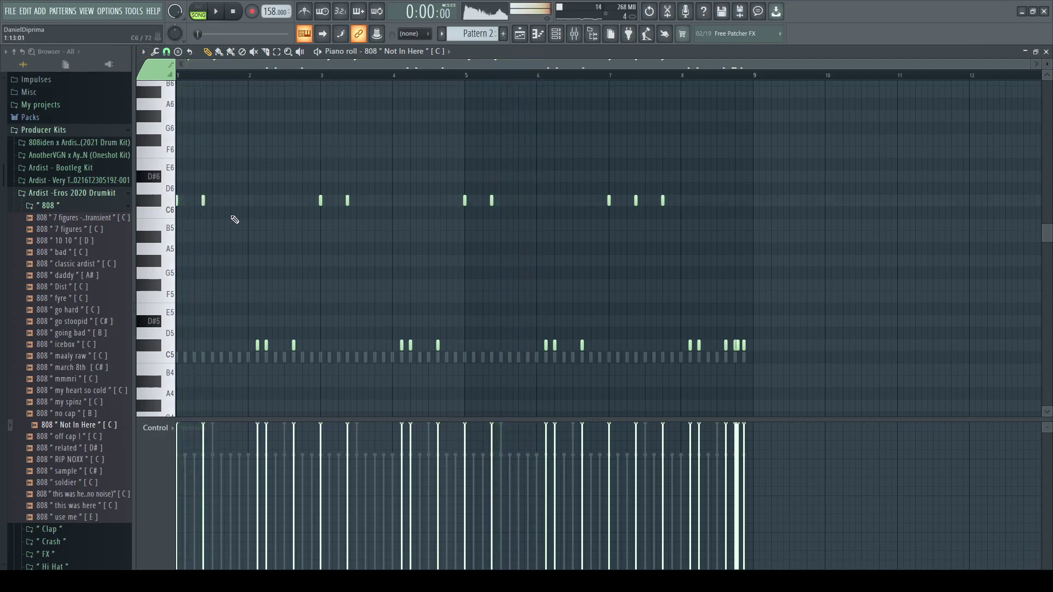
# Step: Lower the two high 808 notes starting at bar 1 and the two starting at bar 5 by an octave to C#5
pyautogui.press('space')
pyautogui.moveTo(249, 188); pyautogui.dragTo(54, 245)
pyautogui.hotkey('ctrl', 'Down')
pyautogui.press('space')
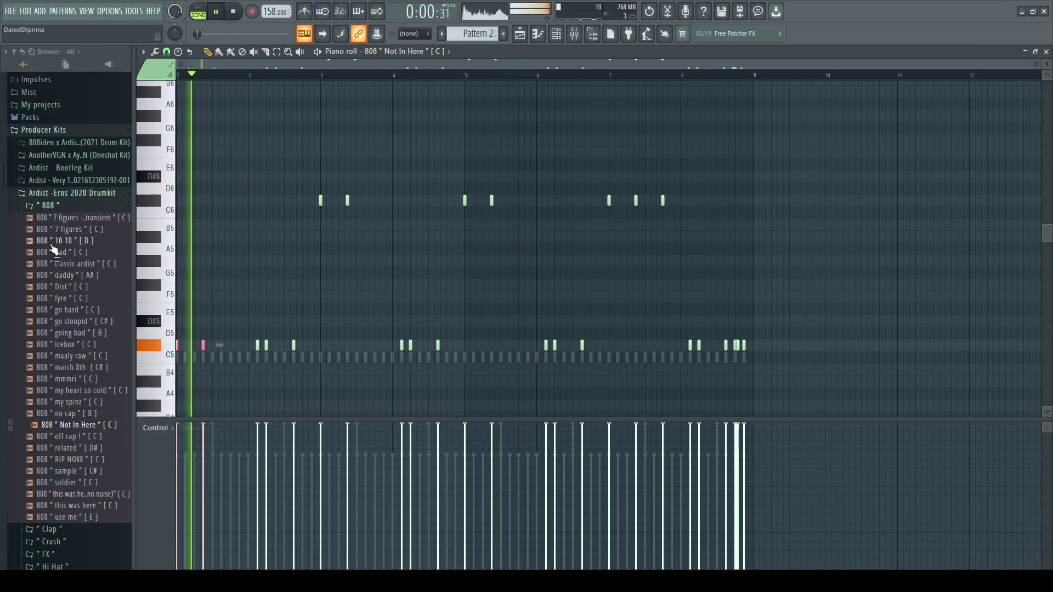
pyautogui.moveTo(463, 244); pyautogui.dragTo(517, 207)
pyautogui.hotkey('ctrl', 'Down')
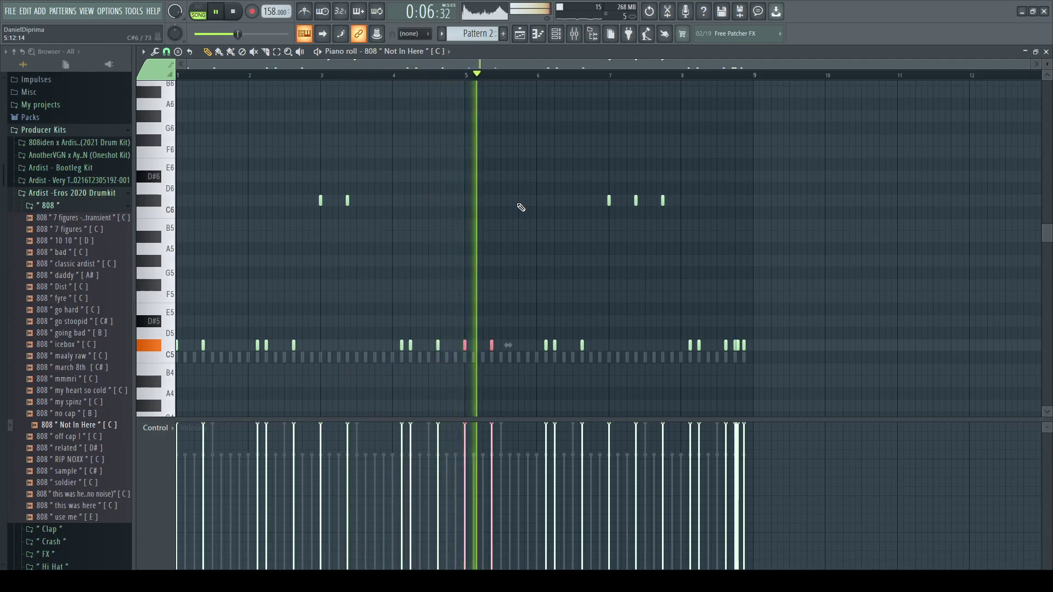
pyautogui.hotkey('ctrl', 'd')
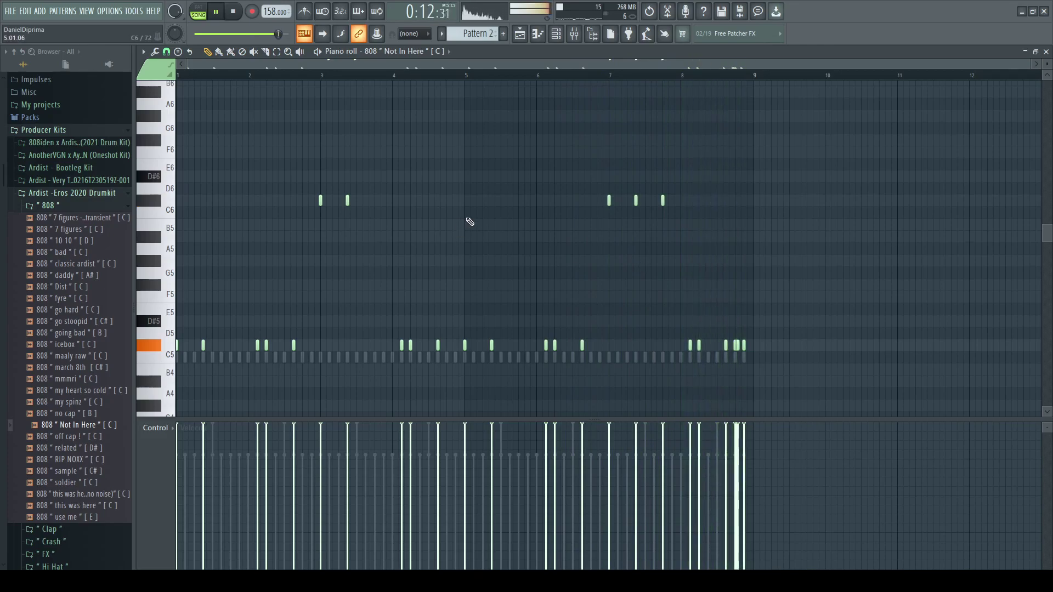
# Step: Loop bars 1 to 9 of the playlist and place a new Pattern 3 clip on Track 2, extended to bar 9
pyautogui.press('F5')
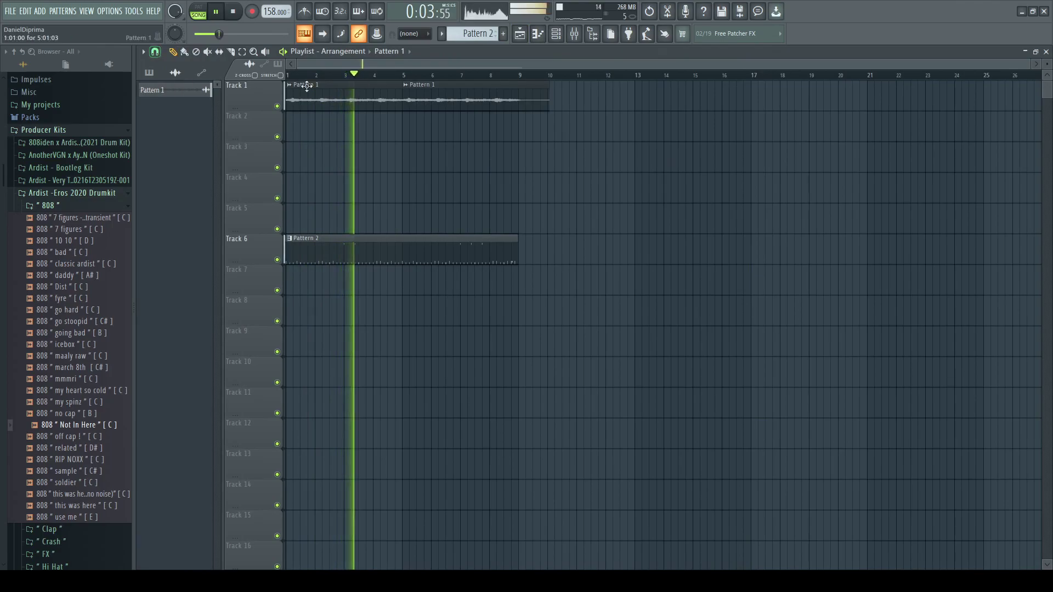
pyautogui.moveTo(525, 78); pyautogui.dragTo(7, 127)
pyautogui.click(580, 221)
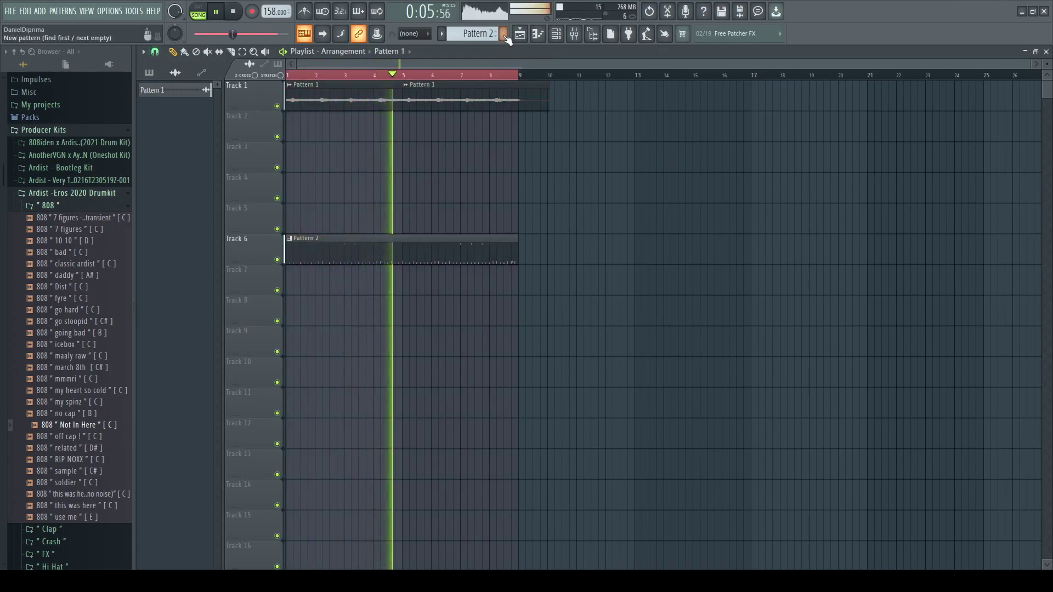
pyautogui.click(503, 33)
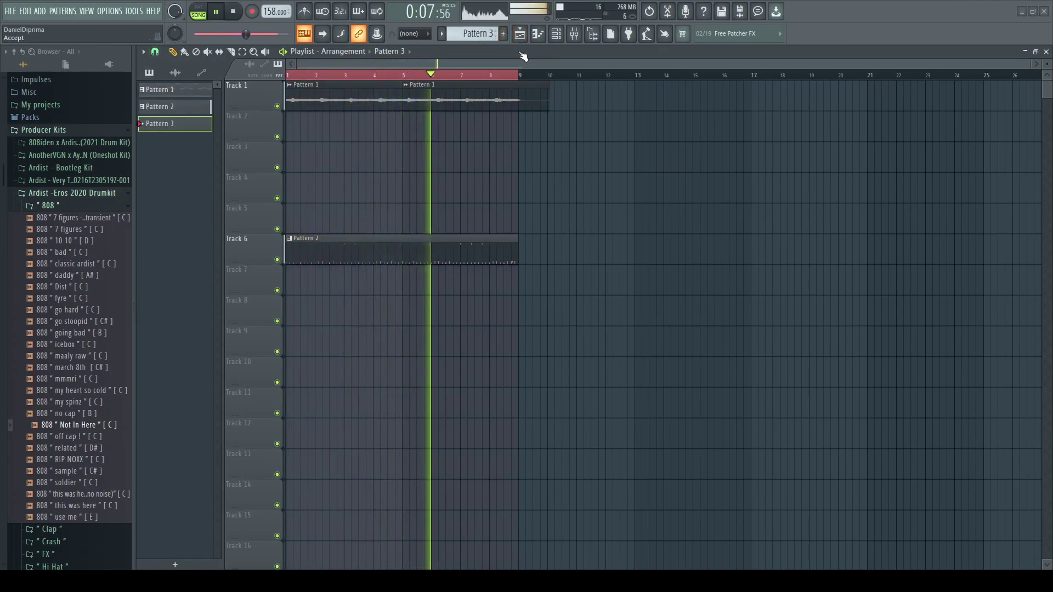
pyautogui.click(304, 124)
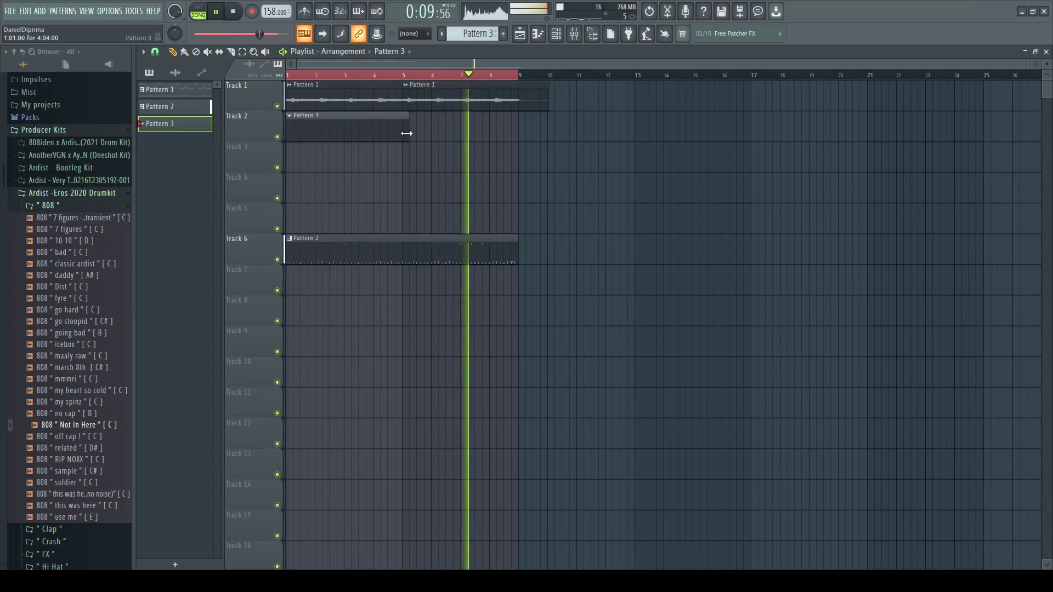
pyautogui.moveTo(396, 133); pyautogui.dragTo(517, 137)
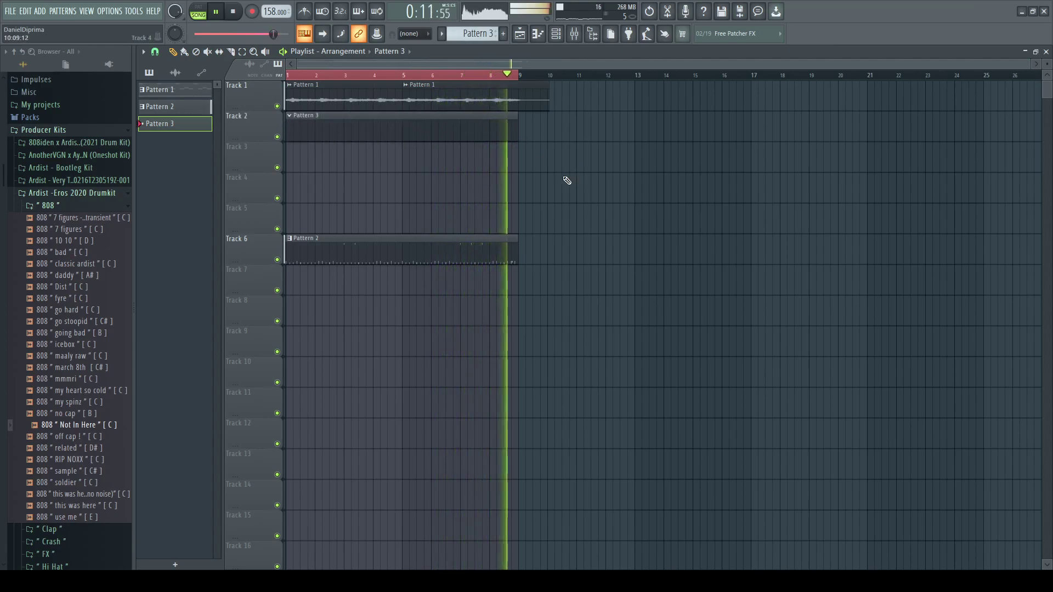
# Step: Add a second Kontakt channel and load 03 Violins Spiccato and Fast Note Down (speed control) from the 2 Strings folder
pyautogui.press('F6')
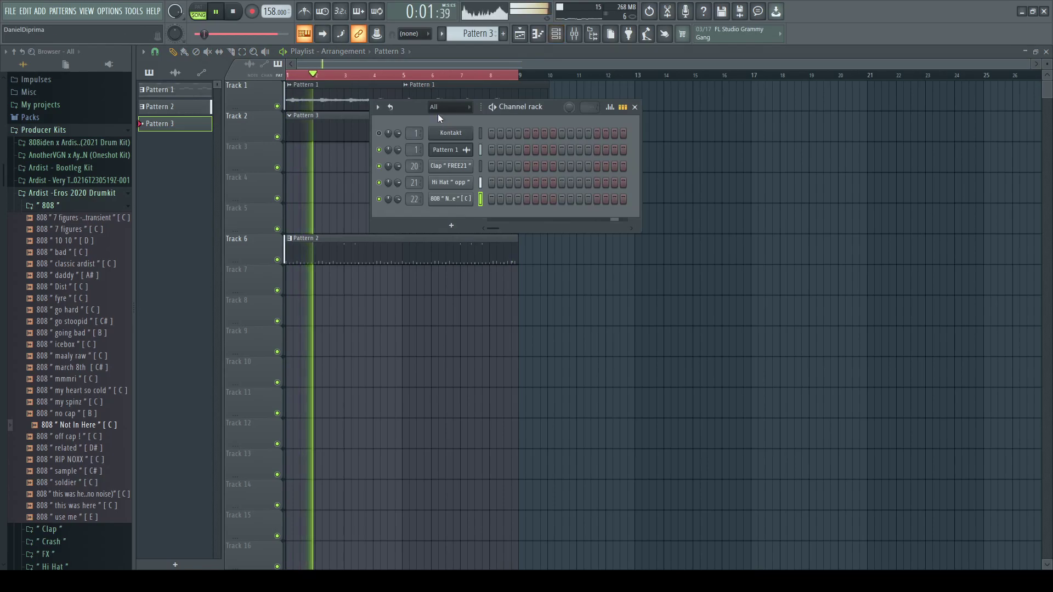
pyautogui.press('space')
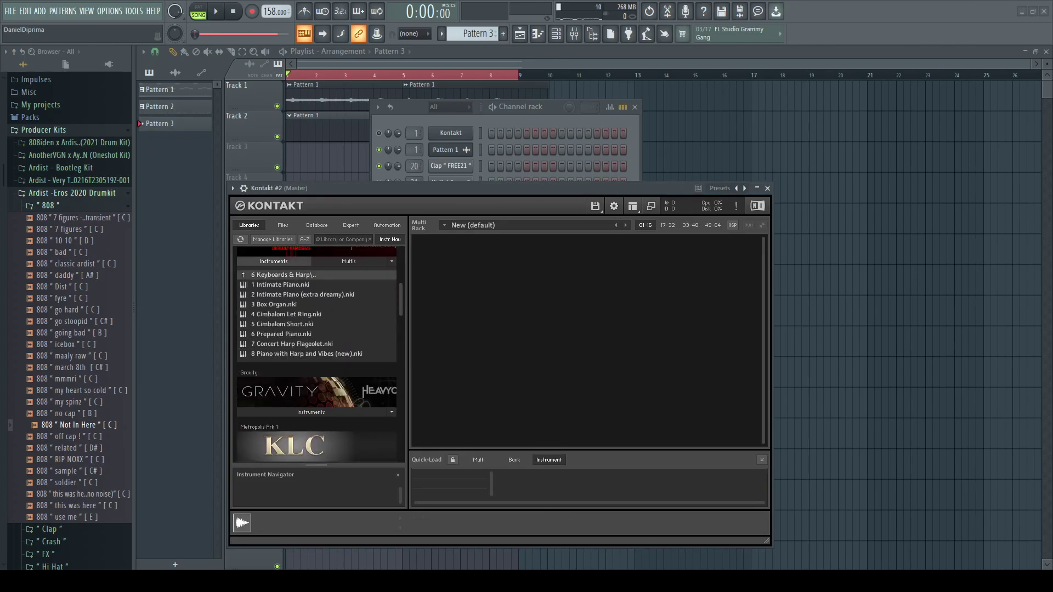
pyautogui.doubleClick(284, 275)
pyautogui.doubleClick(266, 284)
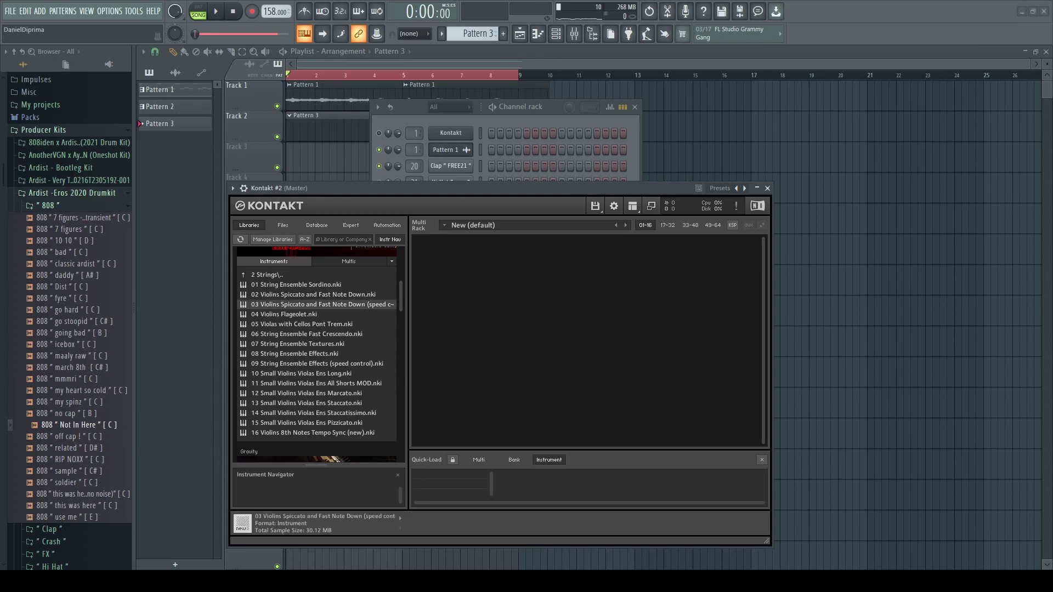
pyautogui.click(501, 122)
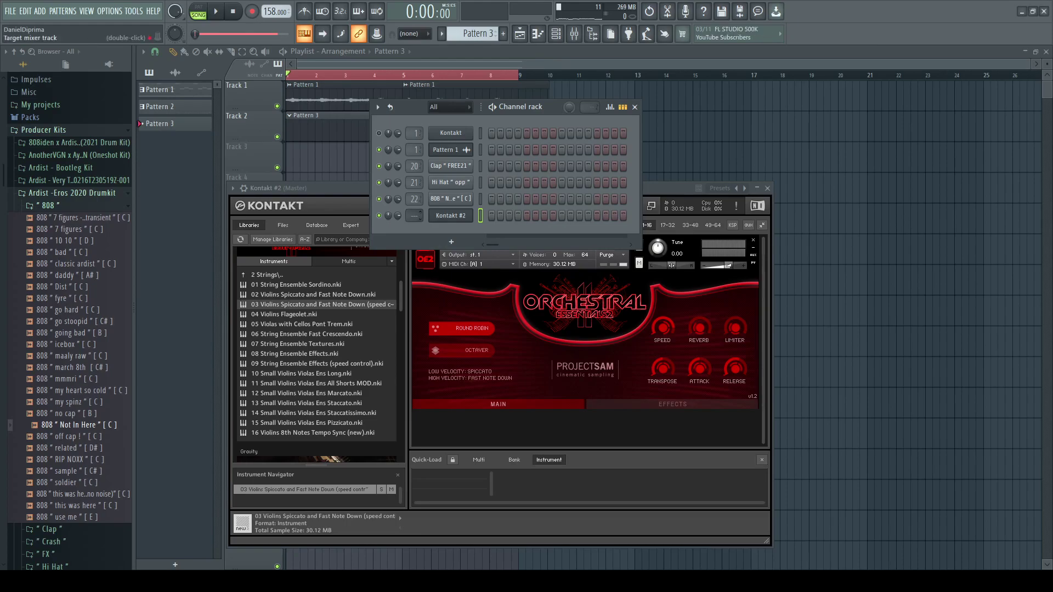
# Step: Highlight a C# scale in the Kontakt #2 piano roll and place an E6 note at bar 1, followed by a D#6 note
pyautogui.press('F7')
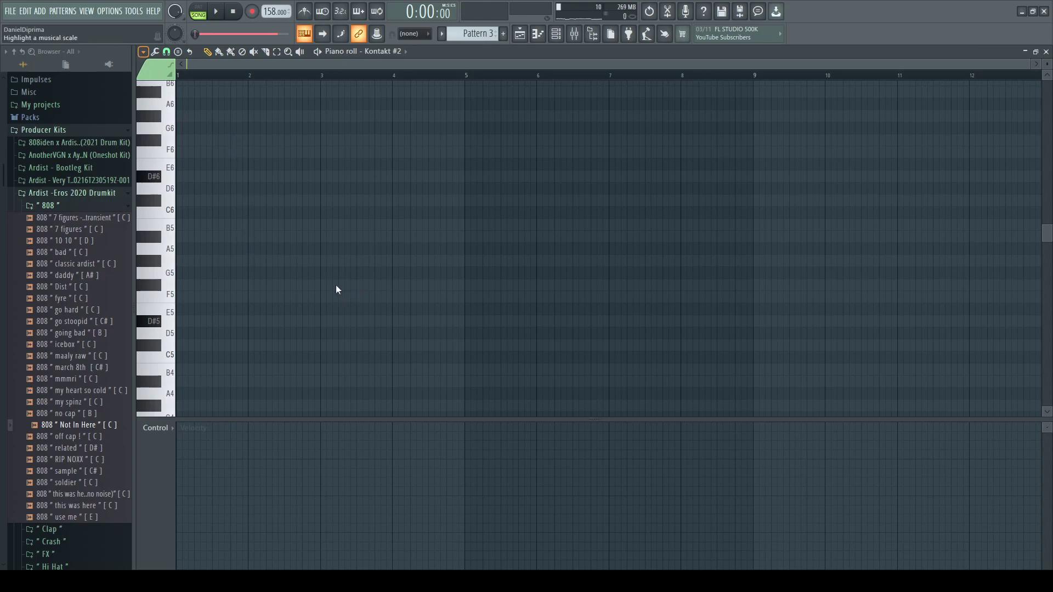
pyautogui.click(170, 168)
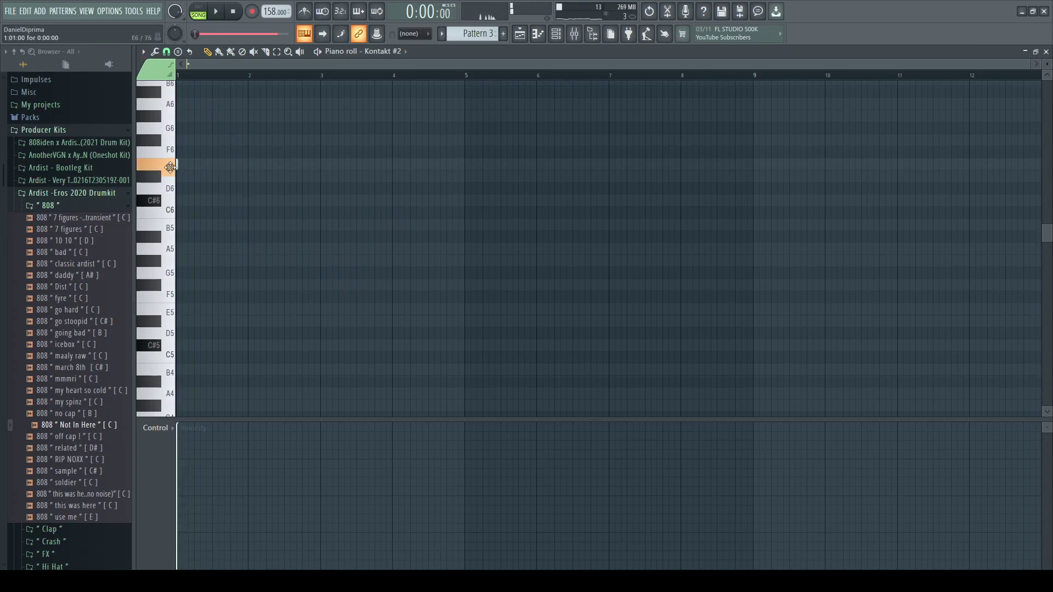
pyautogui.press('space')
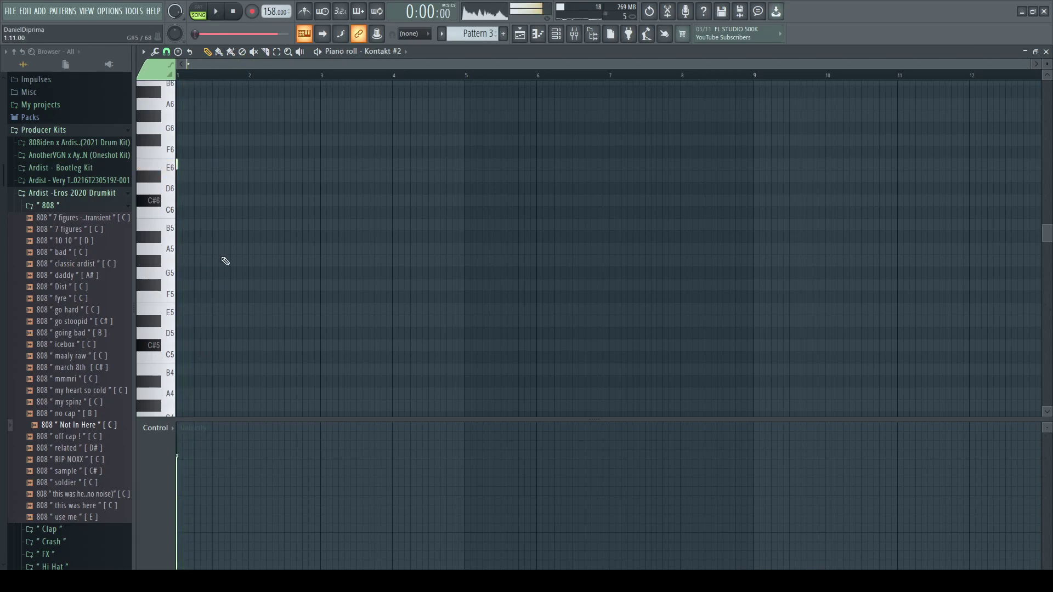
pyautogui.press('space')
pyautogui.keyDown('ctrl'); pyautogui.rightClick(194, 176); pyautogui.keyUp('ctrl')
pyautogui.keyDown('ctrl'); pyautogui.rightClick(225, 224); pyautogui.keyUp('ctrl')
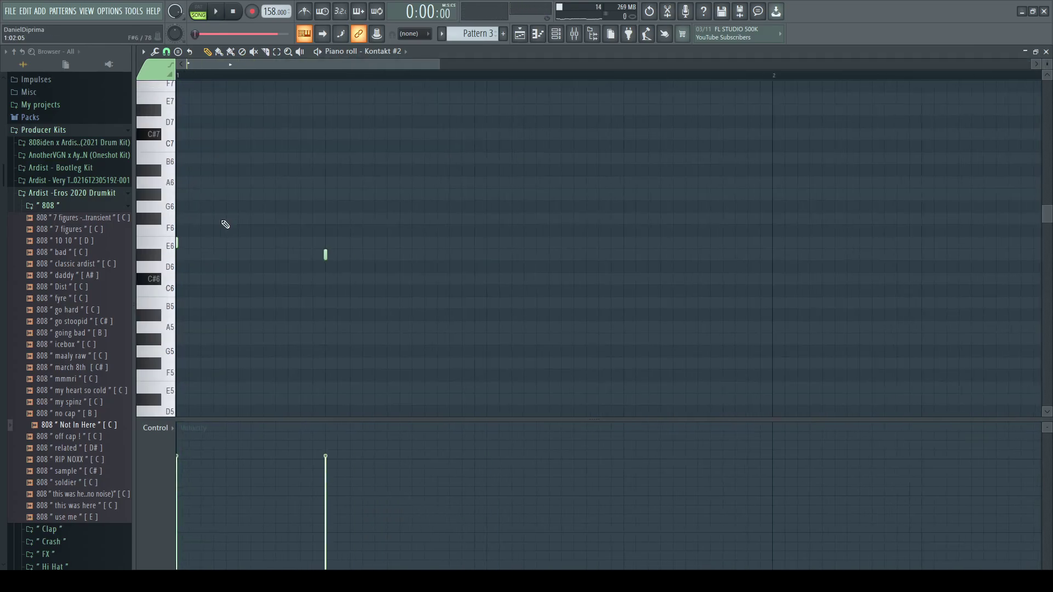
# Step: Lower the velocity of the D#6 note in bar 1 and audition the opening notes against the beat
pyautogui.scroll(-5, 283, 263)
pyautogui.moveTo(205, 229); pyautogui.dragTo(283, 360)
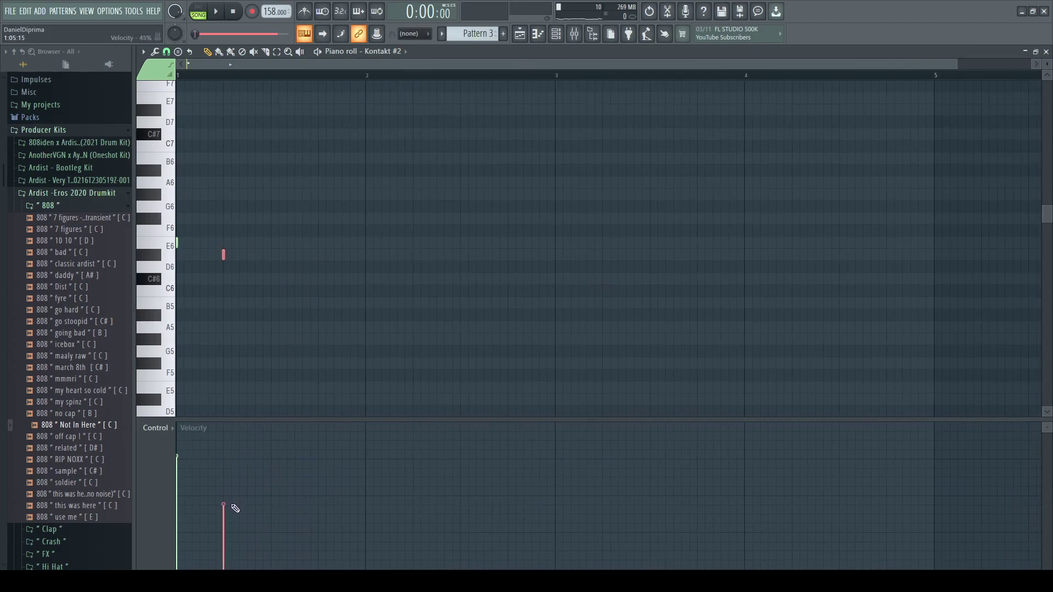
pyautogui.moveTo(231, 505); pyautogui.dragTo(236, 494)
pyautogui.press('space')
pyautogui.scroll(-1, 319, 397)
pyautogui.keyDown('ctrl'); pyautogui.click(321, 353); pyautogui.keyUp('ctrl')
pyautogui.press('space')
pyautogui.press('space')
pyautogui.press('space')
pyautogui.press('space')
pyautogui.press('space')
pyautogui.press('space')
# Step: Try a C#6 note after the D#6 in bar 1 and replace it with an A5 note
pyautogui.click(240, 279)
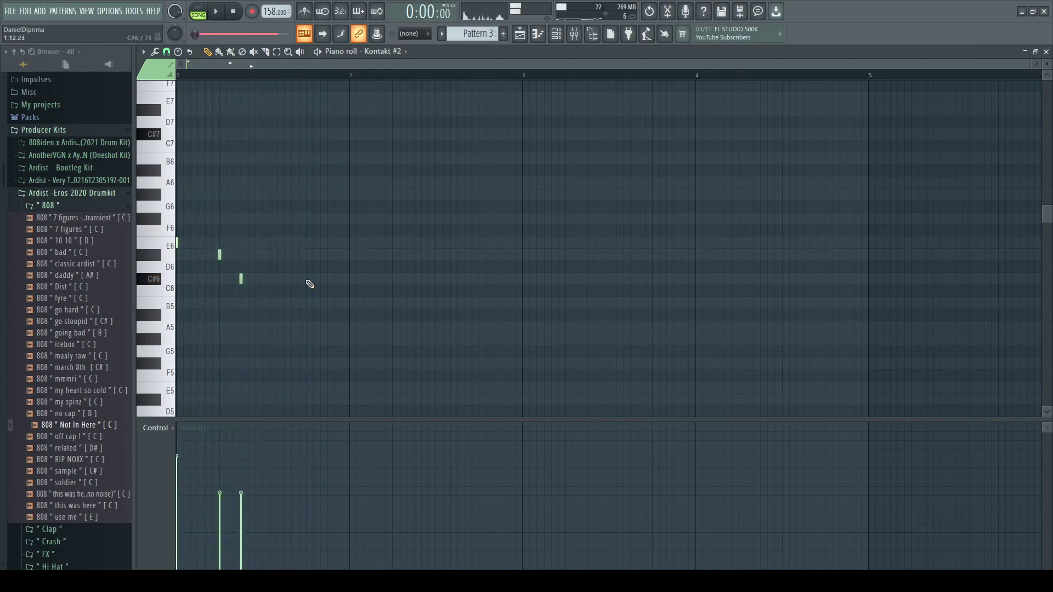
pyautogui.rightClick(241, 279)
pyautogui.click(240, 327)
pyautogui.press('space')
pyautogui.rightClick(241, 327)
pyautogui.press('space')
pyautogui.click(240, 328)
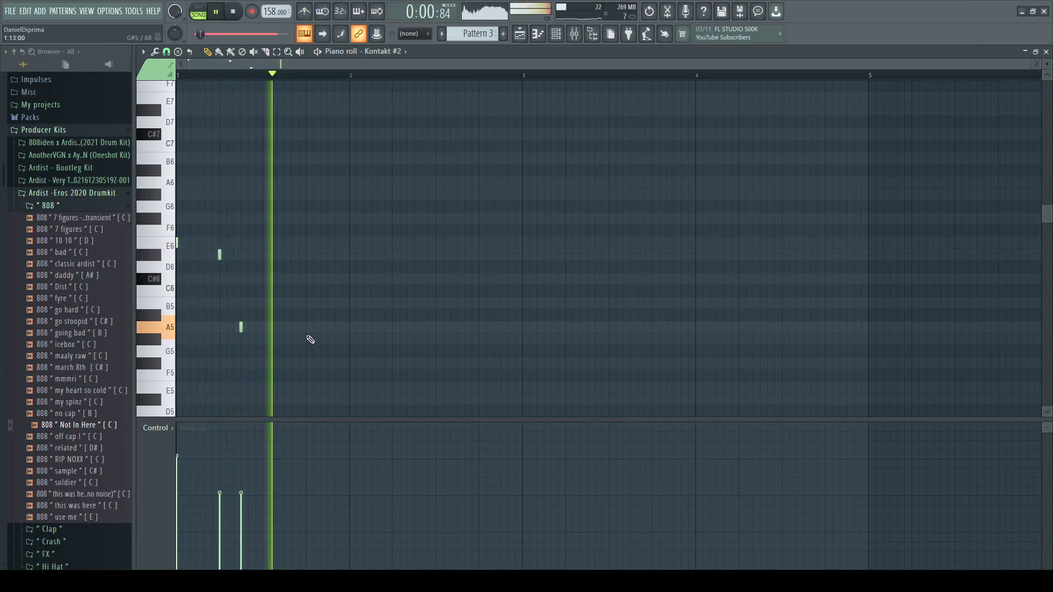
# Step: Add a G#5 note late in bar 1 and a full-velocity A5 note in bar 2, and raise the first three notes' velocities
pyautogui.click(306, 339)
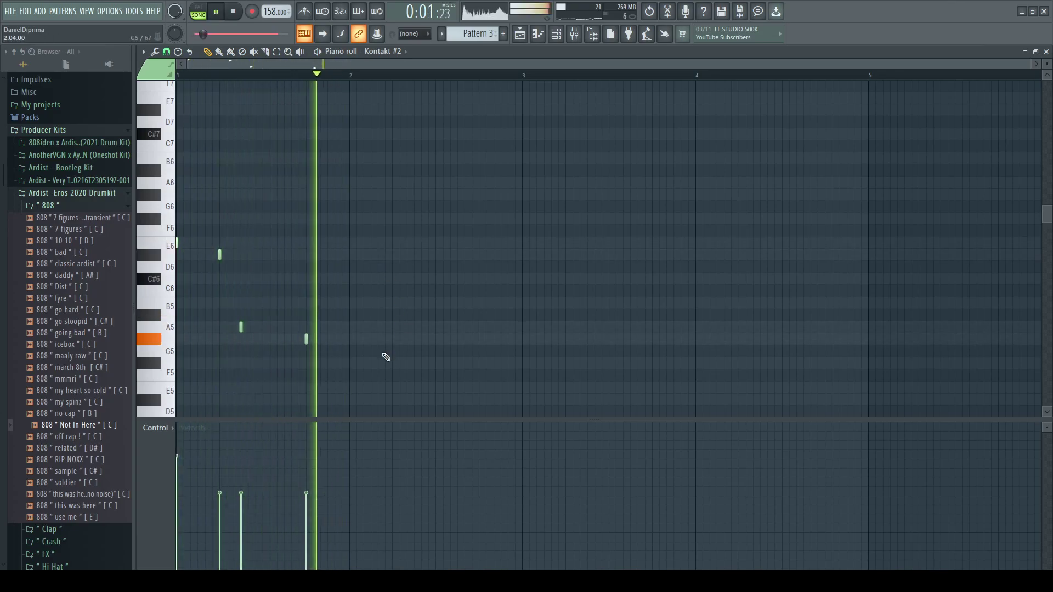
pyautogui.click(393, 339)
pyautogui.press('space')
pyautogui.press('space')
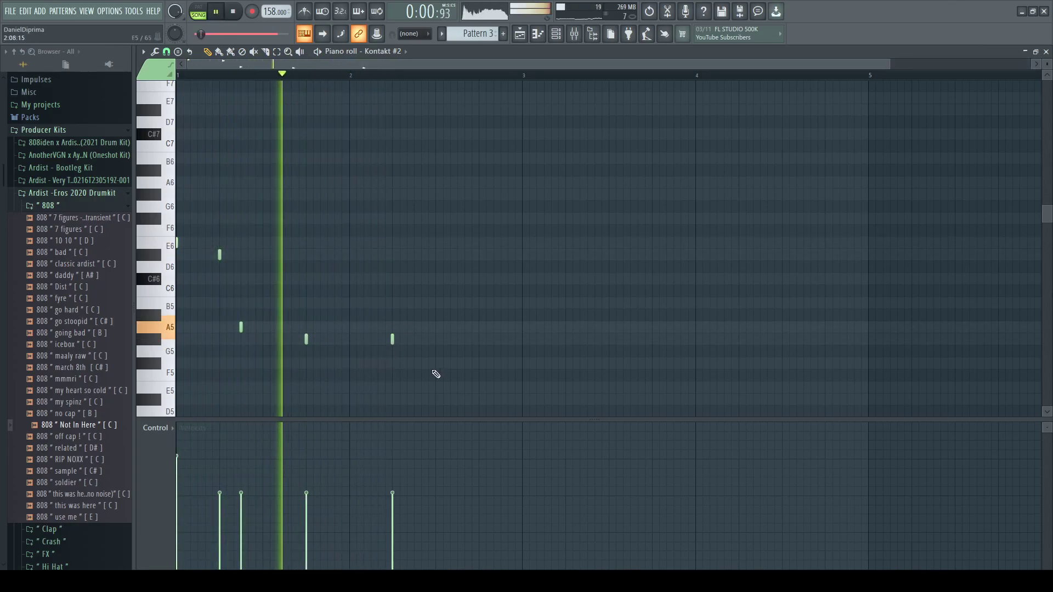
pyautogui.moveTo(392, 341); pyautogui.dragTo(390, 331)
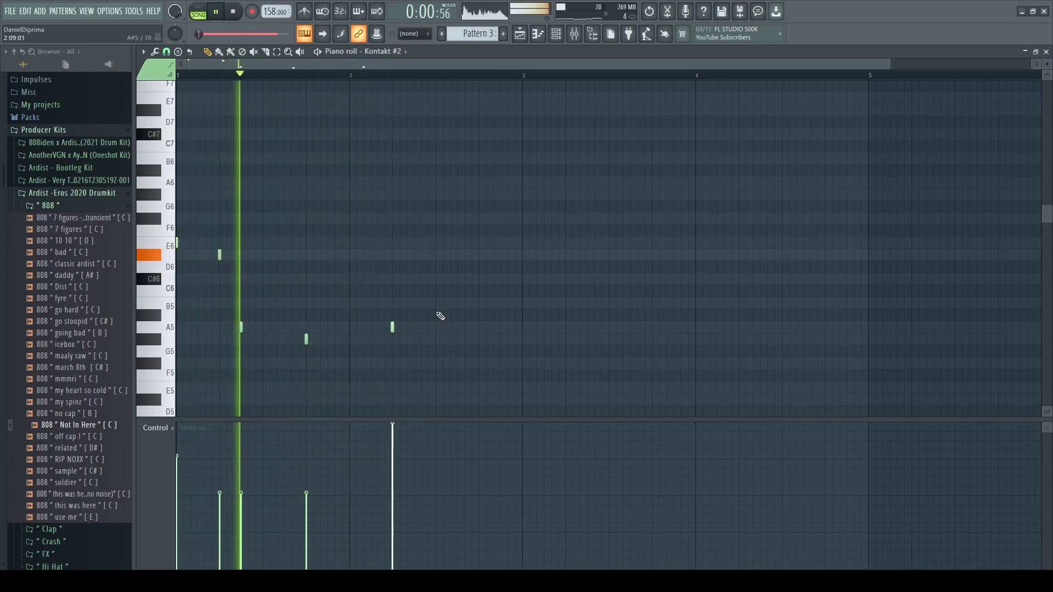
pyautogui.moveTo(219, 455)
pyautogui.mouseDown()
pyautogui.moveTo(220, 492)
pyautogui.moveTo(240, 484)
pyautogui.mouseUp()
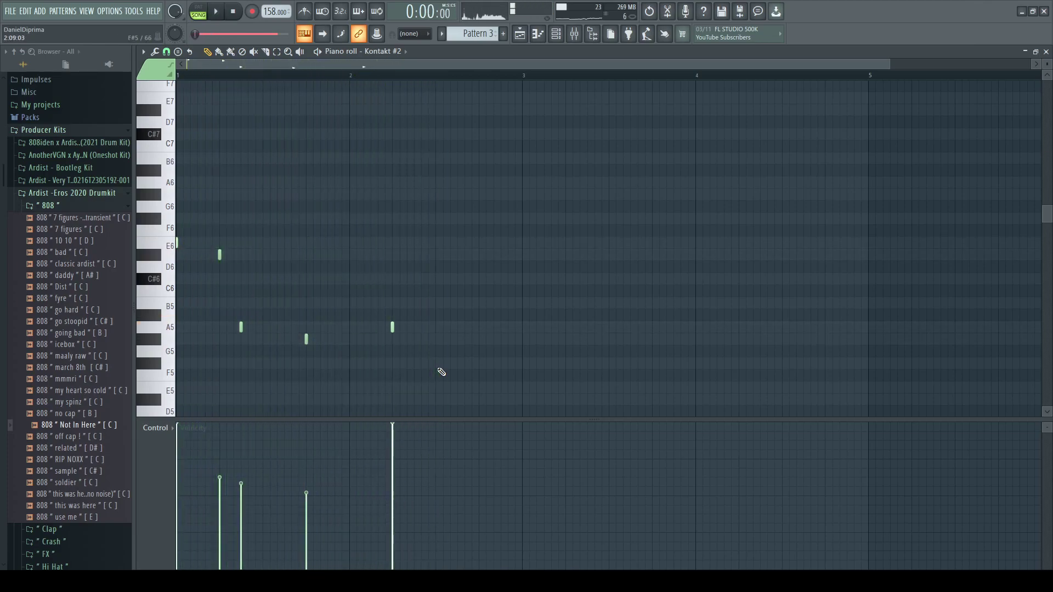
# Step: Add a full-velocity E5 note and a softer D#5 note in the second half of bar 2 to finish the phrase
pyautogui.scroll(-1, 458, 384)
pyautogui.press('space')
pyautogui.scroll(-1, 405, 388)
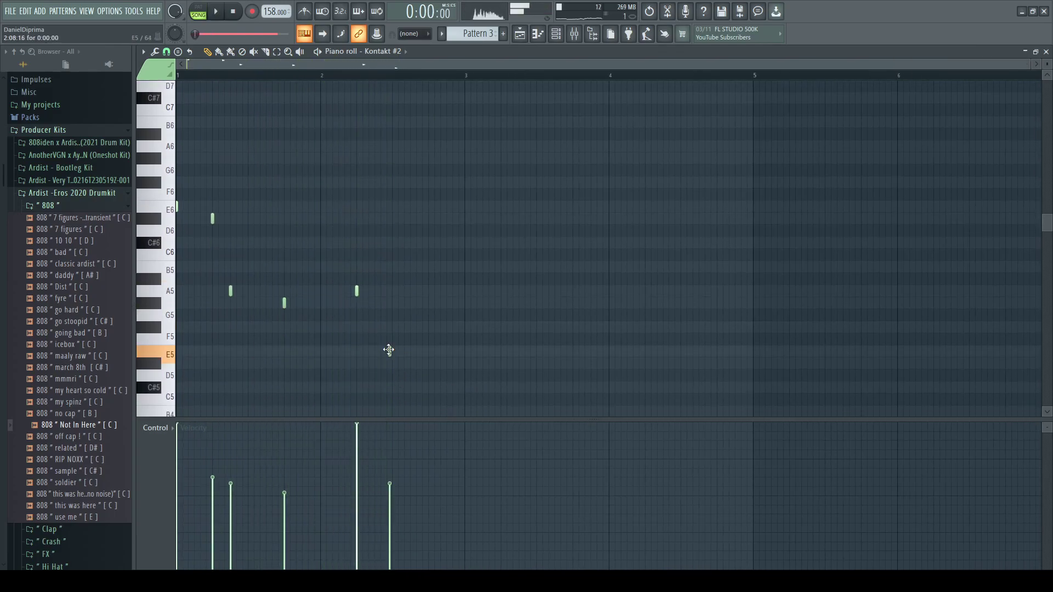
pyautogui.press('space')
pyautogui.moveTo(388, 352); pyautogui.dragTo(395, 357)
pyautogui.press('space')
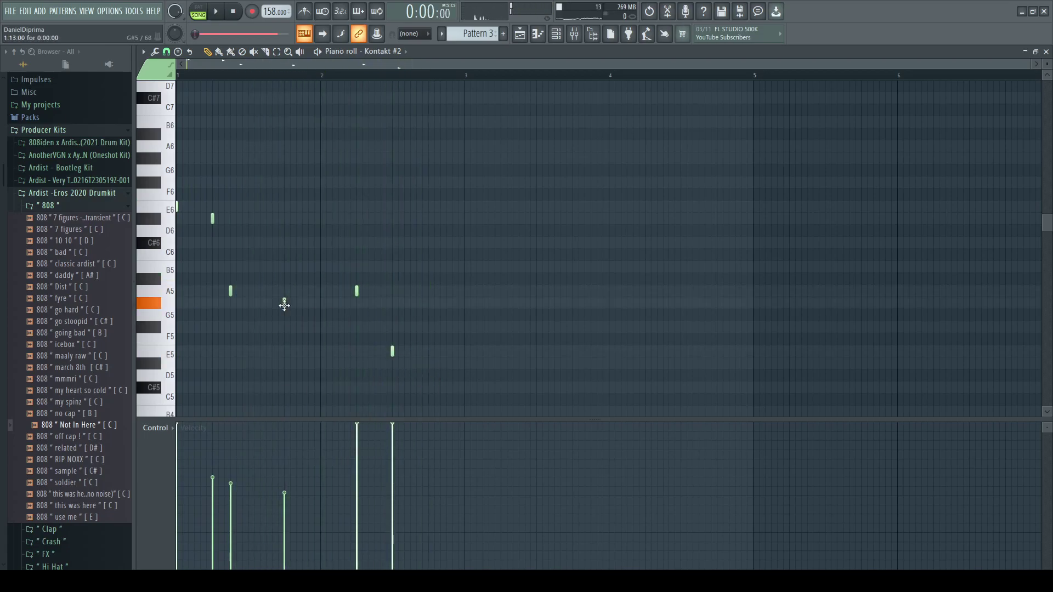
pyautogui.press('space')
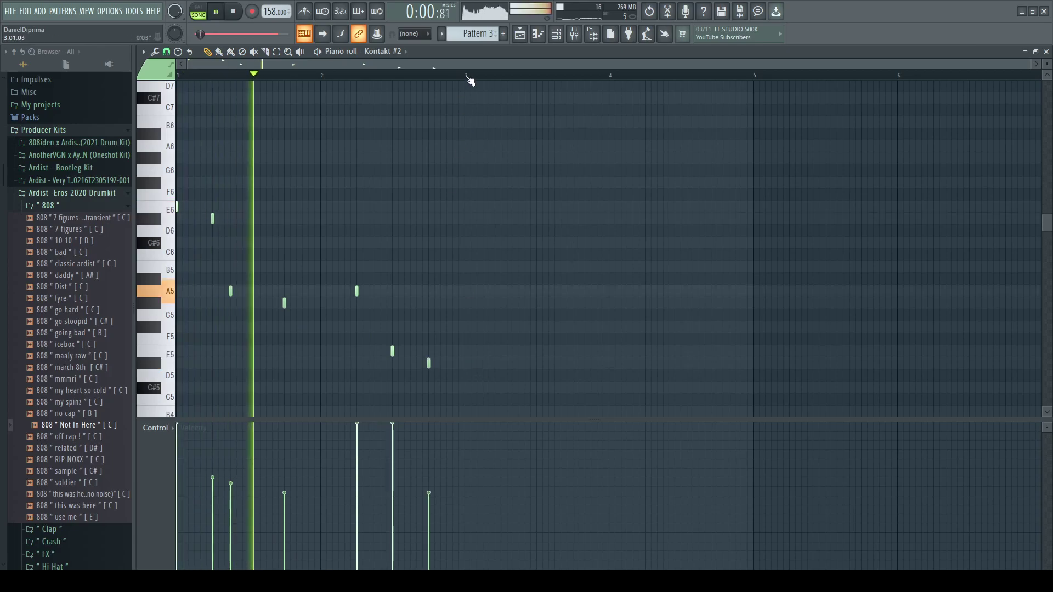
# Step: Duplicate the two-bar violin melody into bars 3 and 4
pyautogui.hotkey('ctrl', 'a')
pyautogui.hotkey('ctrl', 'b')
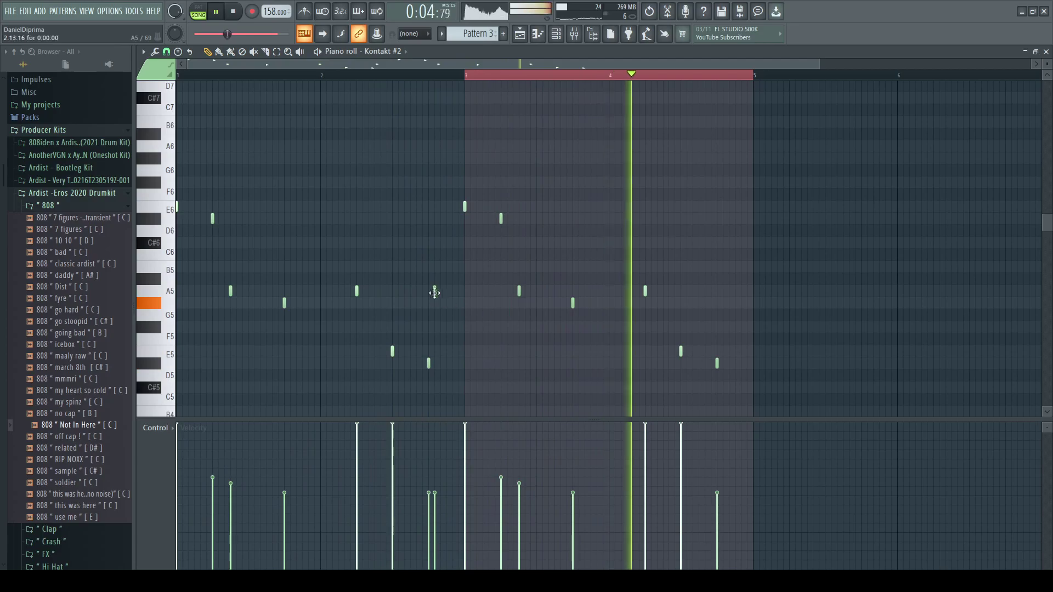
pyautogui.scroll(-2, 453, 342)
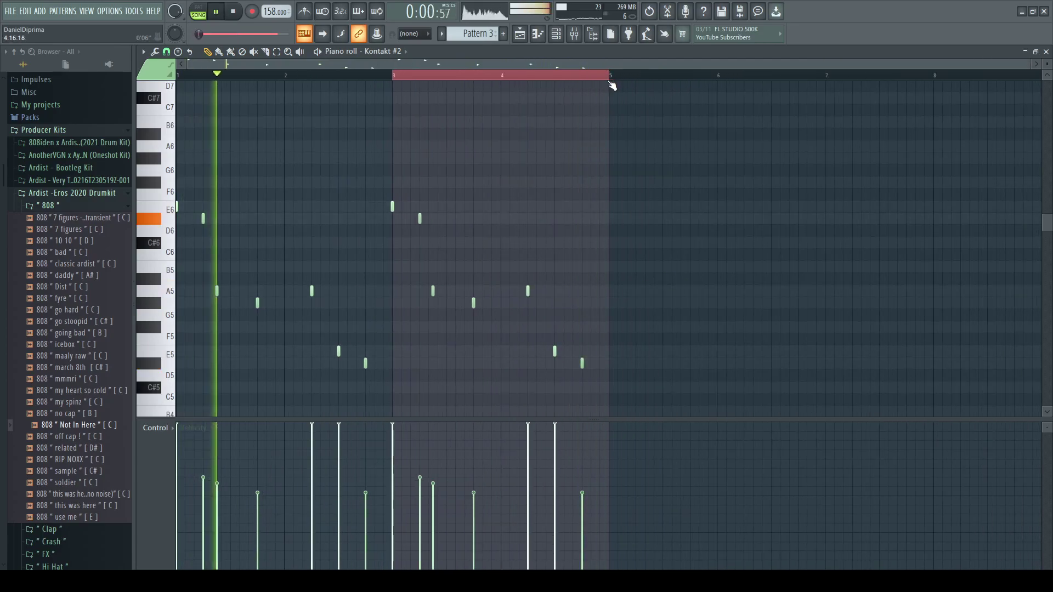
# Step: Try duplicating the four-bar violin melody into bars 5 to 8 and delete the copied notes
pyautogui.moveTo(608, 77); pyautogui.dragTo(178, 78)
pyautogui.hotkey('ctrl', 'b')
pyautogui.scroll(-2, 341, 223)
pyautogui.press('space')
pyautogui.moveTo(951, 167); pyautogui.dragTo(464, 380)
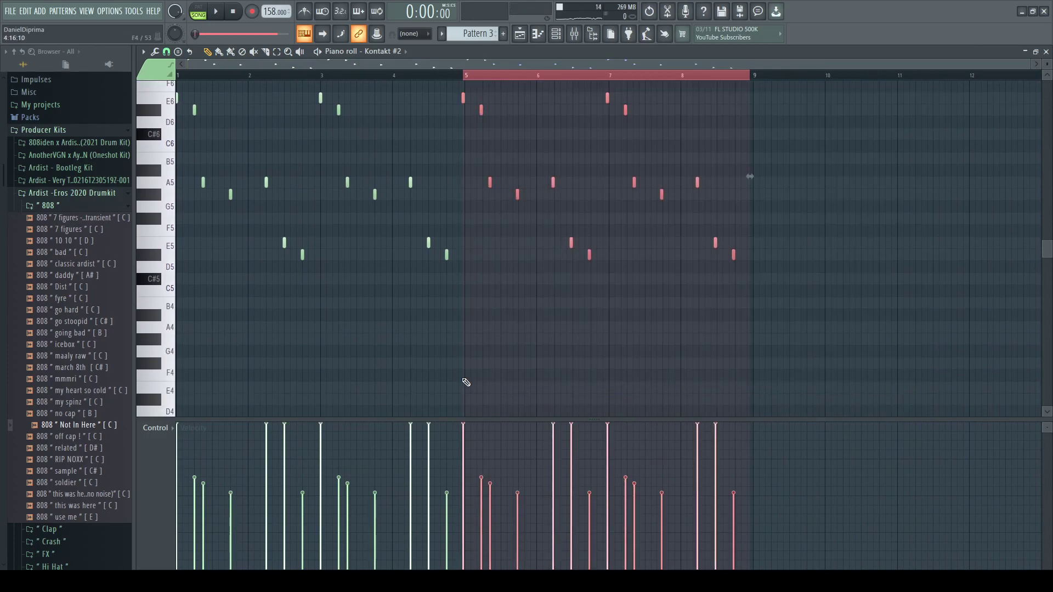
pyautogui.press('Delete')
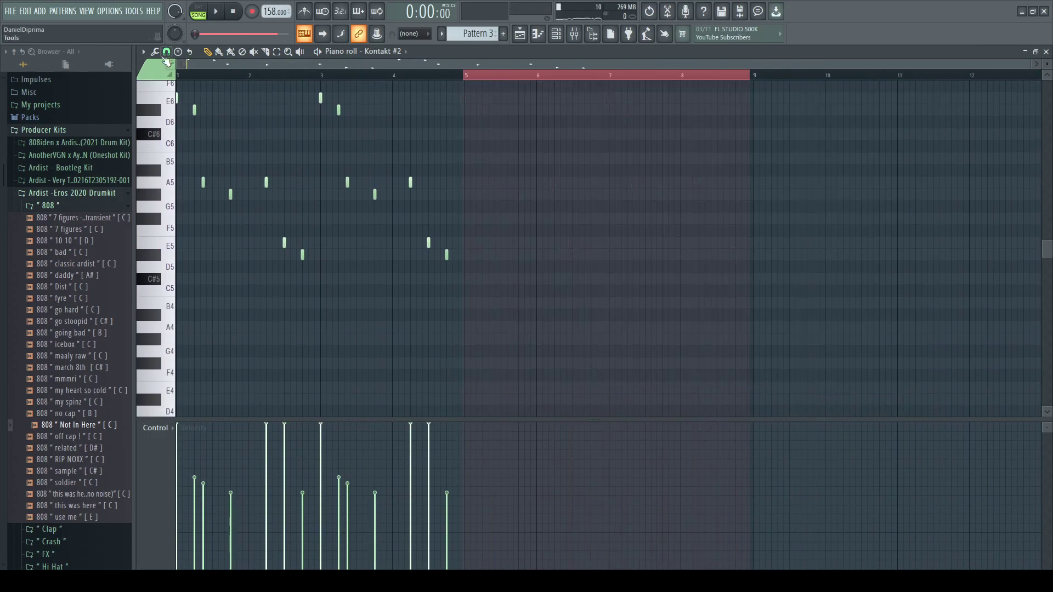
# Step: Duplicate the four-bar violin melody from bars 1 to 4 into bars 5 to 8 and play it back
pyautogui.moveTo(466, 76); pyautogui.dragTo(177, 77)
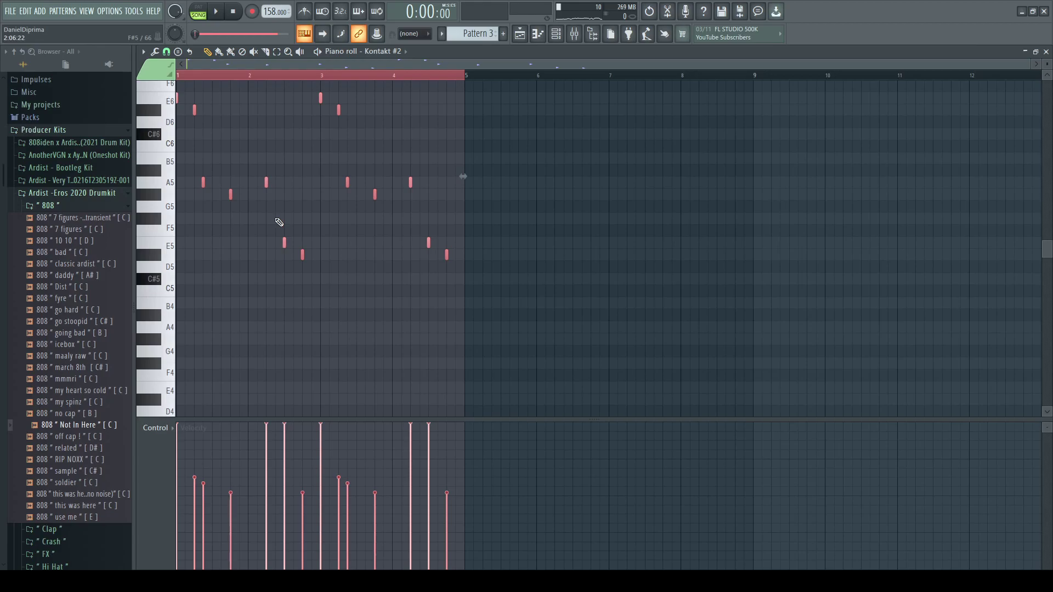
pyautogui.hotkey('ctrl', 'b')
pyautogui.press('space')
pyautogui.hotkey('ctrl', 'd')
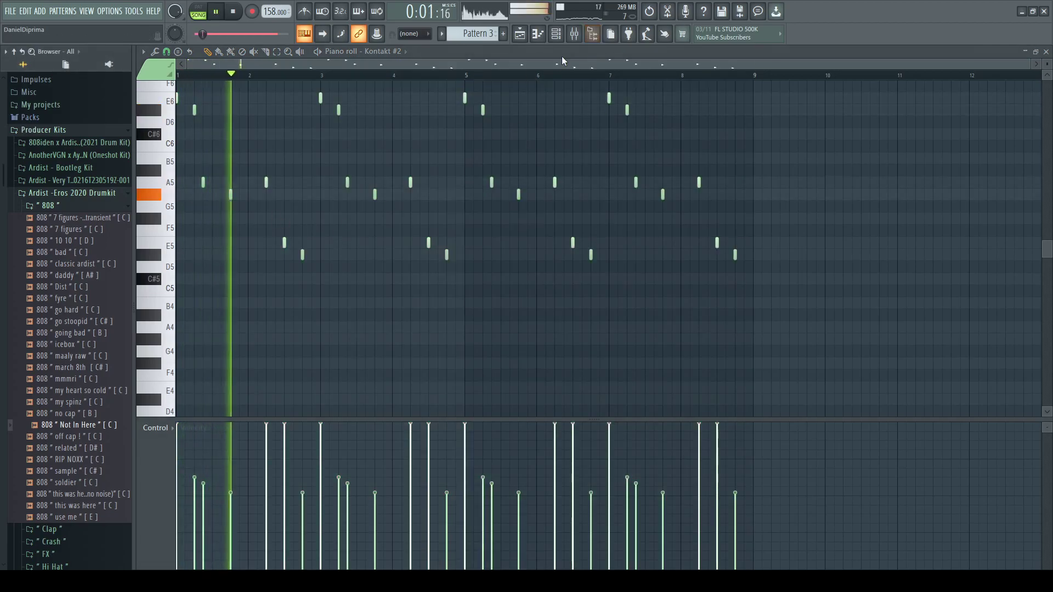
# Step: Solo mixer insert 1, add S1 Imager Stereo to slot 8 and set its width to 1.32
pyautogui.click(574, 34)
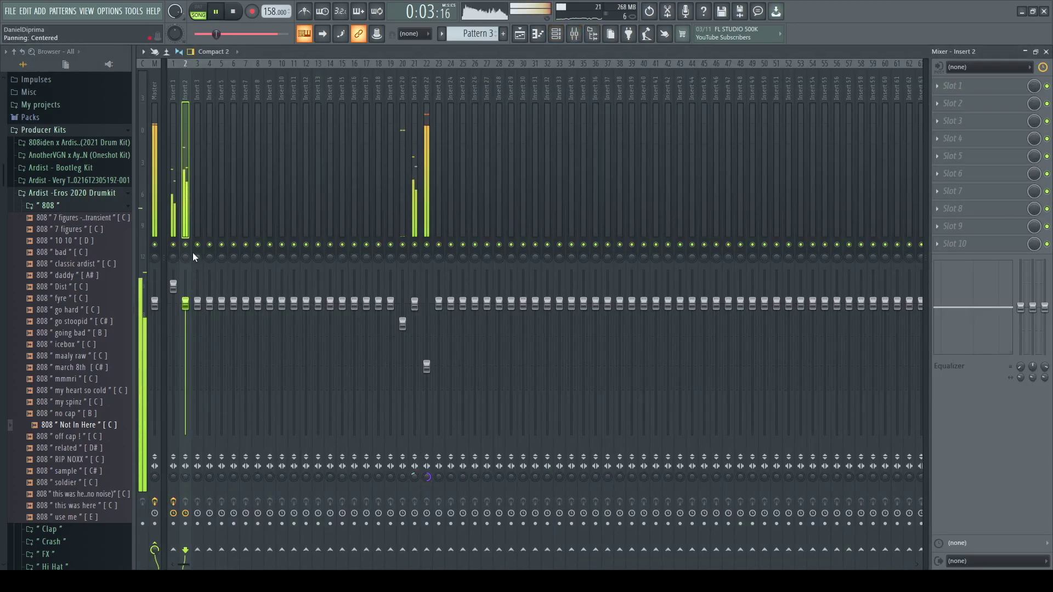
pyautogui.click(173, 255)
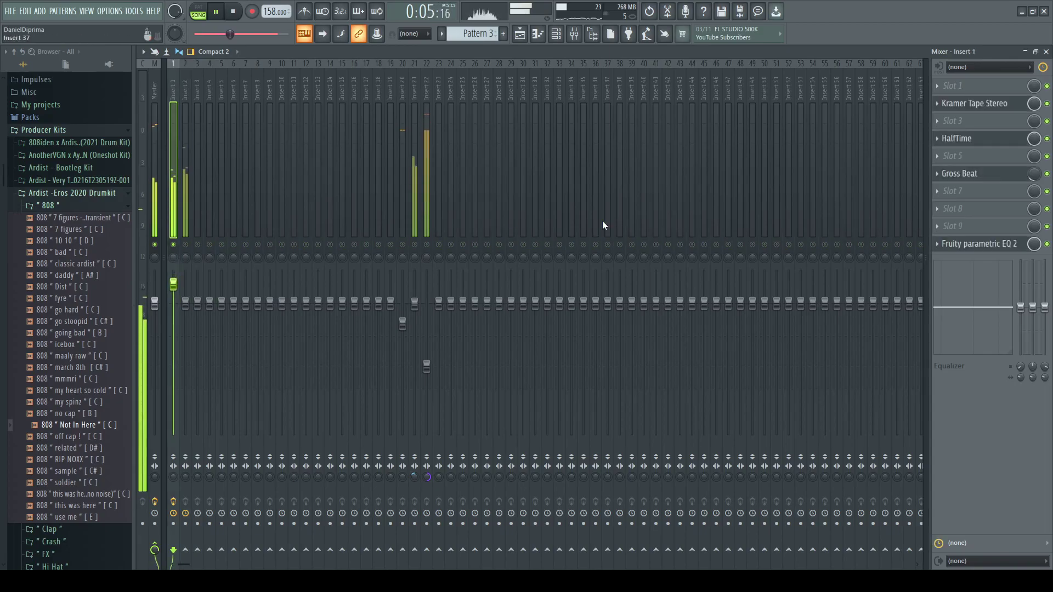
pyautogui.press('space')
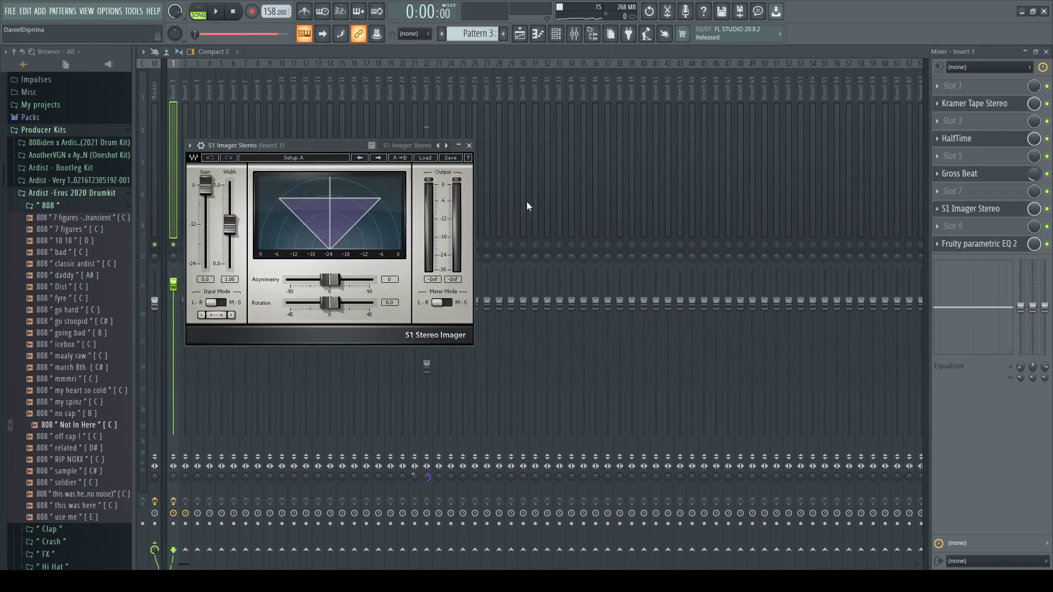
pyautogui.moveTo(230, 224); pyautogui.dragTo(229, 217)
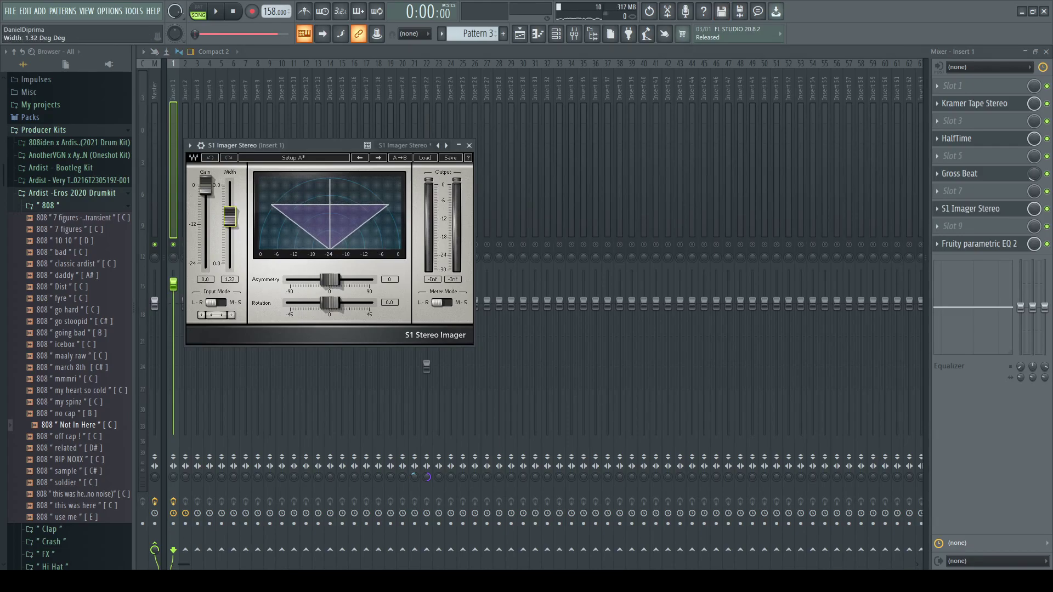
pyautogui.click(416, 48)
# Step: Add ValhallaVintageVerb to slot 3 of insert 1 with mix 27.6 %, decay 2.21 s and a raised low cut
pyautogui.press('space')
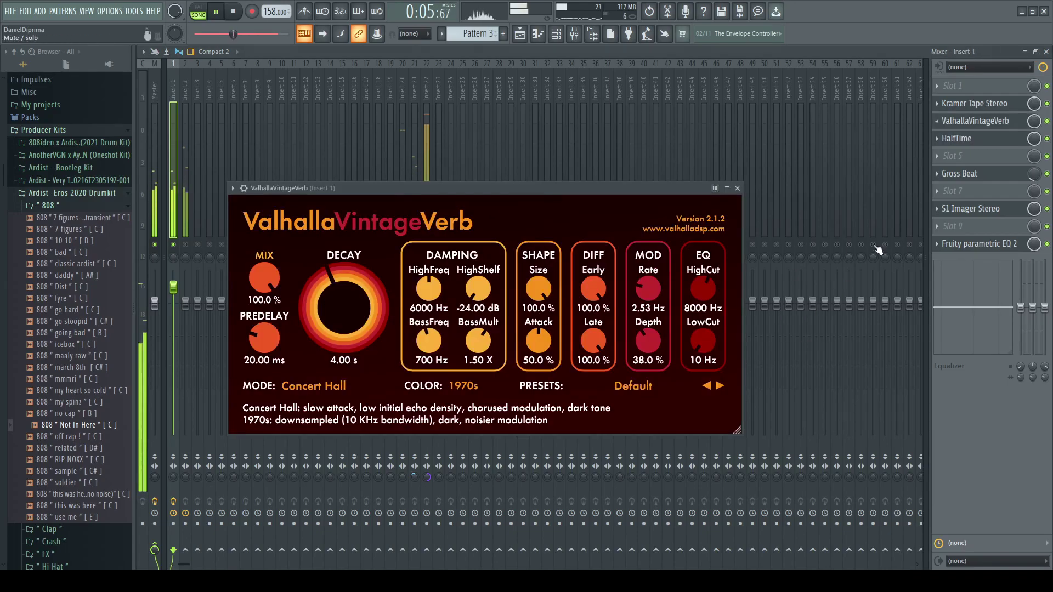
pyautogui.moveTo(269, 282); pyautogui.dragTo(287, 373)
pyautogui.moveTo(308, 285); pyautogui.dragTo(309, 294)
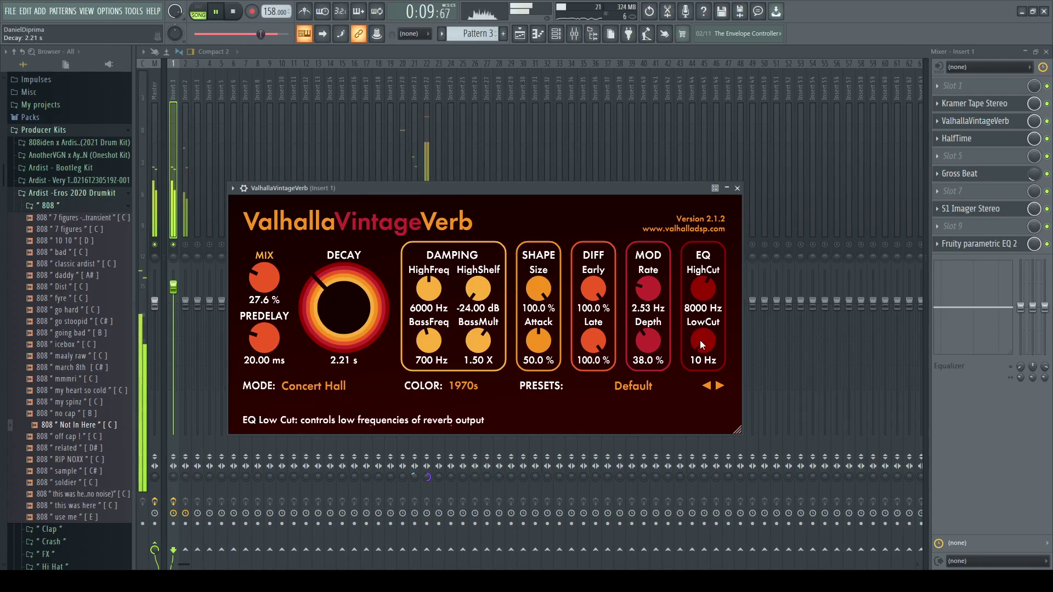
pyautogui.moveTo(699, 340); pyautogui.dragTo(698, 312)
# Step: Check the high shelf in insert 1's Fruity parametric EQ 2 and lower insert 2's volume fader
pyautogui.click(1011, 249)
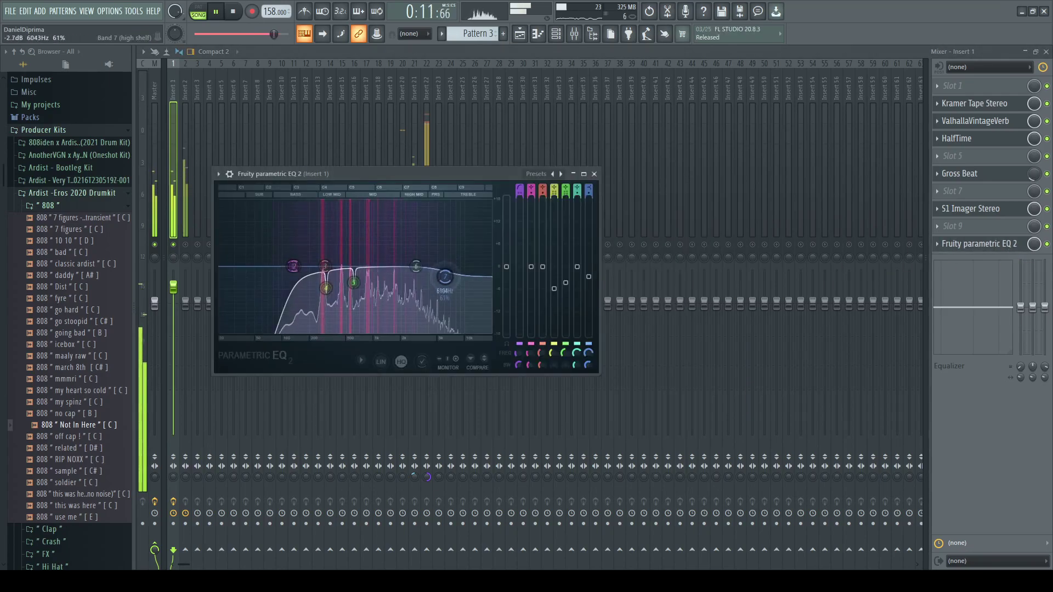
pyautogui.click(594, 174)
pyautogui.moveTo(185, 301); pyautogui.dragTo(191, 320)
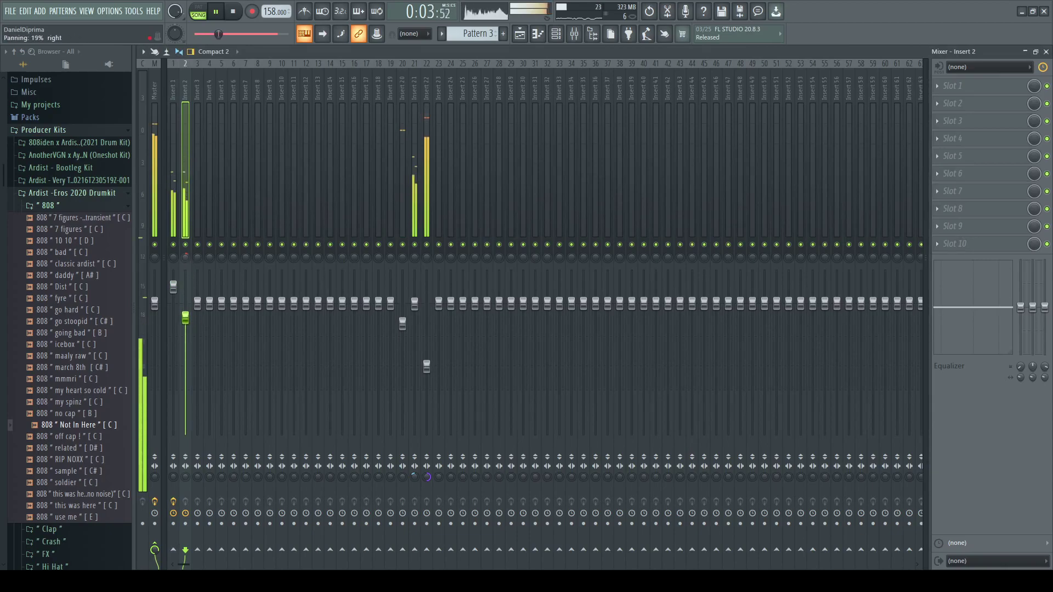
# Step: Examine the pan and velocity levels of the Kontakt #2 notes in the piano roll
pyautogui.click(556, 34)
pyautogui.press('space')
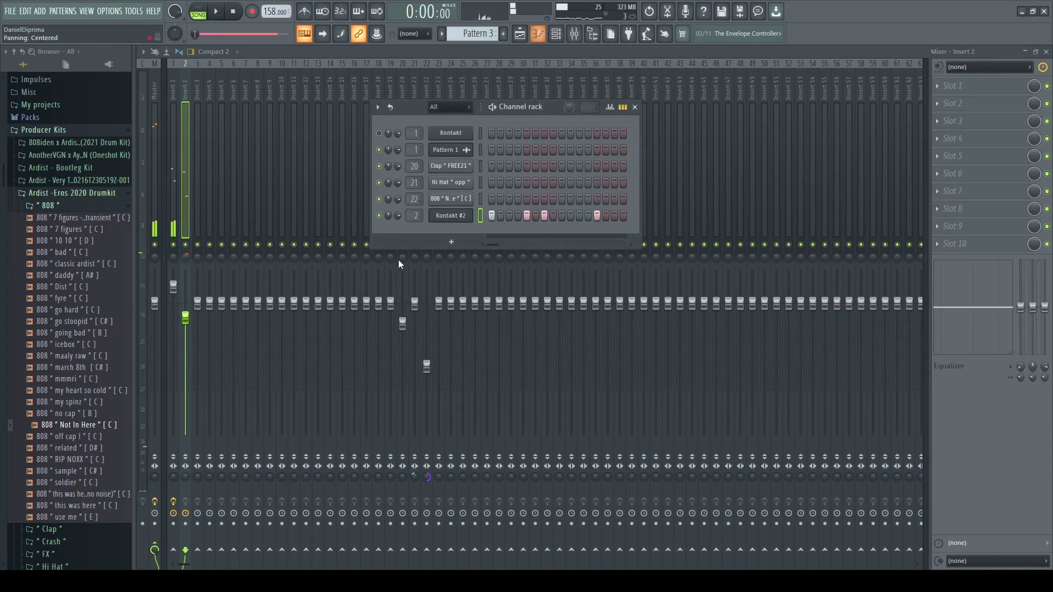
pyautogui.press('F7')
pyautogui.scroll(1, 226, 492)
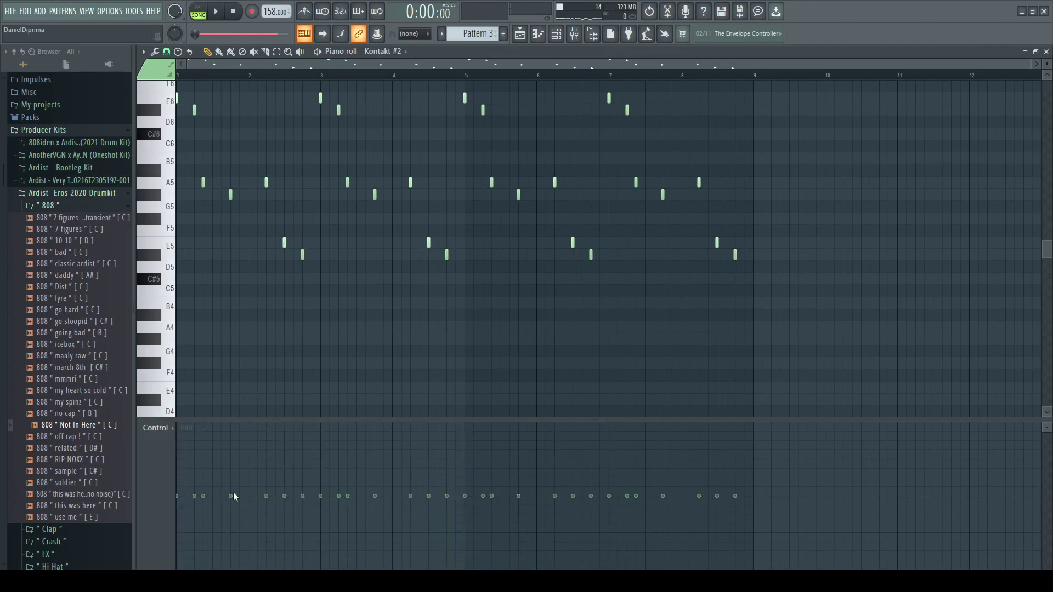
pyautogui.scroll(-1, 166, 495)
pyautogui.press('space')
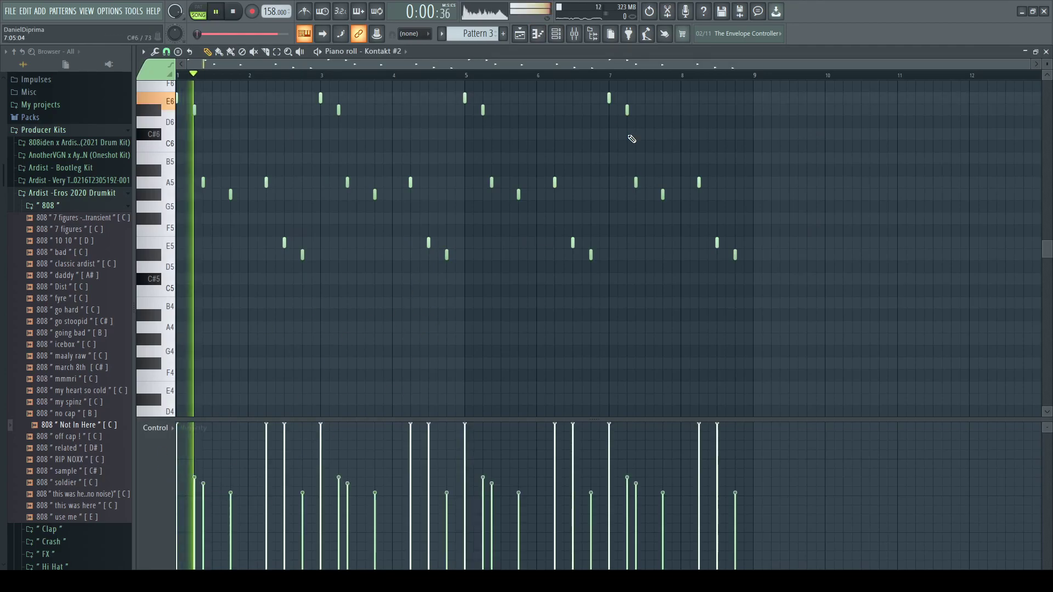
# Step: Solo insert 2, pan it 49% right and adjust the stereo separation of insert 1
pyautogui.press('F9')
pyautogui.rightClick(185, 244)
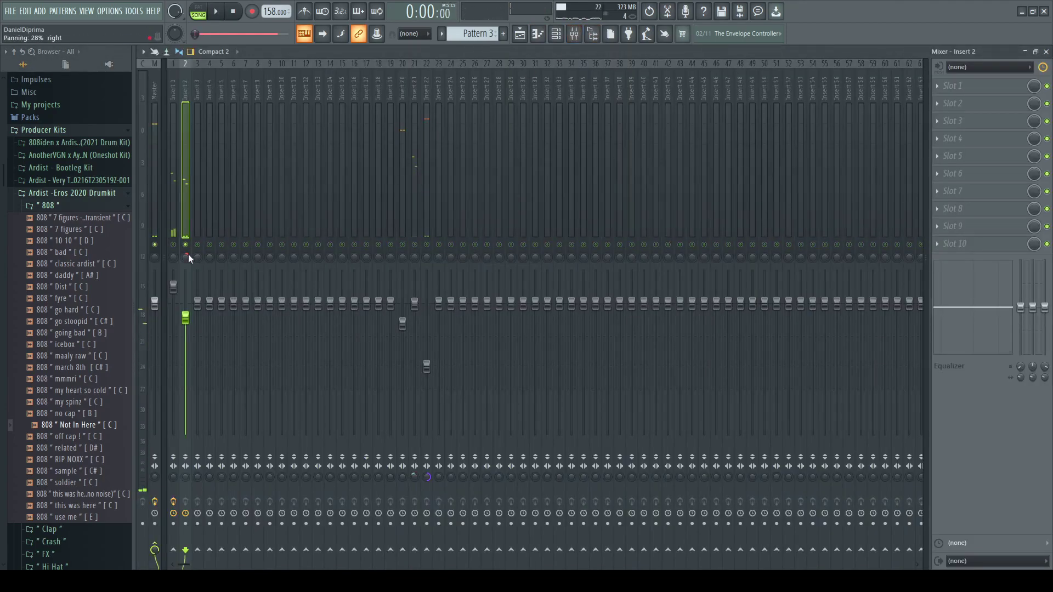
pyautogui.scroll(-5, 186, 258)
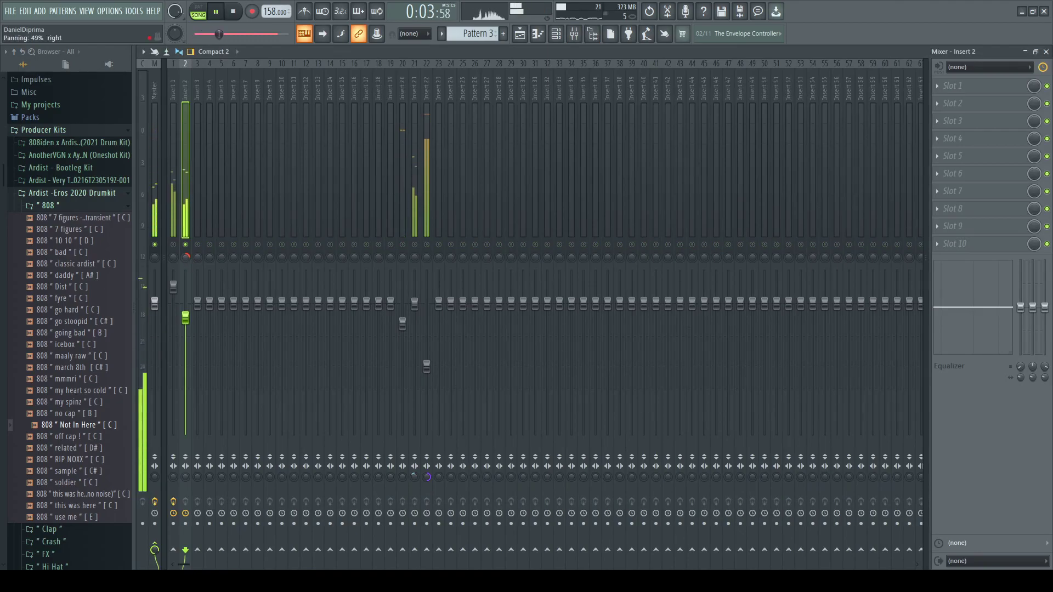
pyautogui.click(171, 472)
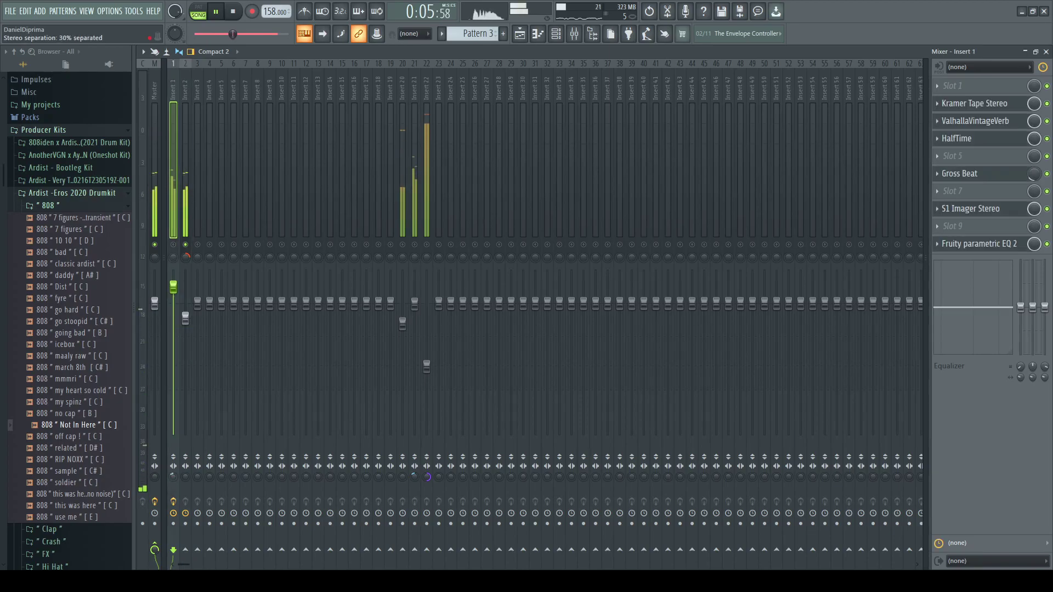
pyautogui.moveTo(173, 477); pyautogui.dragTo(174, 470)
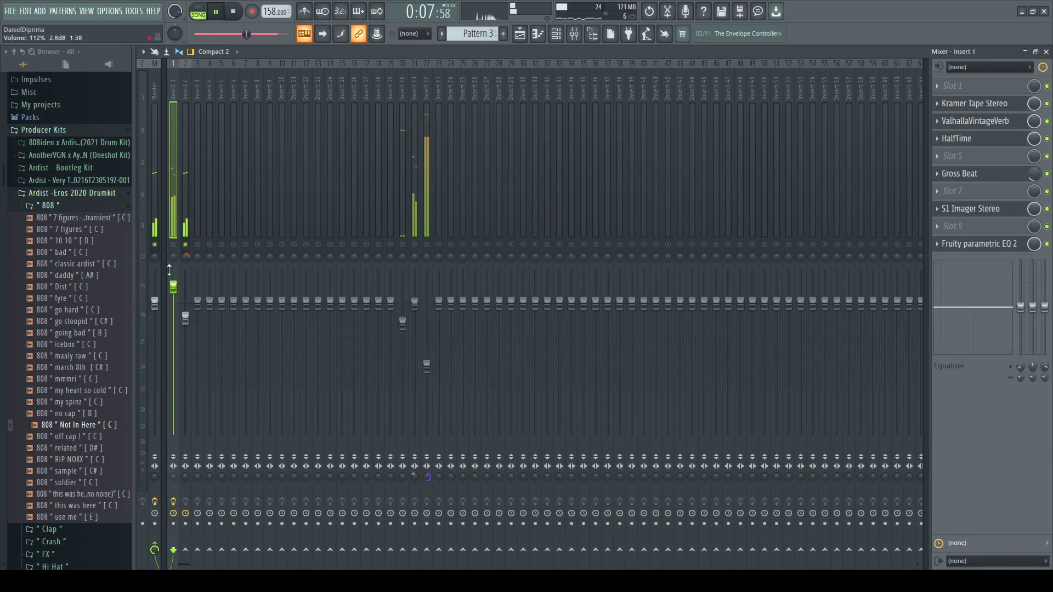
# Step: Enable insert 1 alongside insert 2, lower insert 1's fader, rebalance insert 2's fader and pan insert 2 about 37% right
pyautogui.click(174, 246)
pyautogui.moveTo(173, 287); pyautogui.dragTo(185, 308)
pyautogui.moveTo(185, 257); pyautogui.dragTo(187, 262)
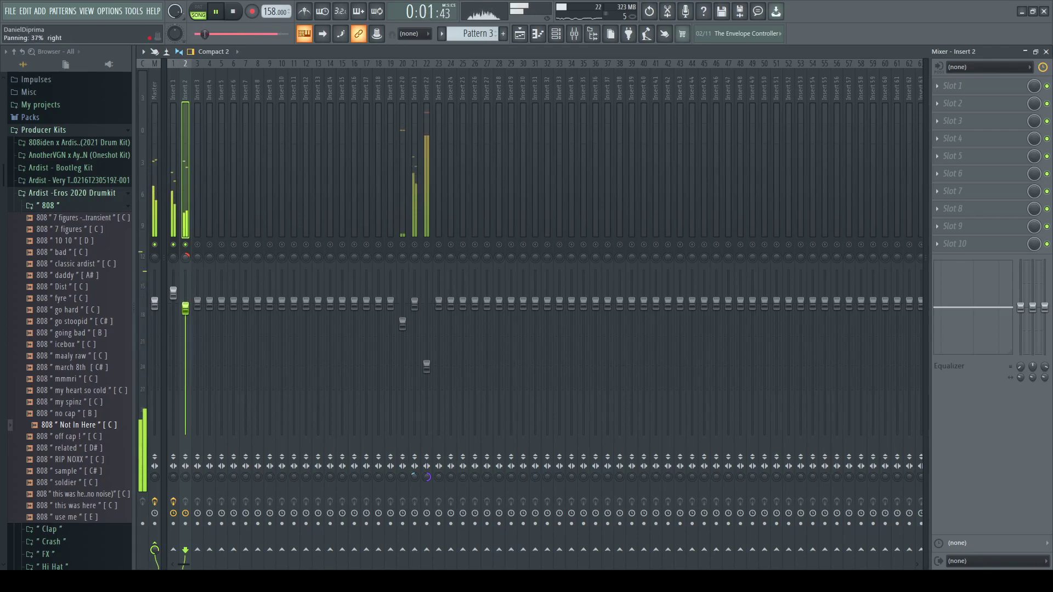
pyautogui.moveTo(174, 293); pyautogui.dragTo(185, 313)
pyautogui.moveTo(174, 296); pyautogui.dragTo(173, 297)
# Step: Add FIN-MICRO to slot 3 of insert 2 and choose the Lead Delay mode
pyautogui.click(186, 88)
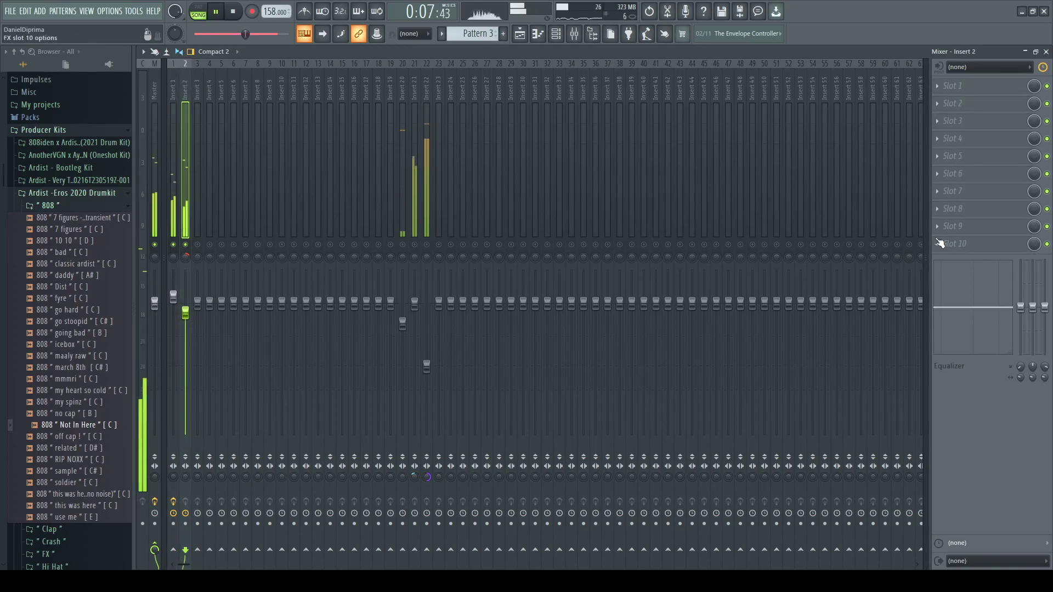
pyautogui.click(951, 122)
pyautogui.click(770, 39)
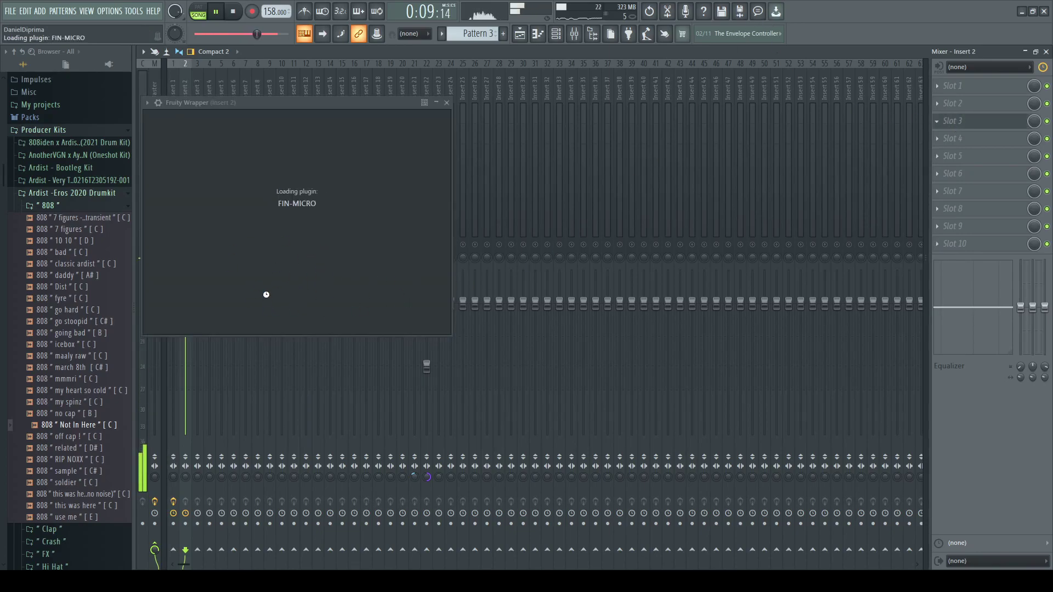
pyautogui.press('space')
pyautogui.click(163, 368)
pyautogui.click(163, 368)
pyautogui.click(163, 368)
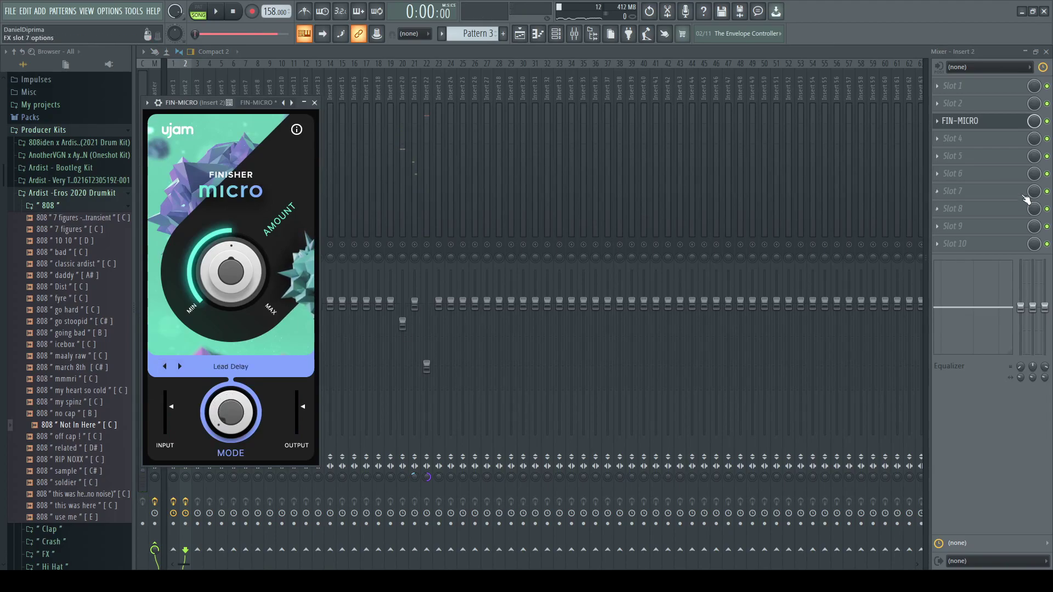
pyautogui.press('Escape')
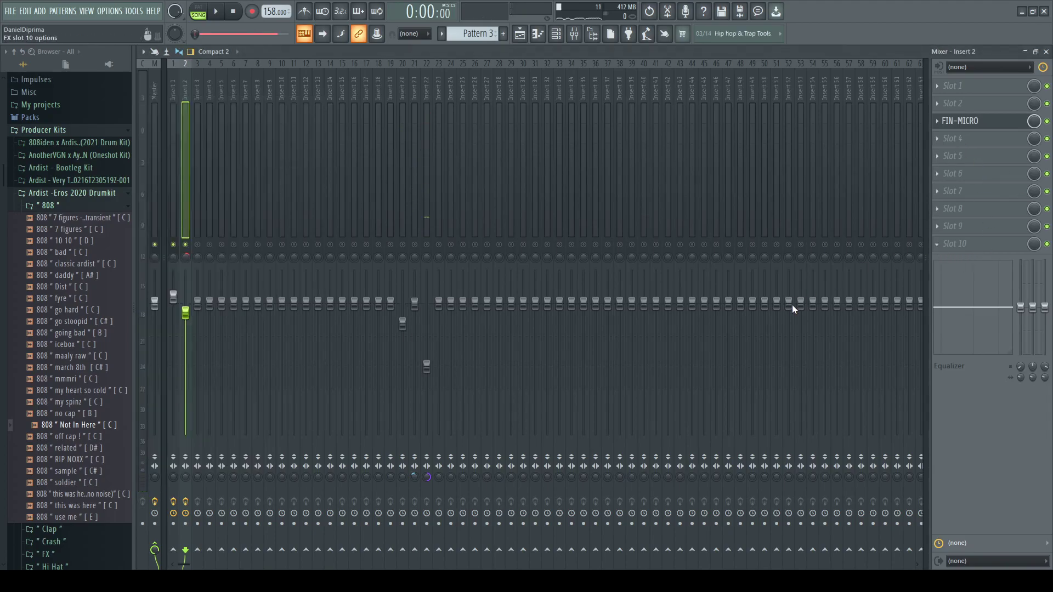
# Step: Add Fruity parametric EQ 2 to slot 10 of insert 2 and cut its lows with band 1 at about 206 Hz
pyautogui.press('space')
pyautogui.moveTo(292, 296); pyautogui.dragTo(340, 360)
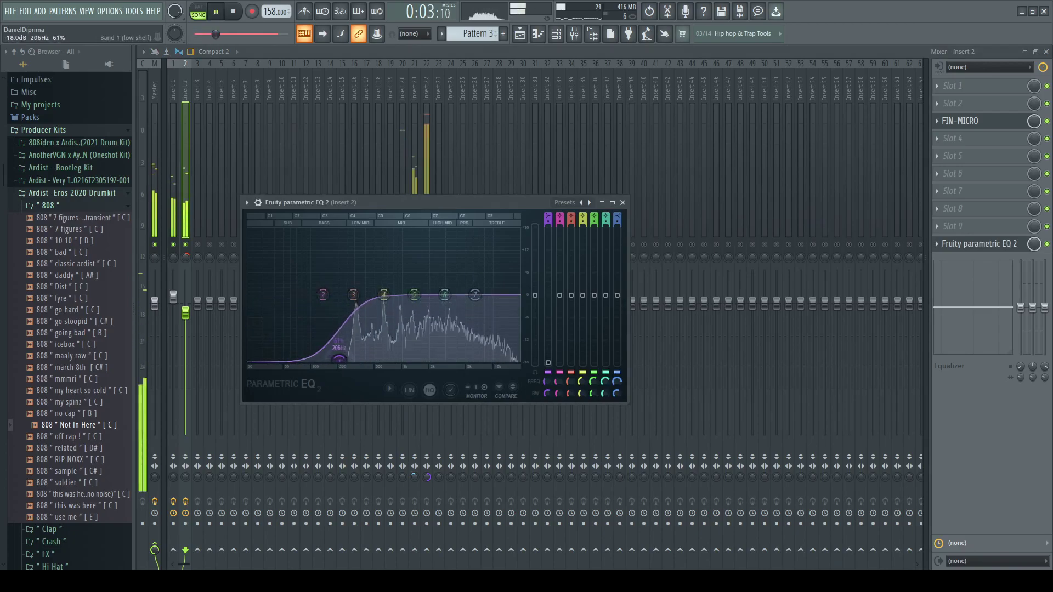
pyautogui.press('Escape')
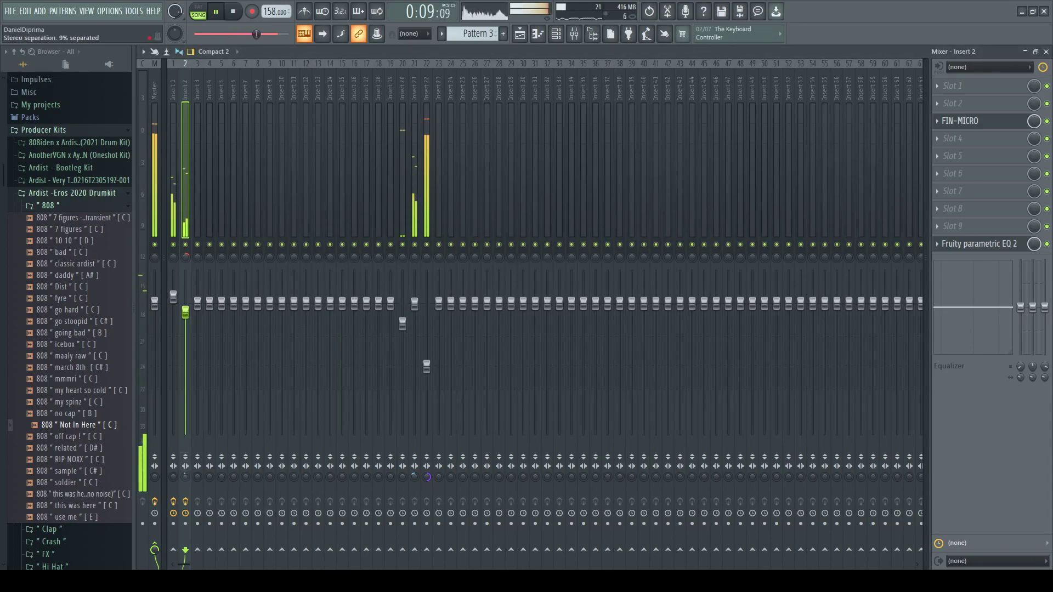
# Step: Fine-tune the volume faders of inserts 1 and 2 against the full drum mix
pyautogui.moveTo(186, 312); pyautogui.dragTo(186, 316)
pyautogui.click(174, 301)
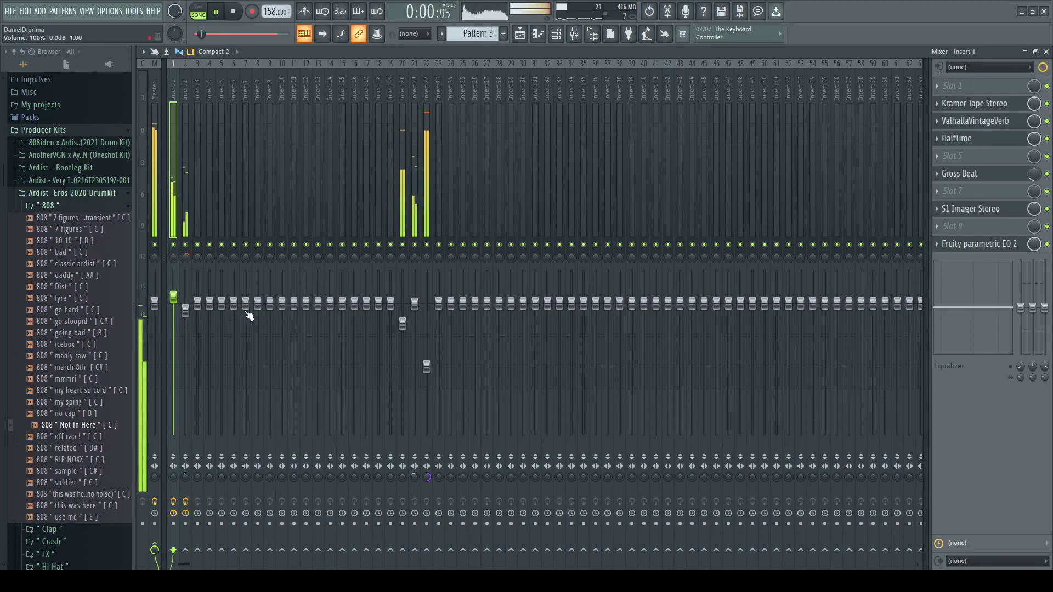
pyautogui.moveTo(187, 308); pyautogui.dragTo(188, 310)
pyautogui.click(174, 301)
pyautogui.click(186, 309)
# Step: Listen to the arrangement in the playlist and add another Kontakt instrument channel
pyautogui.click(562, 35)
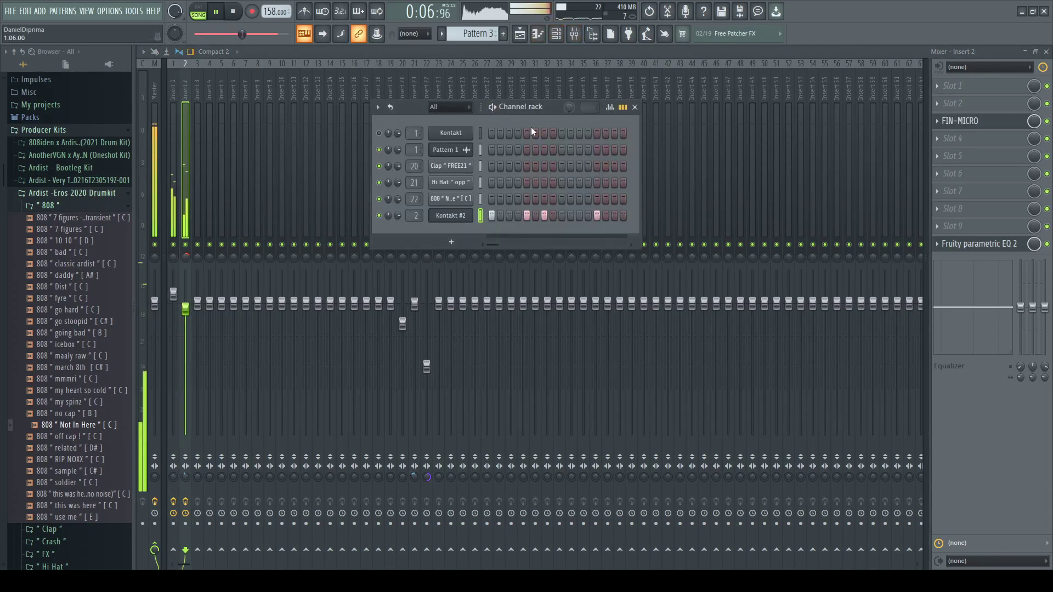
pyautogui.click(520, 34)
pyautogui.press('space')
pyautogui.press('space')
pyautogui.click(557, 34)
pyautogui.press('space')
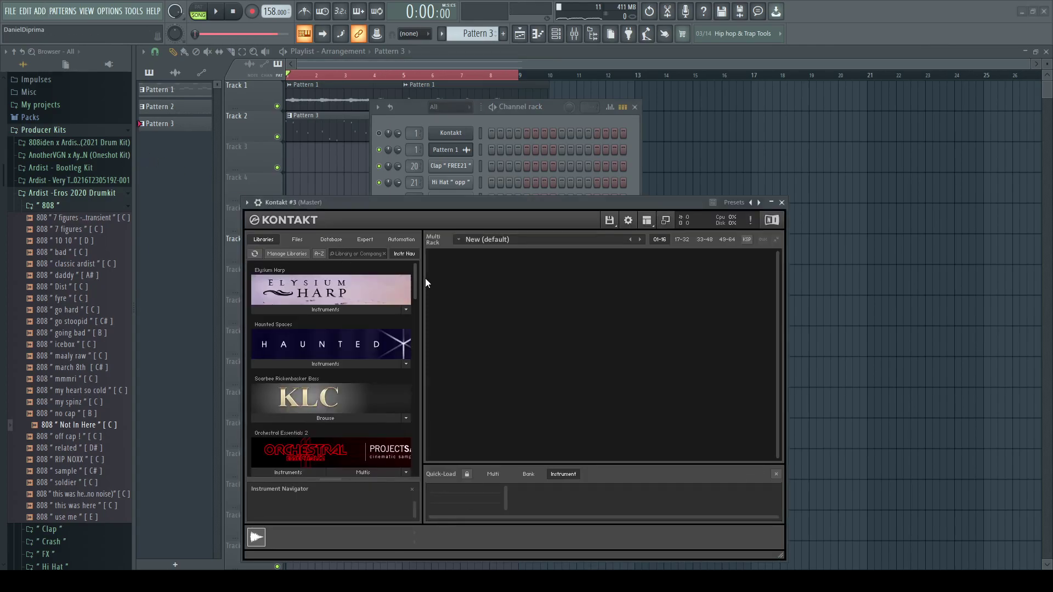
# Step: Load Women Performance.nki from the Choir Essentials library into the new Kontakt and switch it to In Octaves
pyautogui.scroll(-15, 330, 368)
pyautogui.scroll(-3, 331, 368)
pyautogui.scroll(-2, 331, 367)
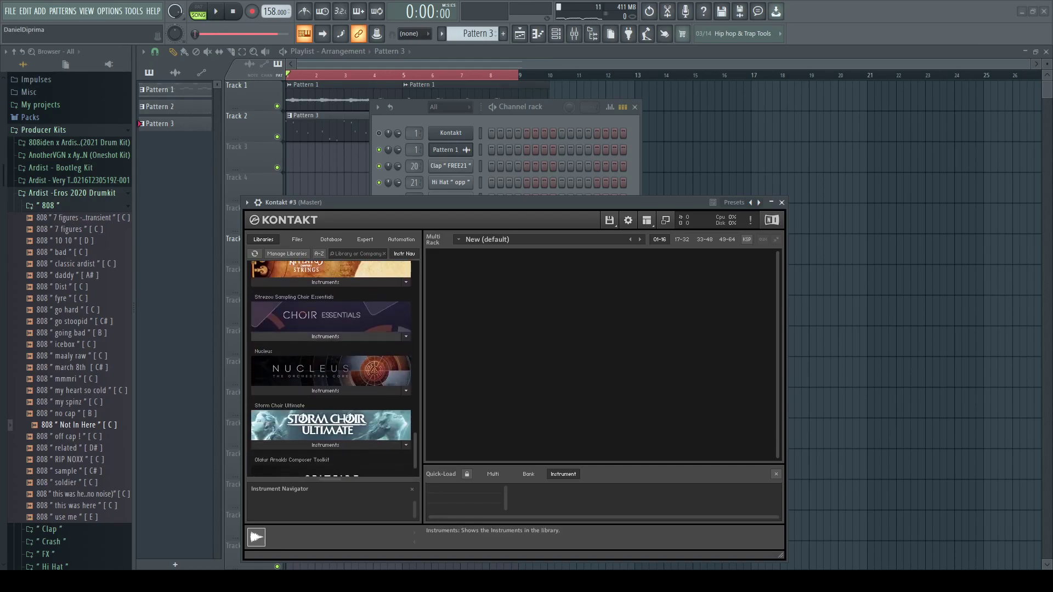
pyautogui.click(326, 337)
pyautogui.doubleClick(300, 389)
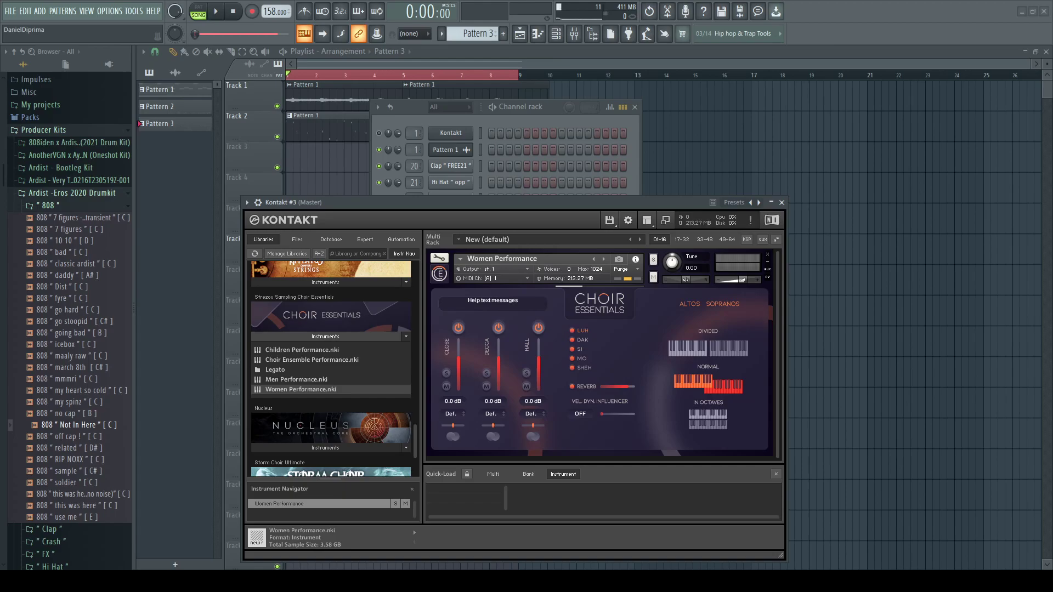
pyautogui.click(469, 181)
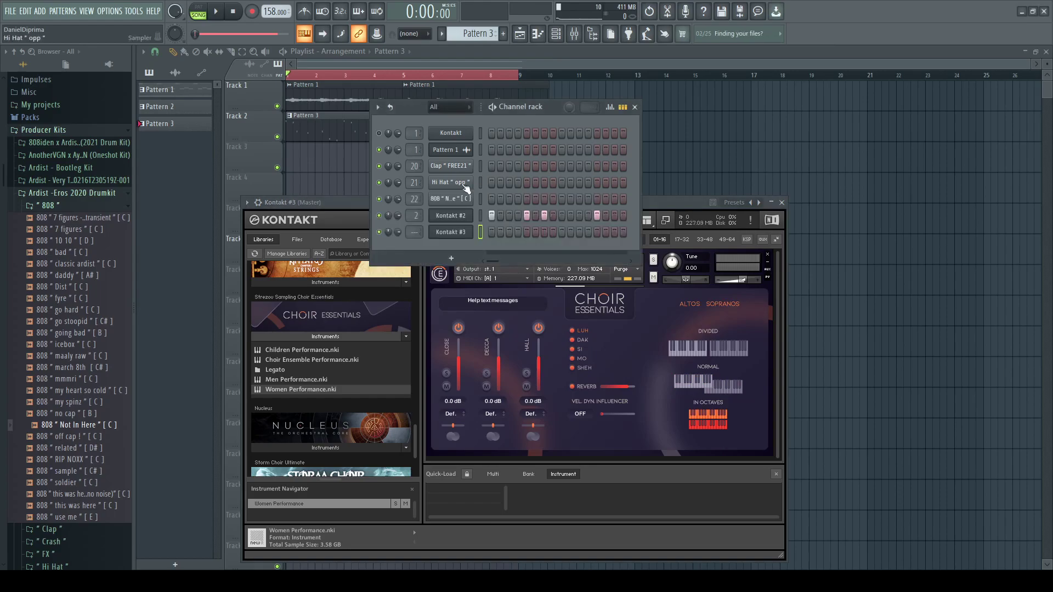
# Step: Place a short E6 choir note at the start of bar 1 in the Kontakt #3 piano roll
pyautogui.press('space')
pyautogui.press('space')
pyautogui.press('F7')
pyautogui.press('space')
pyautogui.press('space')
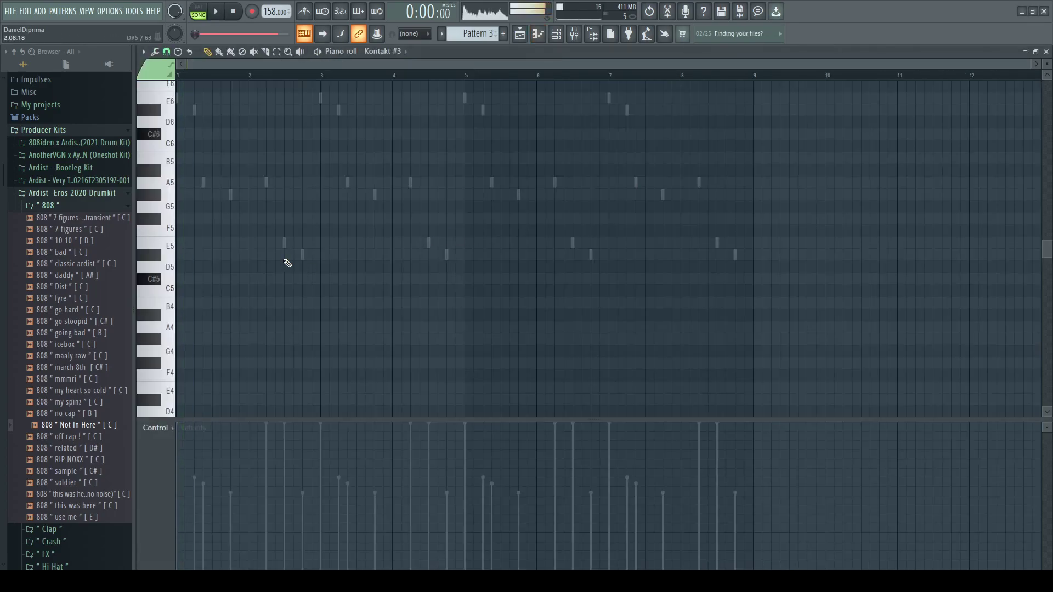
pyautogui.press('space')
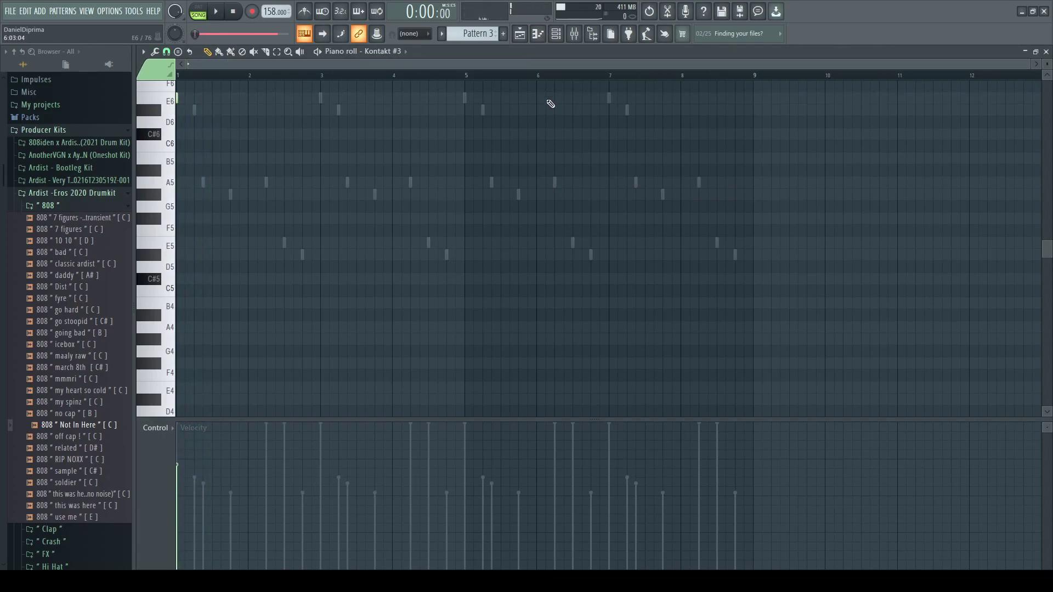
# Step: Mute the drum tracks on inserts 20 to 22 and play the melodic layers without them
pyautogui.click(576, 36)
pyautogui.click(415, 245)
pyautogui.click(427, 245)
pyautogui.press('space')
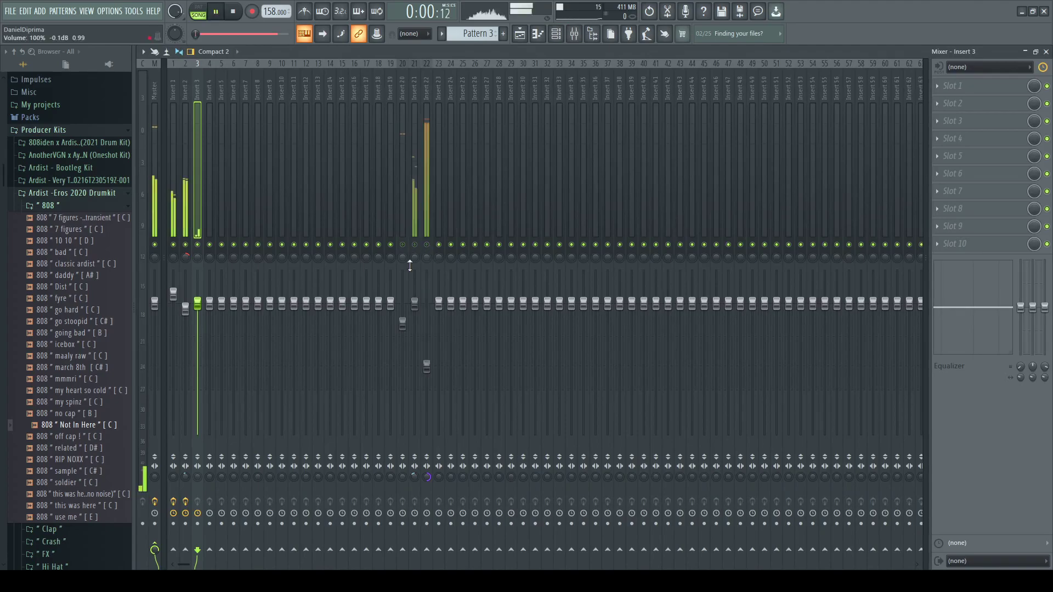
# Step: Raise the choir's volume slightly on mixer insert 3 while the song plays, and stop playback
pyautogui.moveTo(197, 304); pyautogui.dragTo(207, 291)
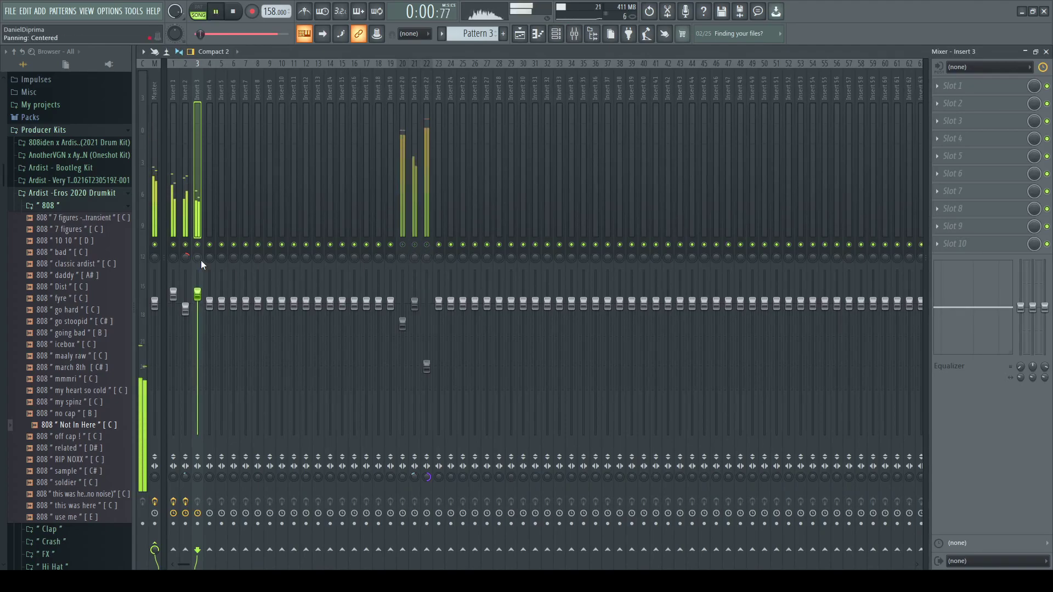
pyautogui.press('space')
# Step: Lengthen the E6 choir note in the Kontakt #3 piano roll so it fills all of bar 1
pyautogui.click(558, 34)
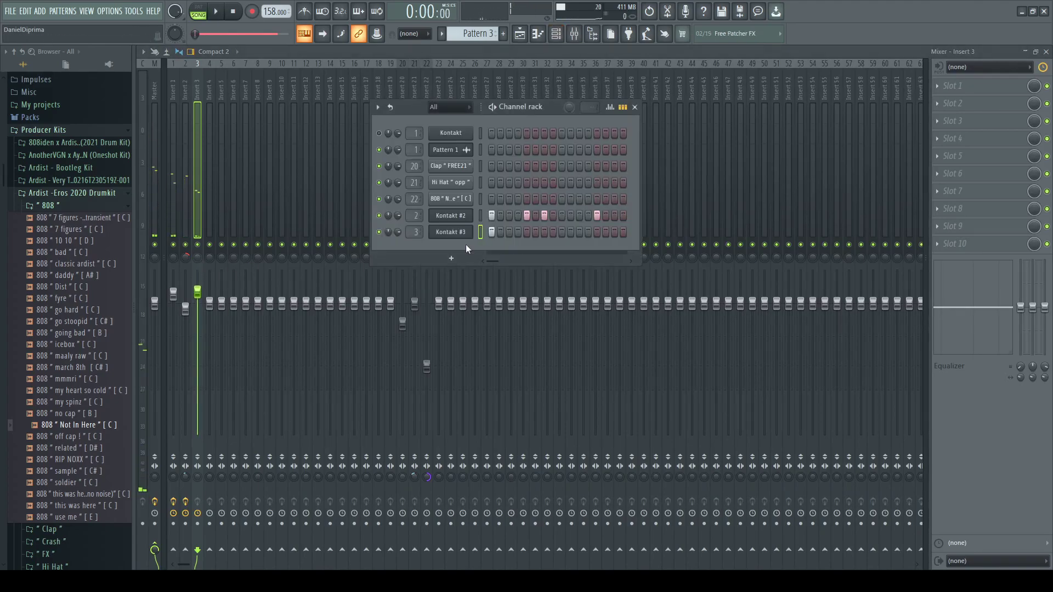
pyautogui.click(490, 234)
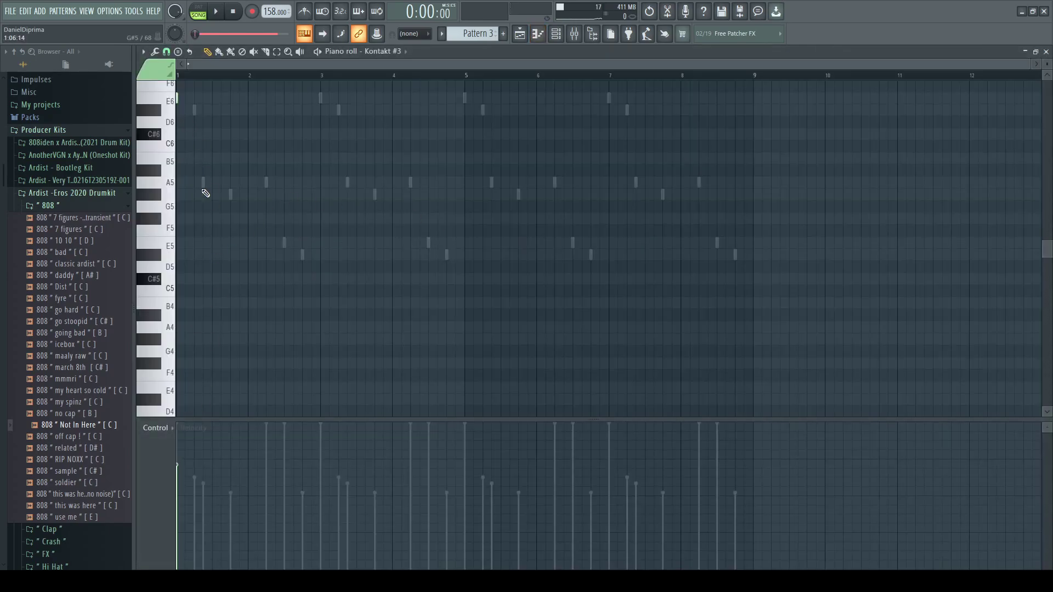
pyautogui.scroll(3, 203, 181)
pyautogui.moveTo(246, 64); pyautogui.dragTo(211, 65)
pyautogui.press('space')
pyautogui.press('space')
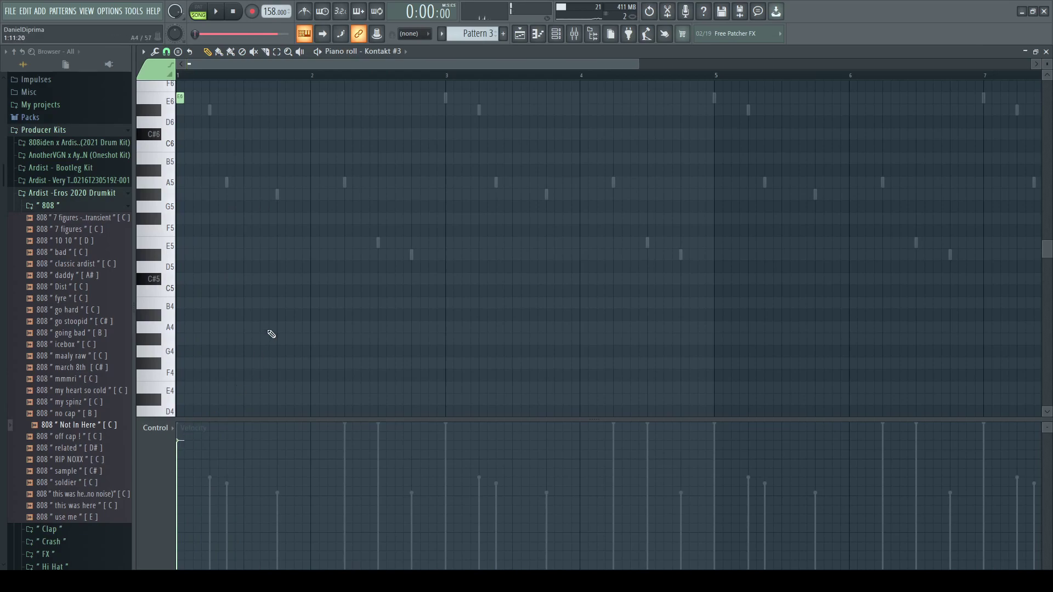
pyautogui.press('space')
pyautogui.press('space')
pyautogui.press('space')
pyautogui.press('space')
pyautogui.press('space')
pyautogui.press('space')
pyautogui.scroll(3, 899, 129)
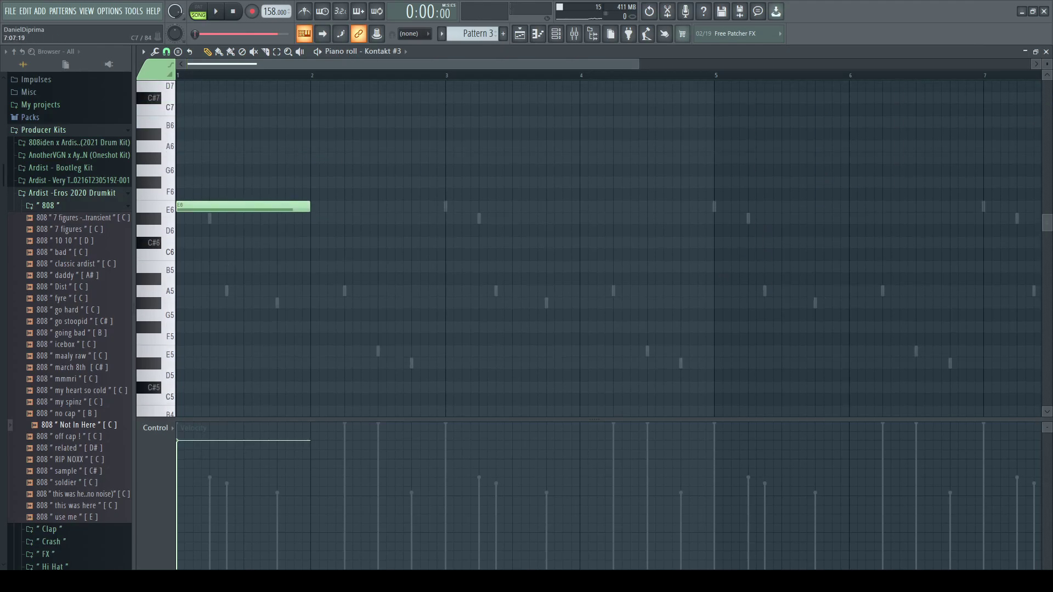
pyautogui.moveTo(1047, 63); pyautogui.dragTo(1047, 68)
pyautogui.scroll(-2, 594, 73)
# Step: Shorten the E6 note to the first half of bar 1 and add a one-bar D#6 note directly after it
pyautogui.press('space')
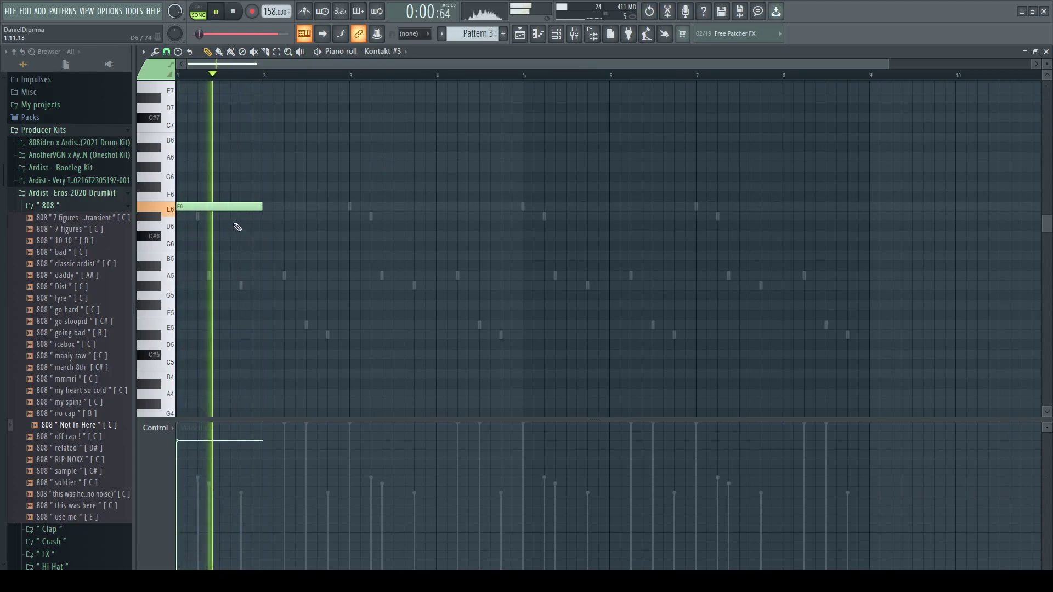
pyautogui.click(219, 216)
pyautogui.press('space')
pyautogui.press('space')
pyautogui.moveTo(261, 207); pyautogui.dragTo(218, 208)
pyautogui.press('space')
pyautogui.press('space')
pyautogui.moveTo(305, 217)
pyautogui.mouseDown()
pyautogui.moveTo(263, 217)
pyautogui.moveTo(306, 217)
pyautogui.mouseUp()
pyautogui.press('space')
# Step: Solo the choir on mixer insert 3 and play it on its own
pyautogui.press('F9')
pyautogui.rightClick(203, 244)
pyautogui.press('space')
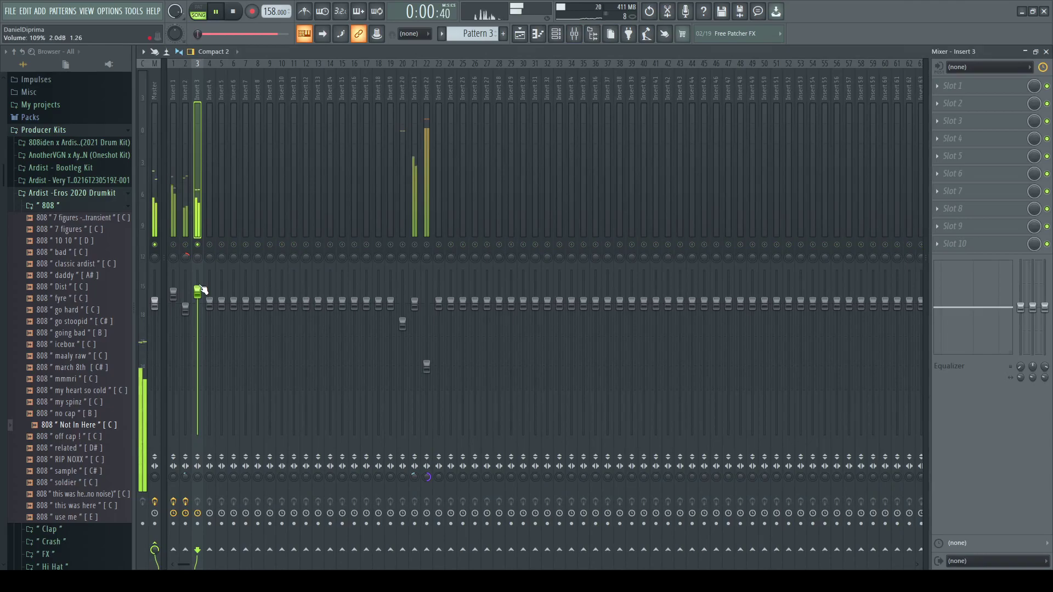
# Step: Switch the Women Performance keyboard layout in Kontakt #3 to In Octaves and play the choir notes
pyautogui.click(565, 35)
pyautogui.press('space')
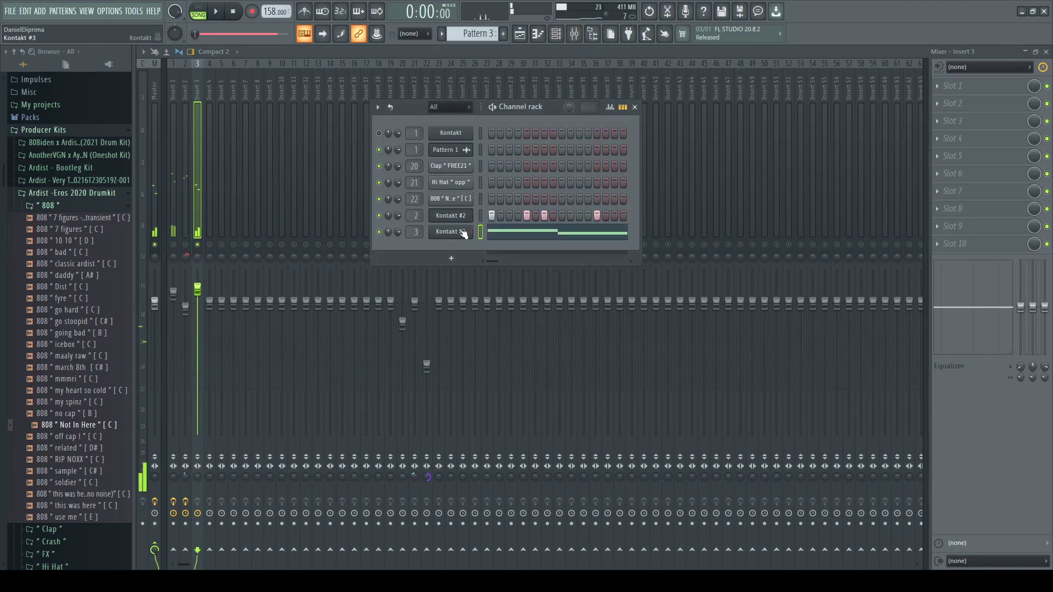
pyautogui.click(463, 230)
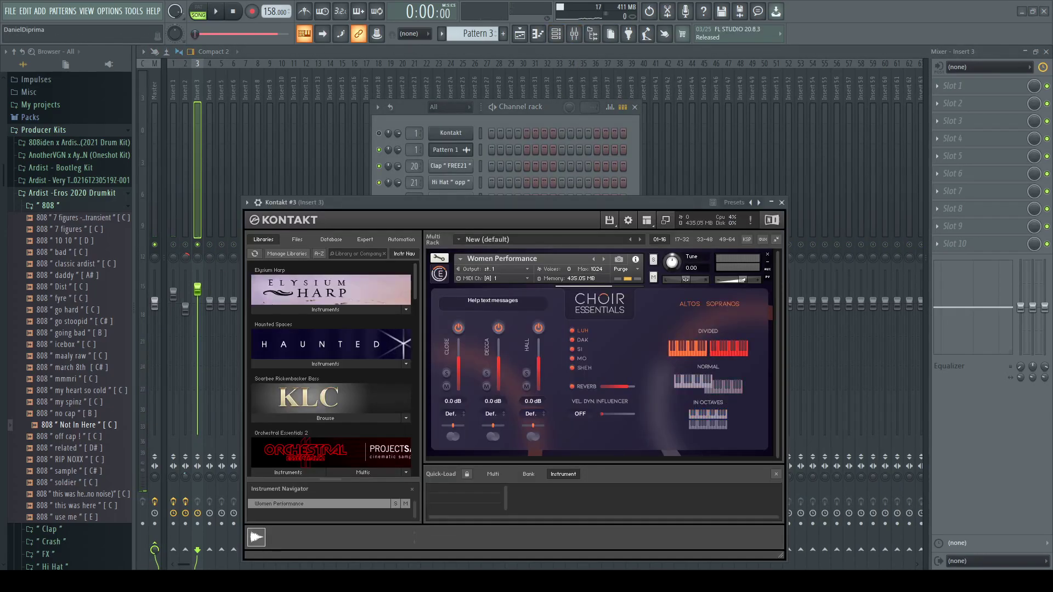
pyautogui.press('space')
pyautogui.press('space')
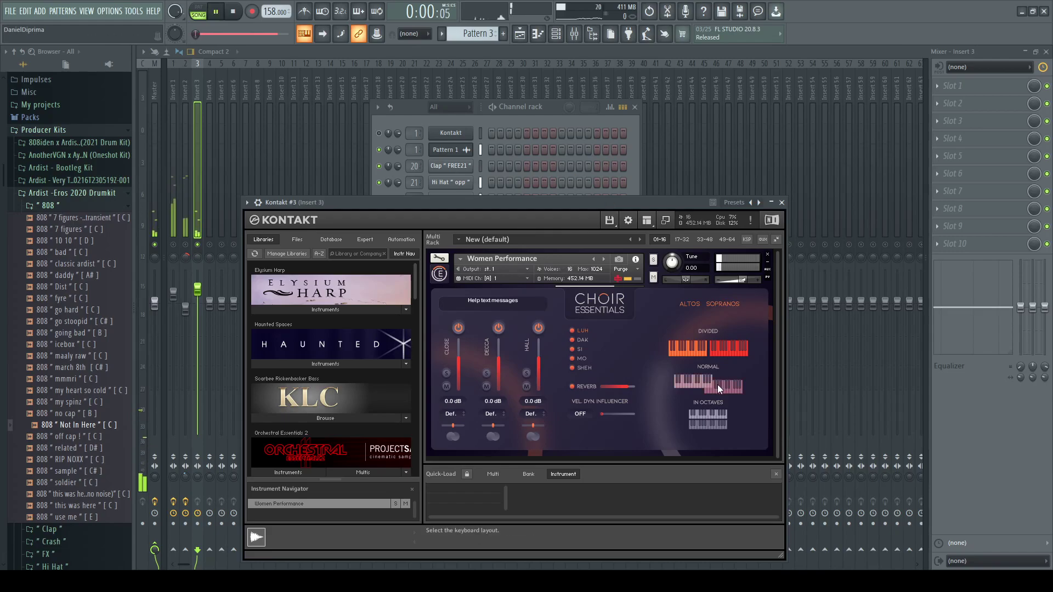
pyautogui.click(713, 416)
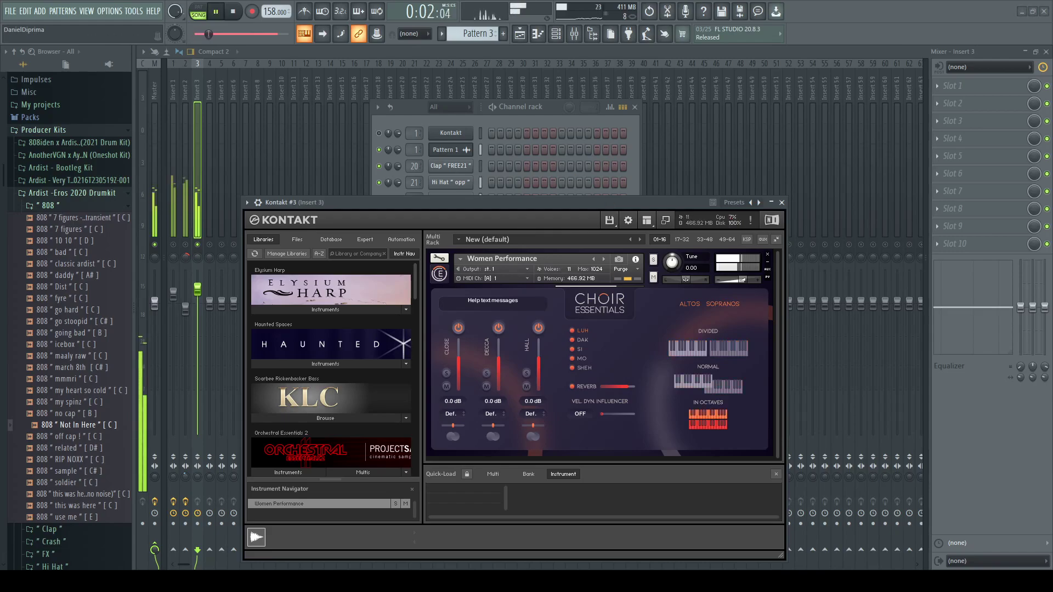
pyautogui.click(535, 124)
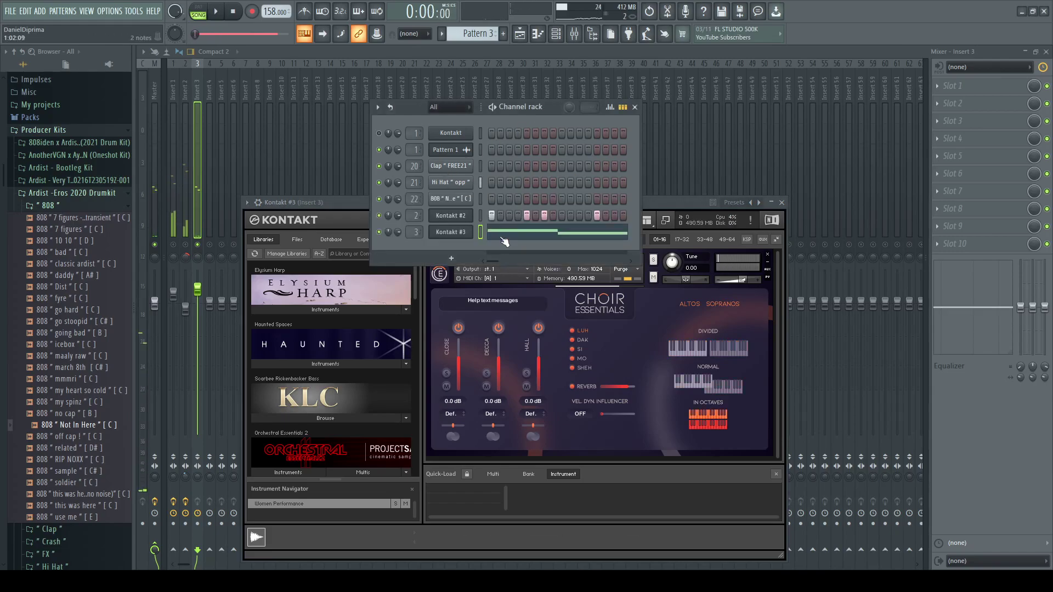
pyautogui.click(503, 242)
pyautogui.press('space')
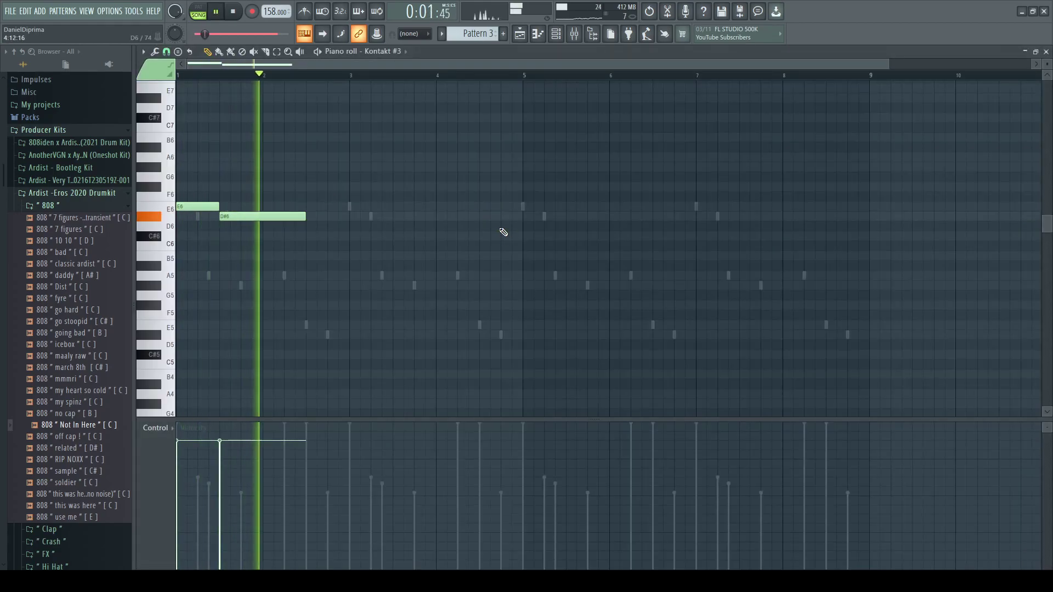
# Step: Play inserts 2 and 3 in the mixer and lower the choir's volume on insert 3 slightly
pyautogui.click(576, 35)
pyautogui.press('space')
pyautogui.press('space')
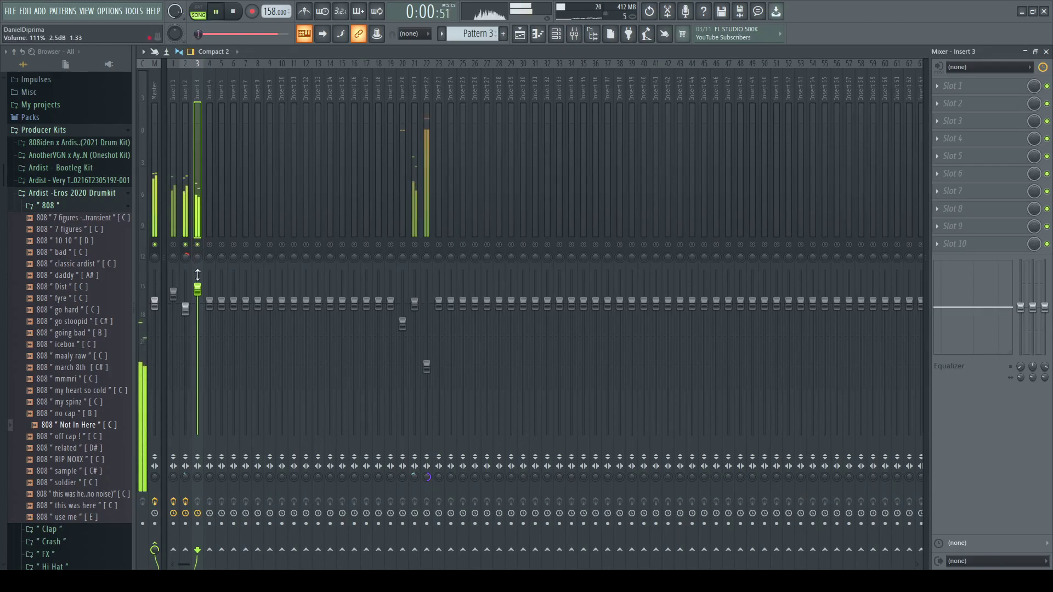
pyautogui.moveTo(198, 289); pyautogui.dragTo(199, 294)
pyautogui.press('space')
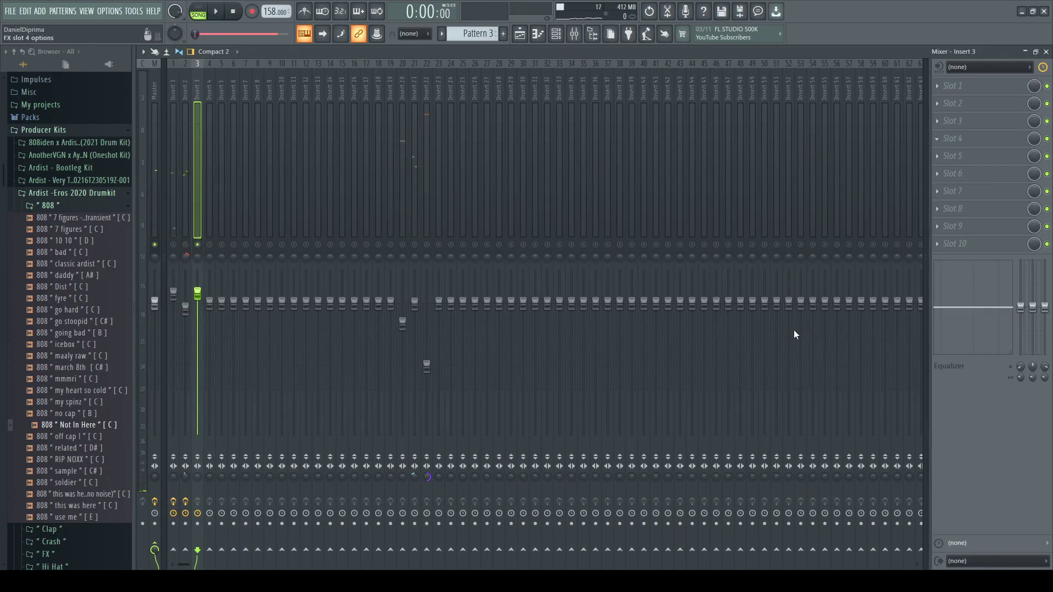
# Step: Load ValhallaVintageVerb in insert 3's slot 4 with 31.2 % mix and 2.37 s decay, and EchoBoy with a preset in slot 2
pyautogui.moveTo(222, 235); pyautogui.dragTo(222, 344)
pyautogui.moveTo(301, 266); pyautogui.dragTo(301, 288)
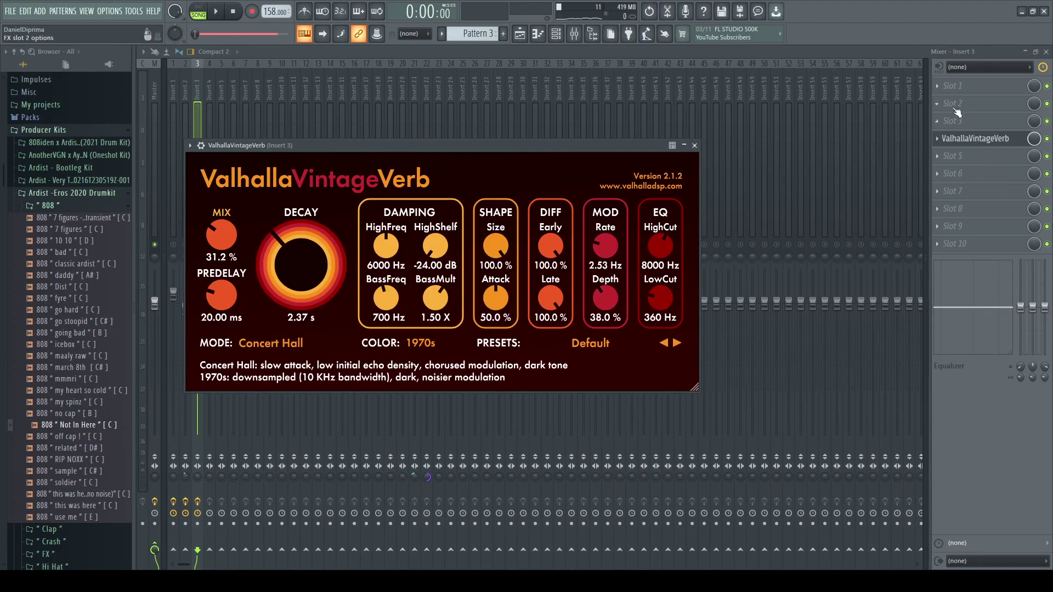
pyautogui.click(955, 108)
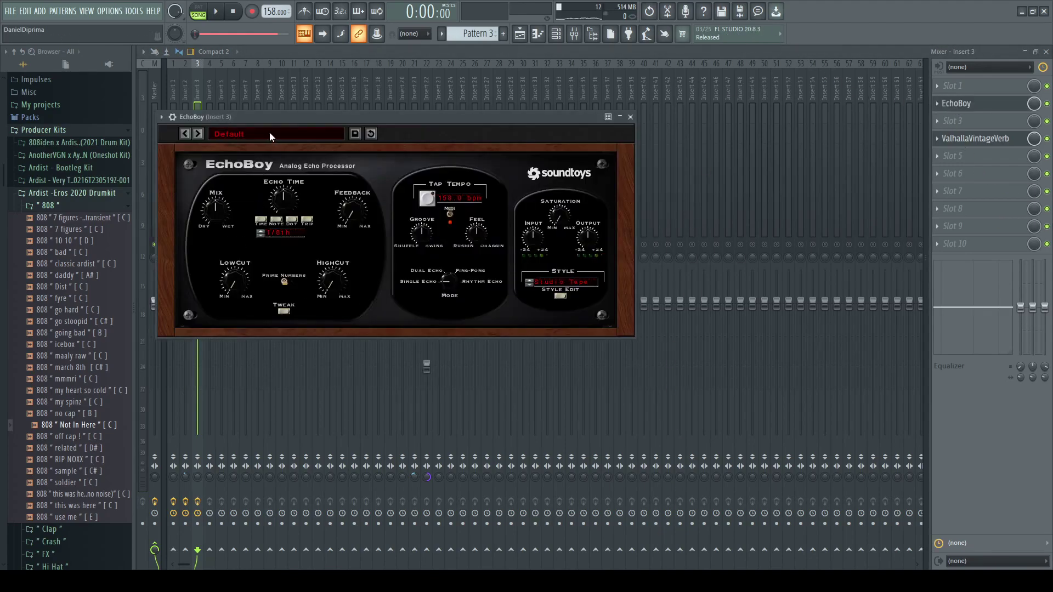
pyautogui.click(269, 133)
pyautogui.click(370, 144)
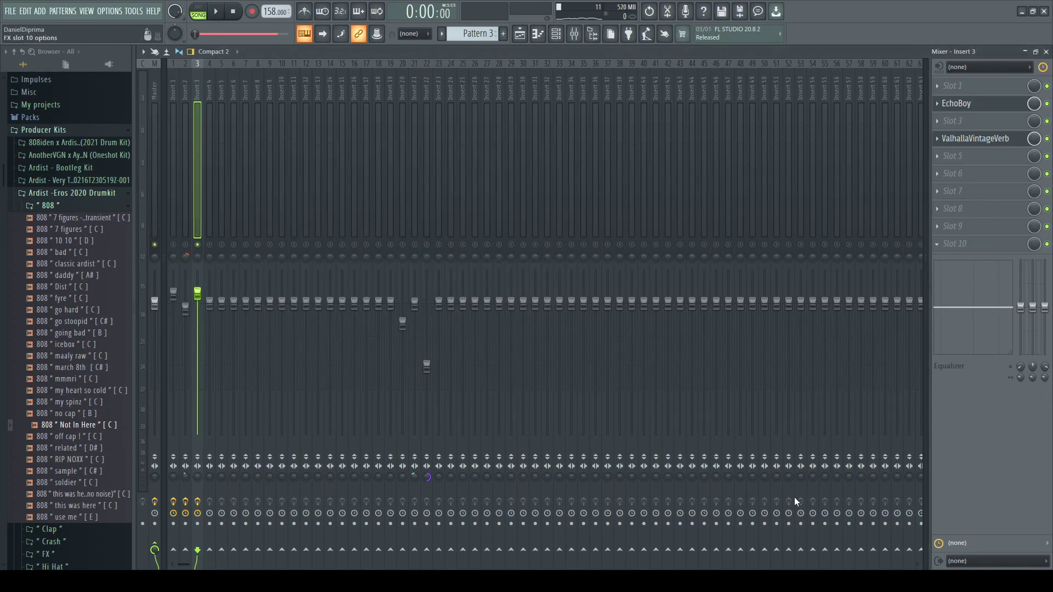
# Step: Add Fruity parametric EQ 2 in insert 3's slot 10, cutting the lows and setting a high shelf of about -4.8 dB near 4764 Hz
pyautogui.moveTo(209, 210); pyautogui.dragTo(250, 281)
pyautogui.moveTo(390, 212); pyautogui.dragTo(379, 228)
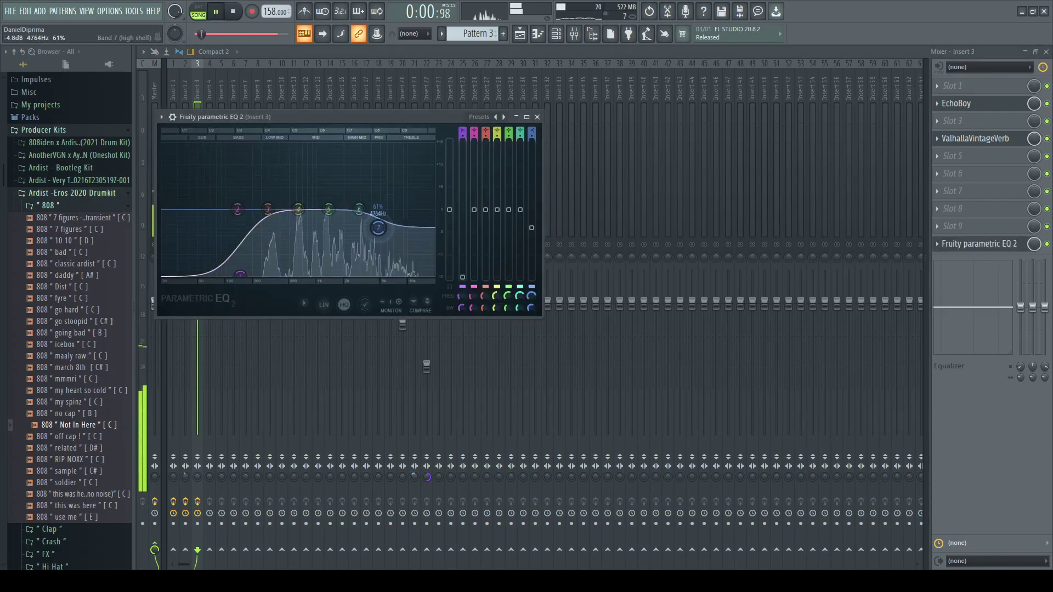
pyautogui.click(537, 117)
# Step: Lower the choir's volume on insert 3 and replay it with the new effects
pyautogui.moveTo(204, 299); pyautogui.dragTo(209, 389)
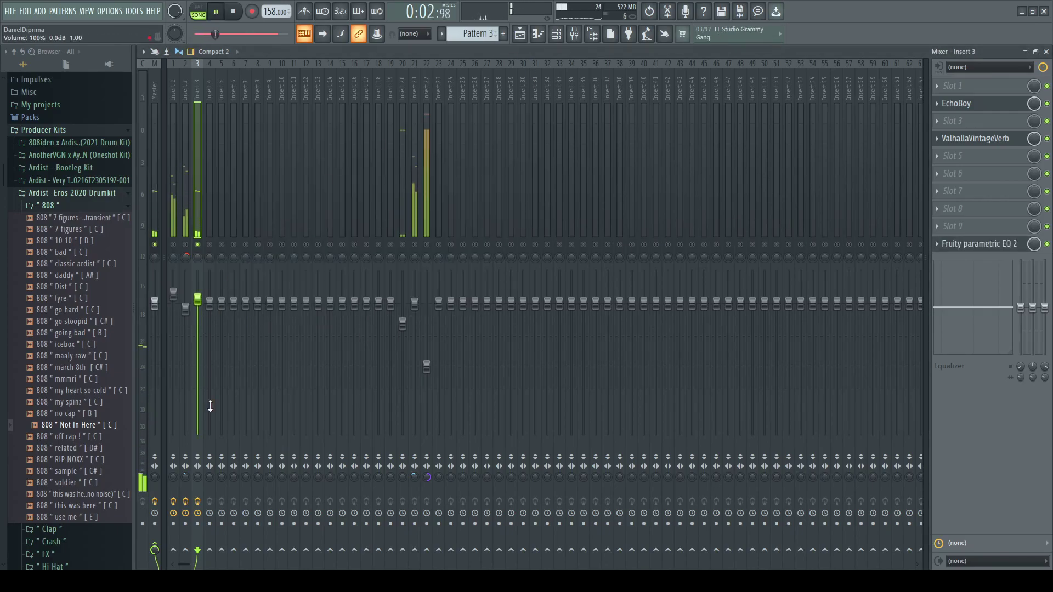
pyautogui.press('space')
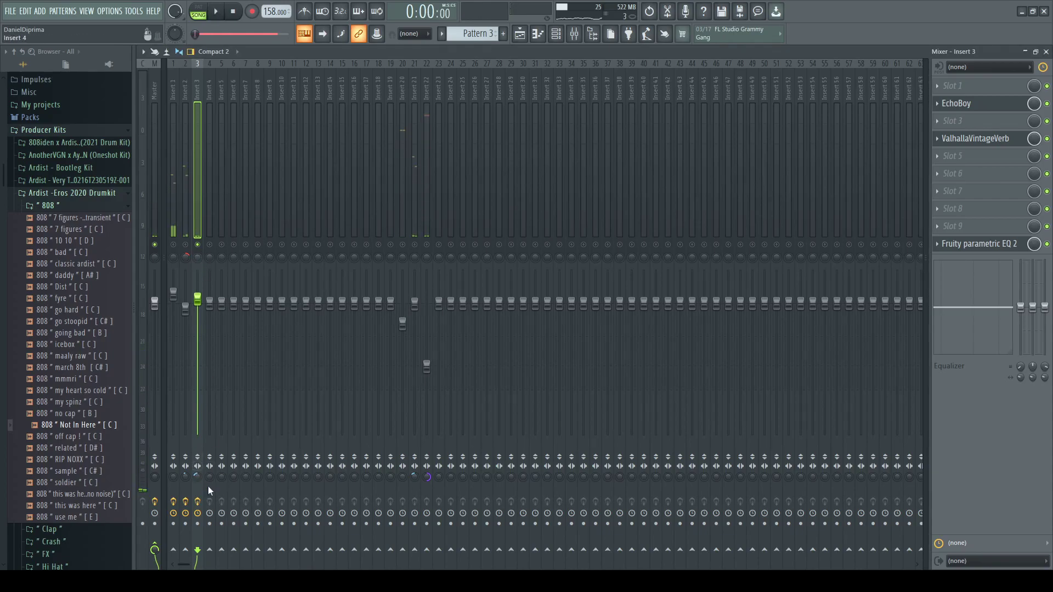
pyautogui.press('space')
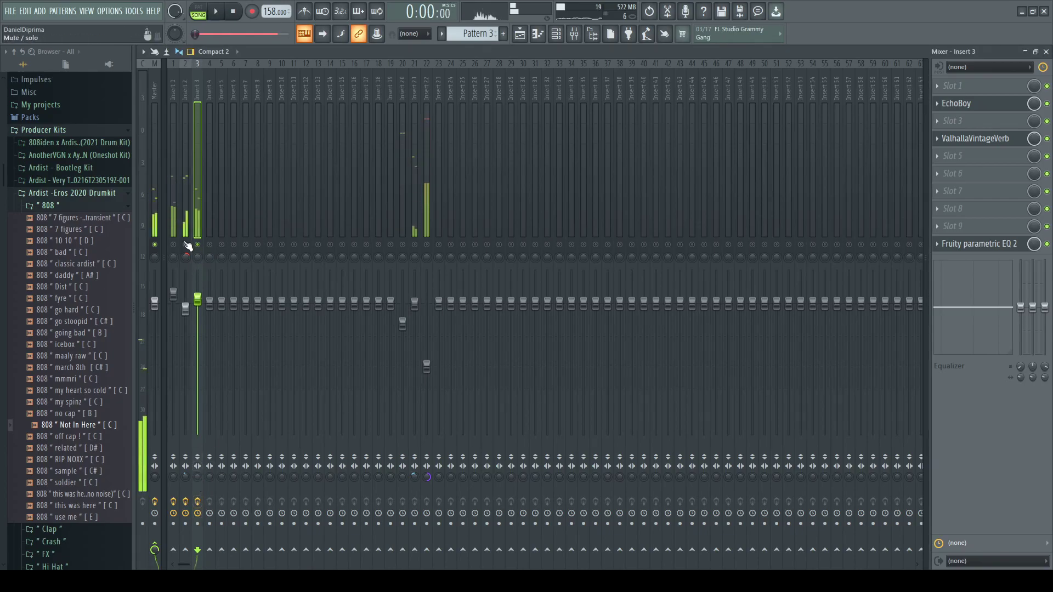
# Step: Shorten the D#6 note in the Kontakt #3 piano roll so it ends at the start of bar 2
pyautogui.click(555, 33)
pyautogui.click(508, 240)
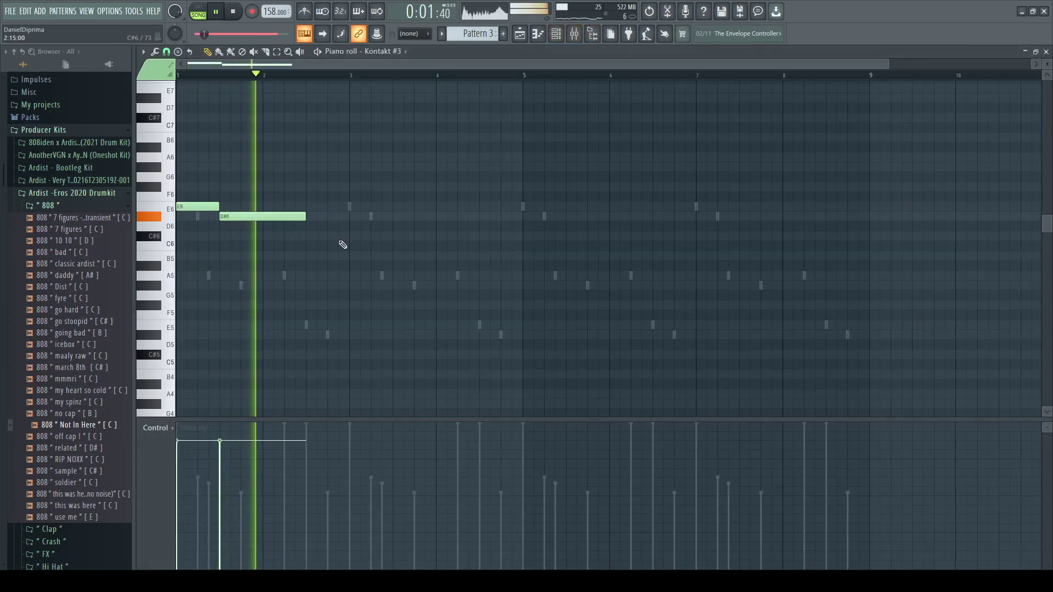
pyautogui.moveTo(304, 215); pyautogui.dragTo(263, 215)
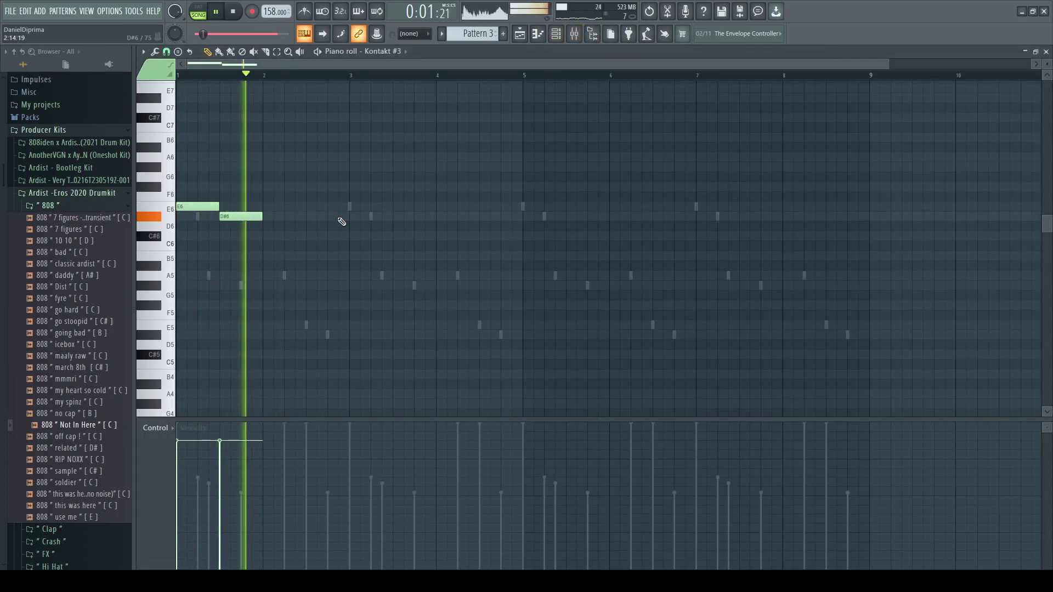
pyautogui.press('space')
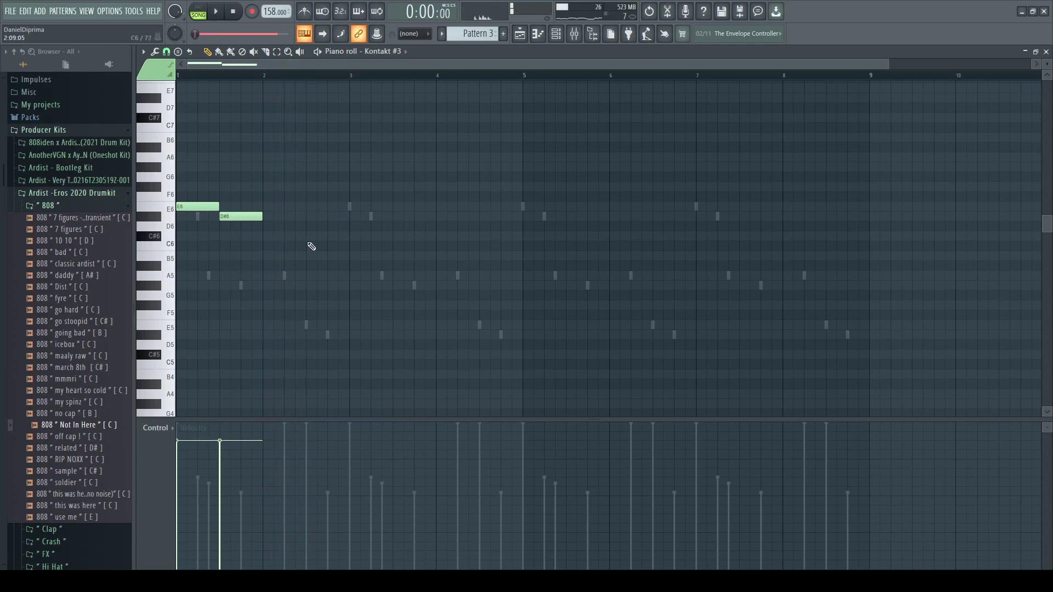
# Step: Add quarter-bar C#6 and D#6 choir notes in the second half of bar 2 and play the phrase
pyautogui.click(307, 237)
pyautogui.click(330, 218)
pyautogui.moveTo(371, 214); pyautogui.dragTo(332, 239)
pyautogui.press('space')
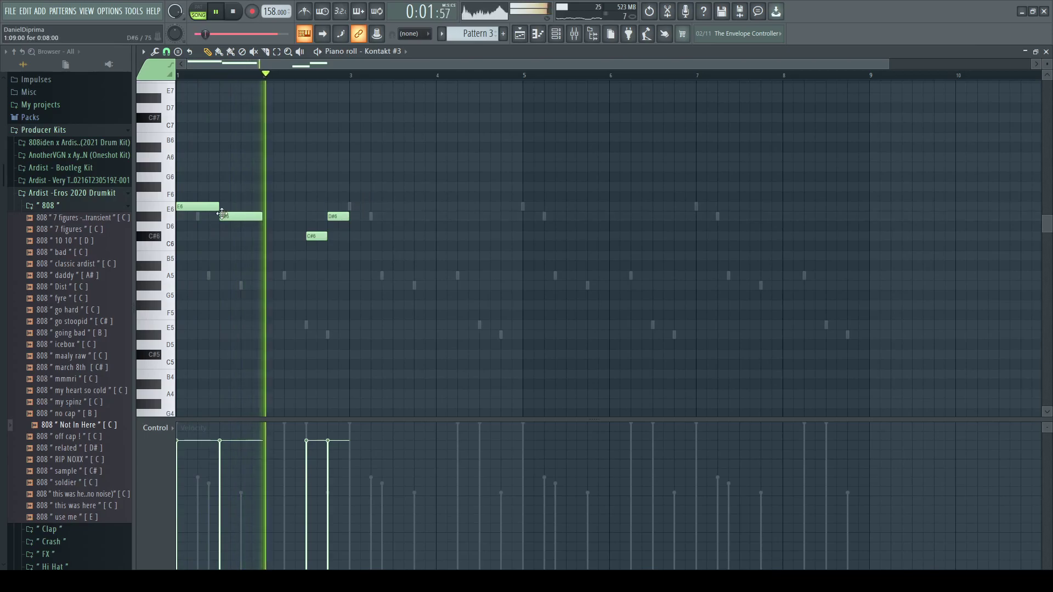
# Step: Duplicate the two-bar choir phrase, and duplicate the resulting four bars to fill eight bars
pyautogui.hotkey('ctrl', 'a')
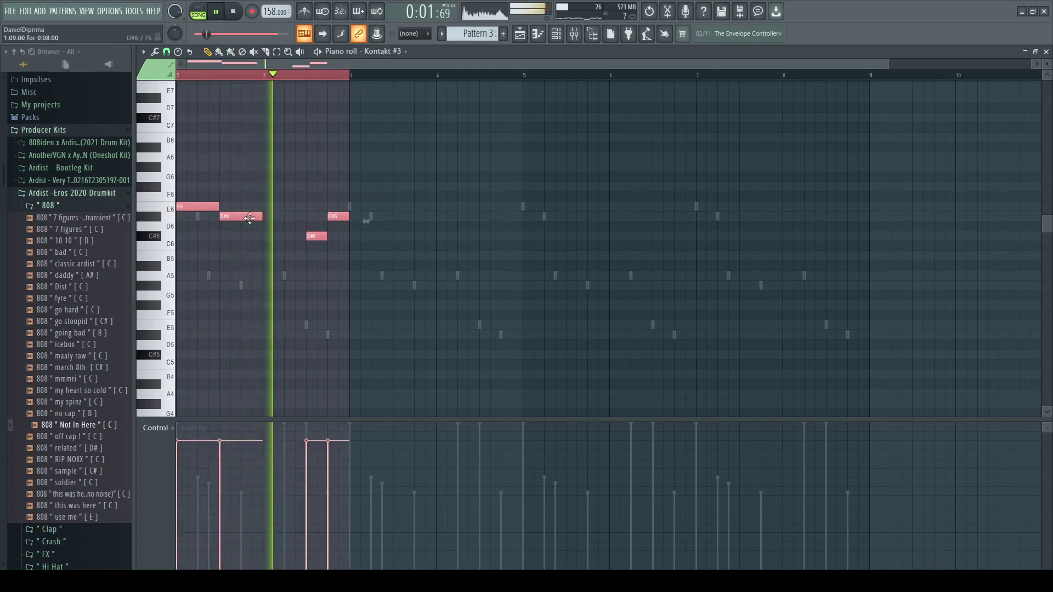
pyautogui.hotkey('ctrl', 'b')
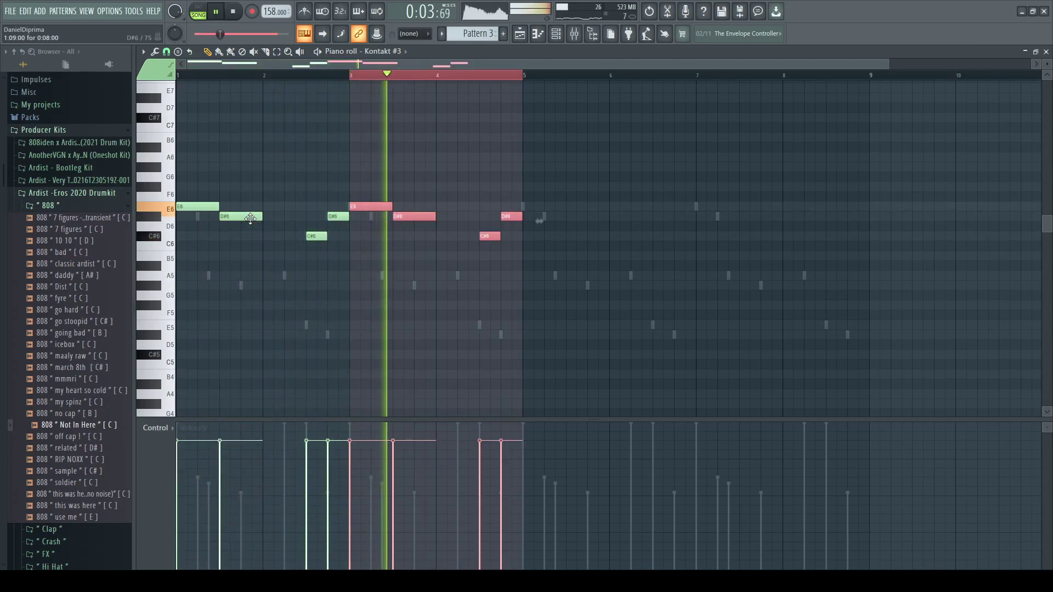
pyautogui.keyDown('ctrl'); pyautogui.click(609, 237); pyautogui.keyUp('ctrl')
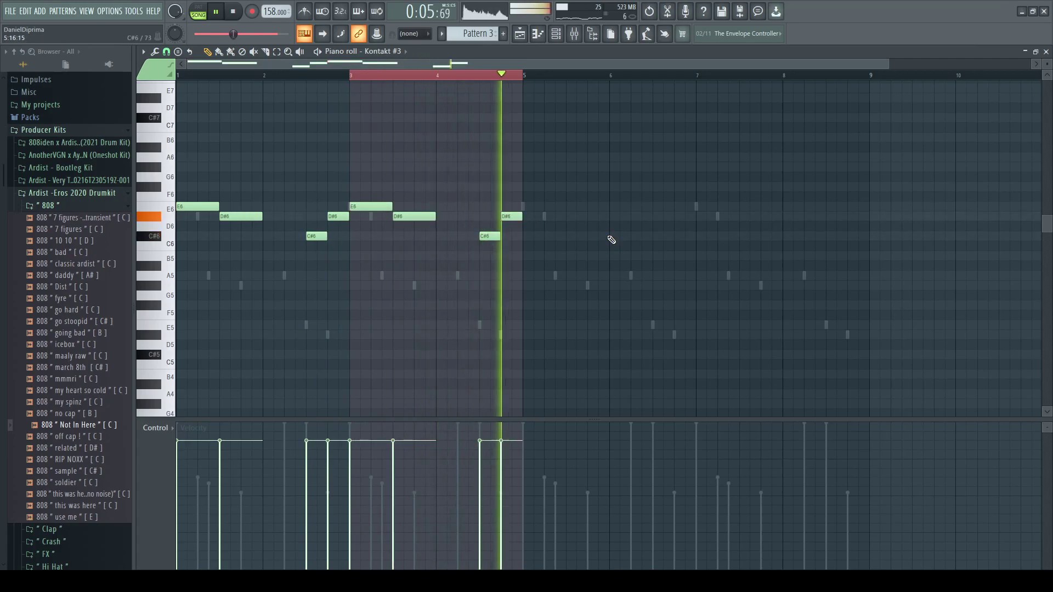
pyautogui.hotkey('ctrl', 'a')
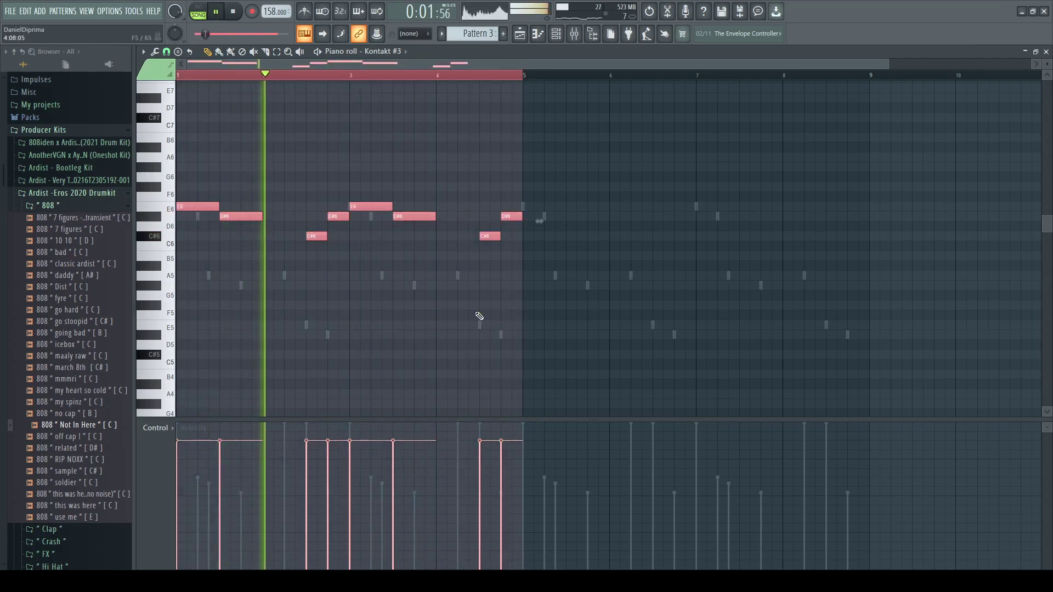
pyautogui.hotkey('ctrl', 'b')
pyautogui.hotkey('ctrl', 'd')
# Step: Bring the other tracks back in with insert 2 muted, and raise insert 3's volume to about 118% (4.0 dB)
pyautogui.press('F9')
pyautogui.click(186, 244)
pyautogui.moveTo(197, 299)
pyautogui.mouseDown()
pyautogui.moveTo(173, 298)
pyautogui.moveTo(197, 291)
pyautogui.moveTo(197, 245)
pyautogui.moveTo(198, 285)
pyautogui.mouseUp()
pyautogui.moveTo(202, 417); pyautogui.dragTo(202, 412)
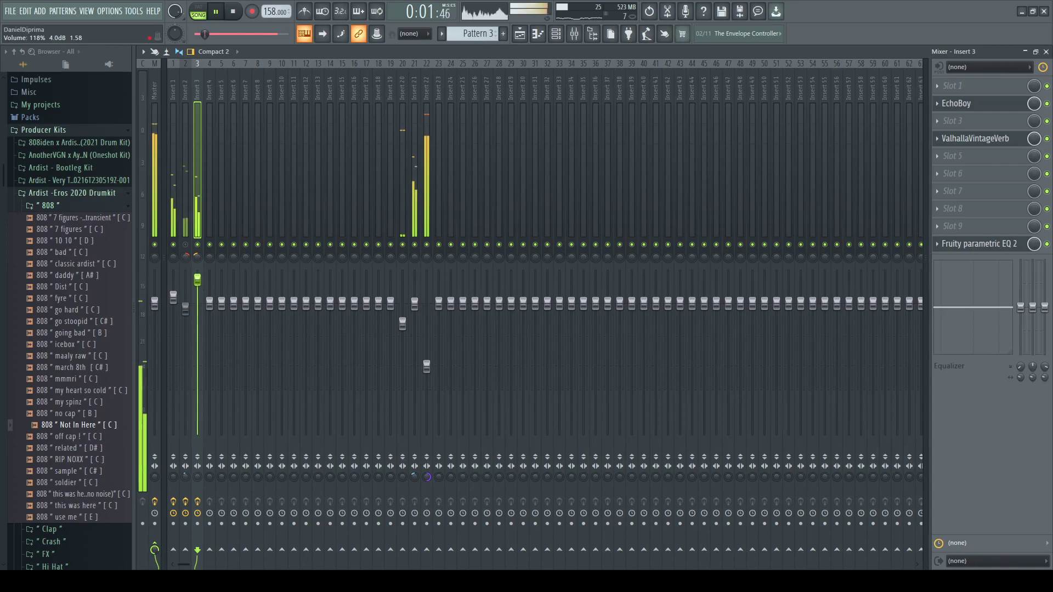
# Step: Readjust the low cut and move the high shelf to a lower frequency in insert 3's Fruity parametric EQ 2
pyautogui.click(979, 243)
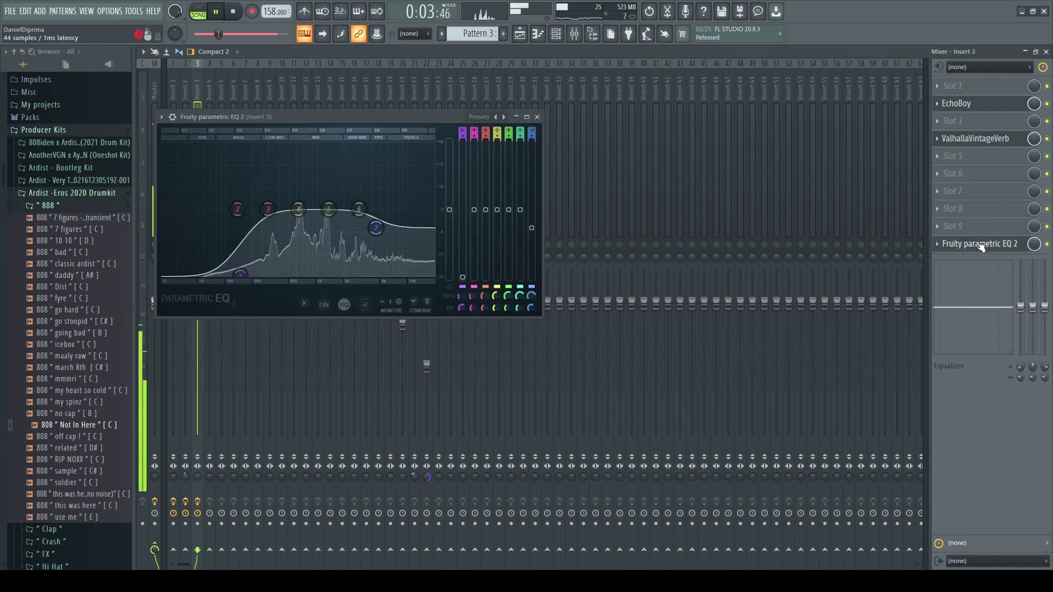
pyautogui.moveTo(242, 277); pyautogui.dragTo(238, 276)
pyautogui.moveTo(369, 241); pyautogui.dragTo(348, 242)
pyautogui.click(434, 55)
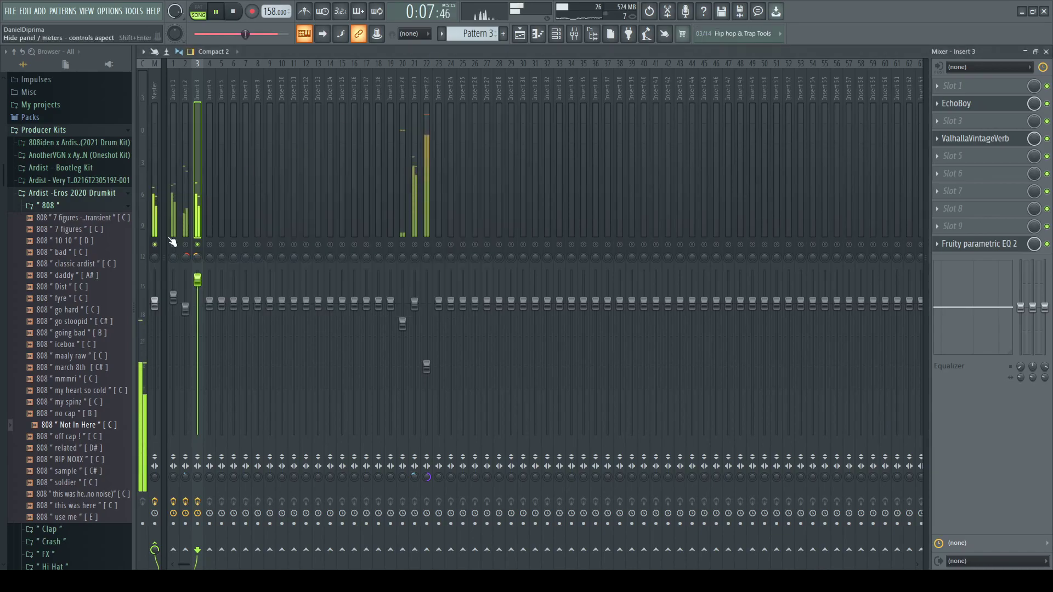
# Step: Check insert 1's Fruity parametric EQ 2, and nudge the choir's level on insert 3 while inserts 1 and 3 play together
pyautogui.click(176, 103)
pyautogui.click(1015, 245)
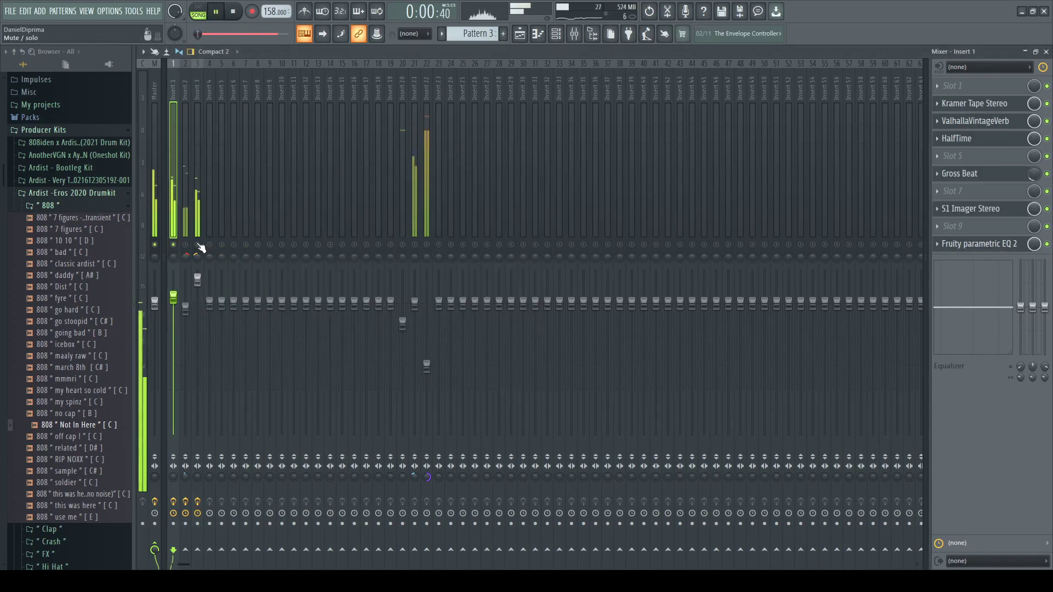
pyautogui.click(198, 280)
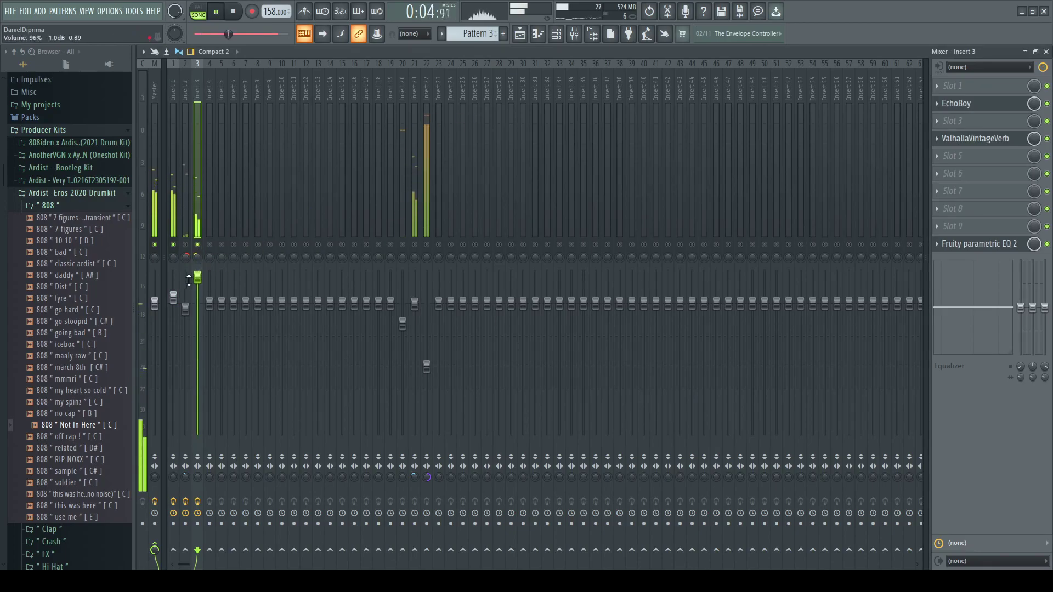
# Step: Lower insert 3's volume slightly, bring all mixer tracks back in, and play the arrangement to check the balance
pyautogui.moveTo(197, 278); pyautogui.dragTo(196, 283)
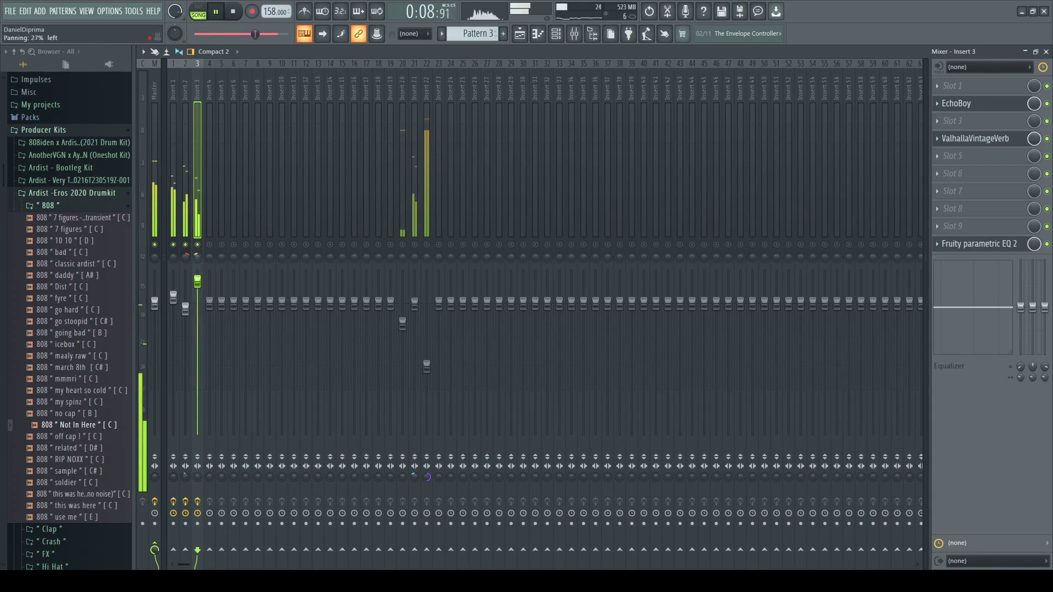
pyautogui.rightClick(198, 246)
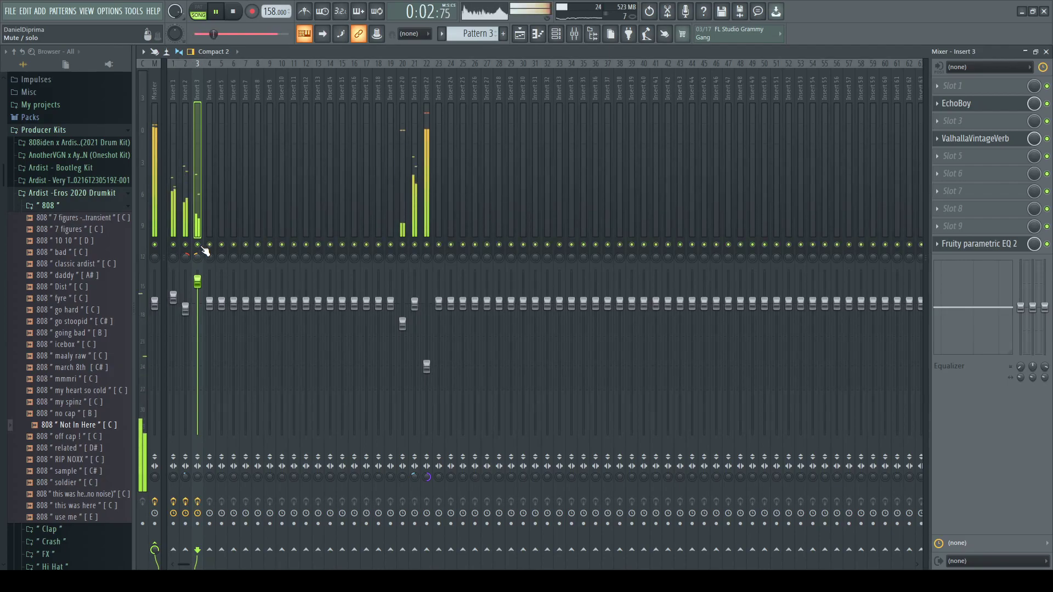
pyautogui.click(537, 34)
pyautogui.click(519, 34)
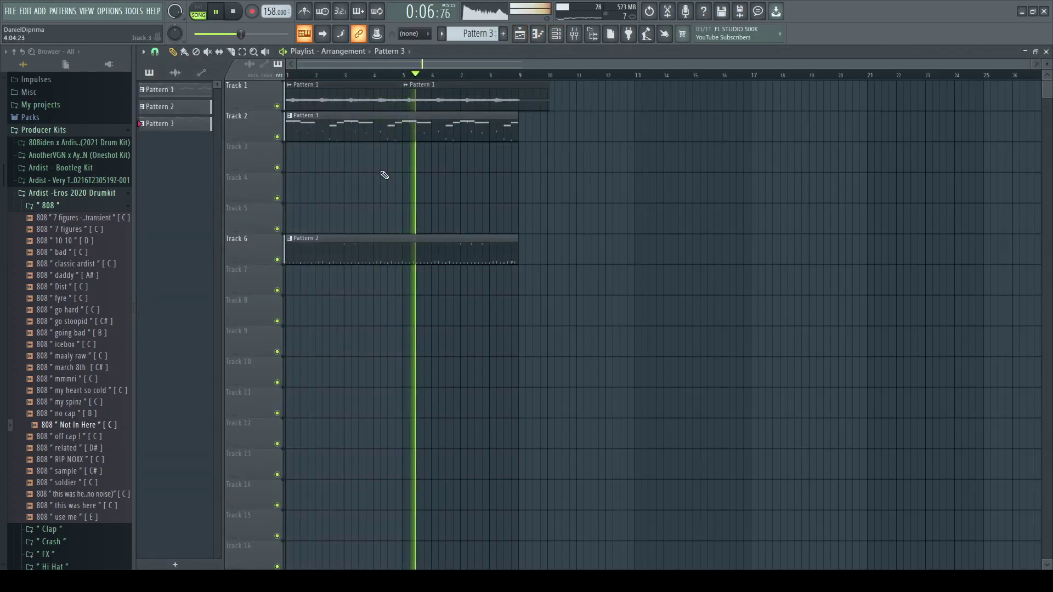
pyautogui.press('space')
# Step: Clone the Kontakt #3 choir channel onto mixer insert 4, and paste the original choir notes into the clone
pyautogui.click(555, 34)
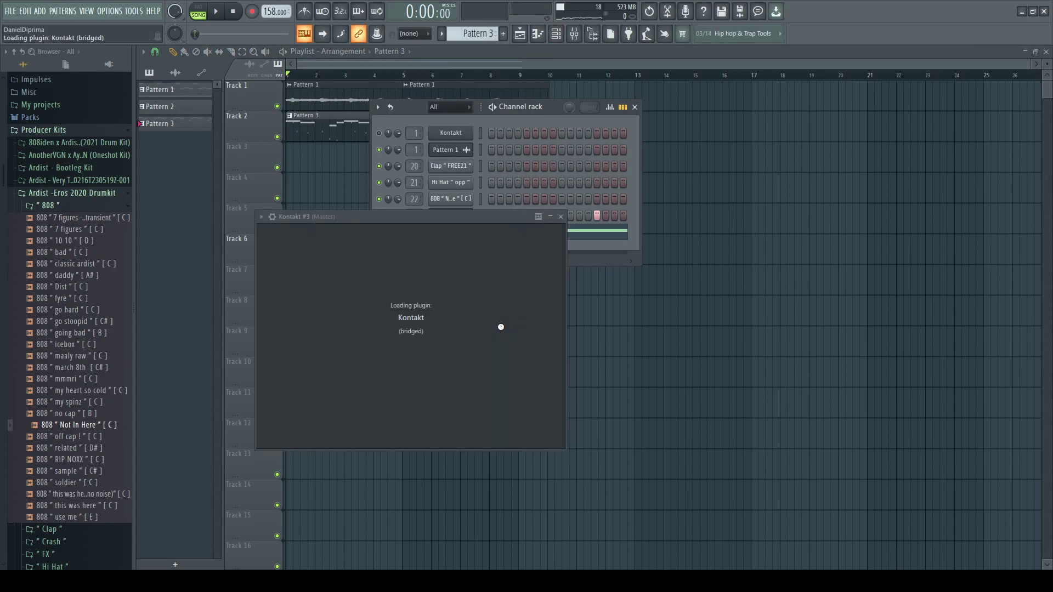
pyautogui.click(535, 121)
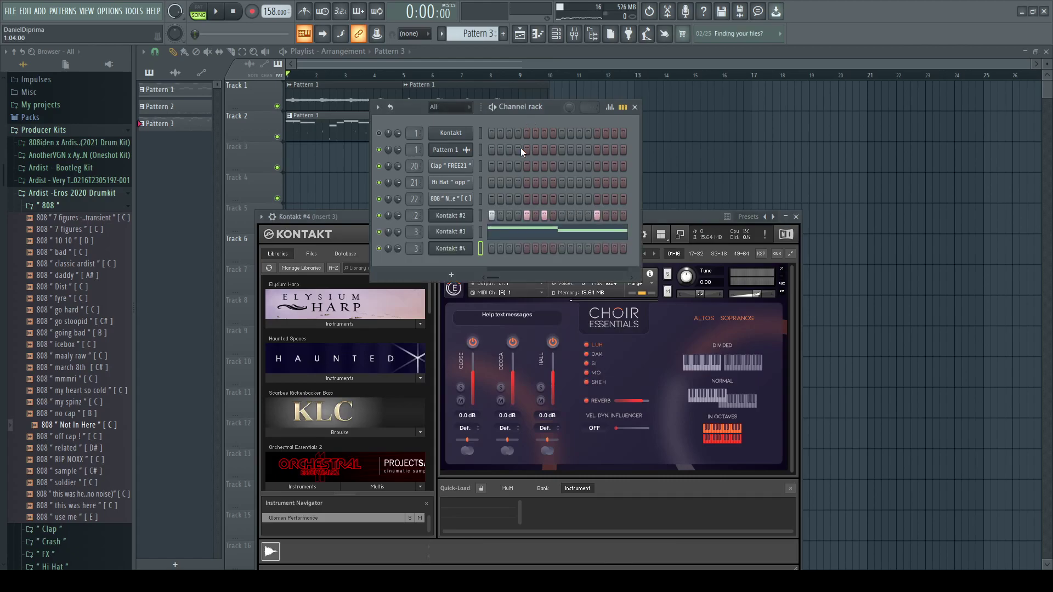
pyautogui.hotkey('ctrl', 'c')
pyautogui.click(481, 248)
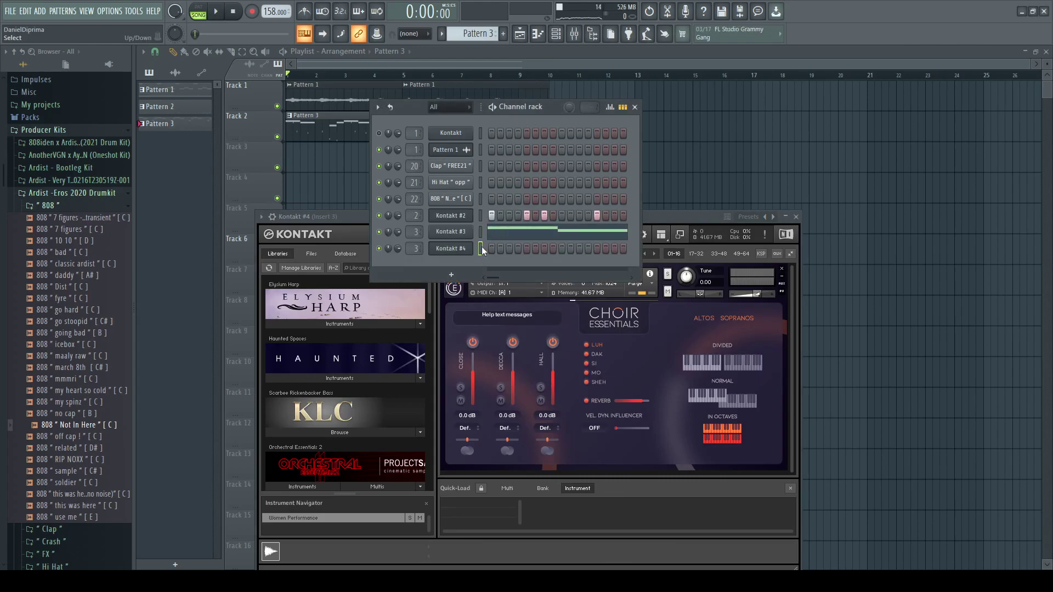
pyautogui.hotkey('ctrl', 'v')
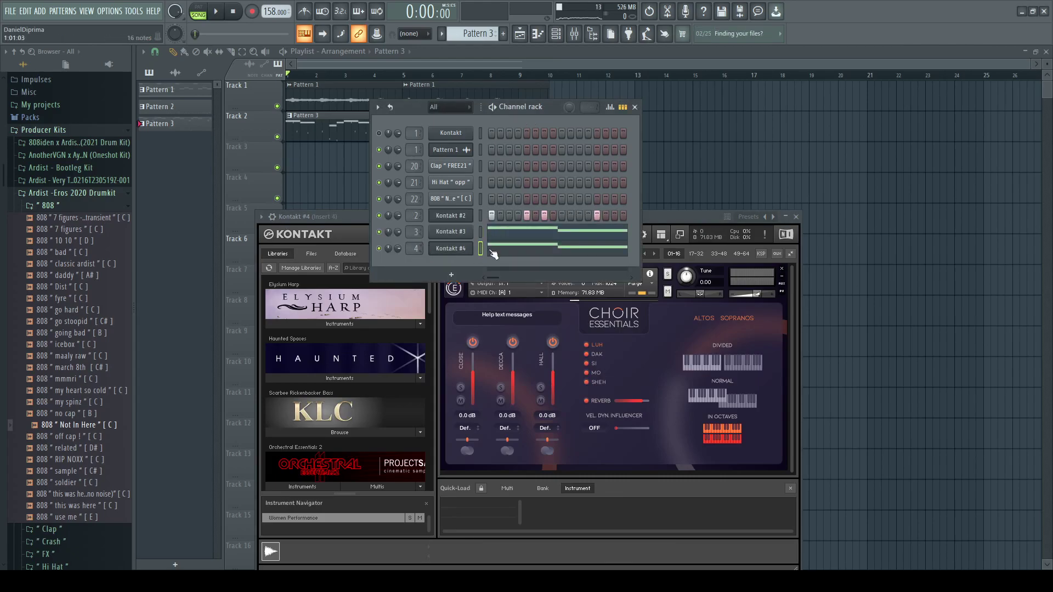
# Step: Transpose all notes of the cloned choir channel Kontakt #4 up one octave
pyautogui.click(494, 253)
pyautogui.click(555, 33)
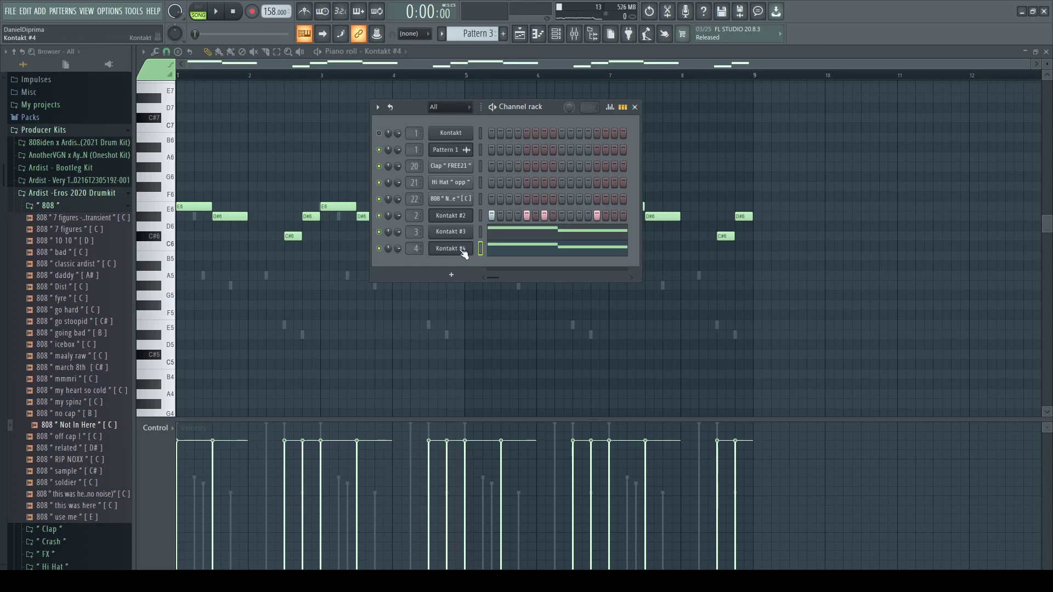
pyautogui.click(498, 254)
pyautogui.click(498, 255)
pyautogui.moveTo(937, 133); pyautogui.dragTo(80, 352)
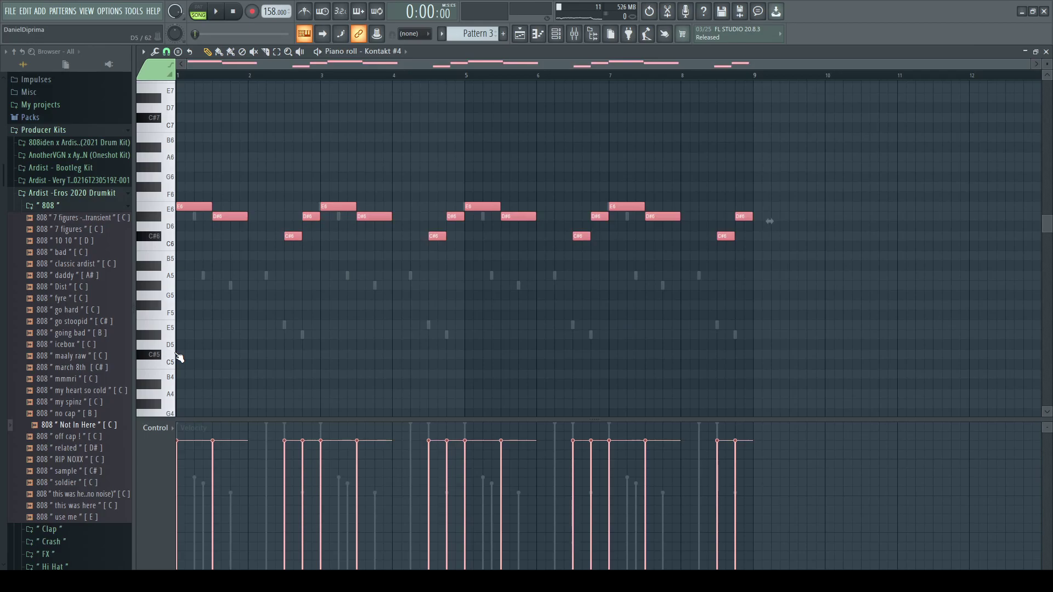
pyautogui.hotkey('ctrl', 'd')
pyautogui.hotkey('ctrl', 'Up')
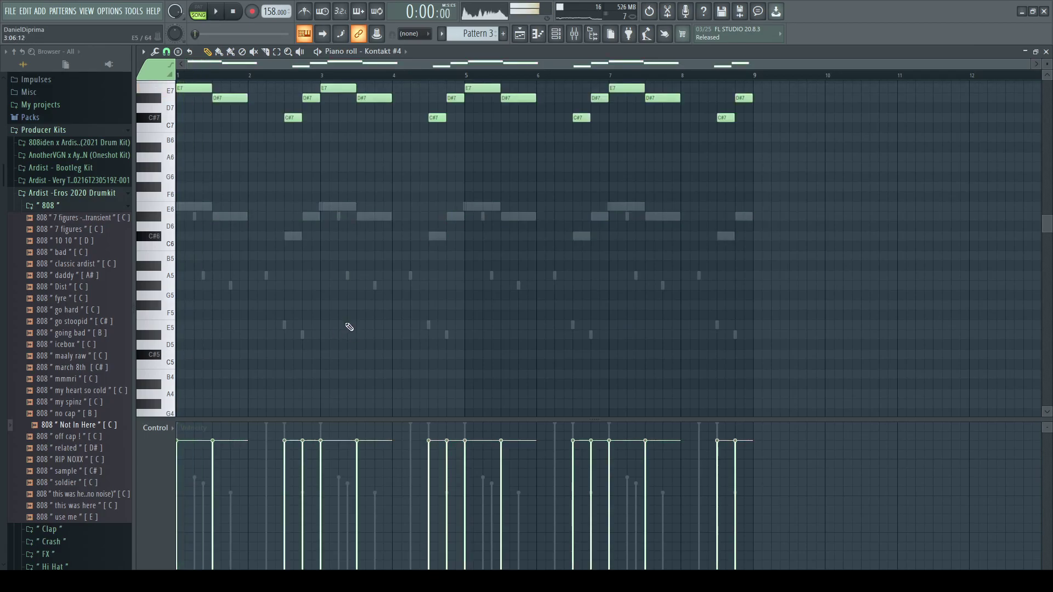
# Step: Solo insert 4 and listen to the octave-higher choir with its notes in view
pyautogui.click(579, 38)
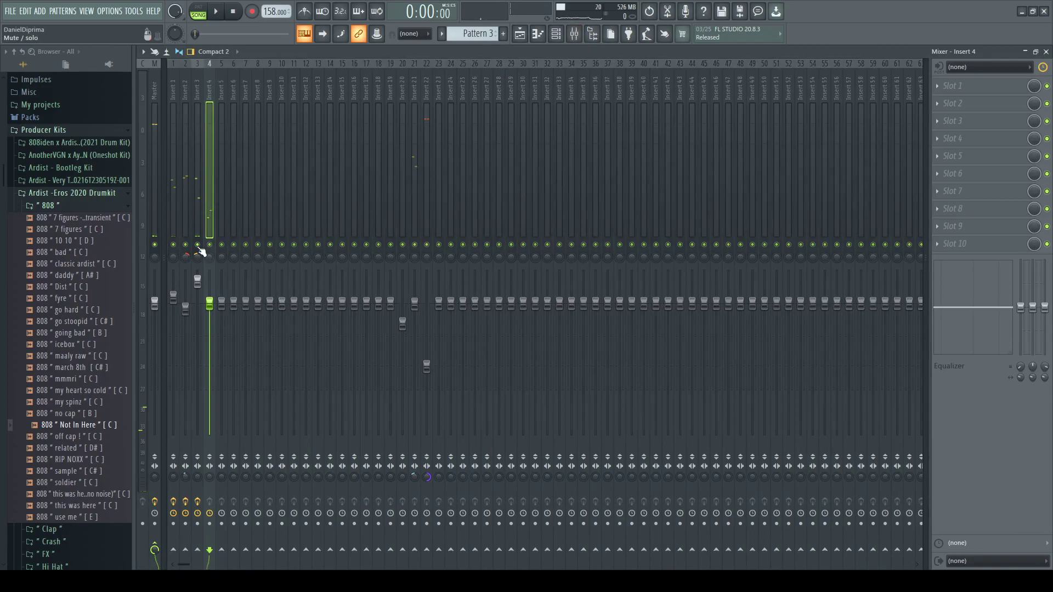
pyautogui.press('space')
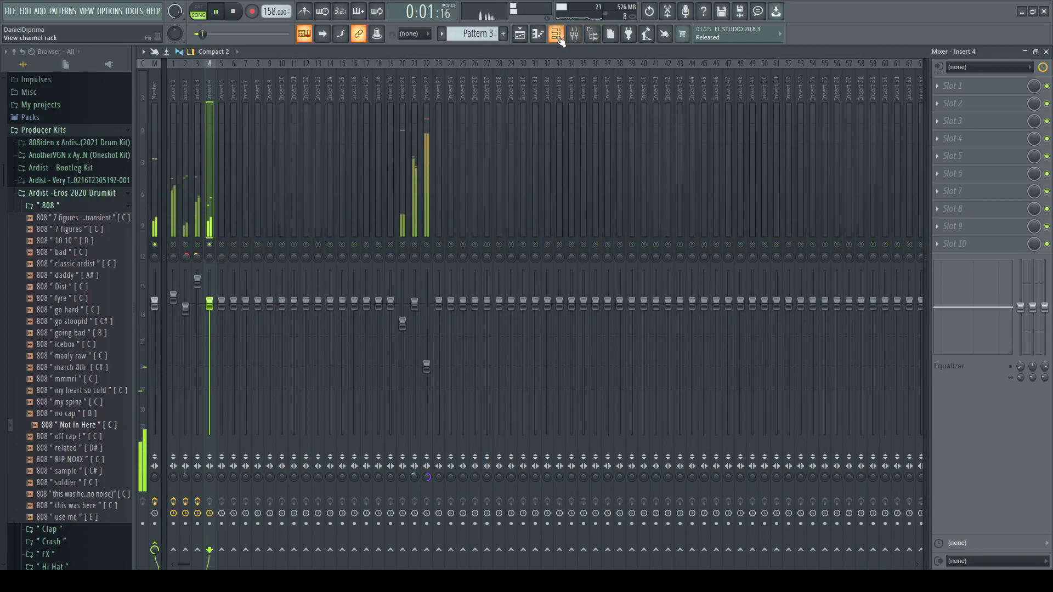
pyautogui.press('F6')
pyautogui.click(541, 247)
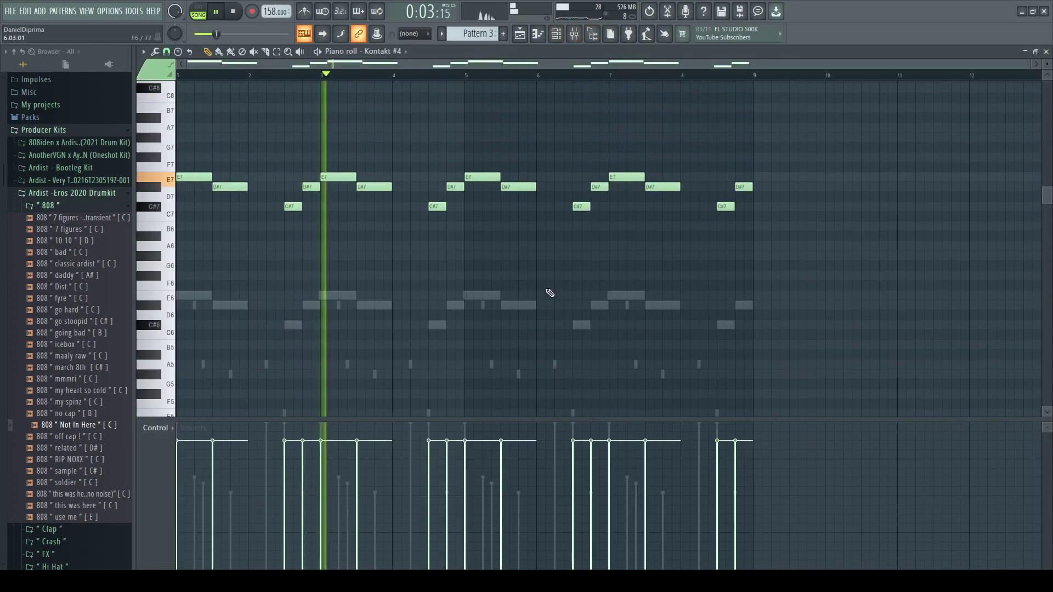
# Step: Stop playback and flip all the Kontakt #4 notes horizontally so the choir phrase runs backwards
pyautogui.press('space')
pyautogui.moveTo(844, 122); pyautogui.dragTo(181, 378)
pyautogui.hotkey('alt', 'y')
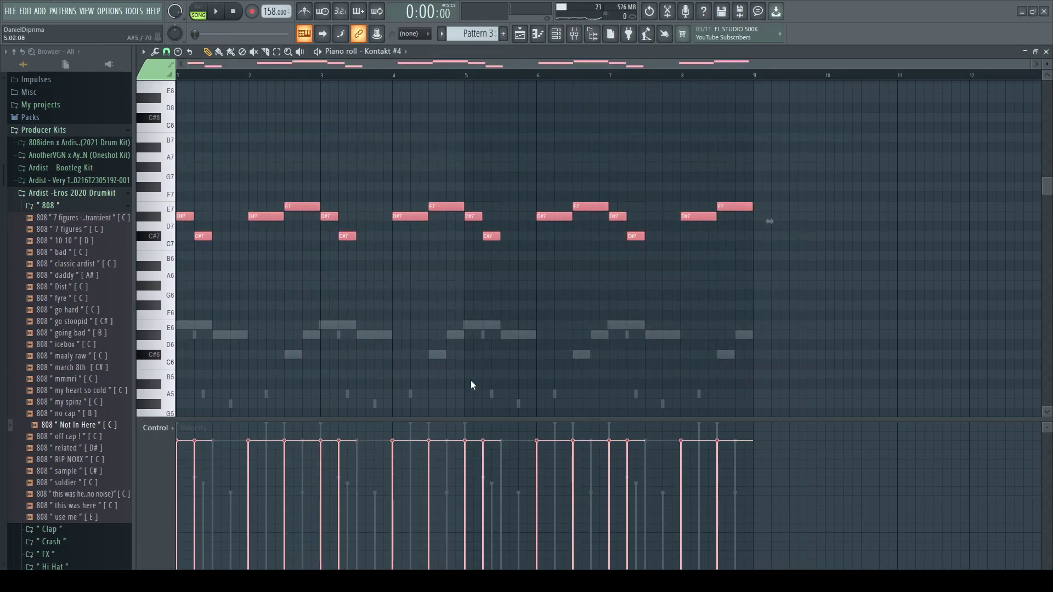
# Step: Look through the channels of patterns 2 and 1, and return to pattern 3
pyautogui.scroll(-1, 447, 24)
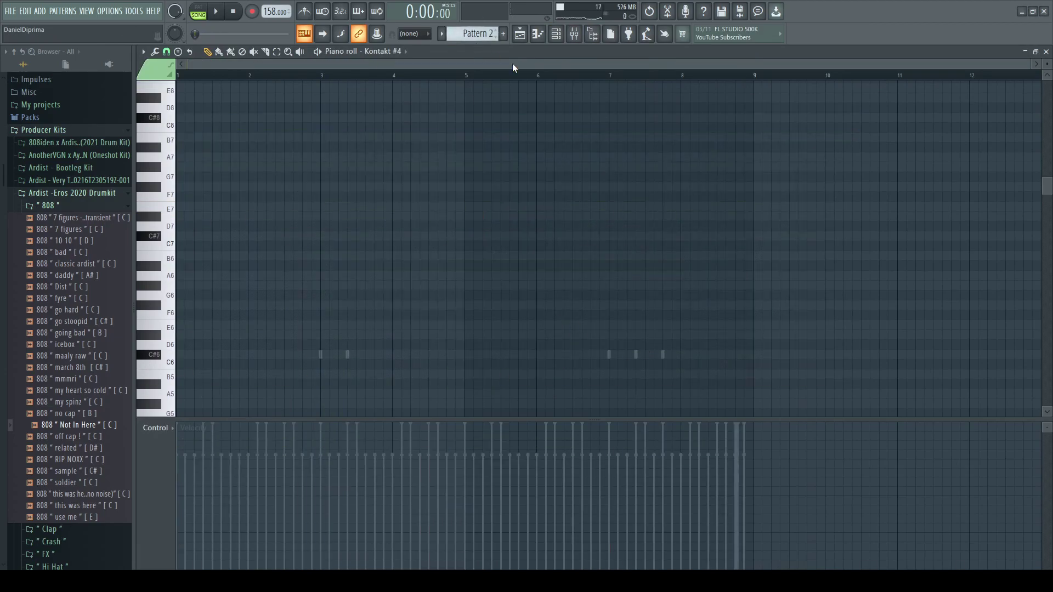
pyautogui.click(550, 35)
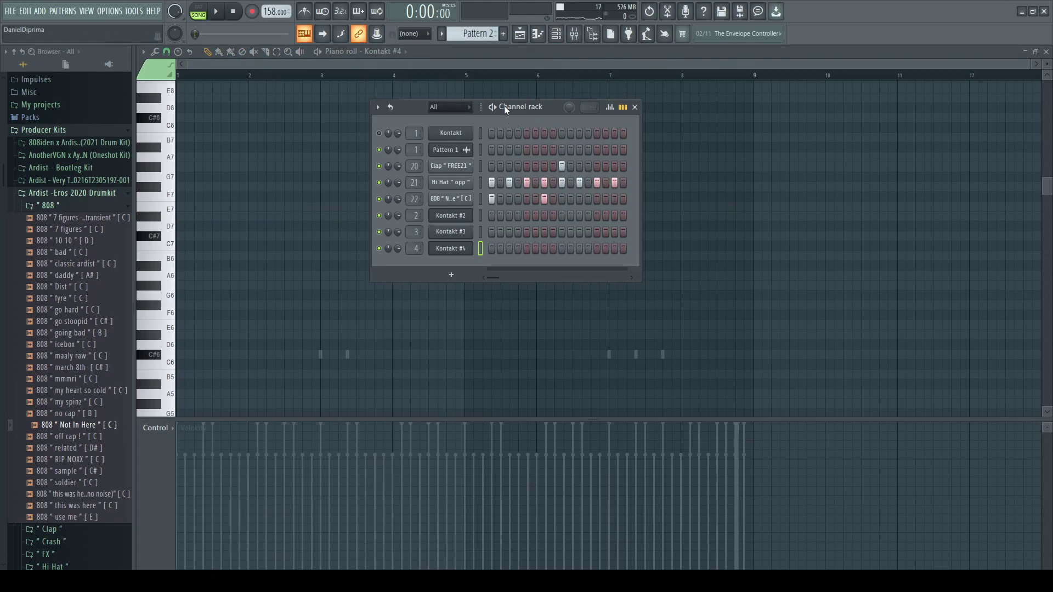
pyautogui.scroll(1, 487, 34)
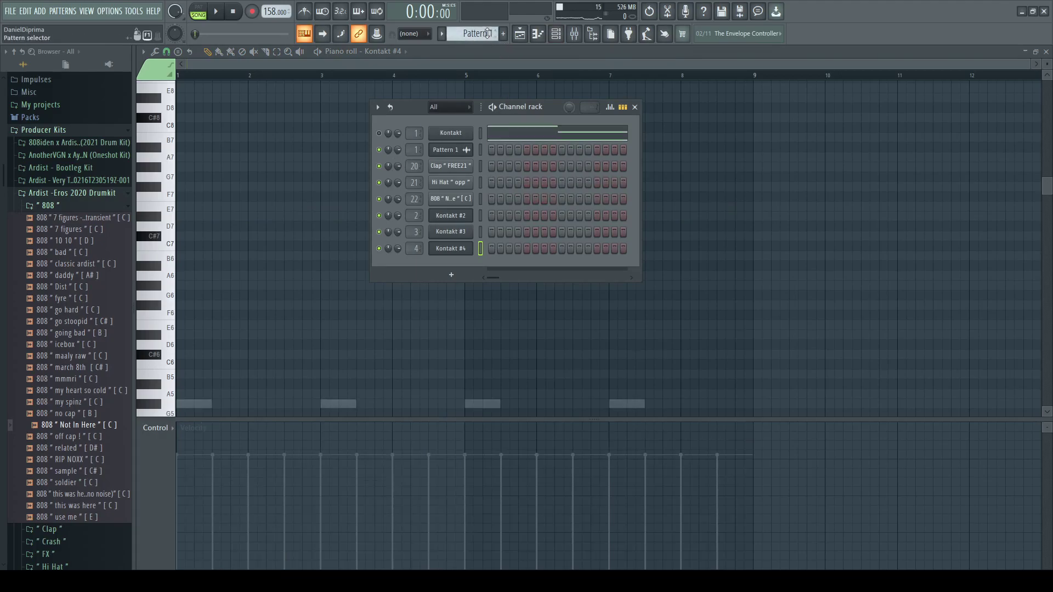
pyautogui.moveTo(510, 64); pyautogui.dragTo(549, 51)
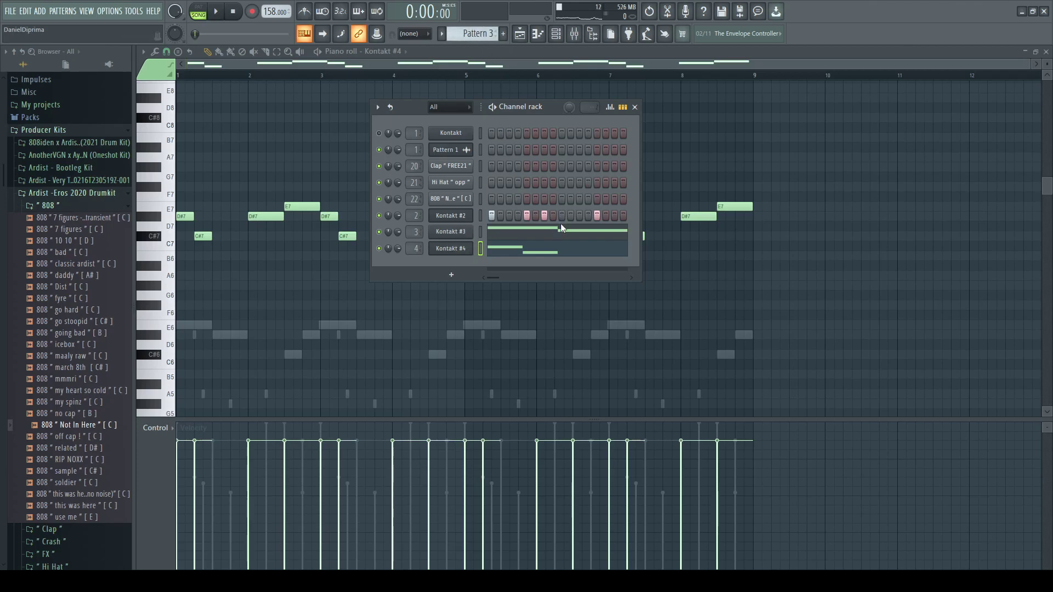
# Step: Render pattern 3 with the reversed choir to an audio clip
pyautogui.press('l')
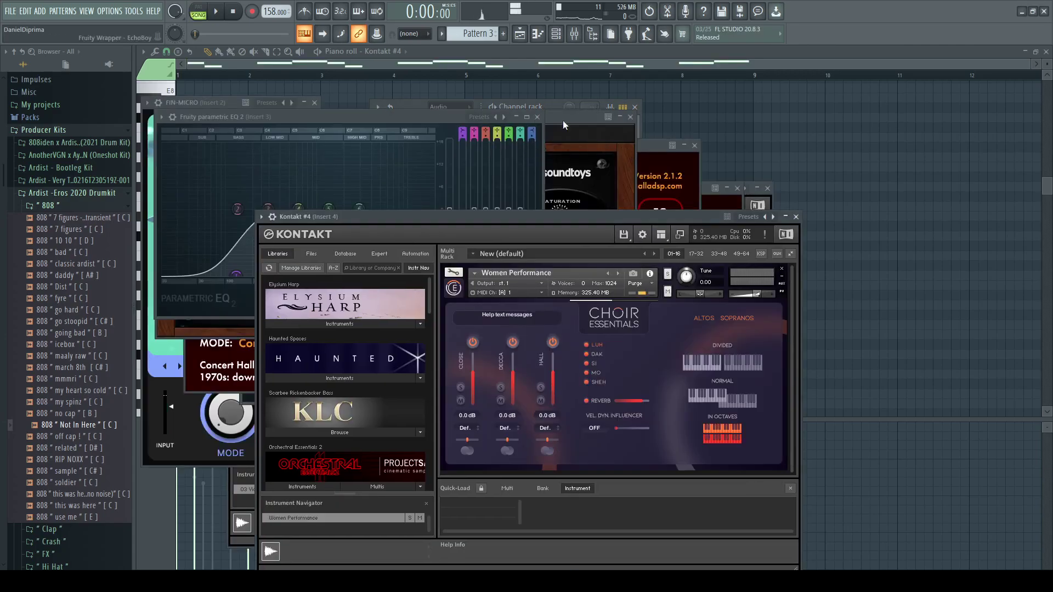
pyautogui.click(552, 104)
pyautogui.scroll(2, 460, 117)
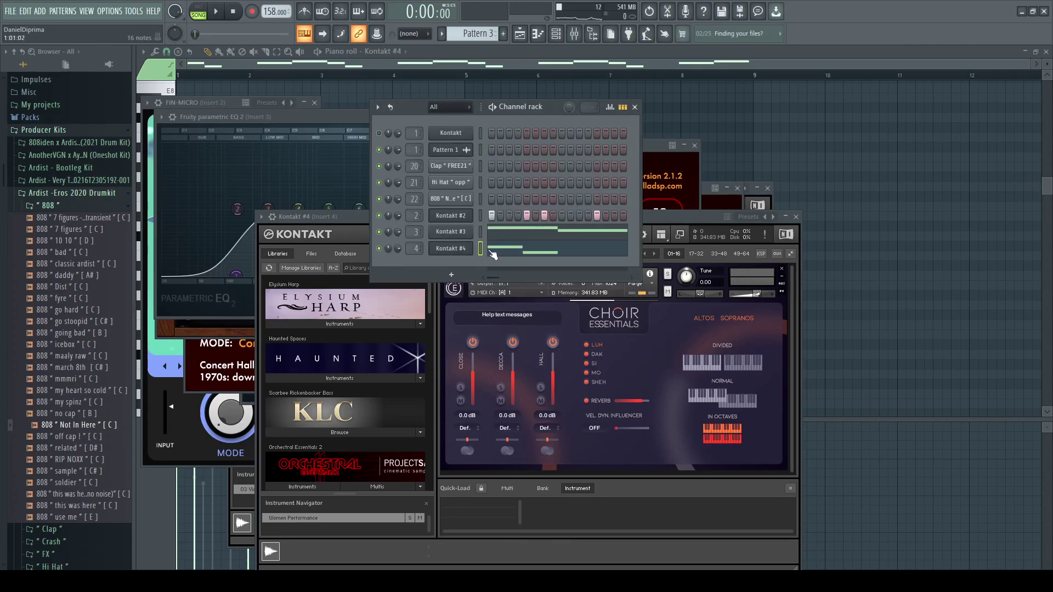
pyautogui.hotkey('ctrl', 'alt', 'c')
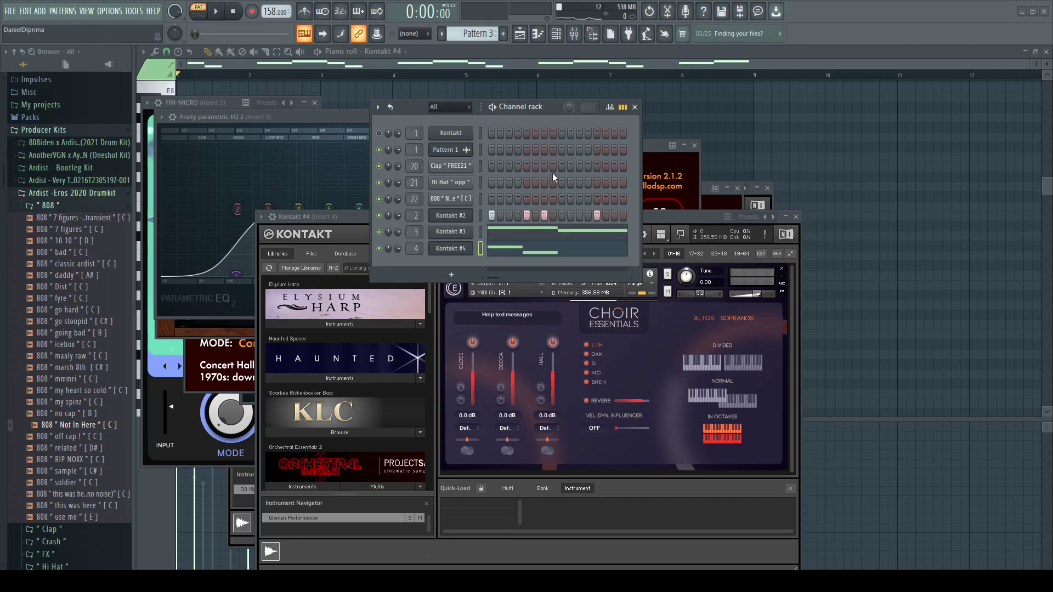
pyautogui.click(611, 452)
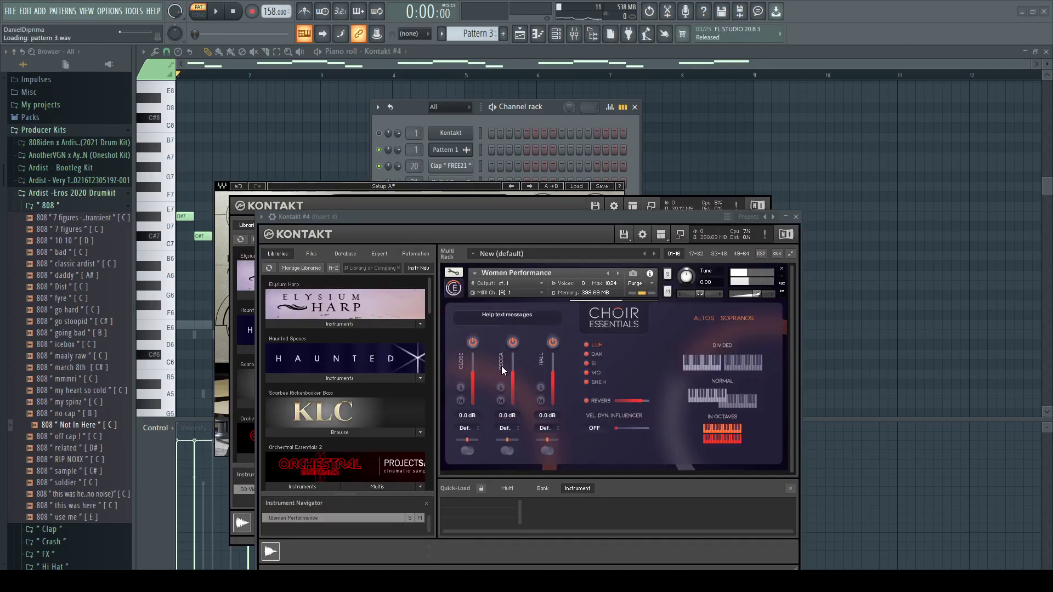
pyautogui.click(63, 194)
# Step: Place the rendered Pattern 3 audio clip at bar 1 of track 7, and play the track soloed
pyautogui.click(519, 34)
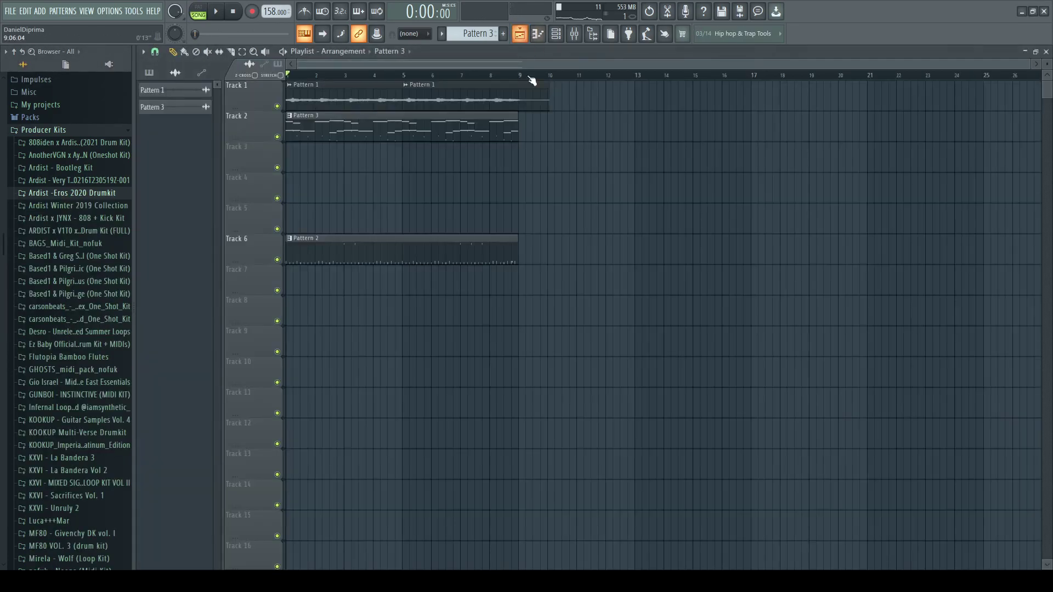
pyautogui.scroll(-2, 463, 192)
pyautogui.moveTo(268, 156); pyautogui.dragTo(331, 217)
pyautogui.rightClick(278, 229)
pyautogui.scroll(3, 306, 253)
pyautogui.moveTo(348, 65); pyautogui.dragTo(320, 65)
pyautogui.press('space')
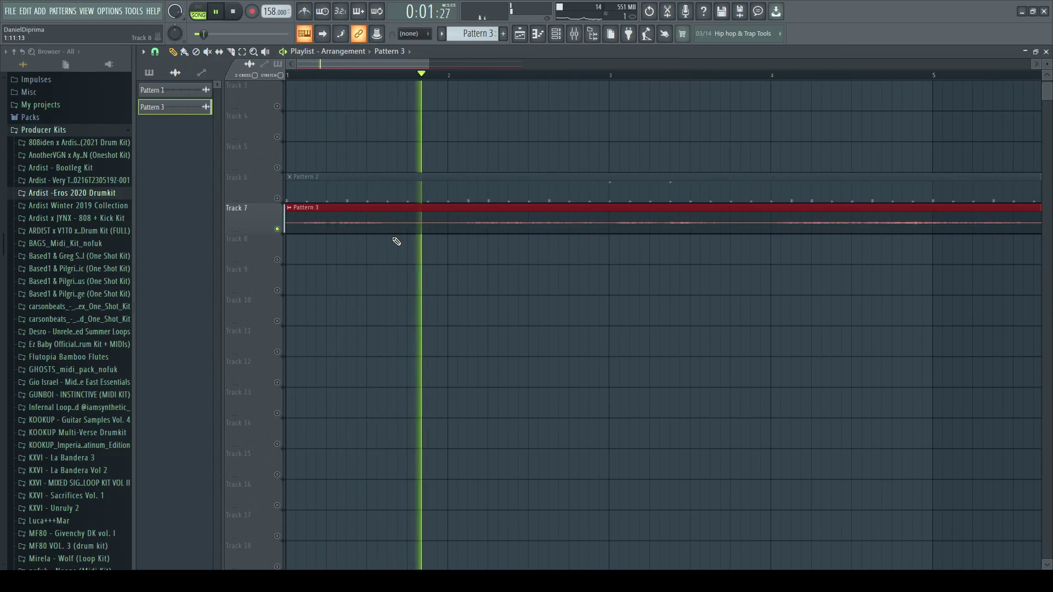
pyautogui.scroll(-3, 414, 282)
pyautogui.scroll(-3, 414, 282)
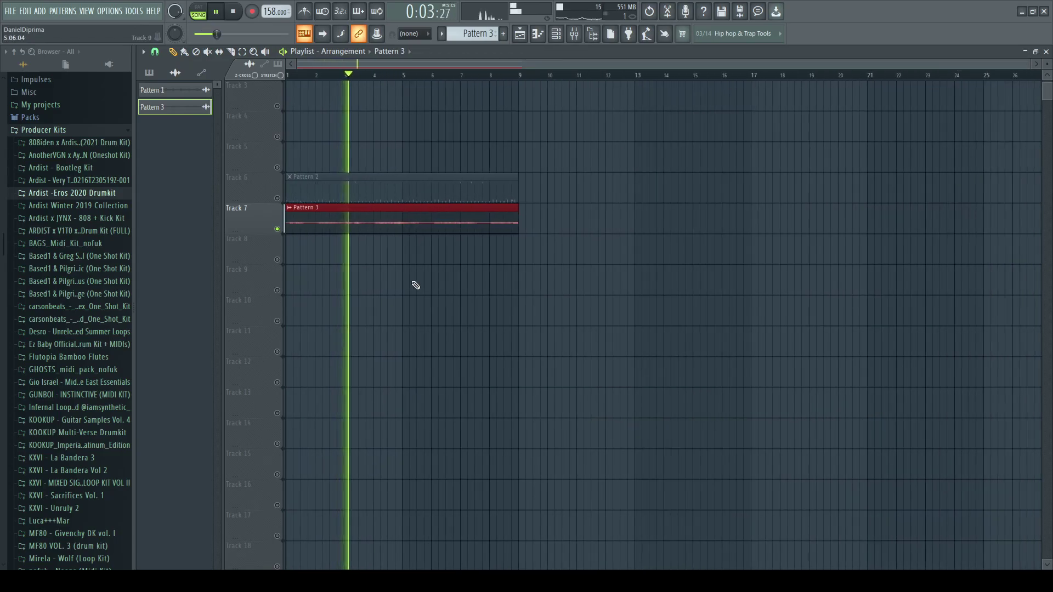
# Step: Stop playback and remove the Pattern 3 audio clip from track 7
pyautogui.press('space')
pyautogui.hotkey('ctrl', 'z')
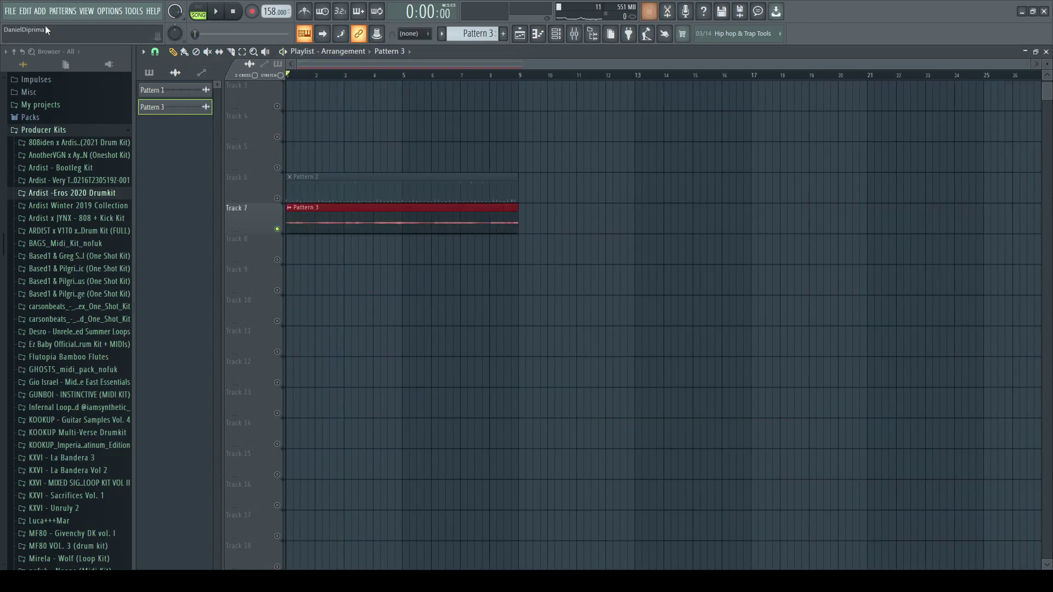
pyautogui.click(405, 85)
pyautogui.press('space')
pyautogui.rightClick(428, 219)
pyautogui.scroll(2, 228, 135)
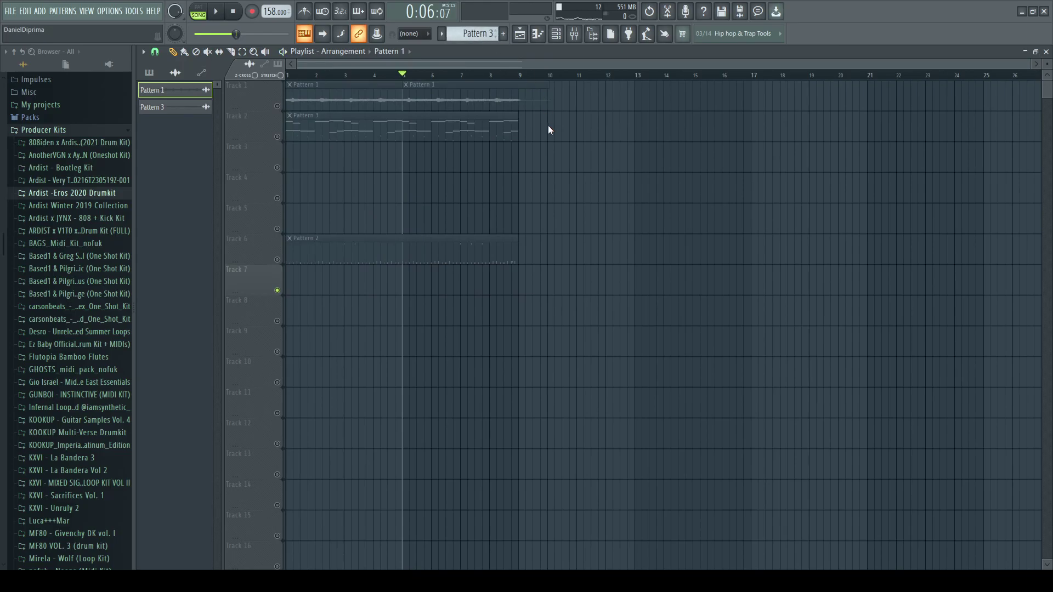
# Step: Render pattern 3 to audio again, and list the audio clips in the playlist picker
pyautogui.click(555, 33)
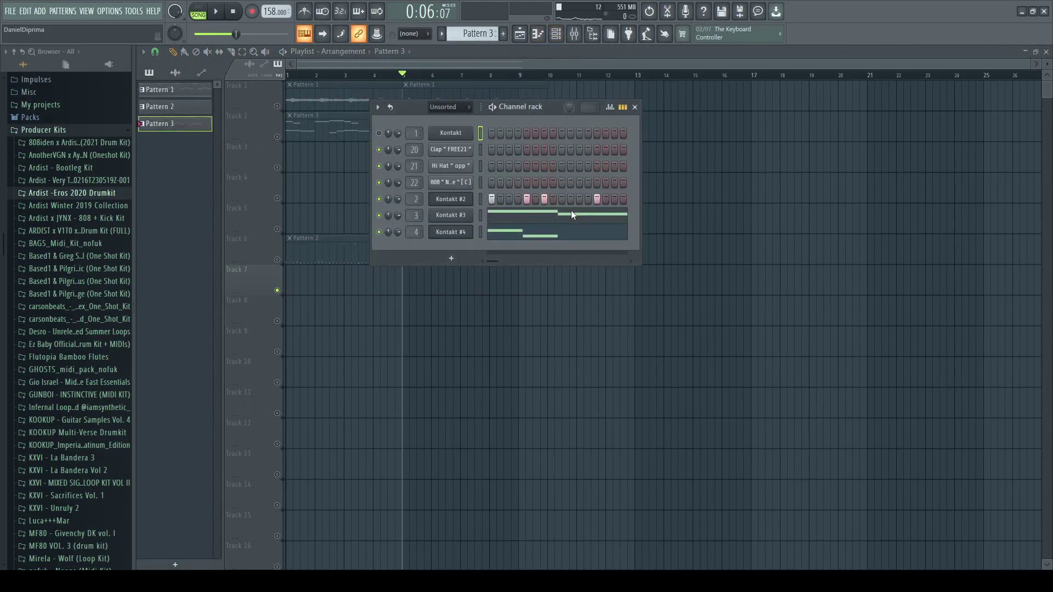
pyautogui.press('l')
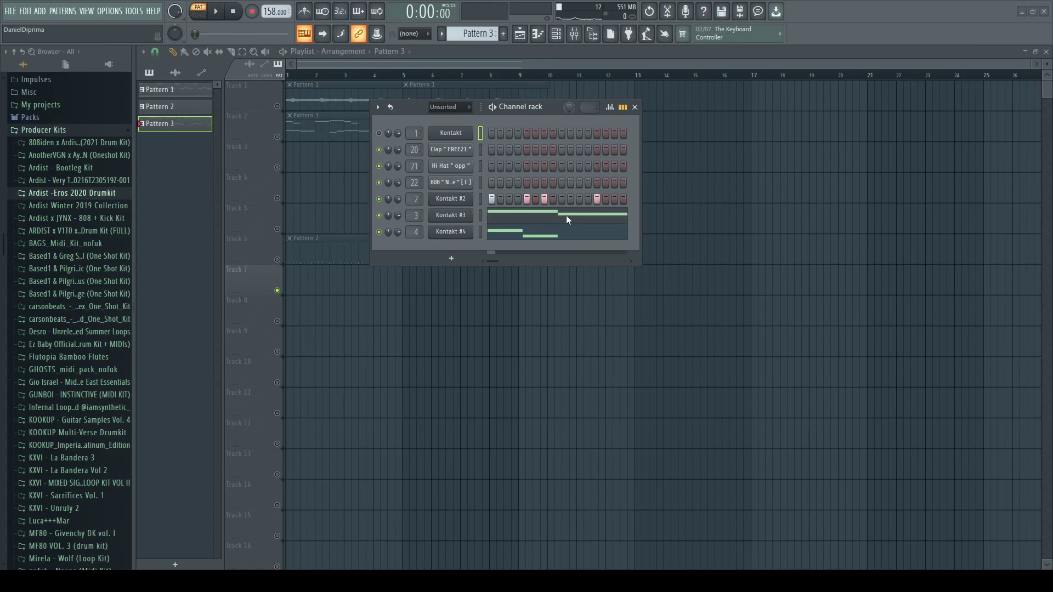
pyautogui.press('Tab')
pyautogui.press('Tab')
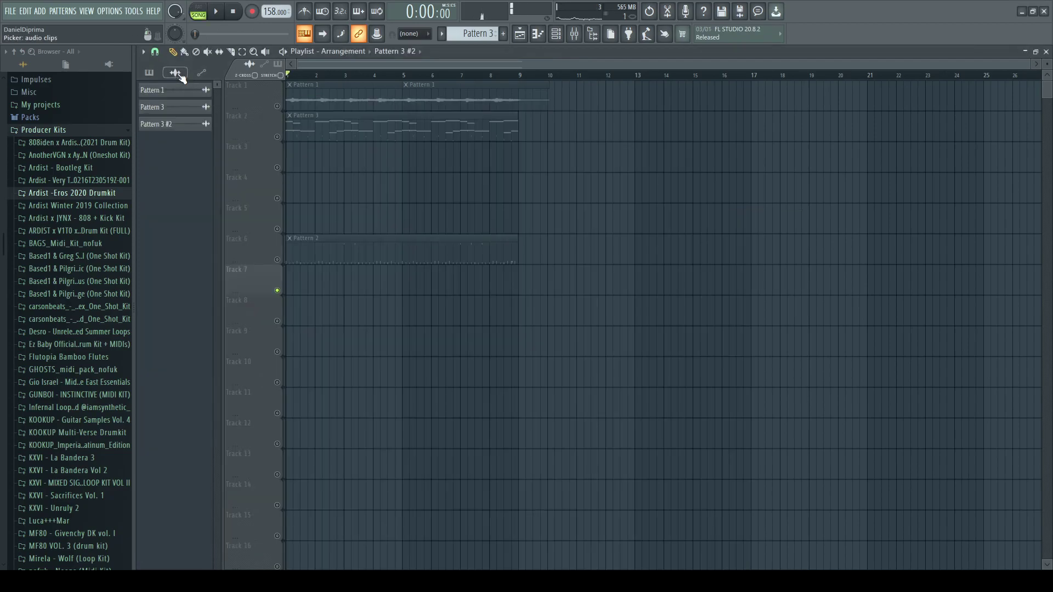
# Step: Place the Pattern 3 #2 audio clip at bar 1 of track 7, and play it with all tracks
pyautogui.click(293, 280)
pyautogui.press('space')
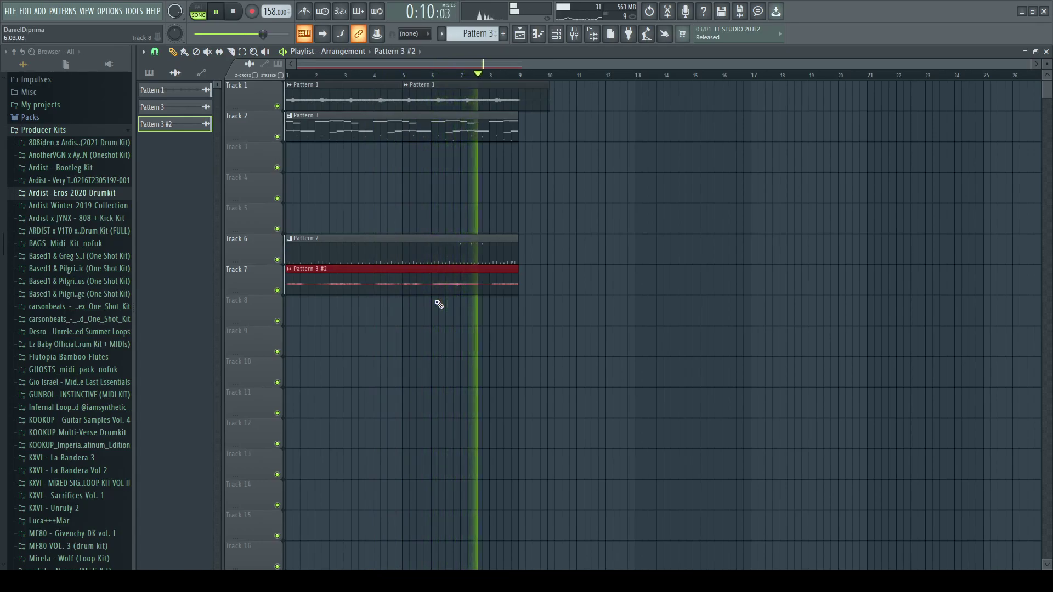
pyautogui.press('space')
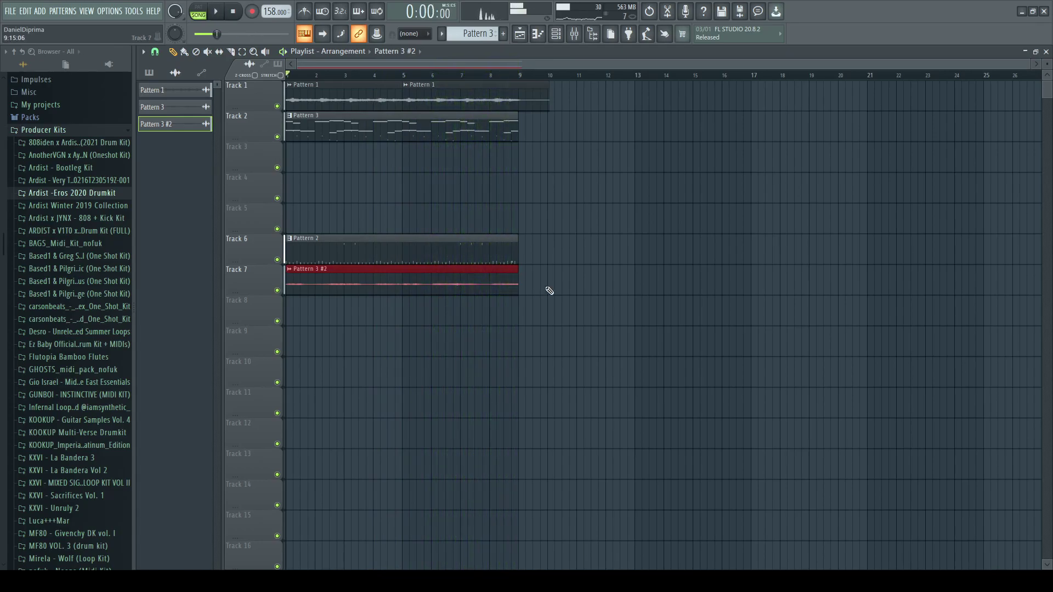
pyautogui.doubleClick(297, 282)
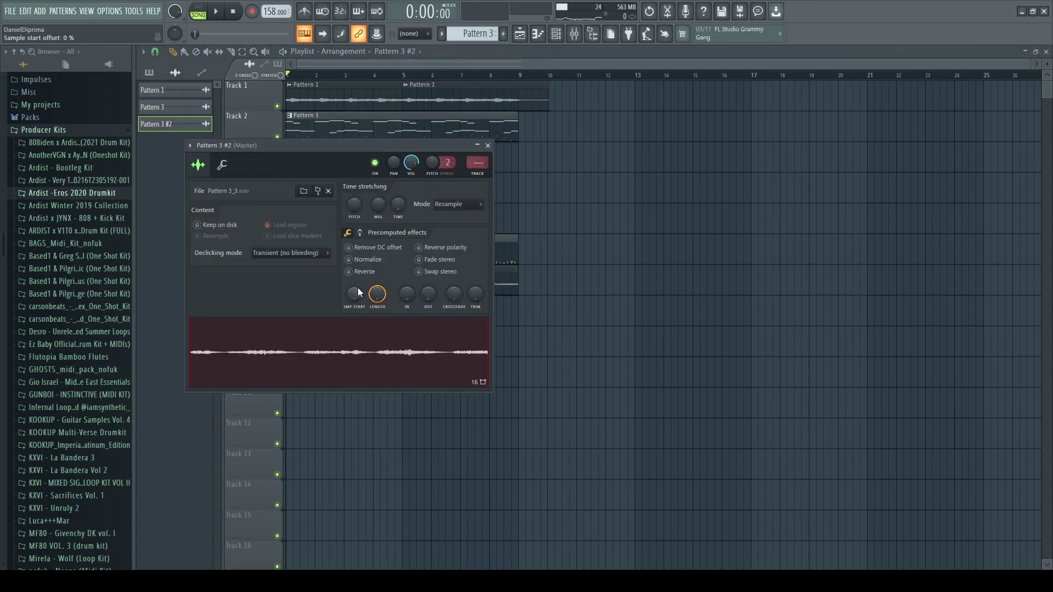
pyautogui.press('Escape')
pyautogui.scroll(8, 329, 317)
pyautogui.moveTo(358, 63); pyautogui.dragTo(134, 64)
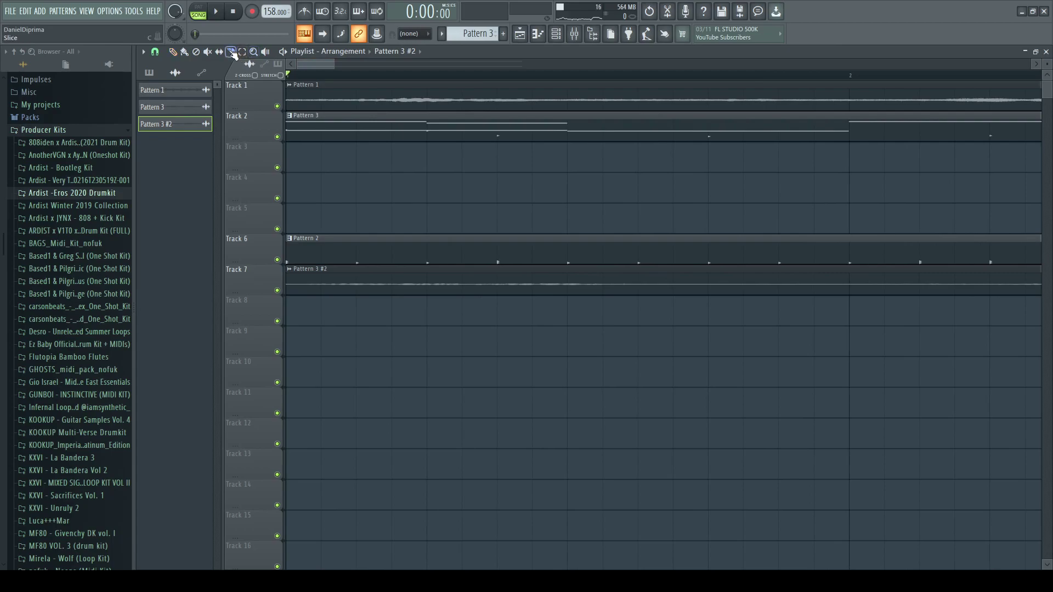
pyautogui.scroll(2, 372, 279)
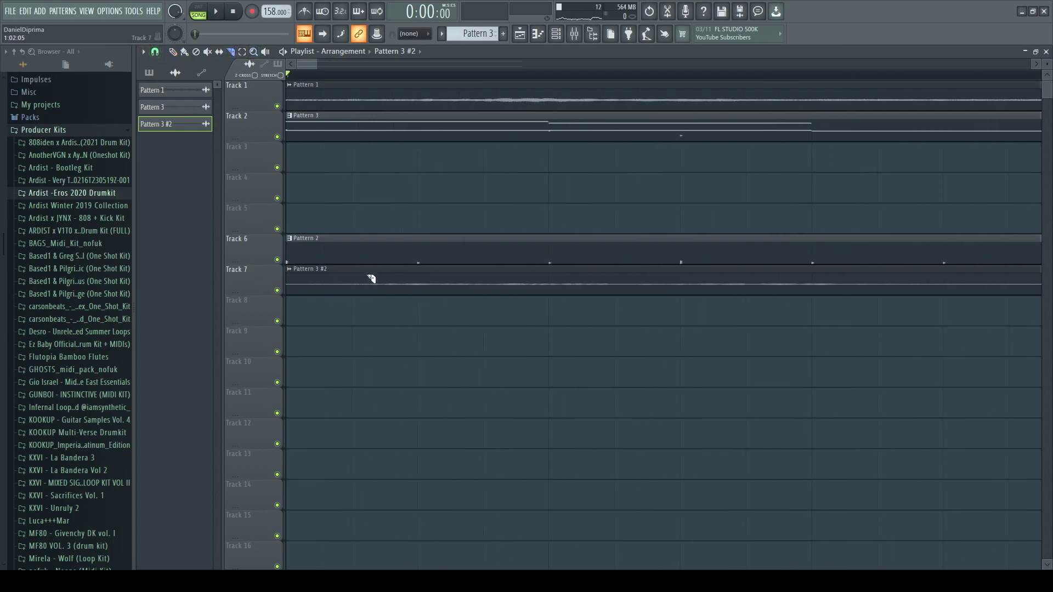
pyautogui.scroll(-4, 398, 299)
# Step: Reverse the Pattern 3 #2 audio clip and route it to mixer track 4
pyautogui.doubleClick(341, 286)
pyautogui.click(350, 273)
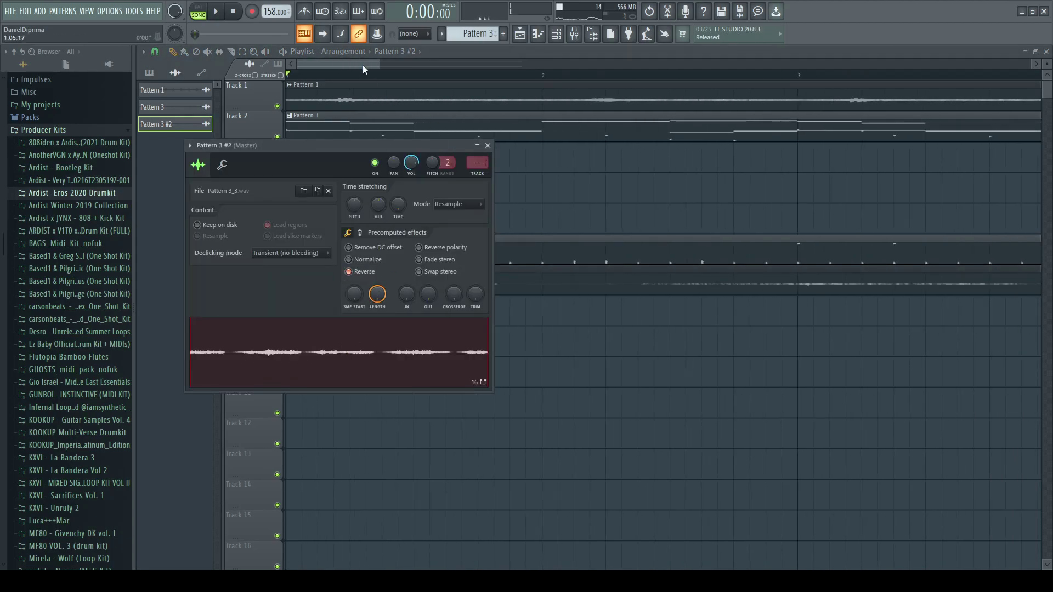
pyautogui.press('space')
pyautogui.moveTo(475, 162); pyautogui.dragTo(475, 151)
pyautogui.press('space')
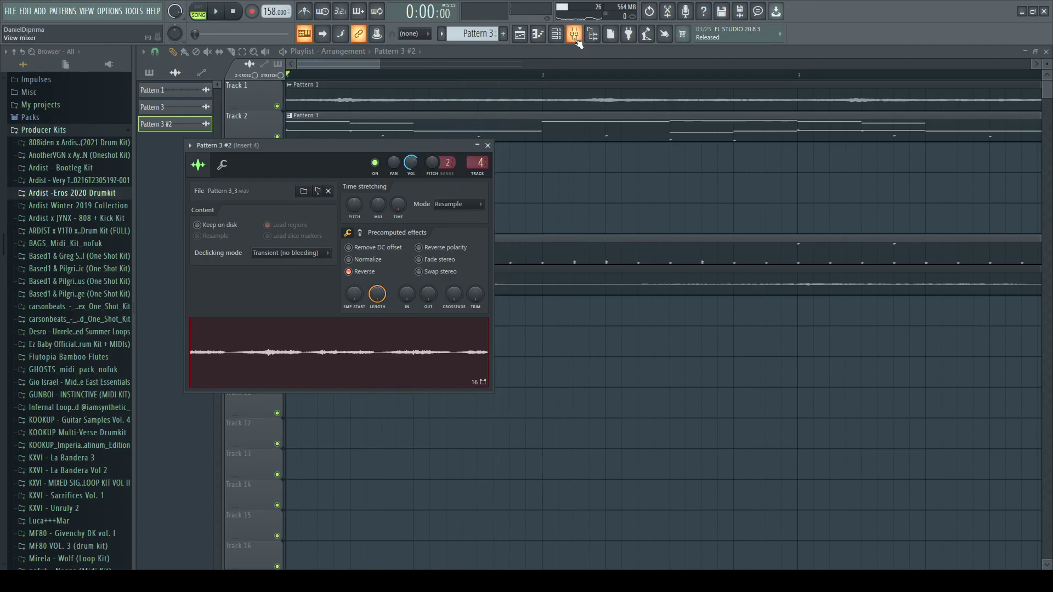
# Step: Move the Pattern 3 #2 clip from track 7 to bar 1 of track 3, and leave only tracks 2 and 3 enabled
pyautogui.press('F9')
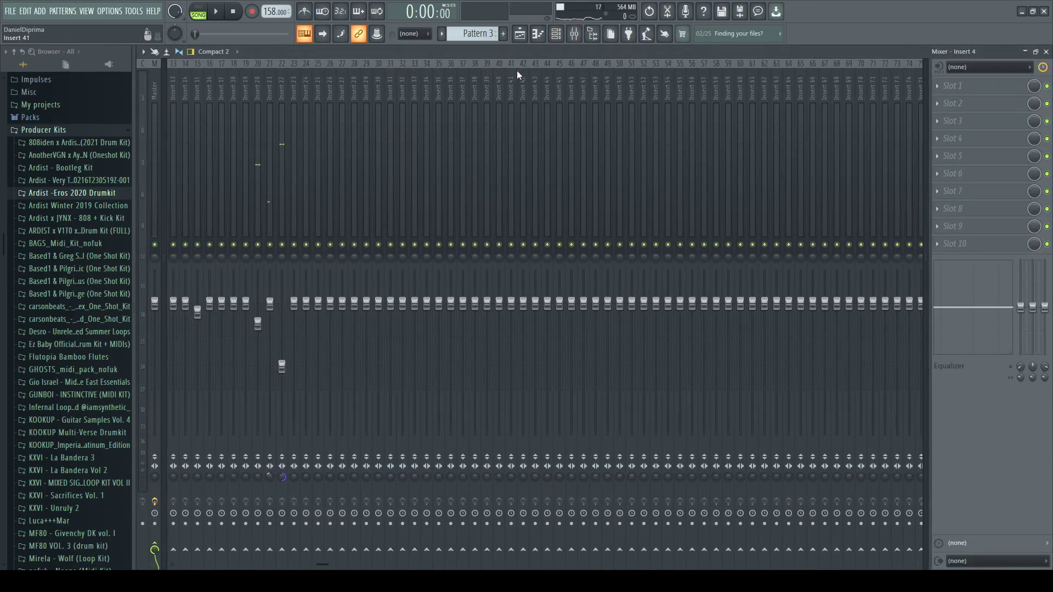
pyautogui.press('F5')
pyautogui.keyDown('ctrl'); pyautogui.scroll(-5, 369, 291); pyautogui.keyUp('ctrl')
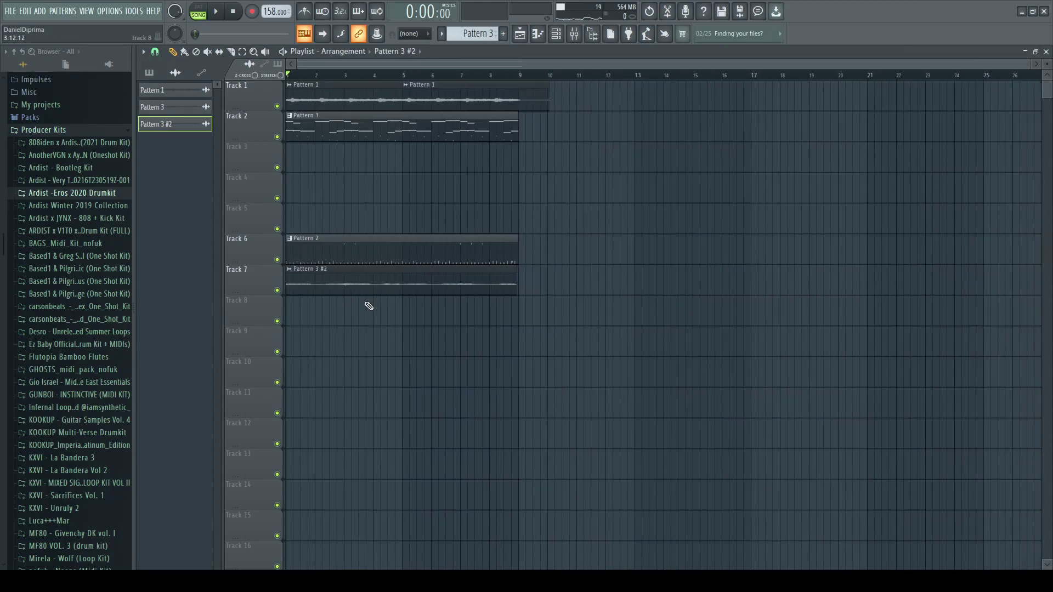
pyautogui.moveTo(314, 266); pyautogui.dragTo(315, 144)
pyautogui.keyDown('ctrl'); pyautogui.click(277, 136); pyautogui.keyUp('ctrl')
pyautogui.click(277, 167)
# Step: Play the arrangement, raise Insert 4's volume slightly, and solo Insert 3 in the mixer
pyautogui.press('space')
pyautogui.press('space')
pyautogui.click(567, 43)
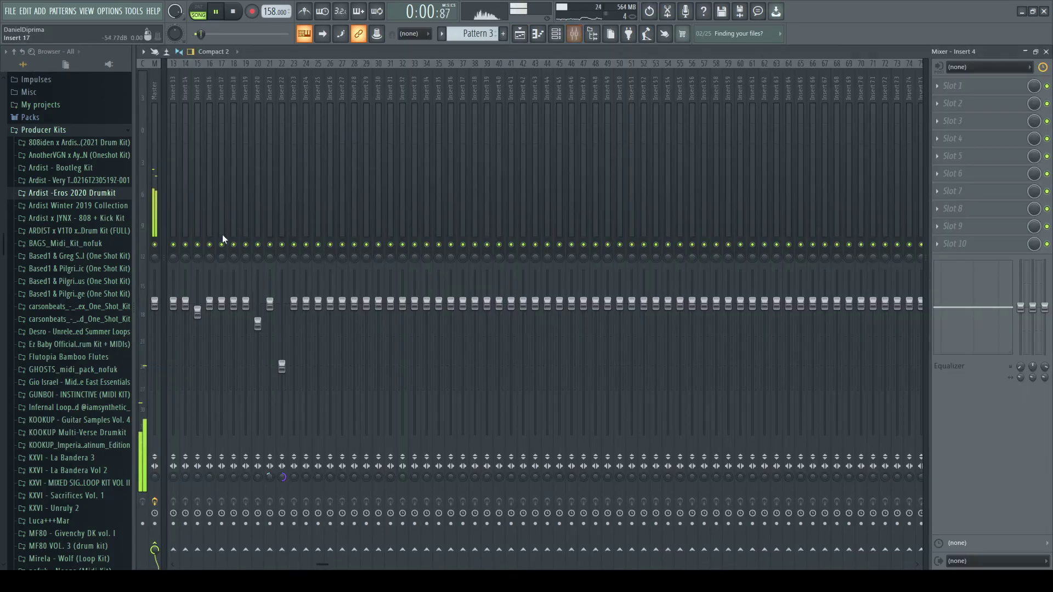
pyautogui.moveTo(315, 557); pyautogui.dragTo(177, 560)
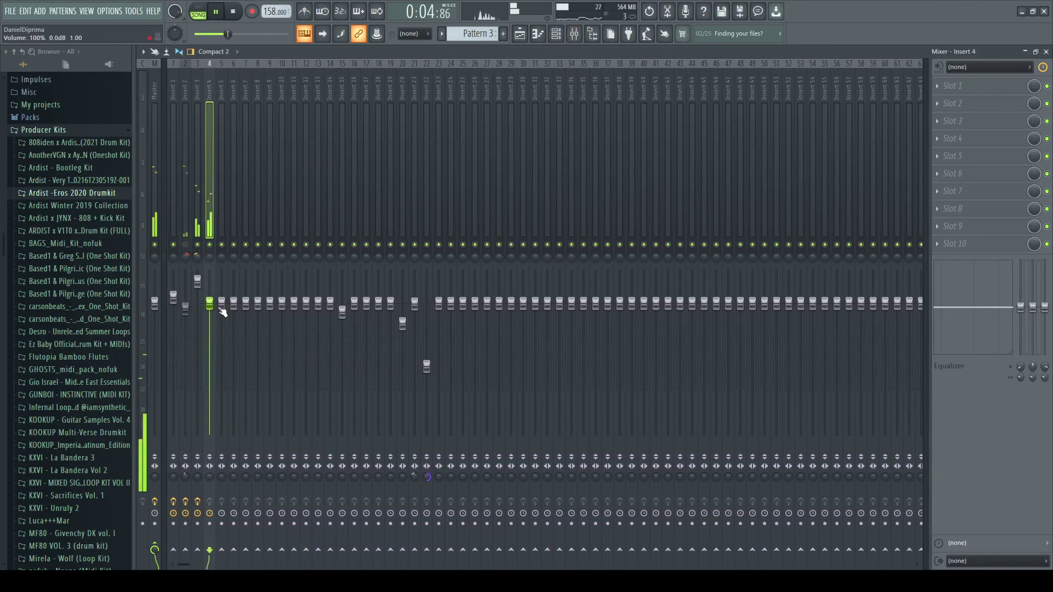
pyautogui.moveTo(210, 302); pyautogui.dragTo(211, 299)
pyautogui.rightClick(198, 245)
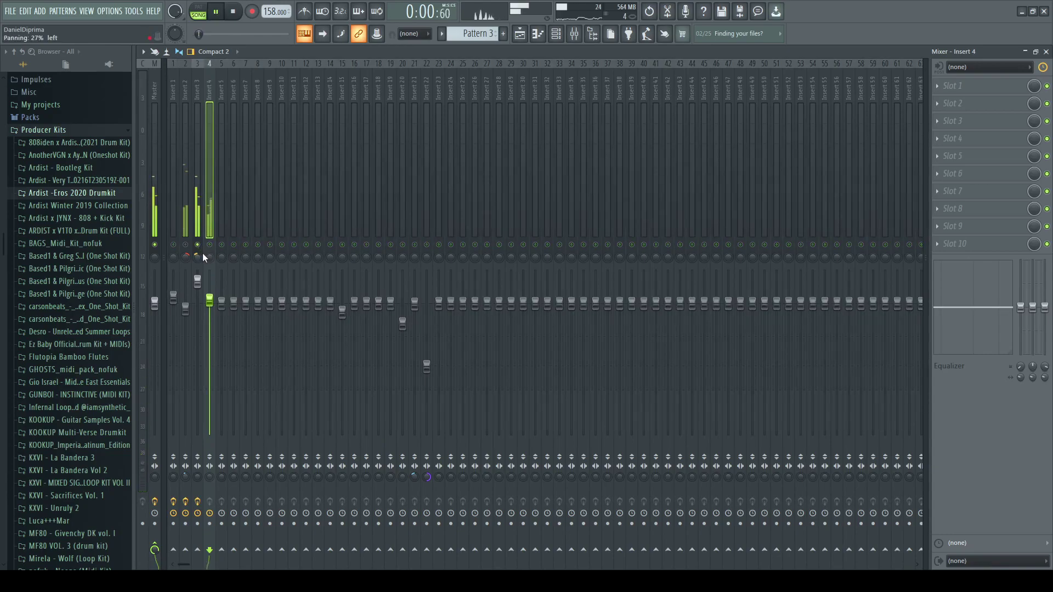
# Step: Show all channels, flip the Kontakt #4 notes of pattern 3 horizontally, and move them down one octave
pyautogui.press('F6')
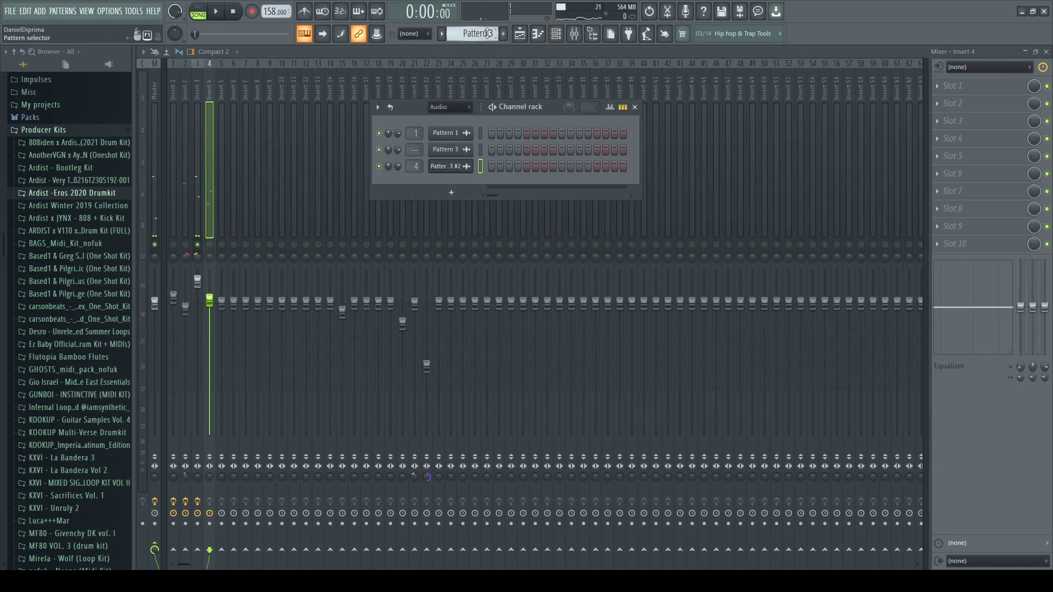
pyautogui.click(450, 107)
pyautogui.click(459, 125)
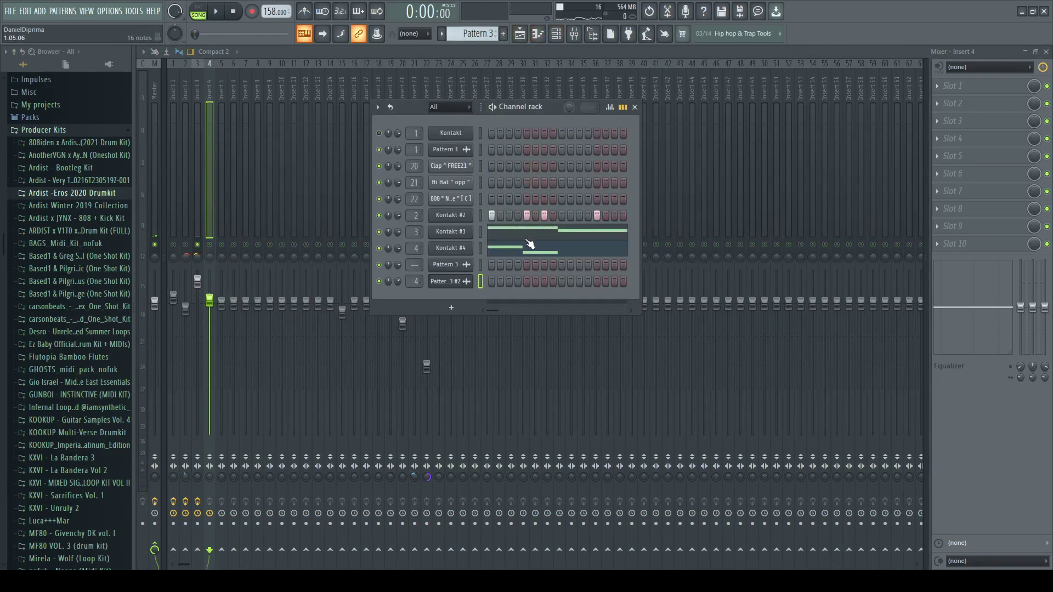
pyautogui.click(503, 256)
pyautogui.moveTo(838, 142); pyautogui.dragTo(177, 361)
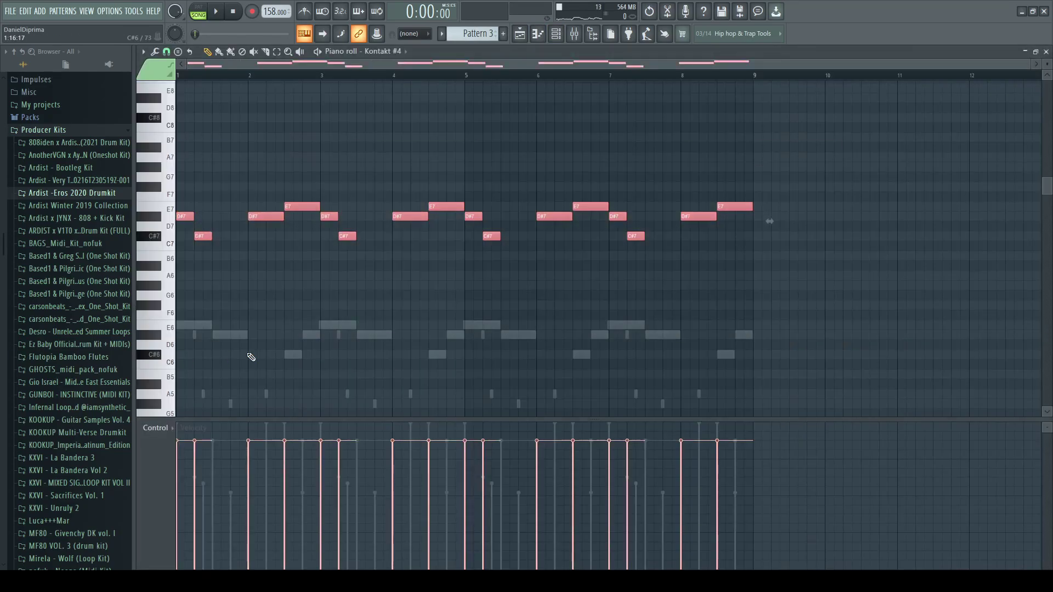
pyautogui.hotkey('alt', 'y')
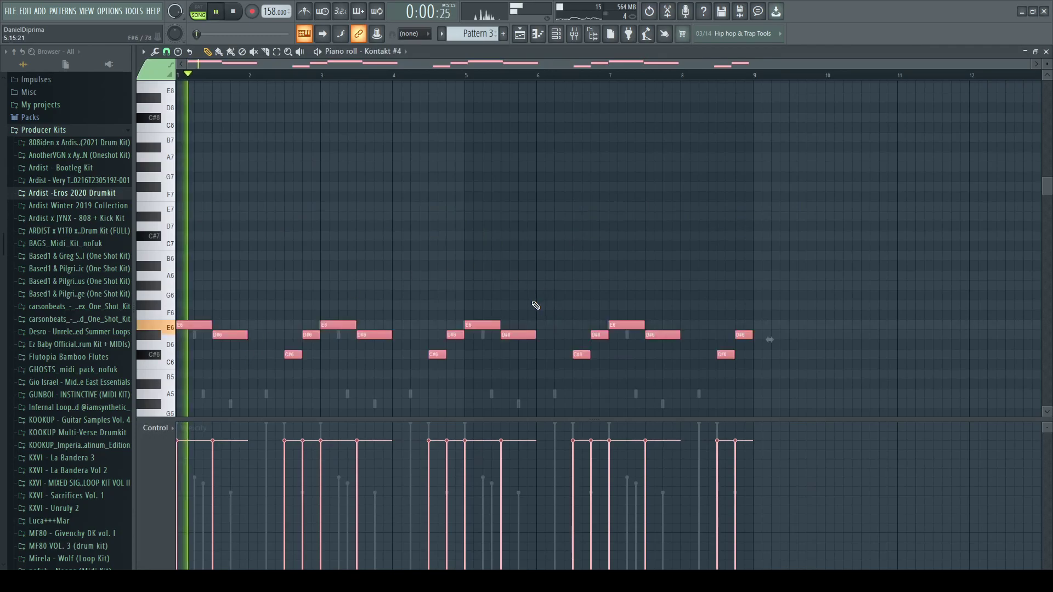
# Step: Play the arrangement with Inserts 3 and 4 enabled, and lower both volumes slightly
pyautogui.click(575, 33)
pyautogui.press('space')
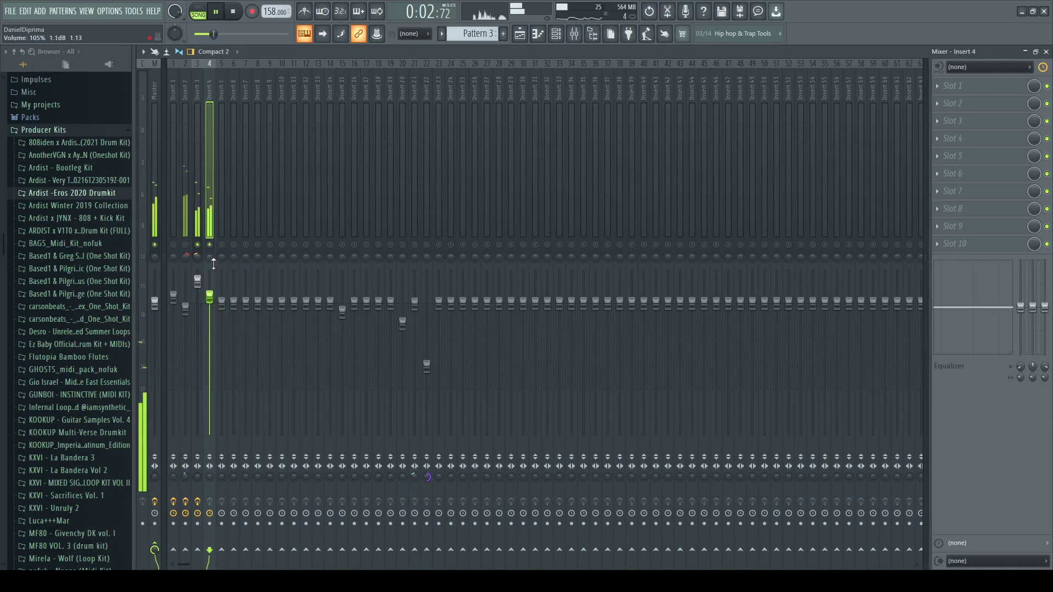
pyautogui.press('Left')
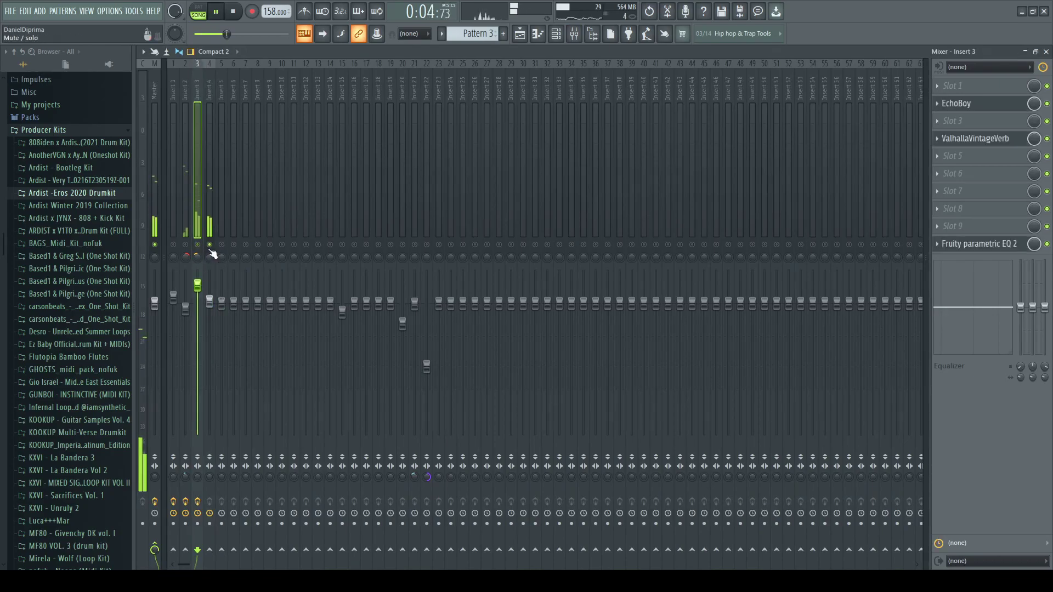
# Step: Add Fruity parametric EQ 2 to slot 10 of Insert 4 and adjust its curve
pyautogui.click(209, 82)
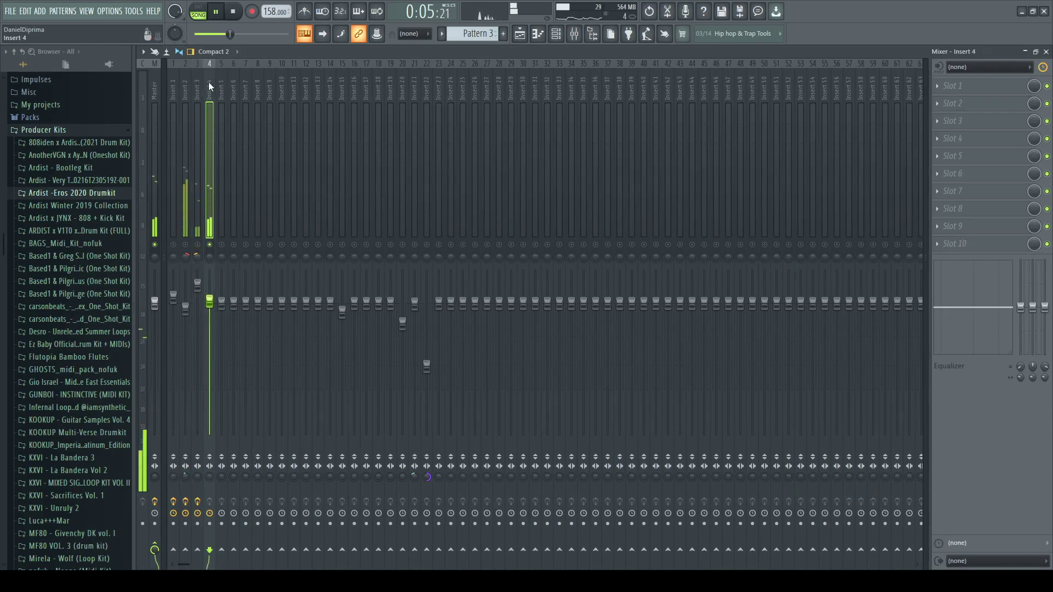
pyautogui.click(806, 215)
pyautogui.moveTo(236, 238); pyautogui.dragTo(305, 304)
pyautogui.click(400, 54)
pyautogui.press('space')
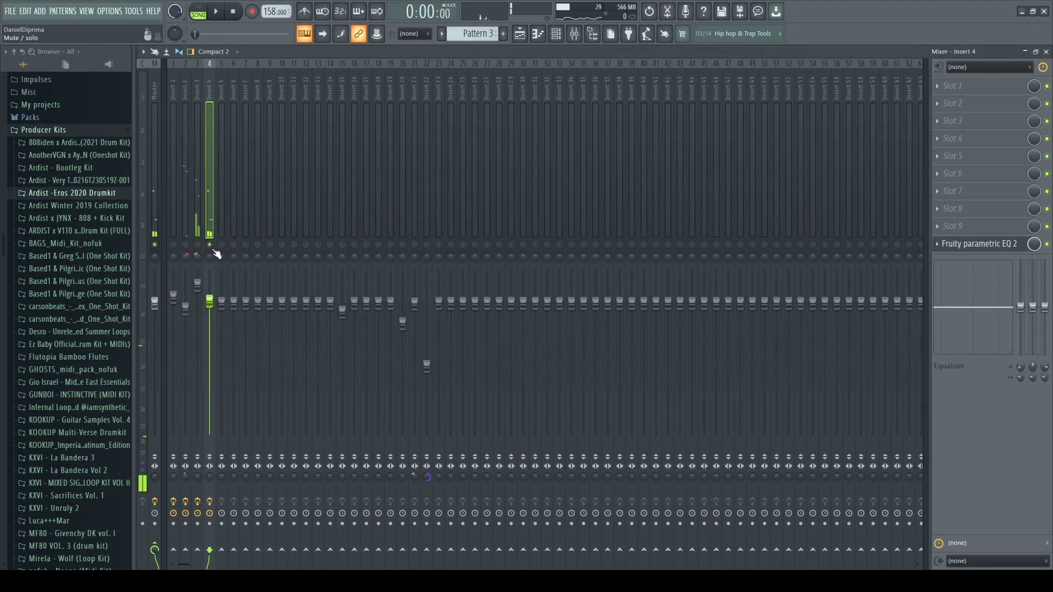
# Step: Move the Pattern 3 #2 clip to bar 1 of track 5, and play that track soloed
pyautogui.click(521, 34)
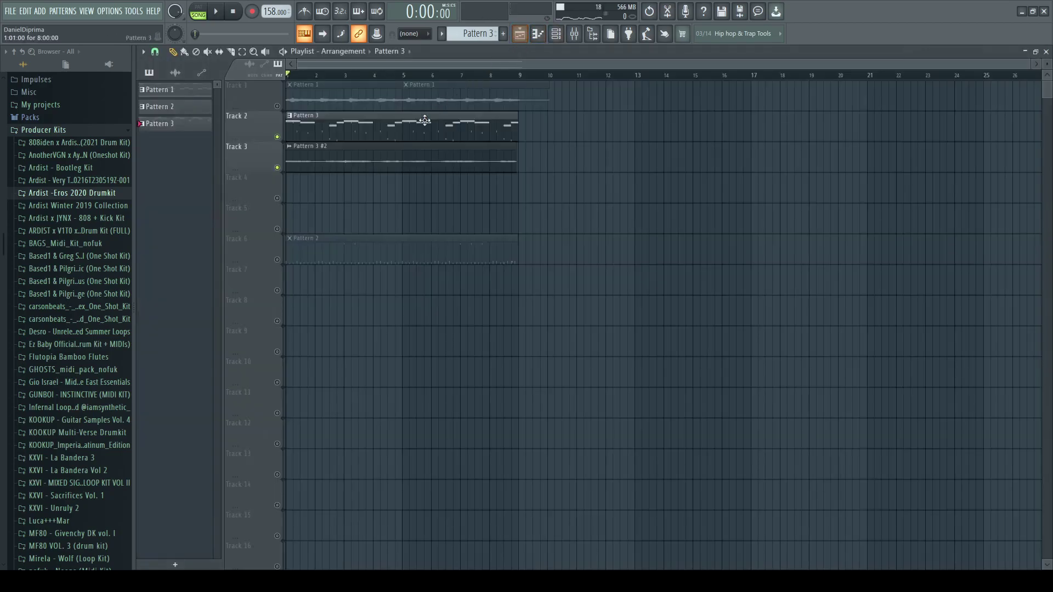
pyautogui.moveTo(339, 169); pyautogui.dragTo(287, 229)
pyautogui.press('space')
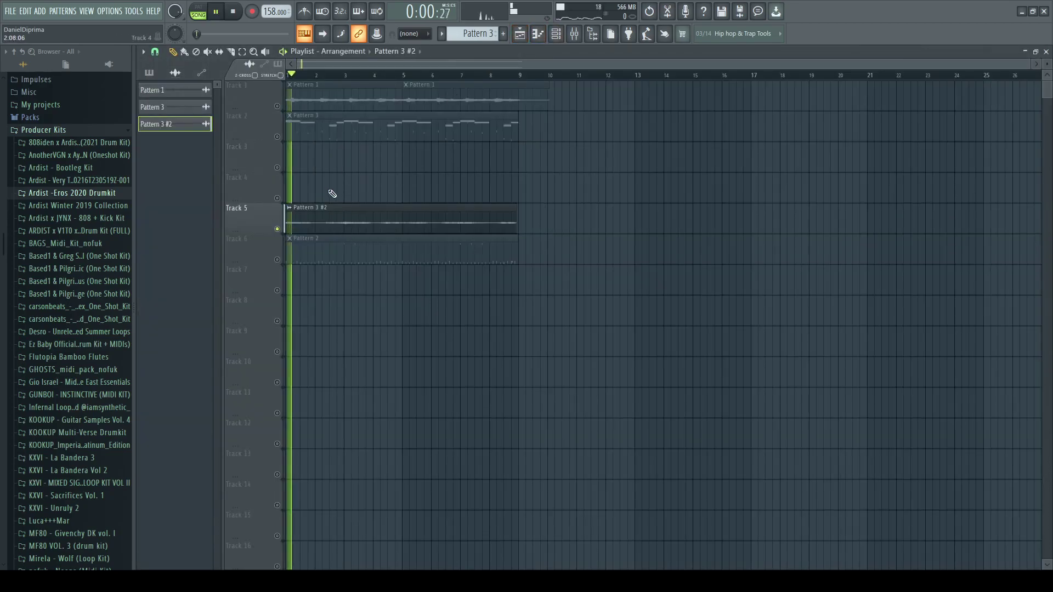
# Step: Check the Kontakt #3 notes of pattern 3, stop playback, and delete the Kontakt #4 channel
pyautogui.click(575, 39)
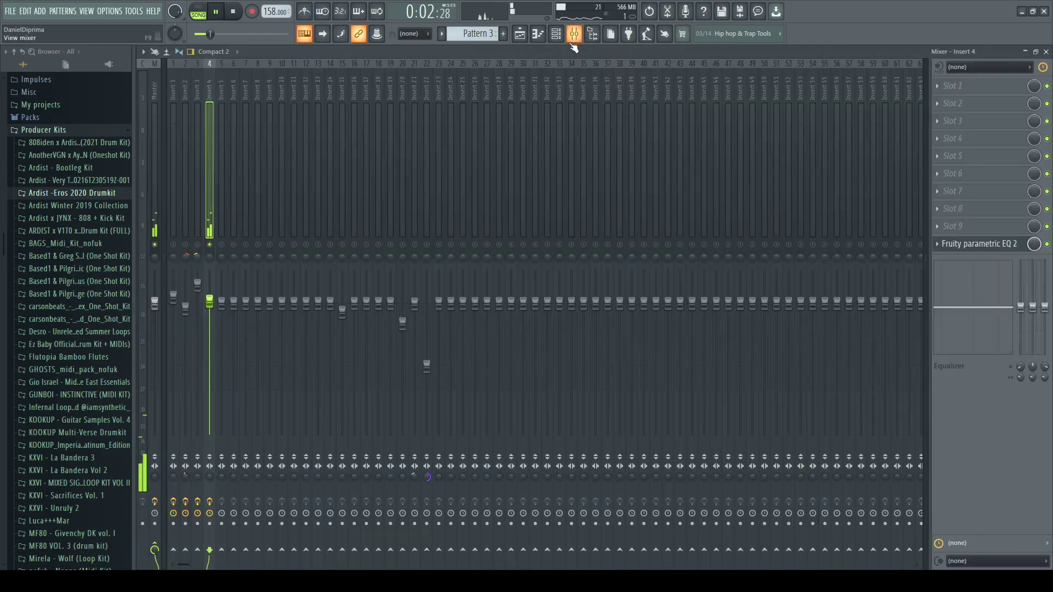
pyautogui.click(556, 34)
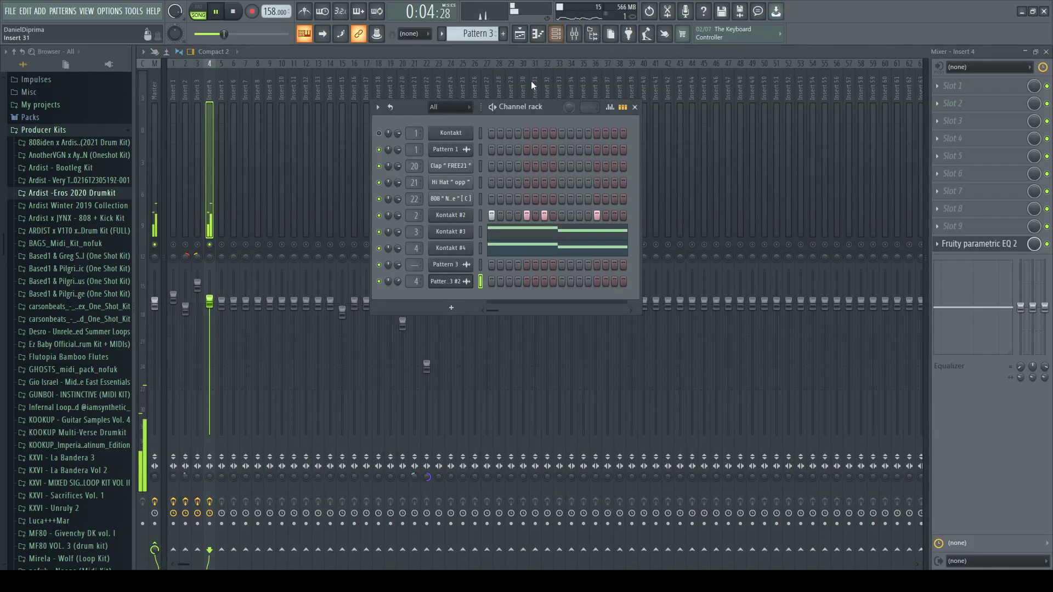
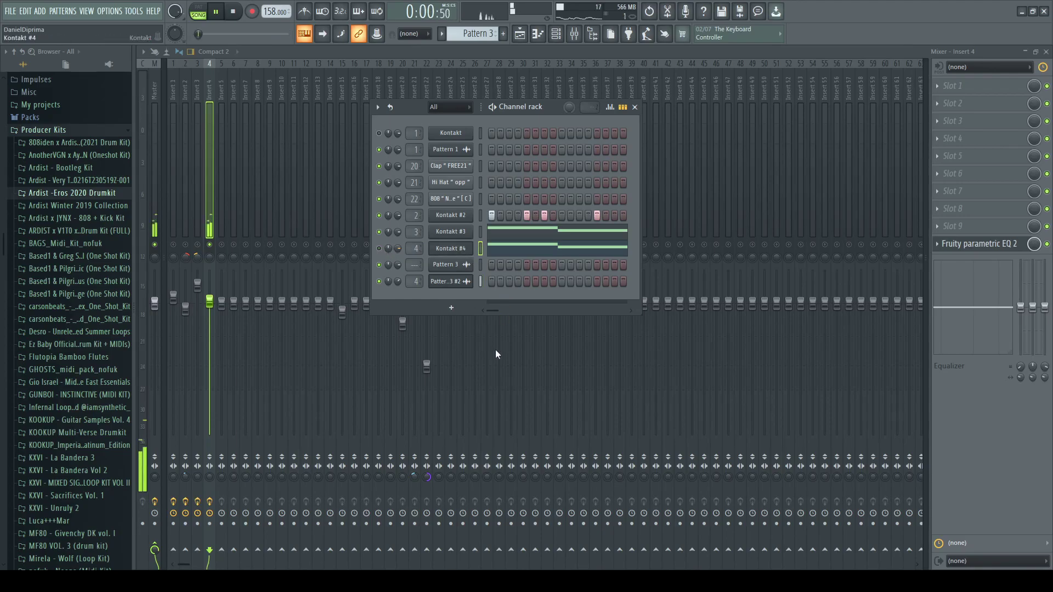
pyautogui.click(500, 230)
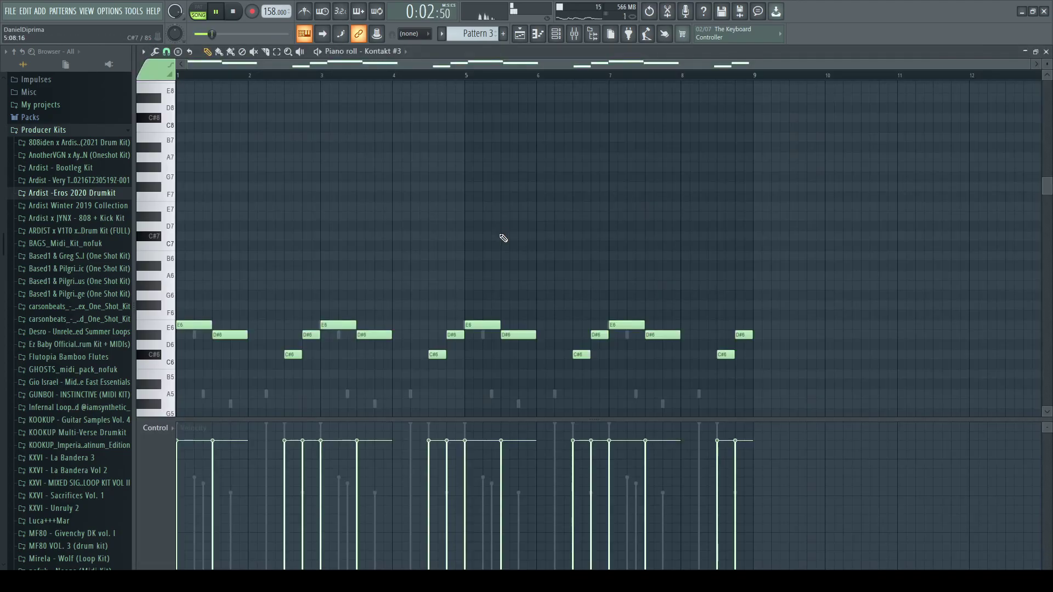
pyautogui.scroll(-5, 501, 235)
pyautogui.scroll(3, 501, 235)
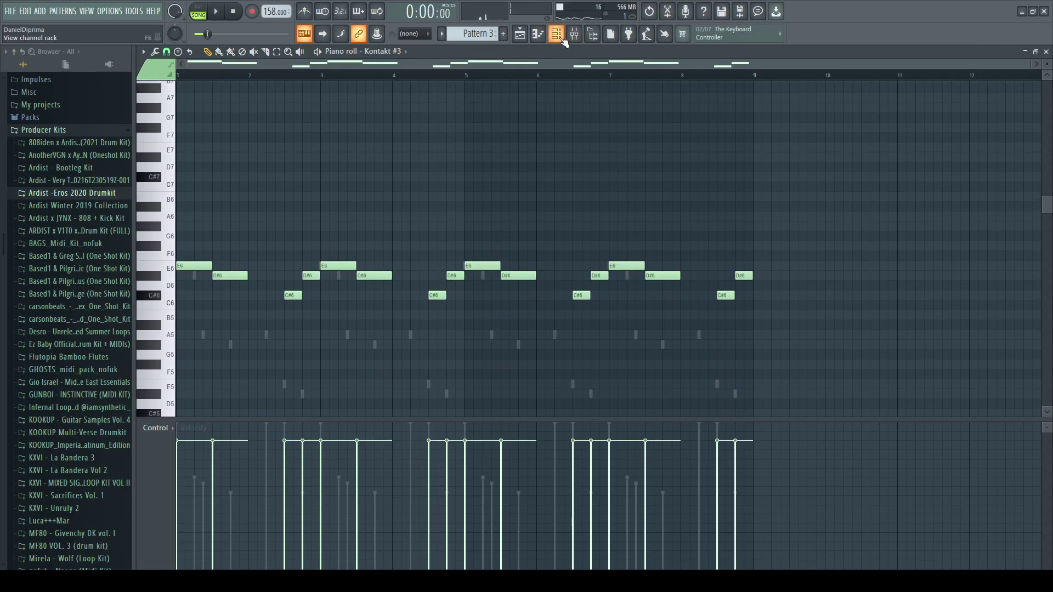
pyautogui.press('space')
pyautogui.click(556, 34)
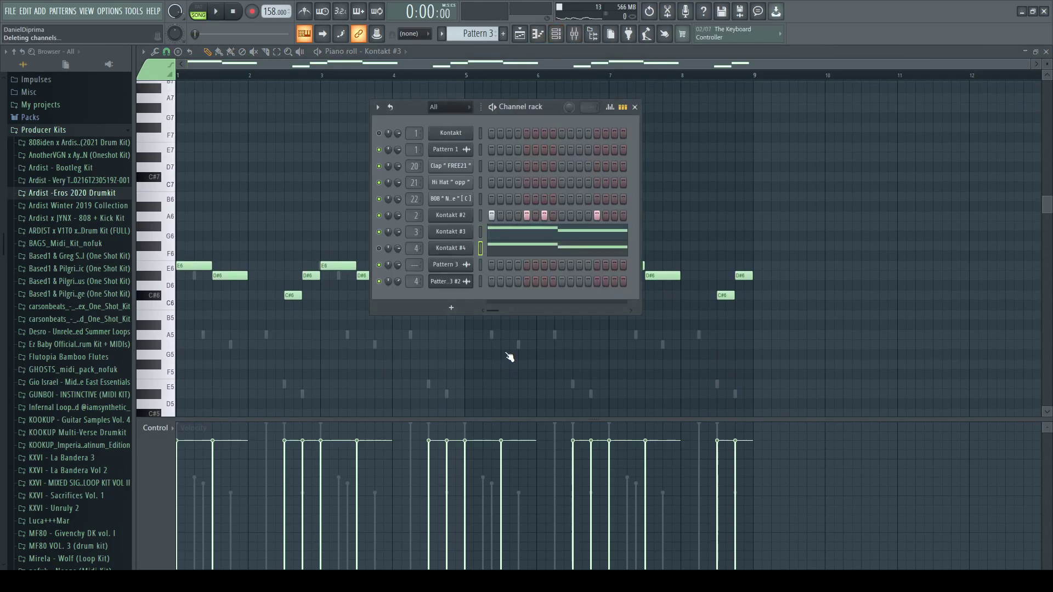
# Step: Re-enable playlist track 2 and Insert 3, and play Pattern 3 together with the Pattern 3 #2 clip
pyautogui.press('F9')
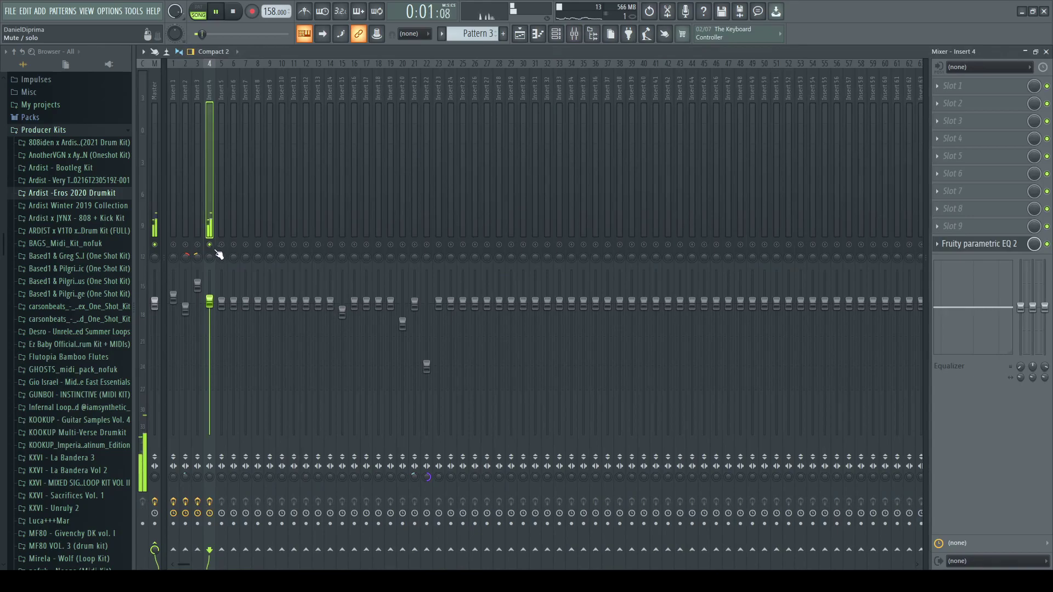
pyautogui.click(520, 34)
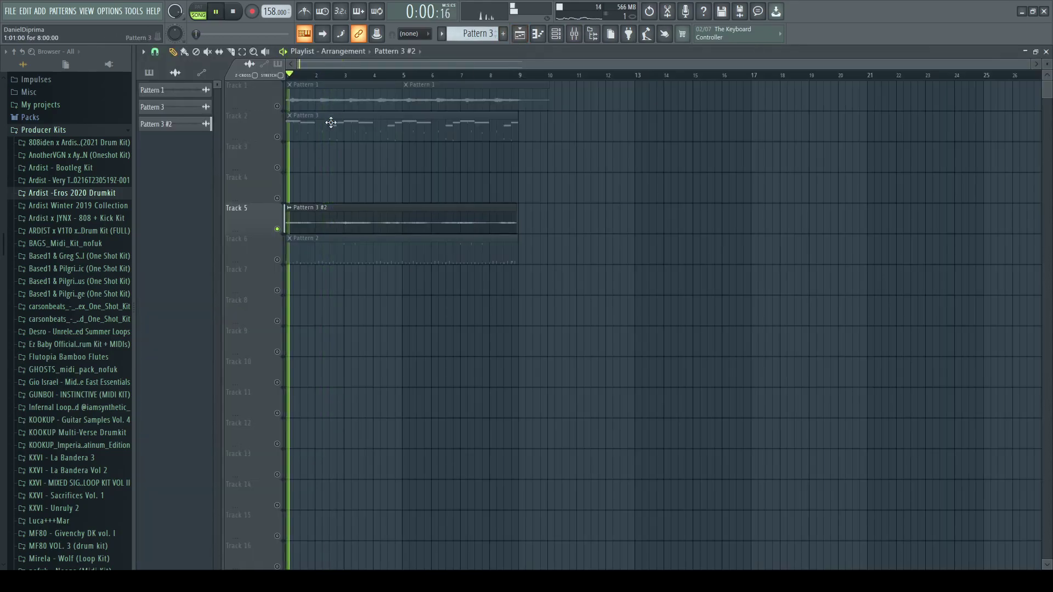
pyautogui.click(574, 34)
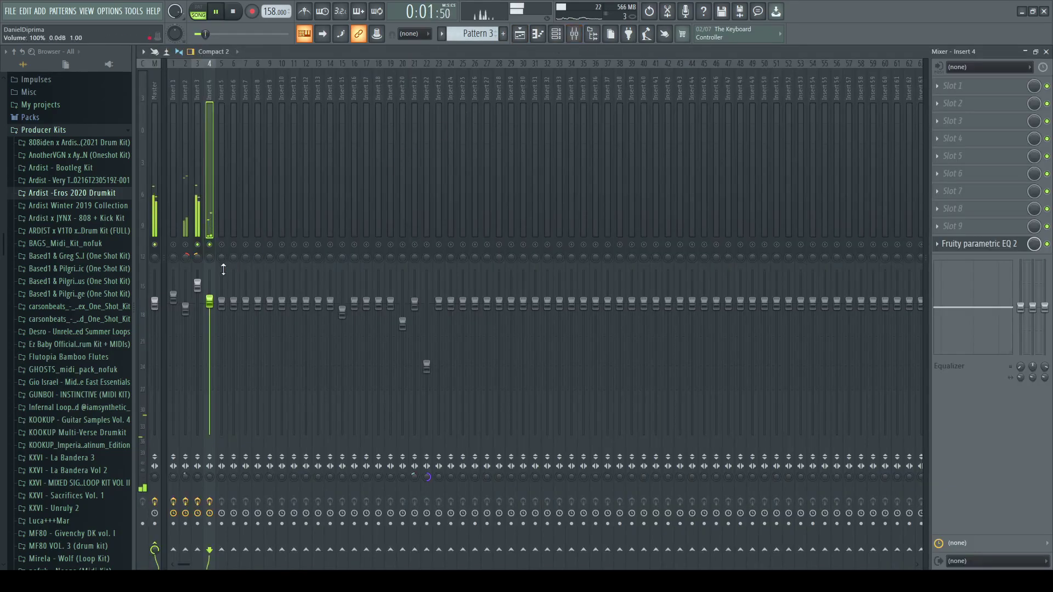
# Step: Check the channels' mixer routing, raise the volume of Insert 3, and set Insert 4 to about 102%
pyautogui.click(555, 34)
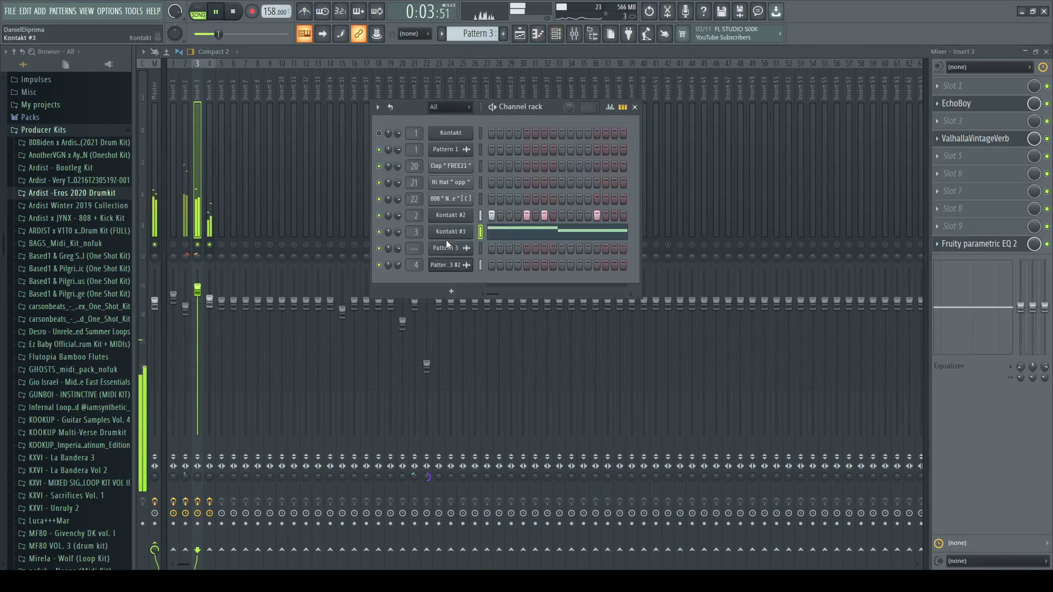
pyautogui.moveTo(198, 291); pyautogui.dragTo(198, 283)
pyautogui.click(210, 301)
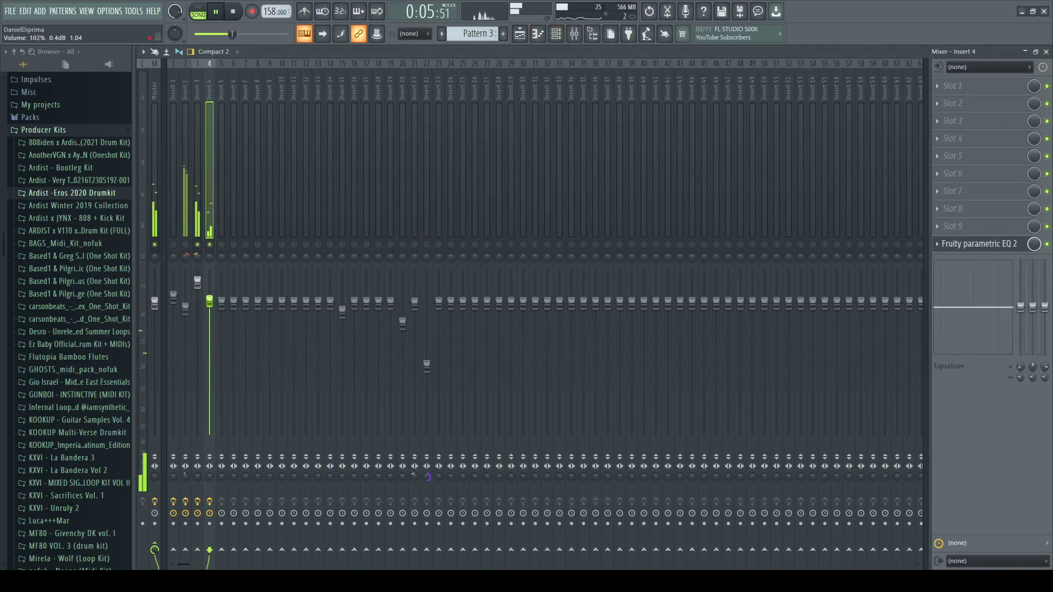
# Step: Add ValhallaVintageVerb to slot 4 of Insert 4 with 28.4% mix, 2.72 s decay and a 330 Hz low cut
pyautogui.click(966, 244)
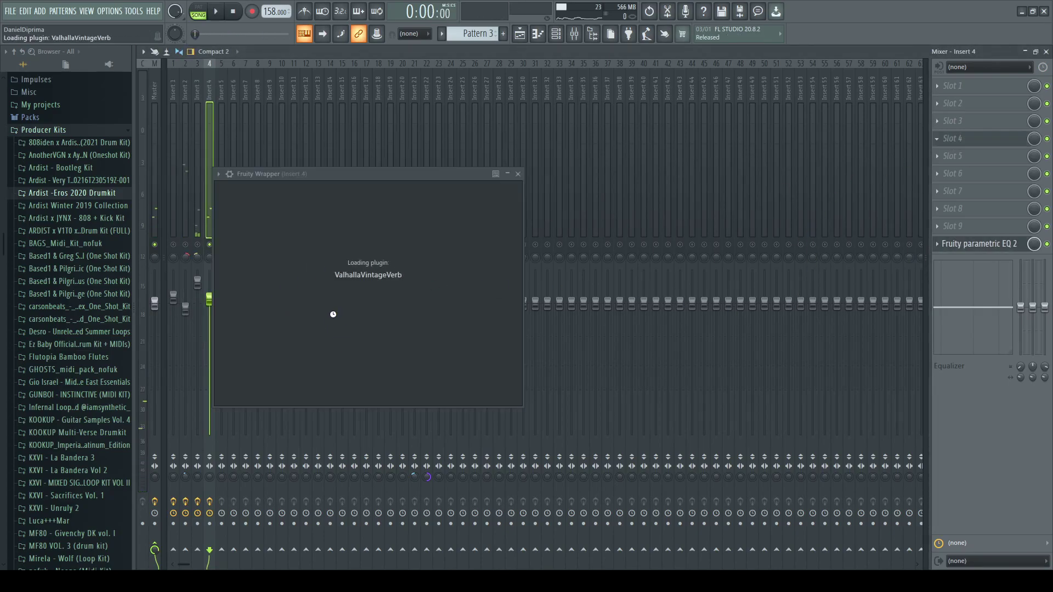
pyautogui.moveTo(265, 273); pyautogui.dragTo(266, 364)
pyautogui.moveTo(314, 277); pyautogui.dragTo(314, 284)
pyautogui.press('space')
pyautogui.moveTo(686, 333); pyautogui.dragTo(683, 306)
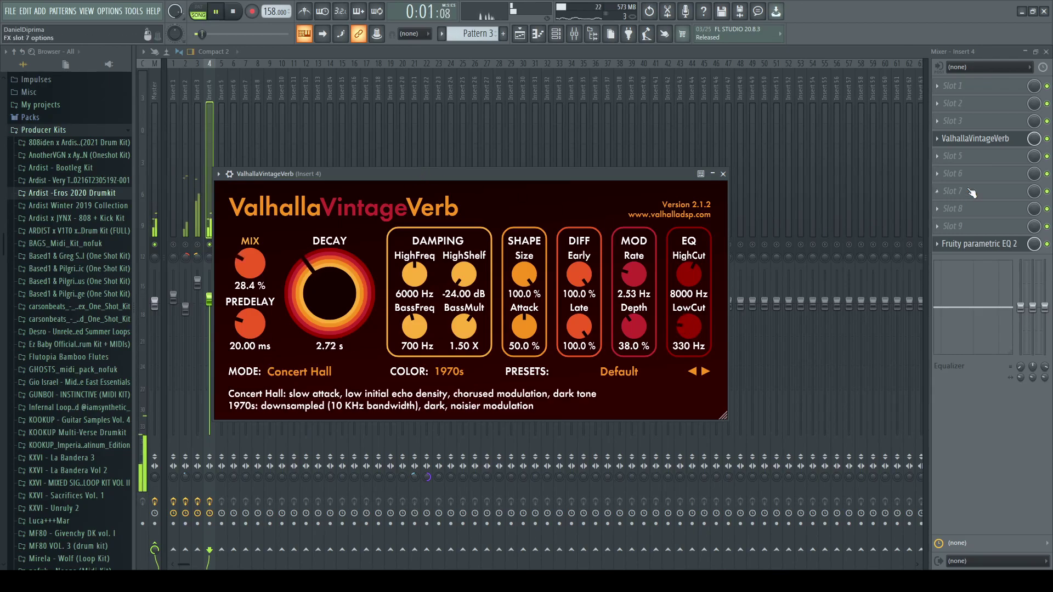
# Step: Add ValhallaUberMod to slot 3 of Insert 4 and choose the WoozySyncedReverse preset
pyautogui.click(934, 137)
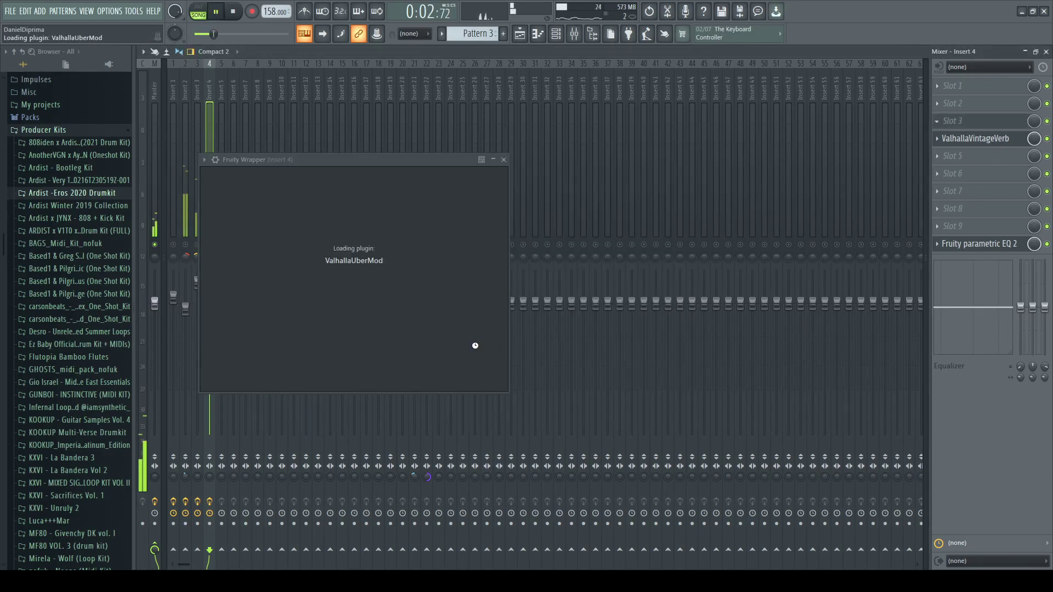
pyautogui.press('space')
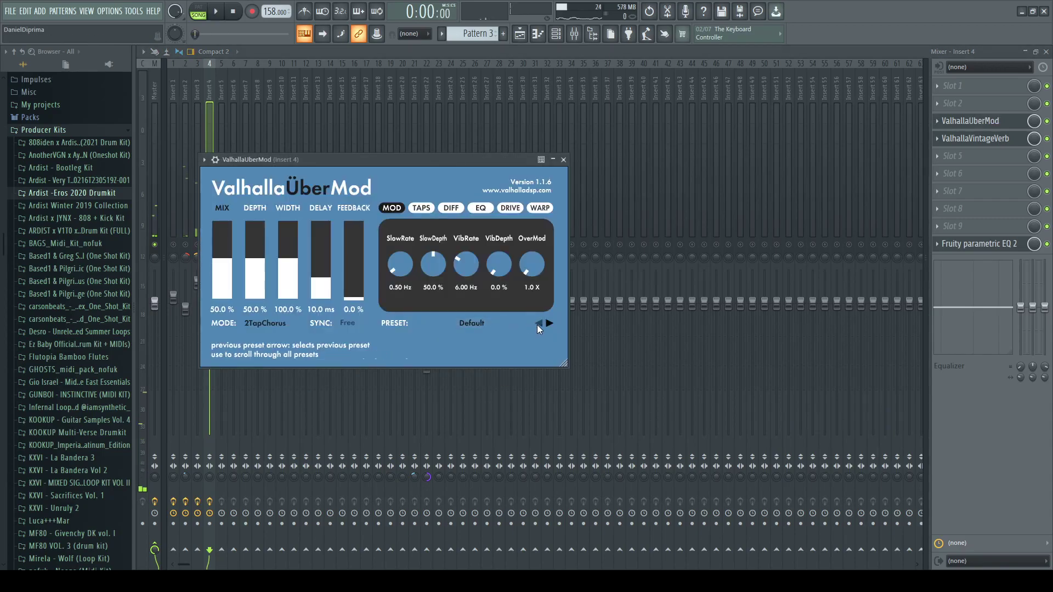
pyautogui.click(538, 324)
pyautogui.click(539, 324)
pyautogui.click(539, 324)
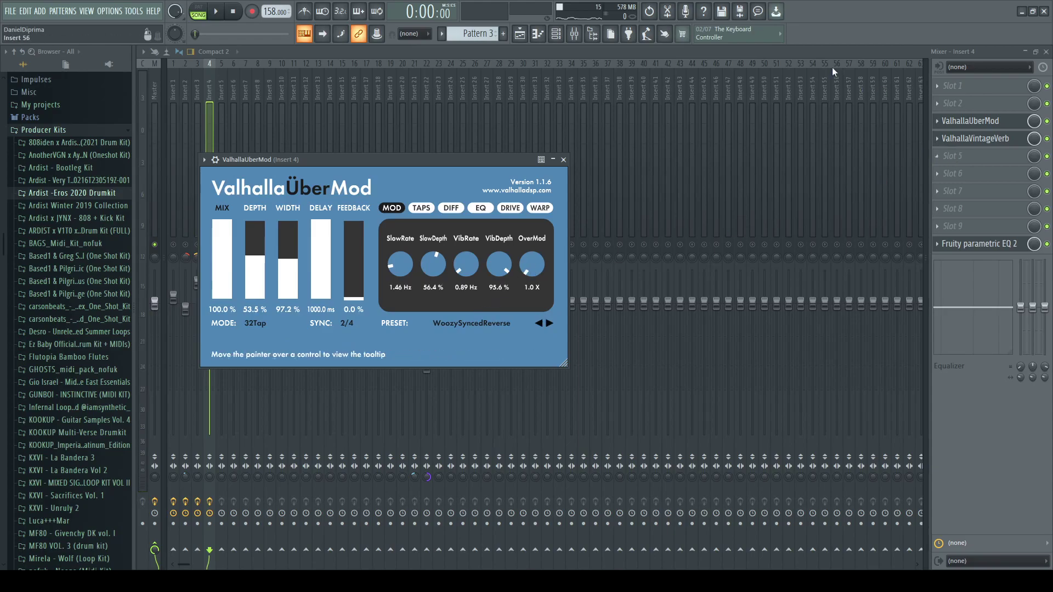
pyautogui.click(818, 50)
# Step: Play the song while raising Insert 4 slightly and lowering Insert 2 to about 92% volume
pyautogui.press('space')
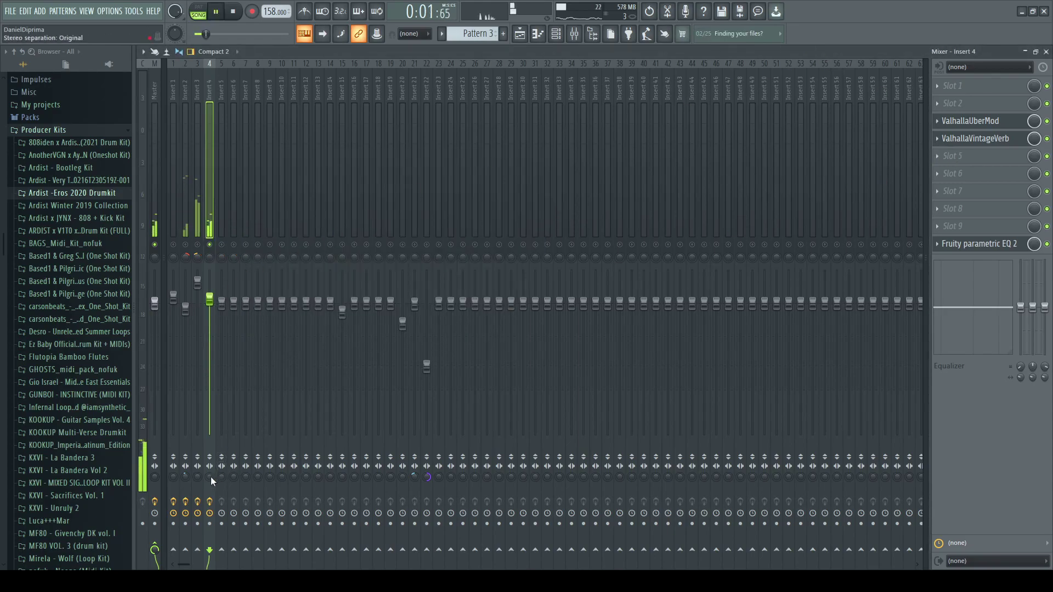
pyautogui.moveTo(206, 34); pyautogui.dragTo(219, 34)
pyautogui.moveTo(210, 299); pyautogui.dragTo(185, 314)
pyautogui.click(197, 282)
pyautogui.click(211, 298)
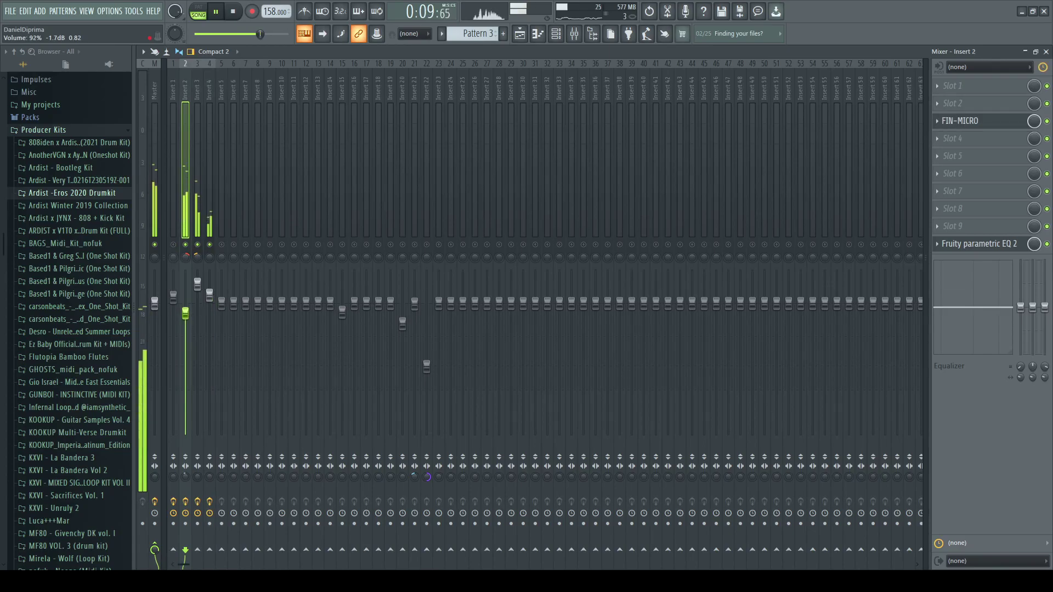
# Step: Replay the song from the start and raise Insert 4's volume to about 123%
pyautogui.click(520, 34)
pyautogui.press('space')
pyautogui.press('space')
pyautogui.press('F9')
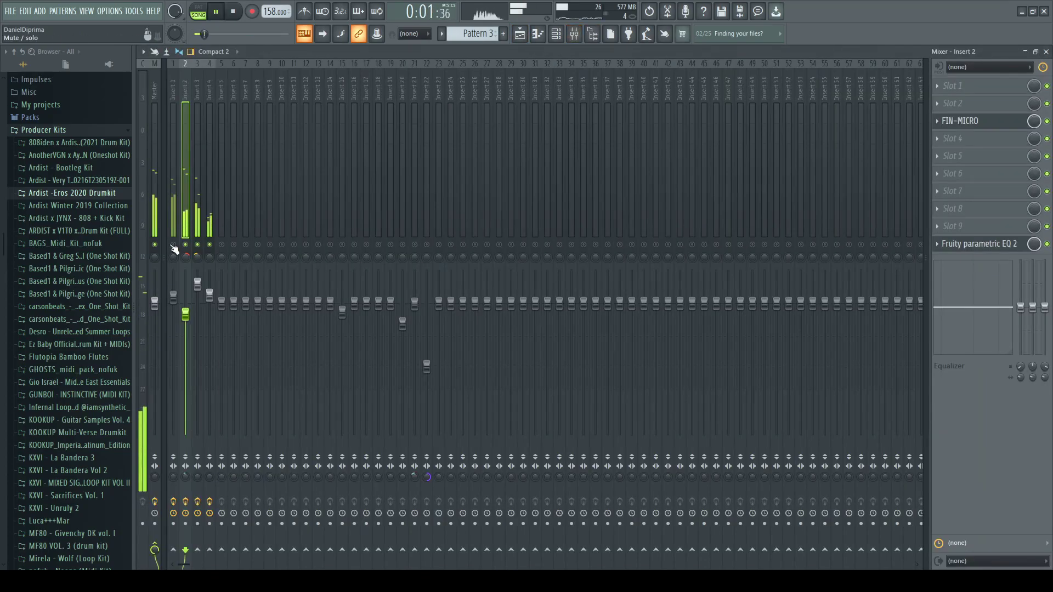
pyautogui.moveTo(198, 283); pyautogui.dragTo(210, 290)
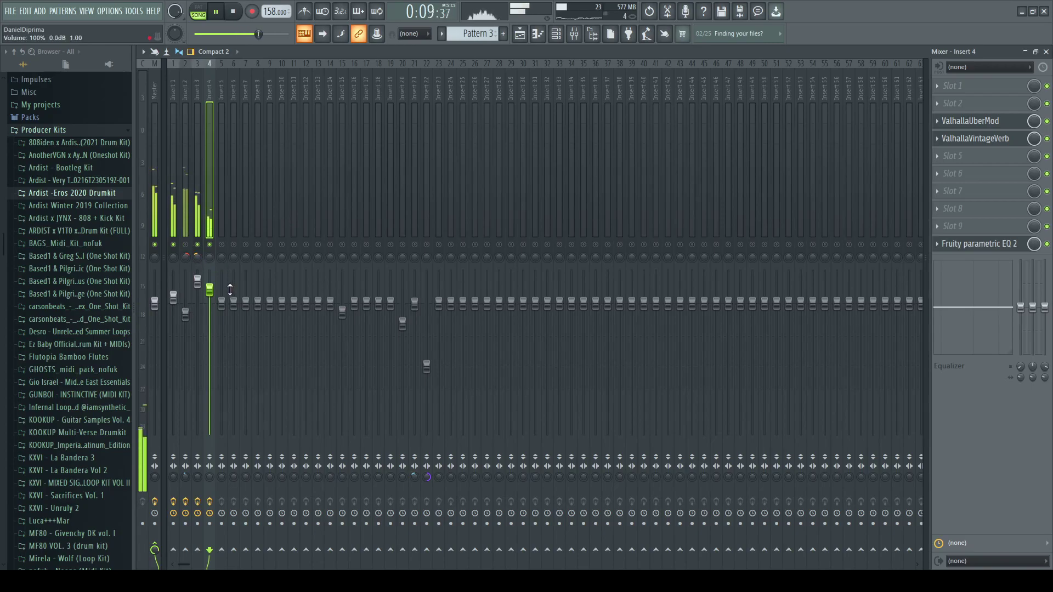
pyautogui.moveTo(221, 293); pyautogui.dragTo(210, 273)
# Step: Compare Insert 4 soloed and with the other melody inserts, and fine-tune its volume
pyautogui.rightClick(210, 244)
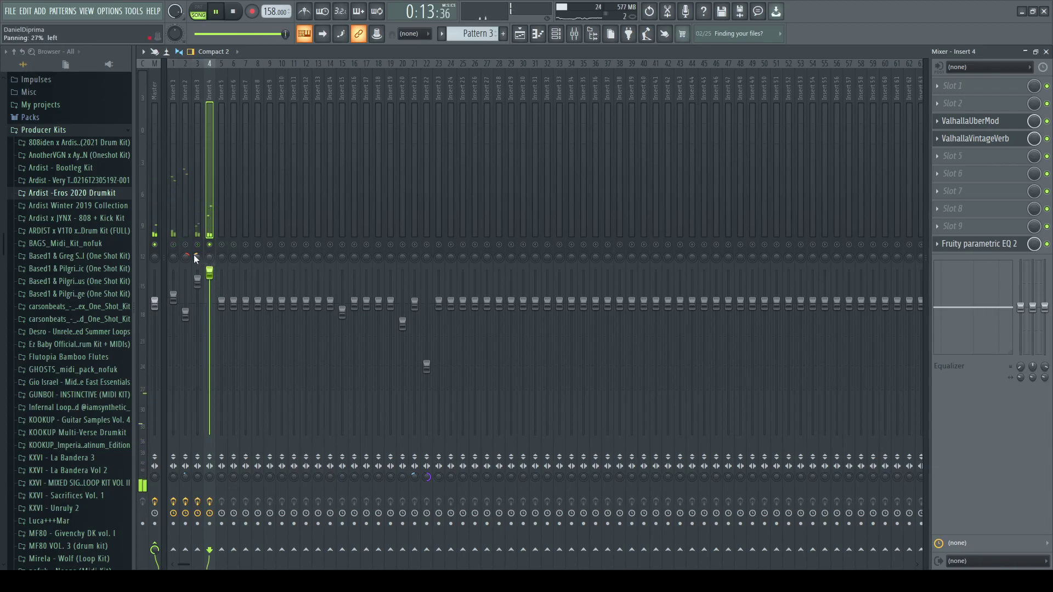
pyautogui.click(174, 245)
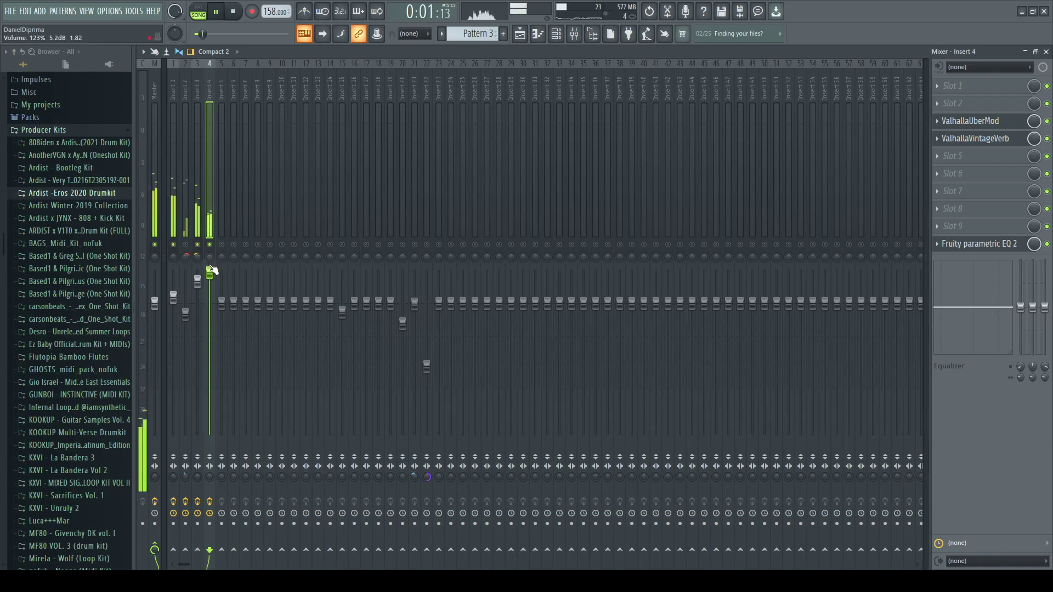
pyautogui.moveTo(216, 280); pyautogui.dragTo(217, 276)
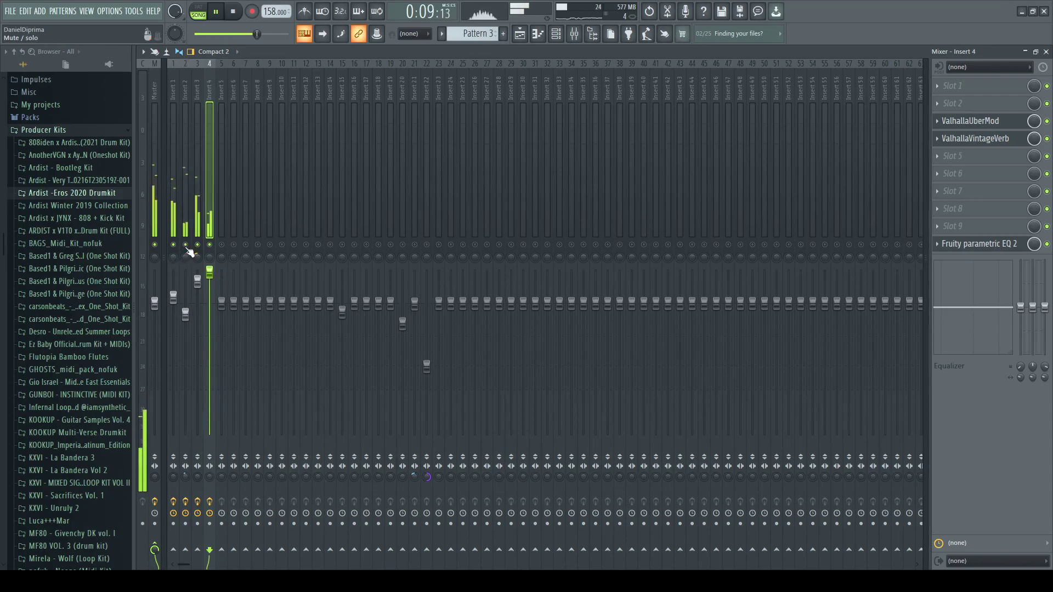
# Step: Rebalance the melody inserts by raising Insert 1 slightly and lowering Inserts 3 and 4 a little
pyautogui.moveTo(174, 297); pyautogui.dragTo(198, 288)
pyautogui.moveTo(209, 277); pyautogui.dragTo(208, 280)
pyautogui.click(198, 287)
pyautogui.moveTo(187, 316); pyautogui.dragTo(186, 316)
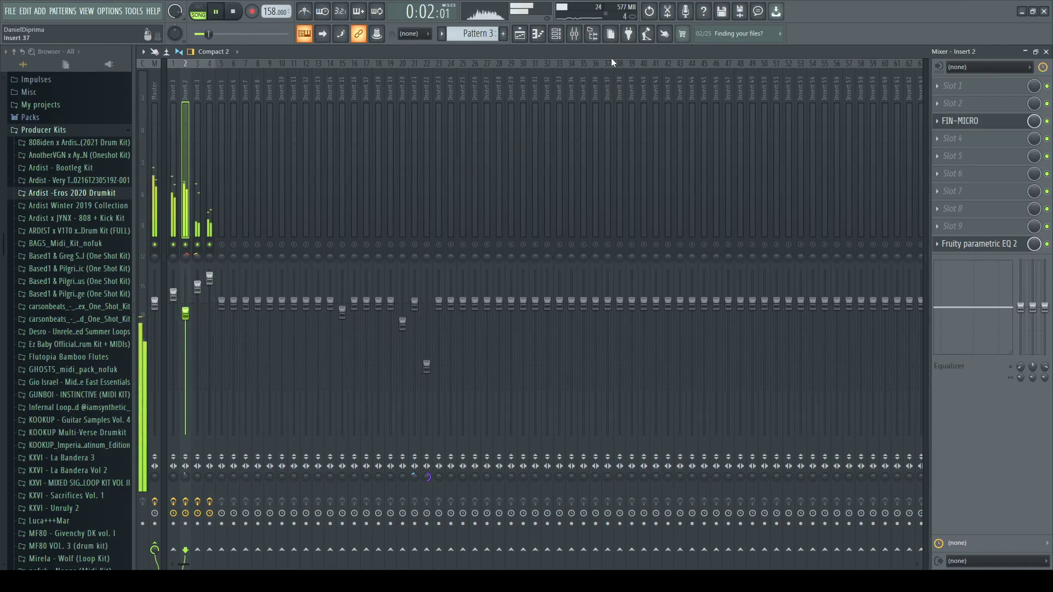
# Step: Split Pattern 3 by channel in the playlist and place the Kontakt #2 clip on Track 3
pyautogui.click(525, 35)
pyautogui.press('space')
pyautogui.click(277, 168)
pyautogui.click(348, 126)
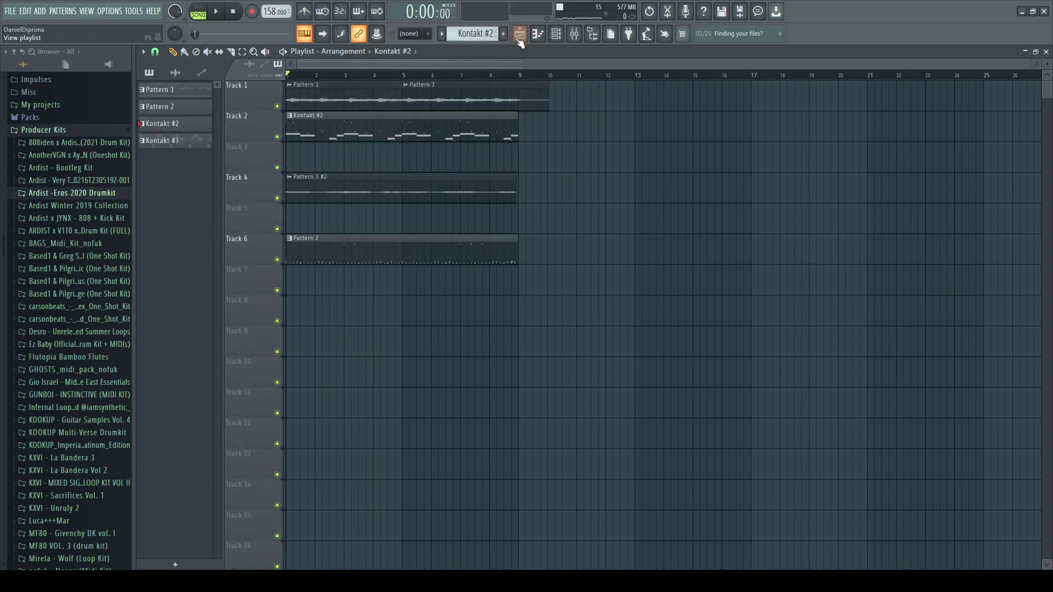
pyautogui.moveTo(448, 121); pyautogui.dragTo(436, 164)
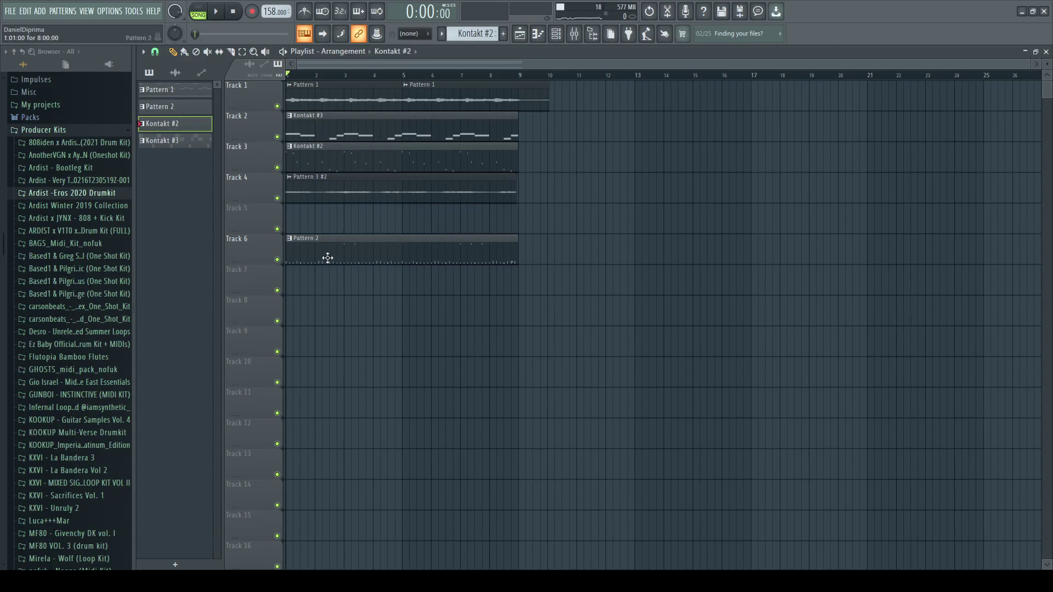
# Step: Unmute the remaining mixer inserts and replay the arrangement with the drums included
pyautogui.press('space')
pyautogui.press('F9')
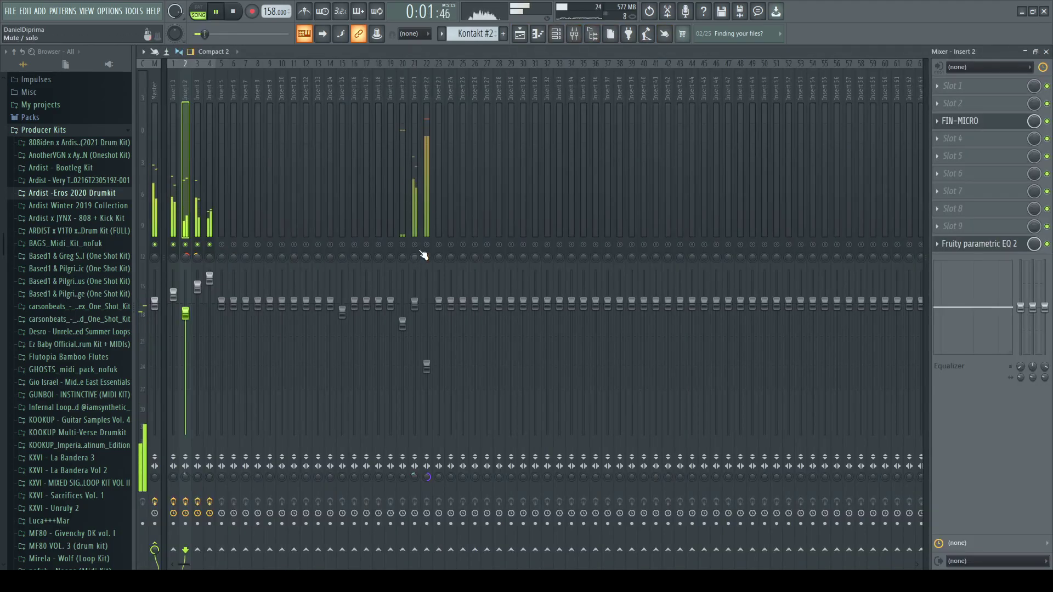
pyautogui.moveTo(210, 278); pyautogui.dragTo(210, 281)
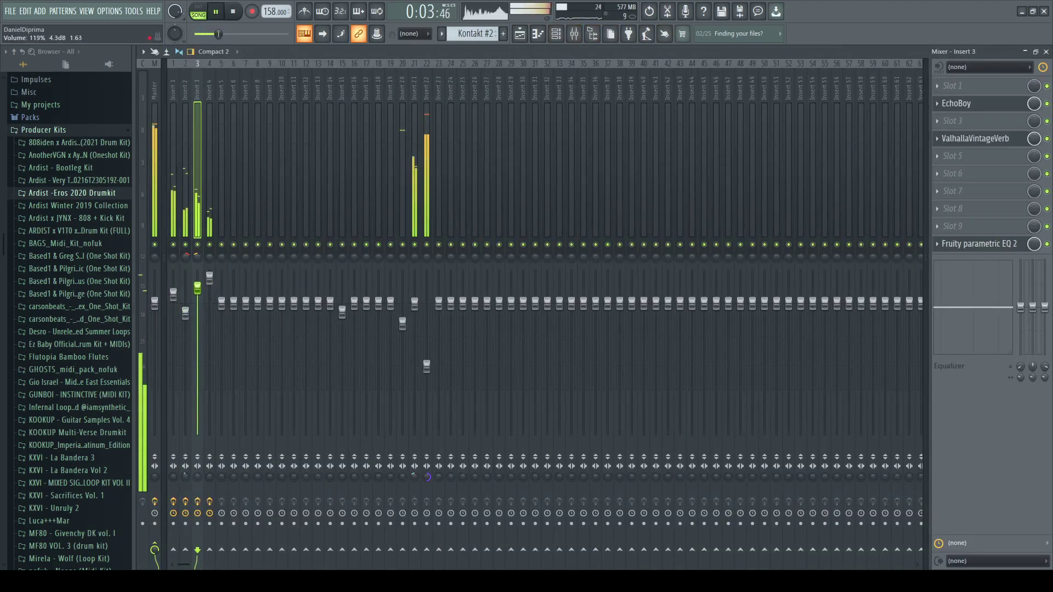
pyautogui.press('F9')
pyautogui.press('space')
pyautogui.press('space')
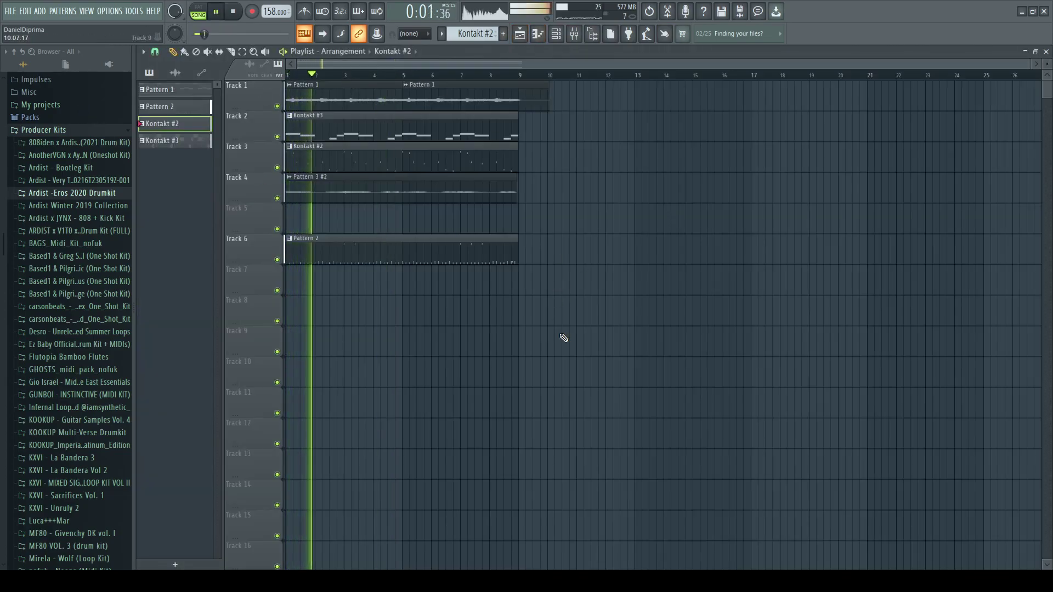
# Step: Raise the volumes of Inserts 1 and 2 slightly against the drums
pyautogui.click(574, 34)
pyautogui.moveTo(187, 314); pyautogui.dragTo(174, 291)
pyautogui.click(210, 279)
pyautogui.moveTo(186, 315)
pyautogui.mouseDown()
pyautogui.moveTo(174, 292)
pyautogui.moveTo(185, 315)
pyautogui.mouseUp()
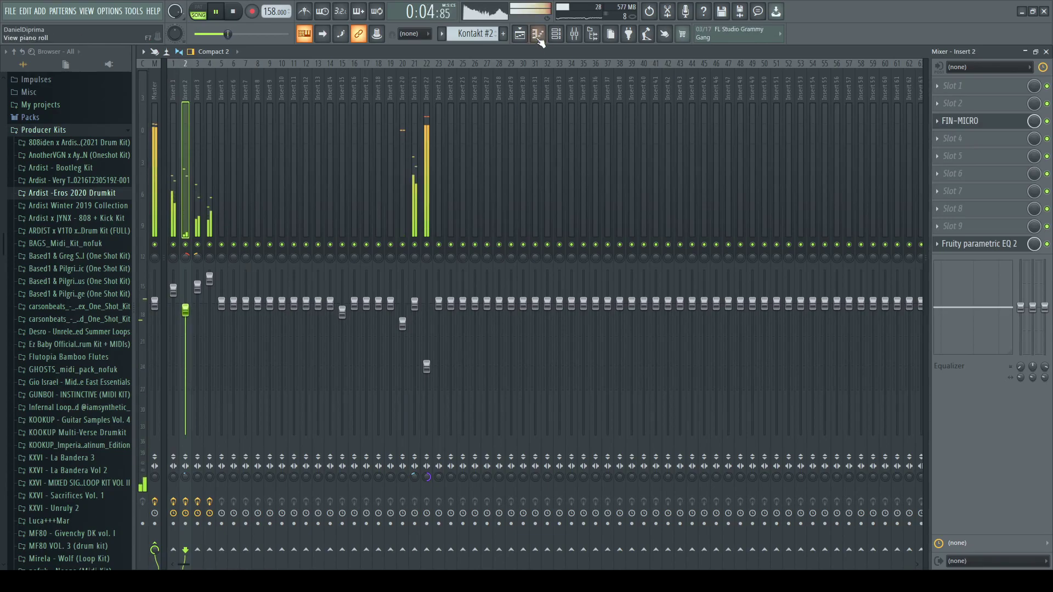
# Step: Select the melody clips on Tracks 1 to 4 in the playlist and save the project
pyautogui.press('F5')
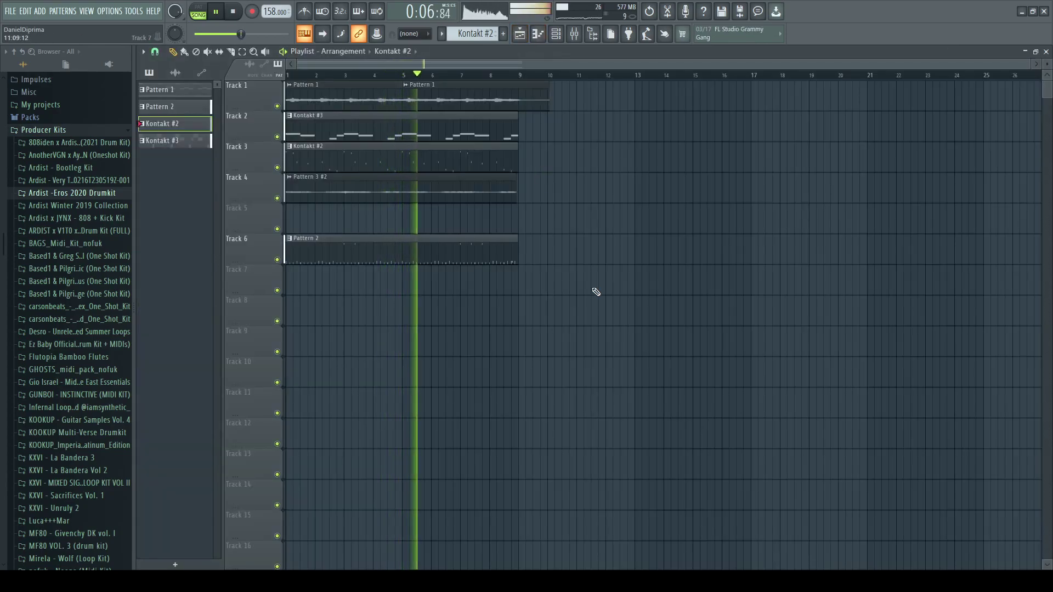
pyautogui.moveTo(589, 236); pyautogui.dragTo(600, 239)
pyautogui.rightClick(634, 253)
pyautogui.moveTo(635, 90); pyautogui.dragTo(297, 220)
pyautogui.keyDown('ctrl'); pyautogui.click(620, 239); pyautogui.keyUp('ctrl')
pyautogui.hotkey('ctrl', 's')
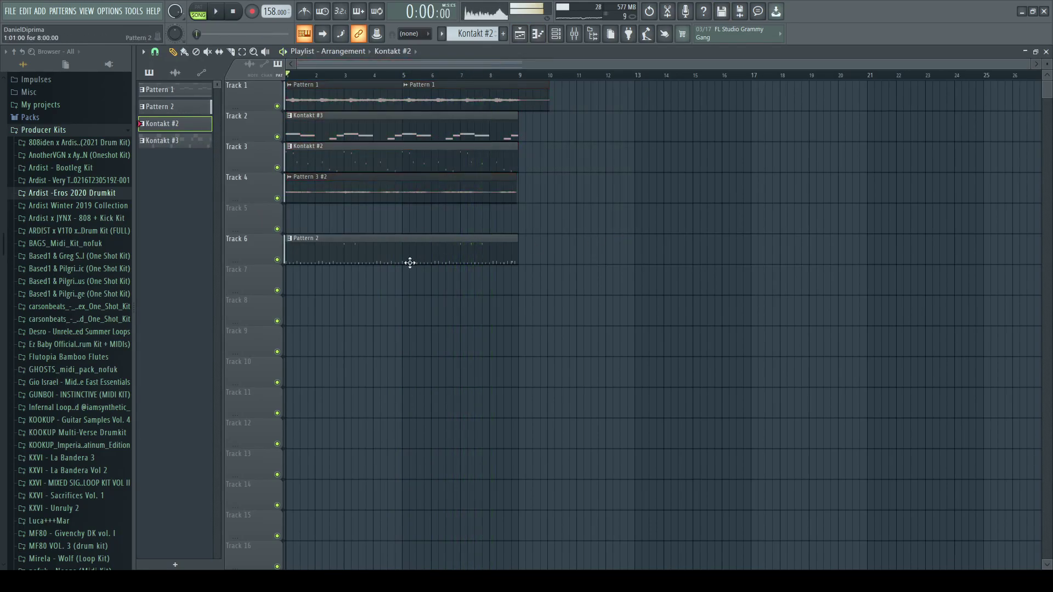
# Step: Add a new Kontakt instrument channel and locate the Afflatus Chapter I Strings library
pyautogui.doubleClick(327, 167)
pyautogui.click(556, 34)
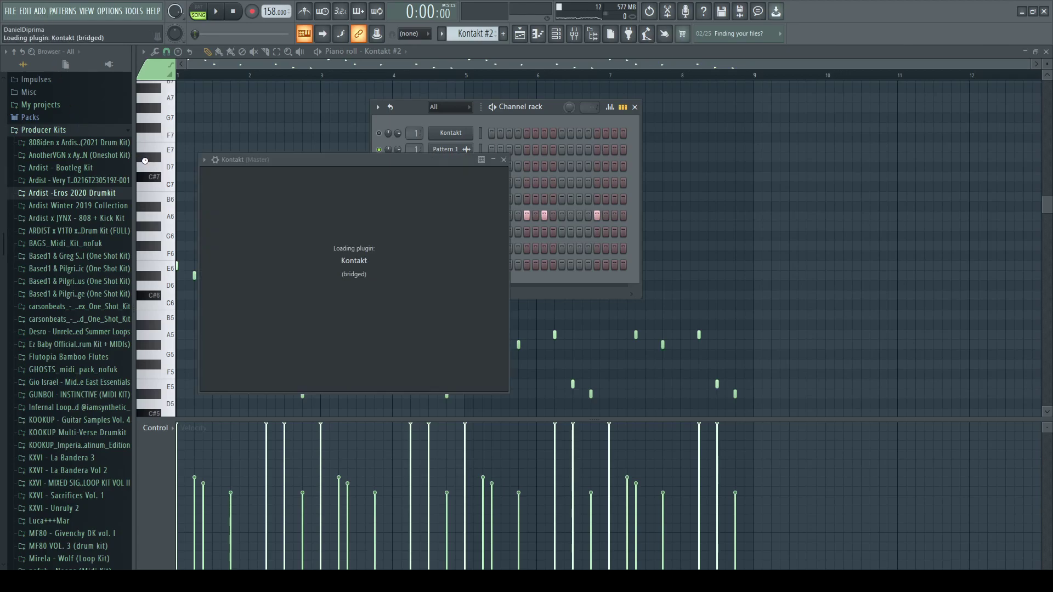
pyautogui.scroll(-10, 375, 242)
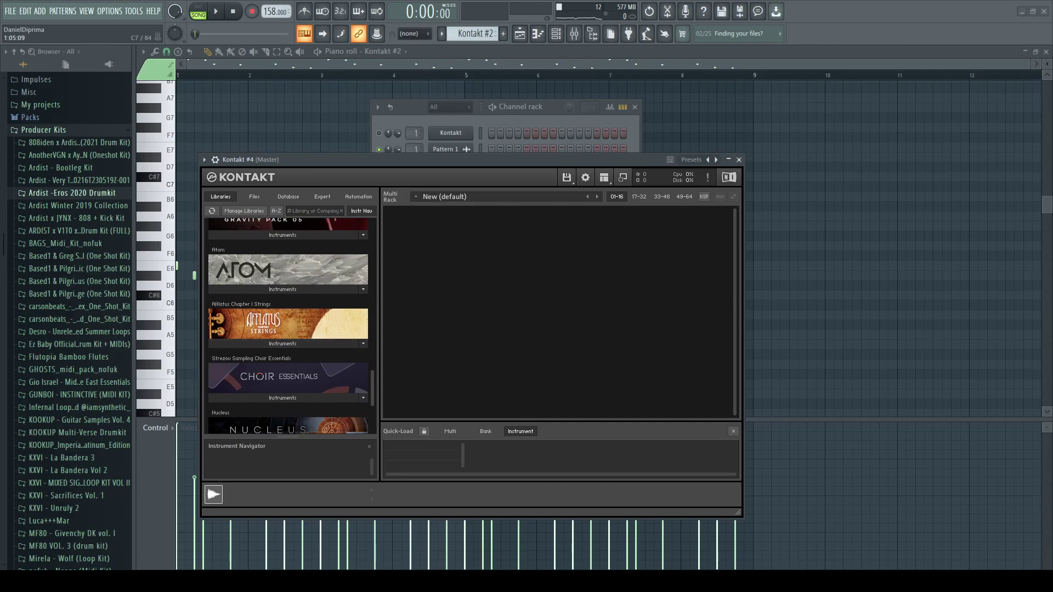
pyautogui.scroll(-2, 288, 326)
pyautogui.scroll(3, 288, 326)
pyautogui.scroll(-1, 288, 326)
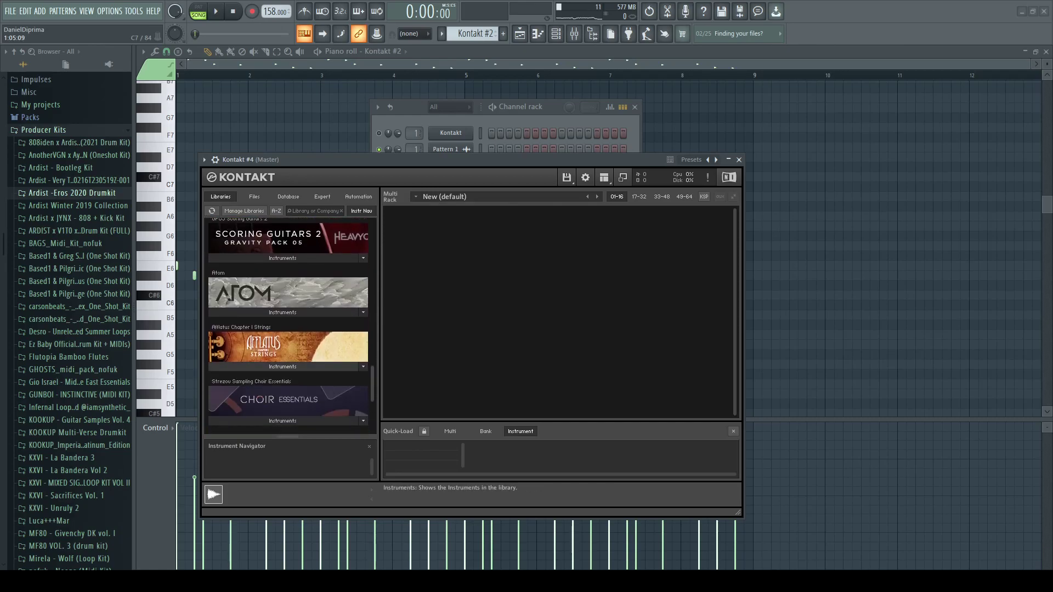
# Step: Load the Pads instrument from the 8. Pads folder of Afflatus Chapter I Strings
pyautogui.click(282, 369)
pyautogui.click(241, 281)
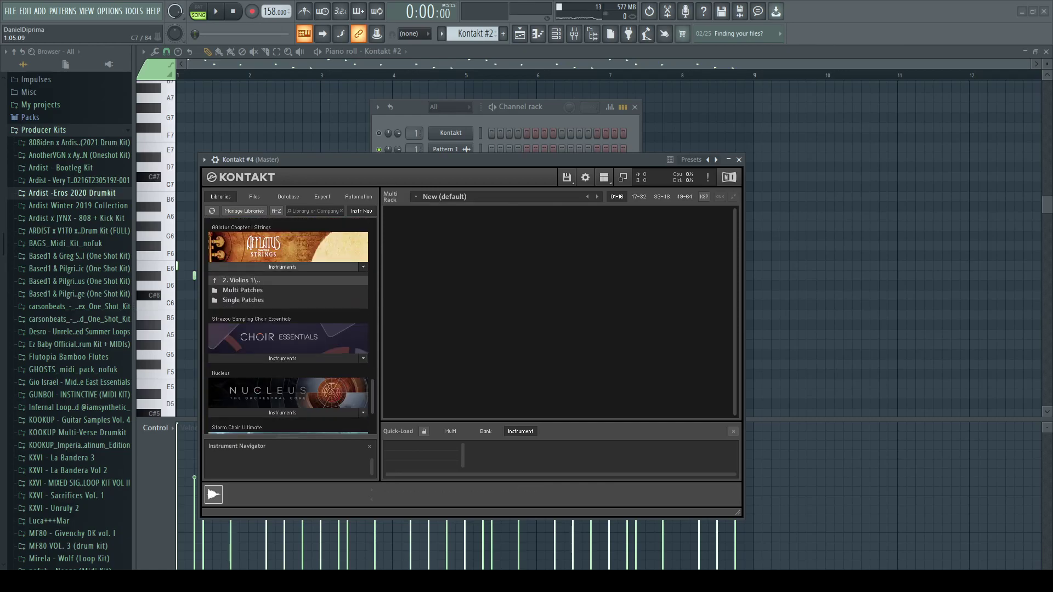
pyautogui.click(242, 281)
pyautogui.doubleClick(233, 359)
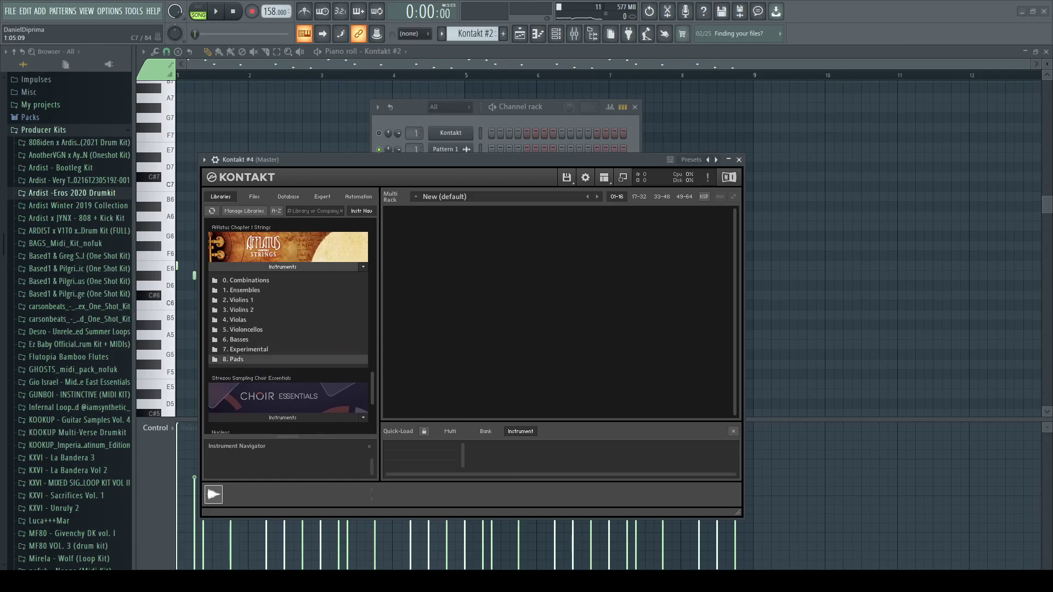
pyautogui.click(234, 290)
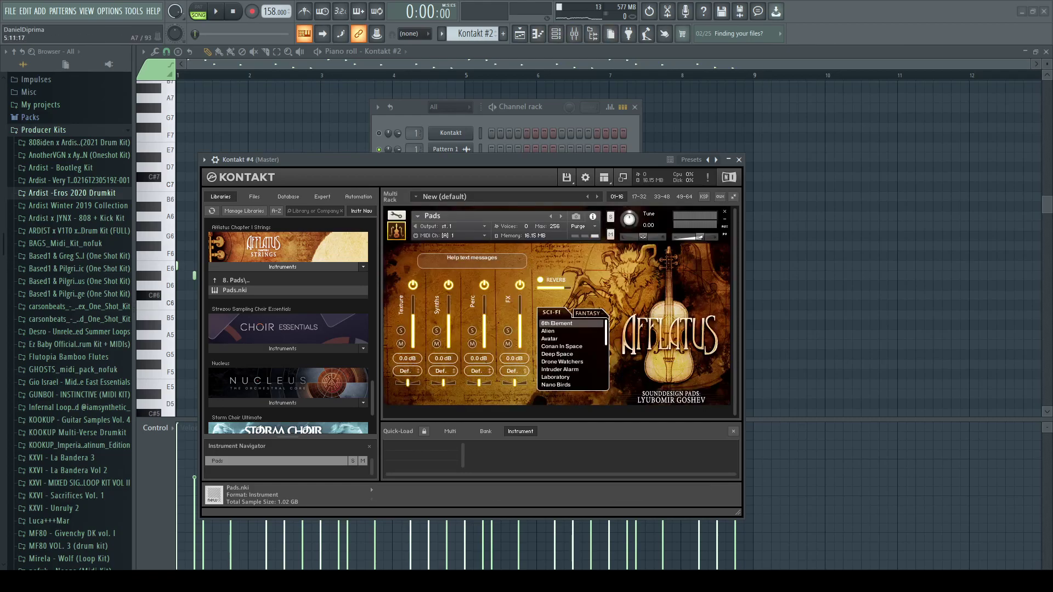
# Step: Route the Kontakt #4 channel to mixer Insert 5 and reopen its instrument window
pyautogui.click(519, 121)
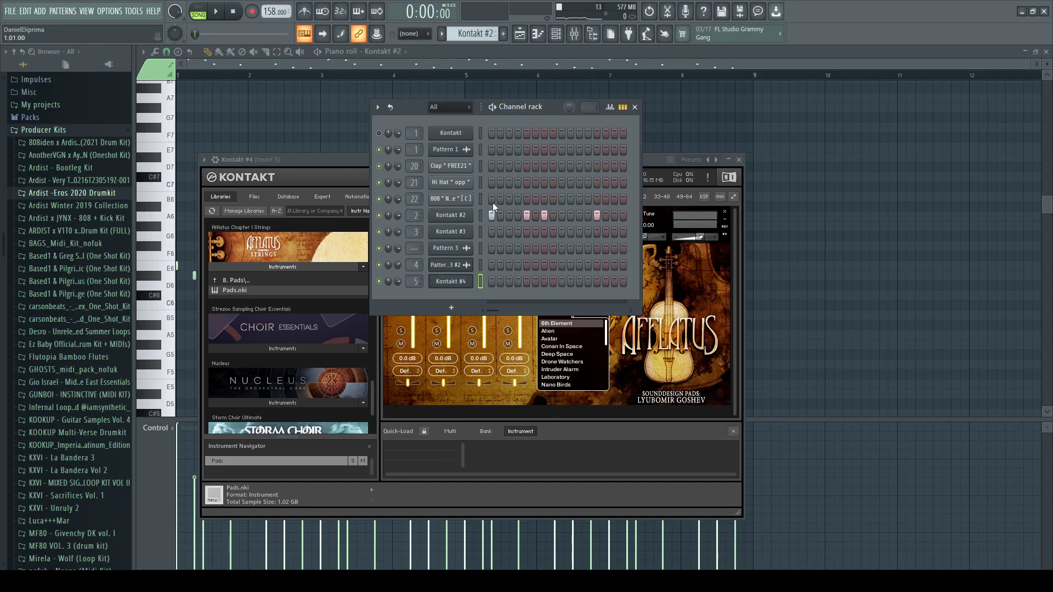
pyautogui.click(460, 282)
pyautogui.click(460, 282)
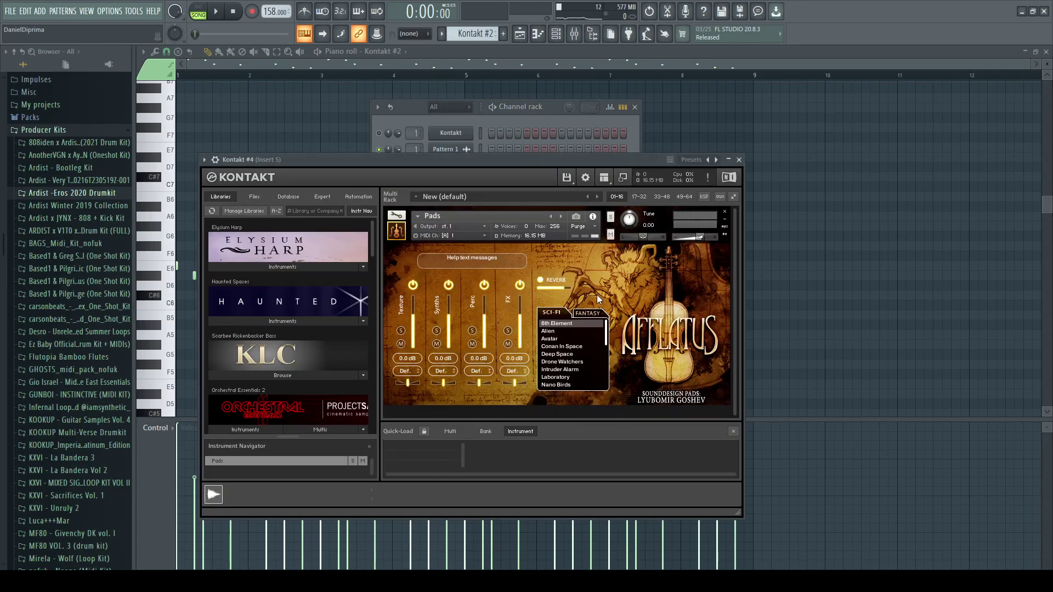
# Step: Mute drum Inserts 20 to 22 during playback, set Insert 2 to about 95%, and fine-tune Inserts 3 and 4
pyautogui.press('F9')
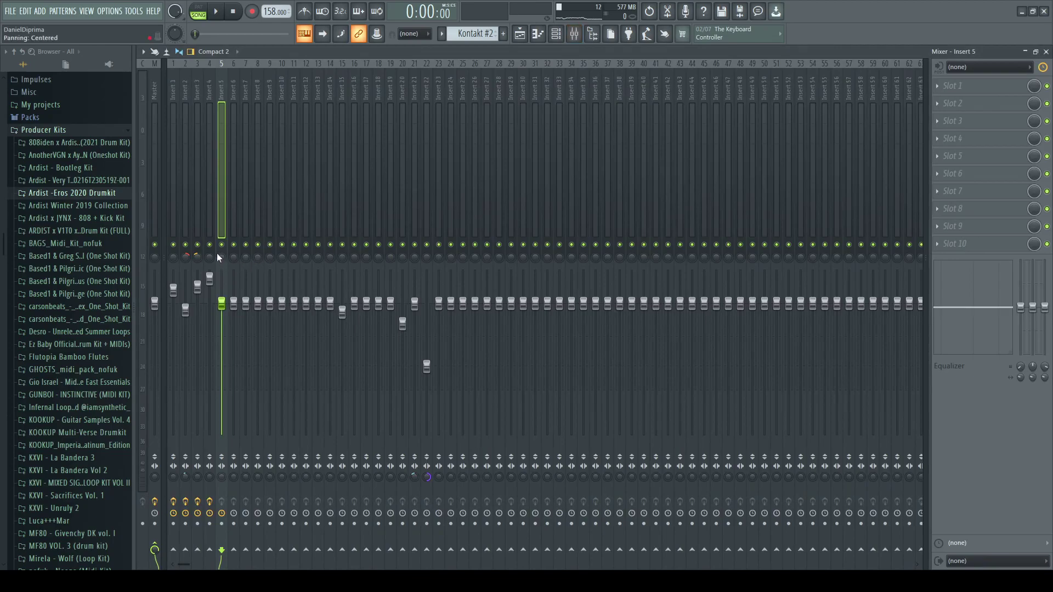
pyautogui.press('space')
pyautogui.moveTo(404, 247); pyautogui.dragTo(428, 247)
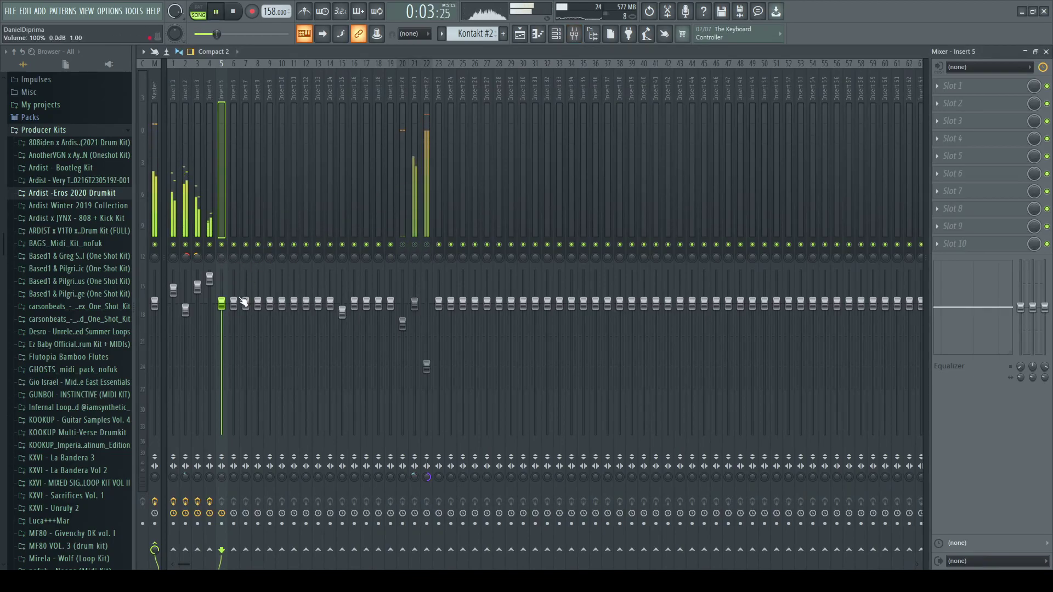
pyautogui.click(211, 281)
pyautogui.click(186, 310)
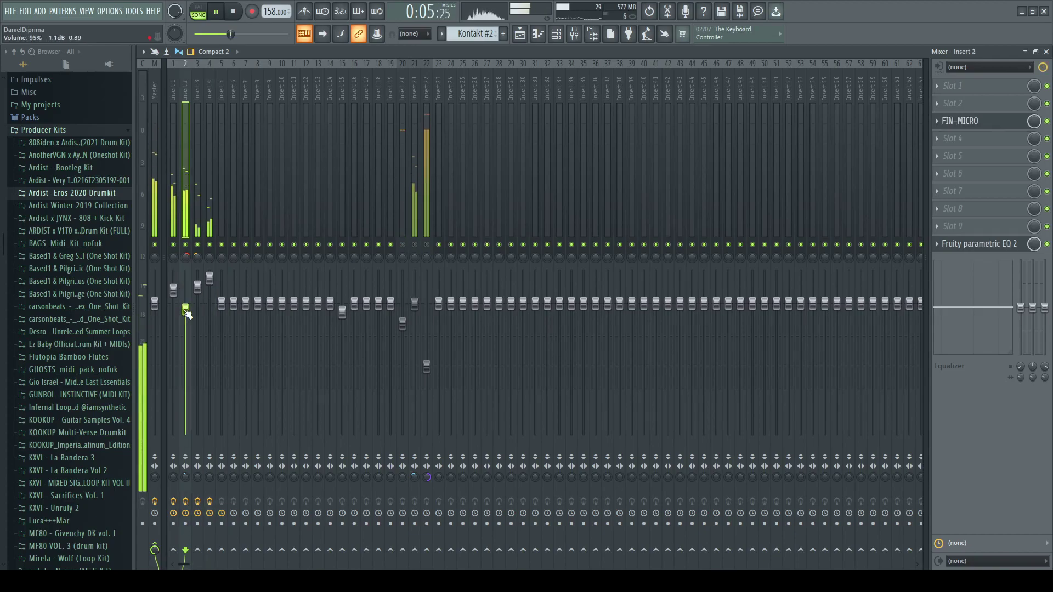
pyautogui.click(206, 289)
pyautogui.click(198, 291)
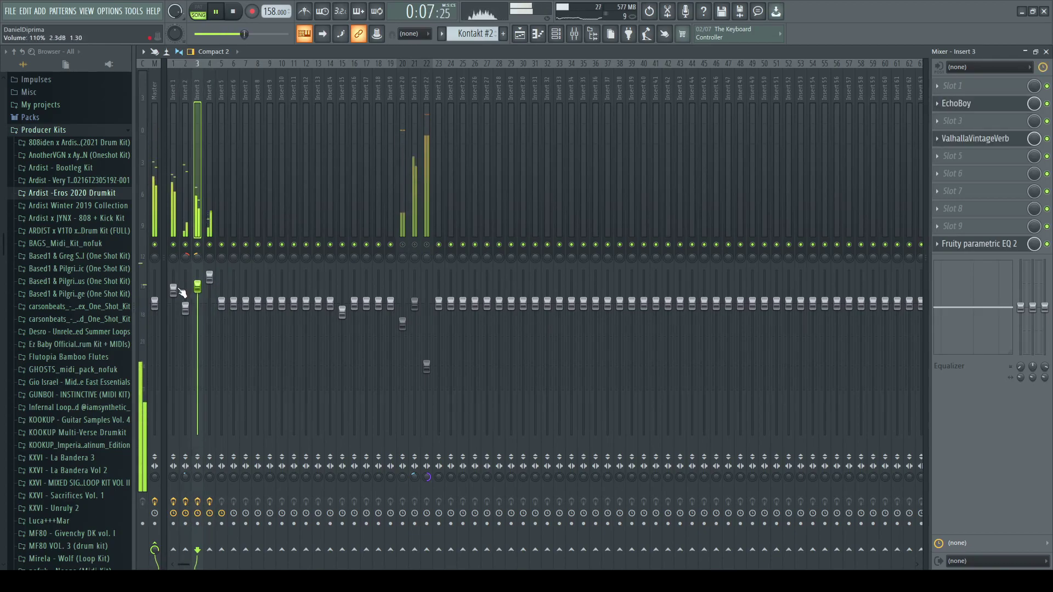
# Step: Stop playback and open the piano roll for the Kontakt #4 channel
pyautogui.click(175, 299)
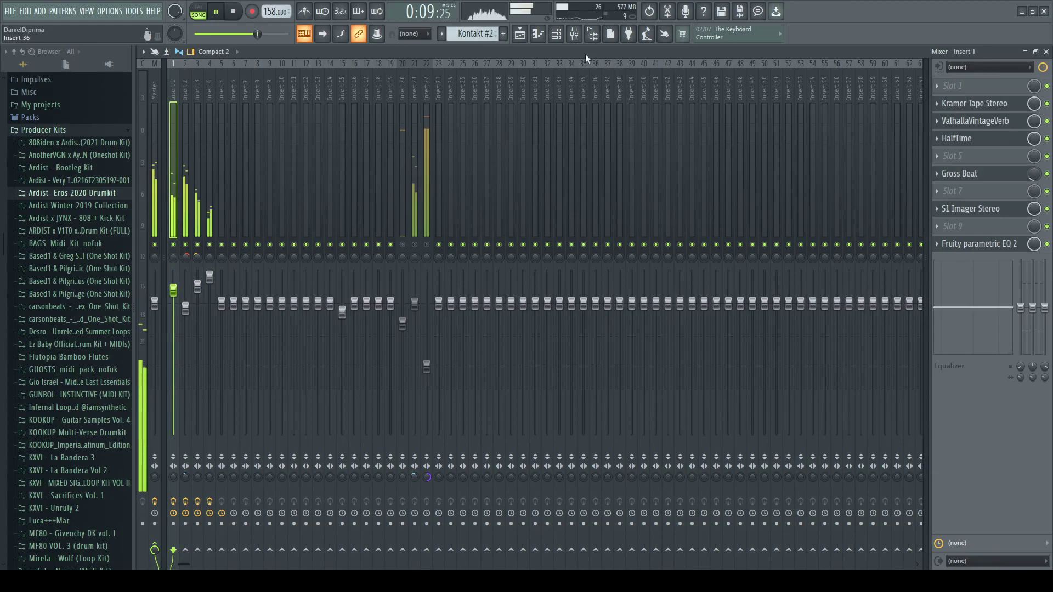
pyautogui.click(564, 41)
pyautogui.press('space')
pyautogui.click(482, 282)
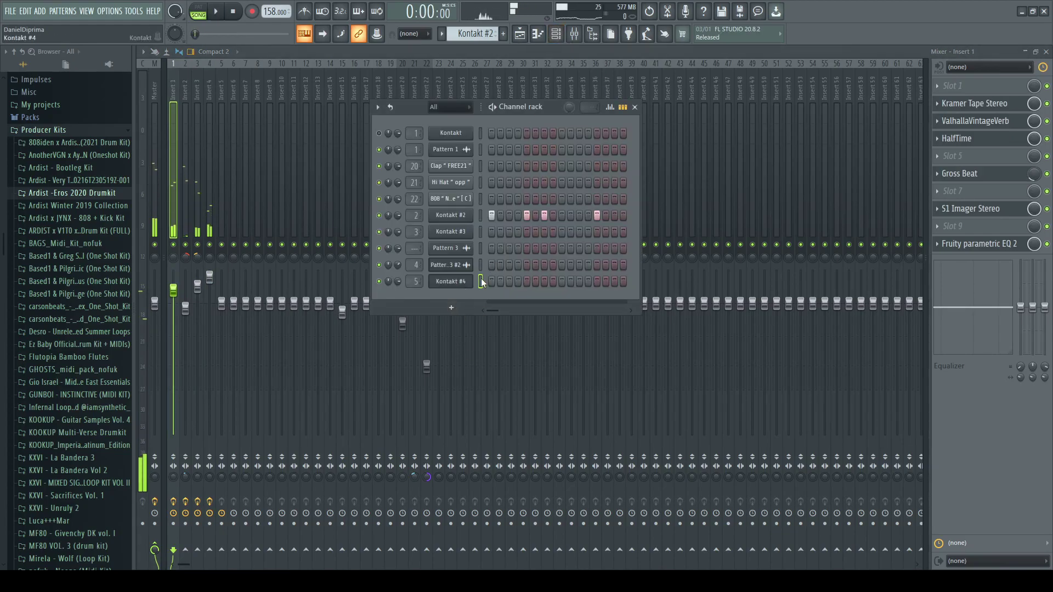
pyautogui.press('F7')
pyautogui.scroll(-3, 214, 296)
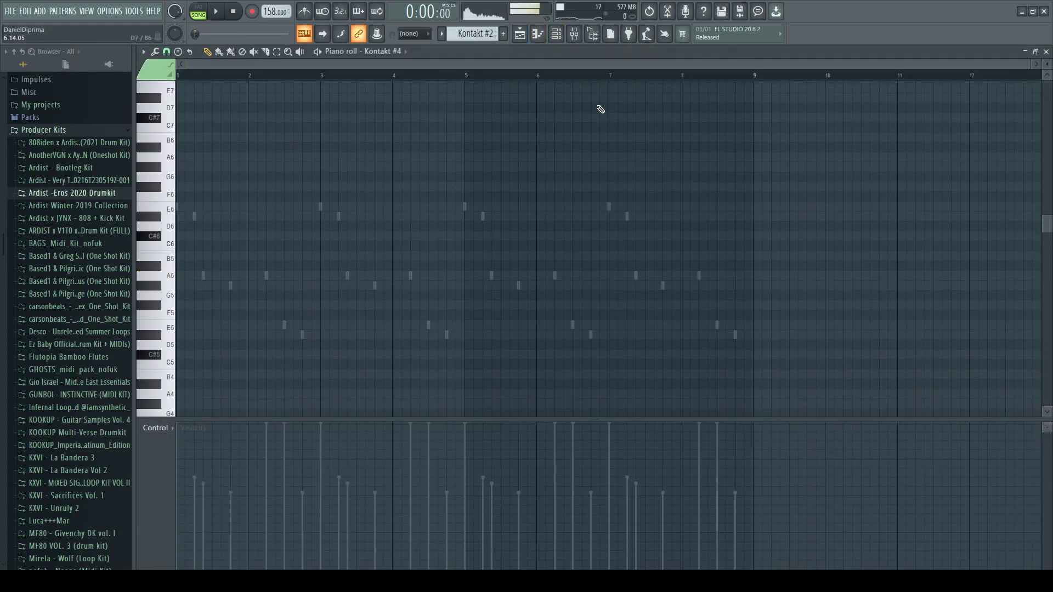
# Step: Browse the Fantasy pad presets in the Kontakt #4 instrument and select Ivan Grozny
pyautogui.click(557, 36)
pyautogui.click(447, 283)
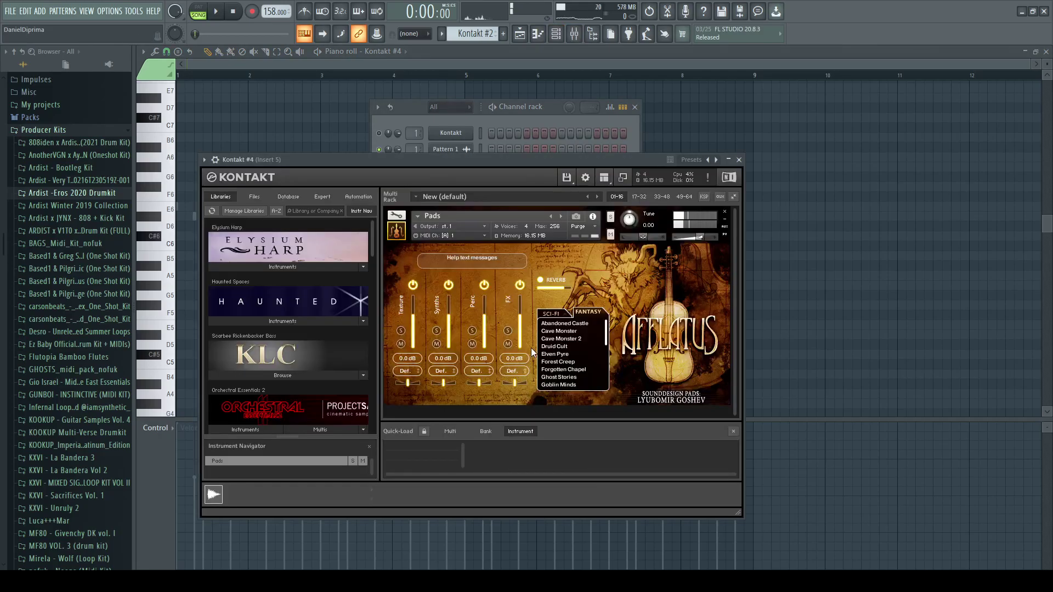
pyautogui.scroll(-2, 559, 369)
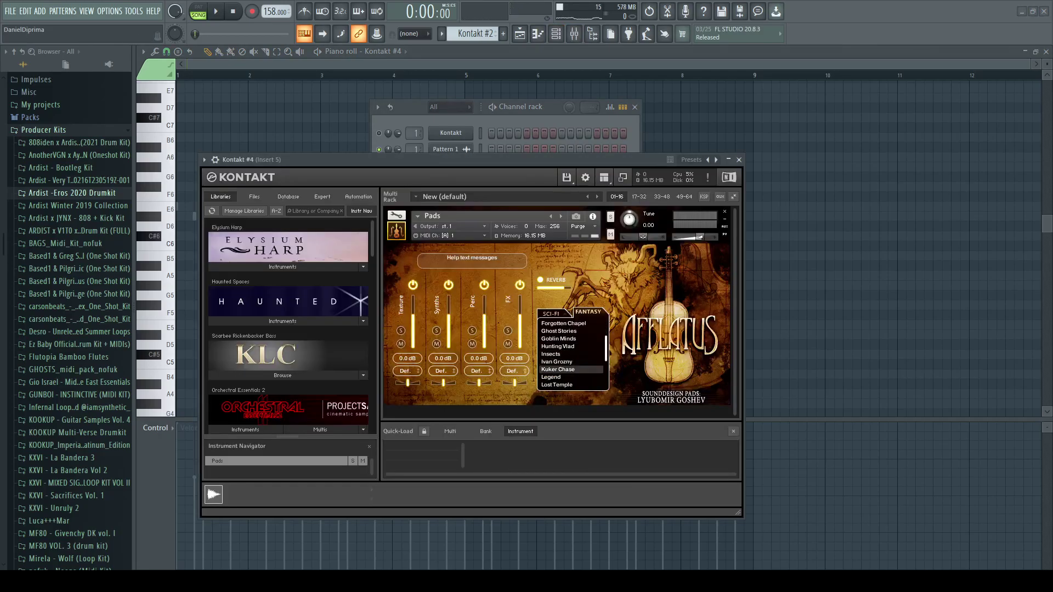
pyautogui.click(486, 120)
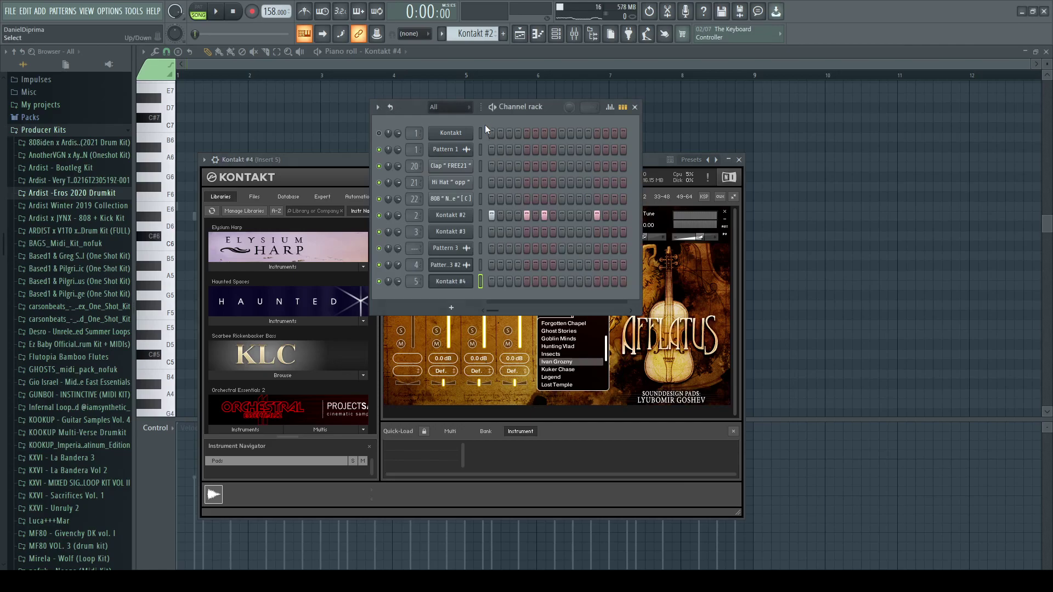
# Step: Draw a one-bar C#6 note at bar 1 in the Kontakt #4 piano roll
pyautogui.press('shift')
pyautogui.press('F7')
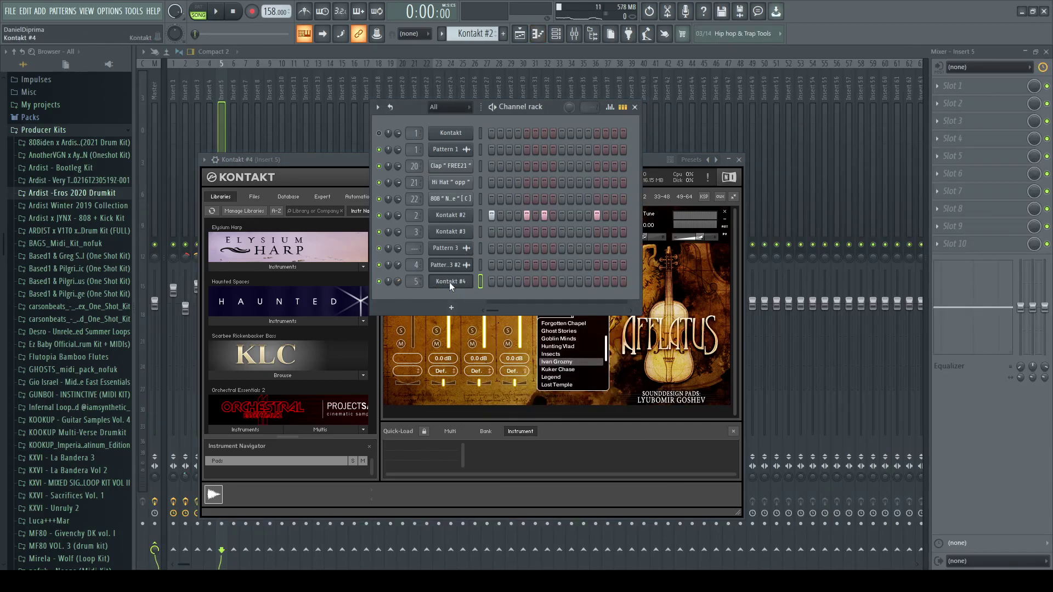
pyautogui.press('F7')
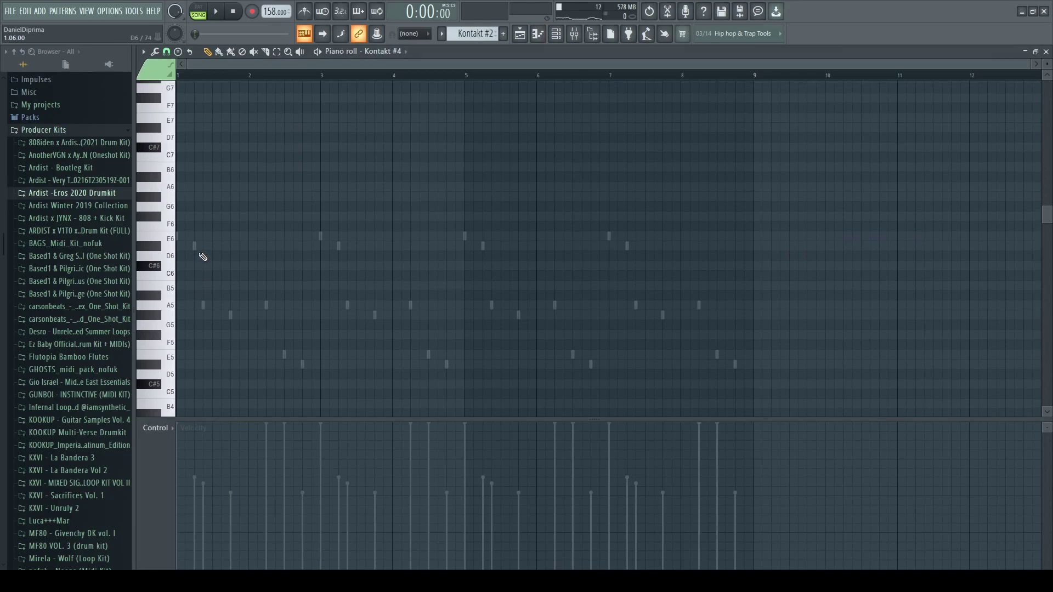
pyautogui.scroll(-4, 247, 291)
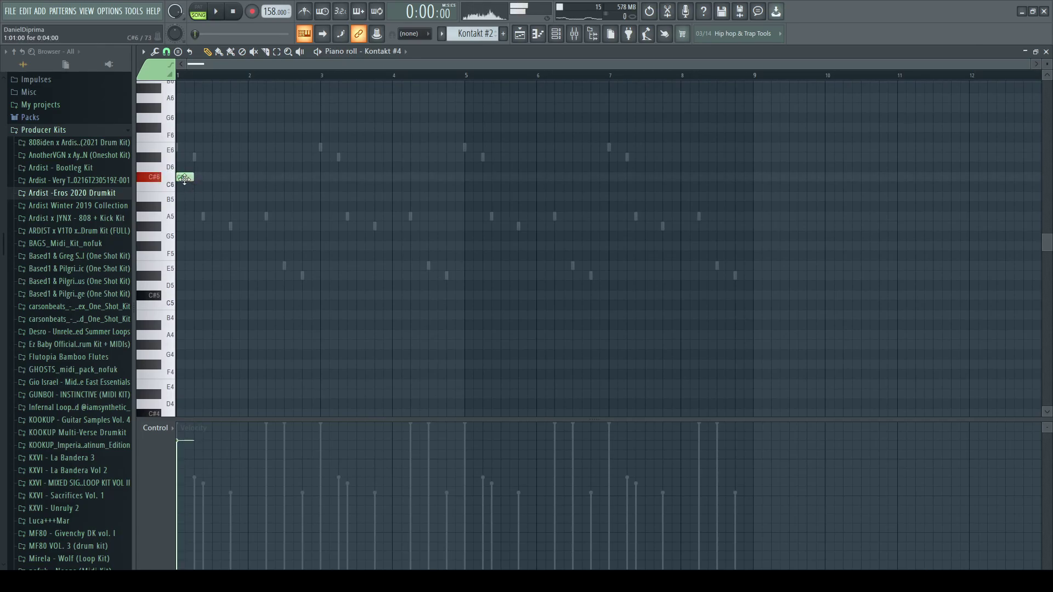
pyautogui.moveTo(192, 177); pyautogui.dragTo(263, 218)
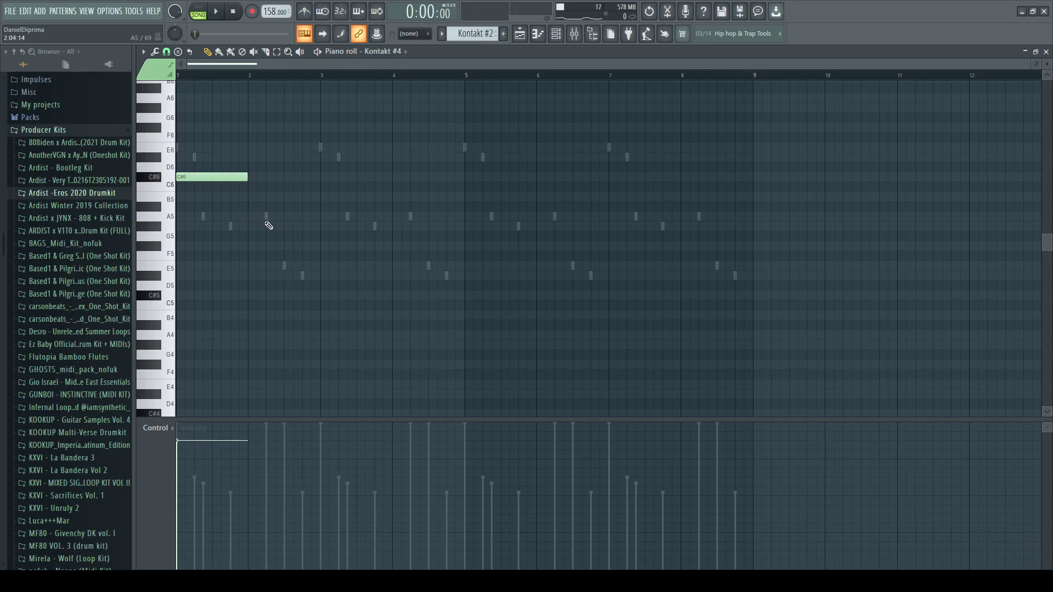
# Step: Add one-bar C#6 notes at bars 3 and 5, and set mixer Insert 5 to about 71% volume
pyautogui.press('space')
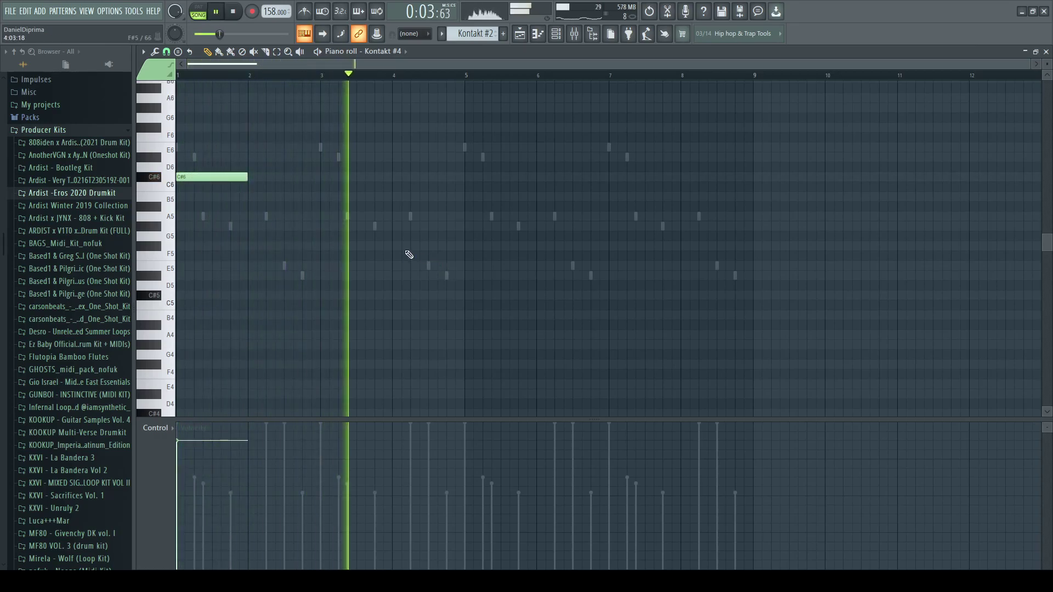
pyautogui.click(470, 176)
pyautogui.press('space')
pyautogui.press('F9')
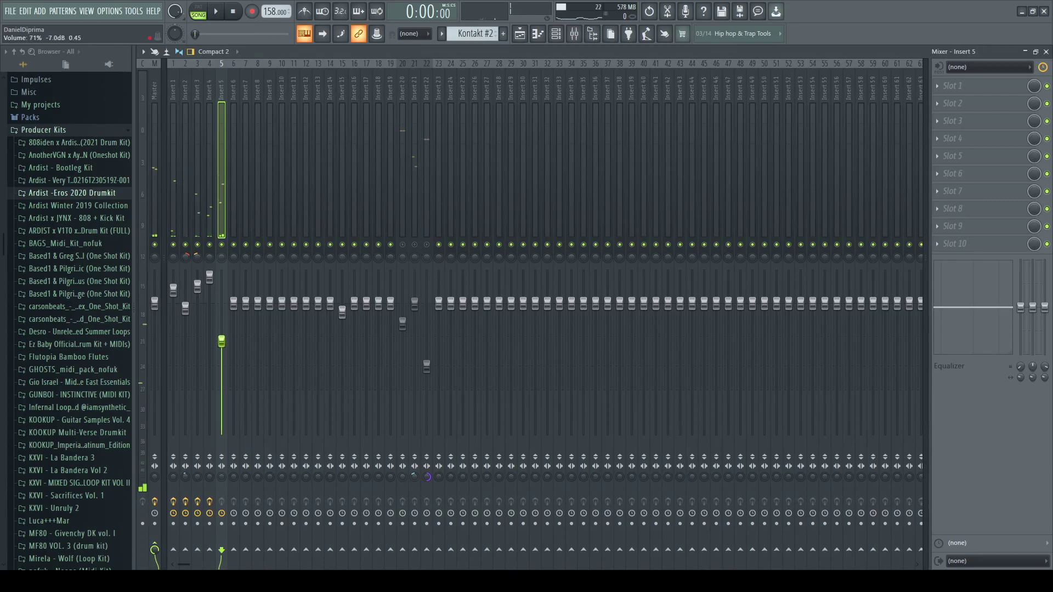
# Step: Add another one-bar C#6 note at bar 7 in the Kontakt #4 piano roll during playback
pyautogui.press('space')
pyautogui.click(556, 33)
pyautogui.click(620, 281)
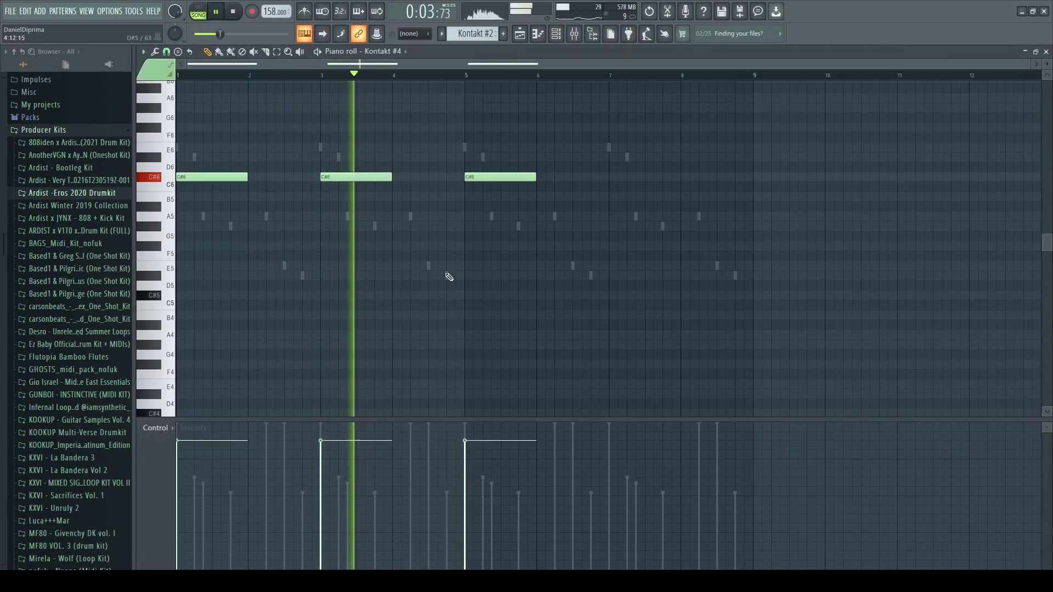
pyautogui.click(614, 176)
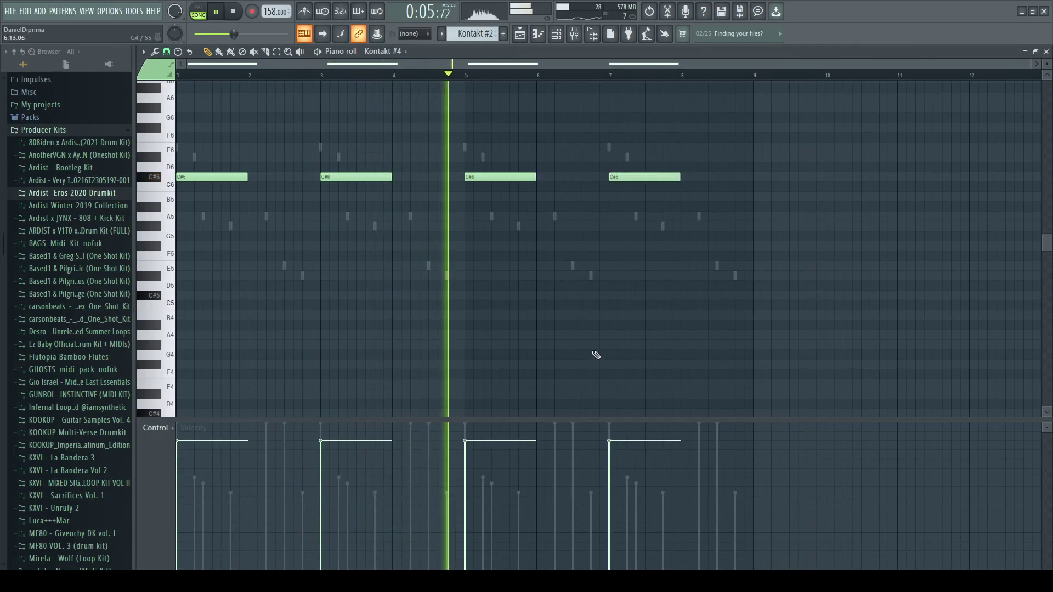
pyautogui.scroll(3, 580, 352)
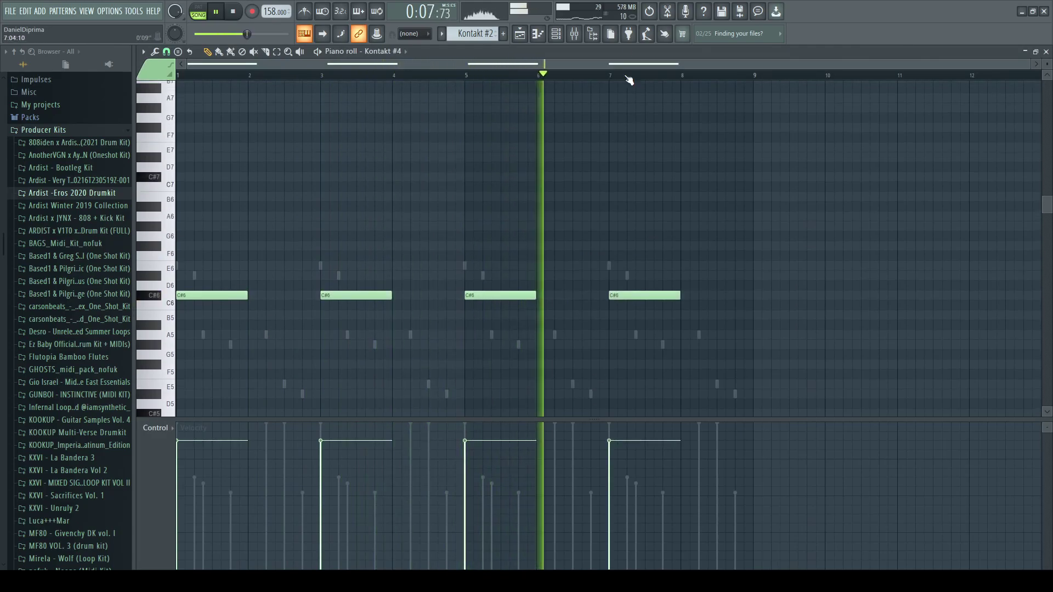
# Step: Lower mixer Insert 5 to about 68% volume while listening to the loop
pyautogui.press('F9')
pyautogui.moveTo(222, 342); pyautogui.dragTo(221, 345)
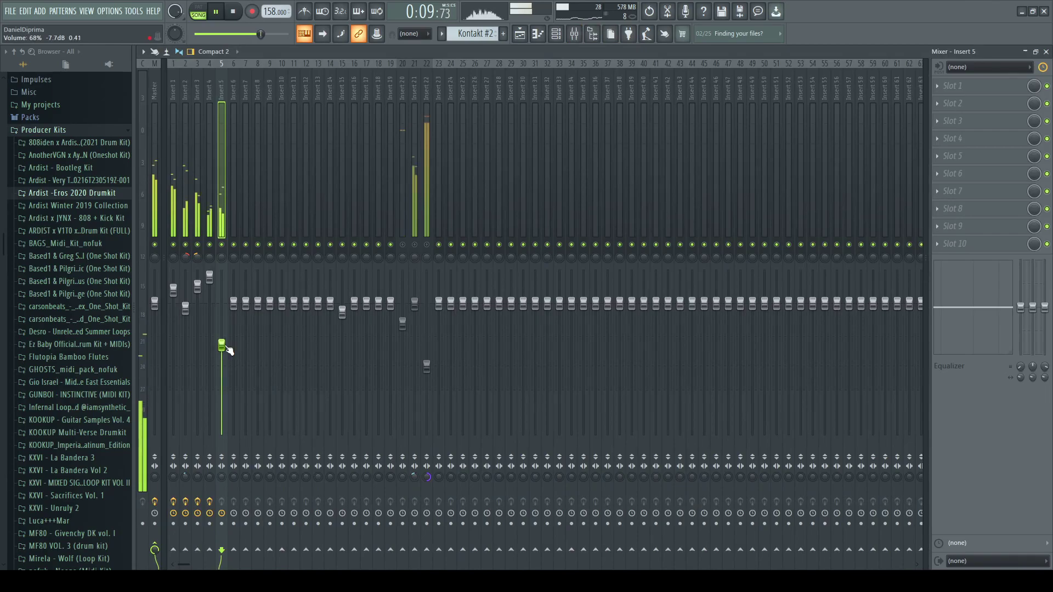
pyautogui.click(520, 34)
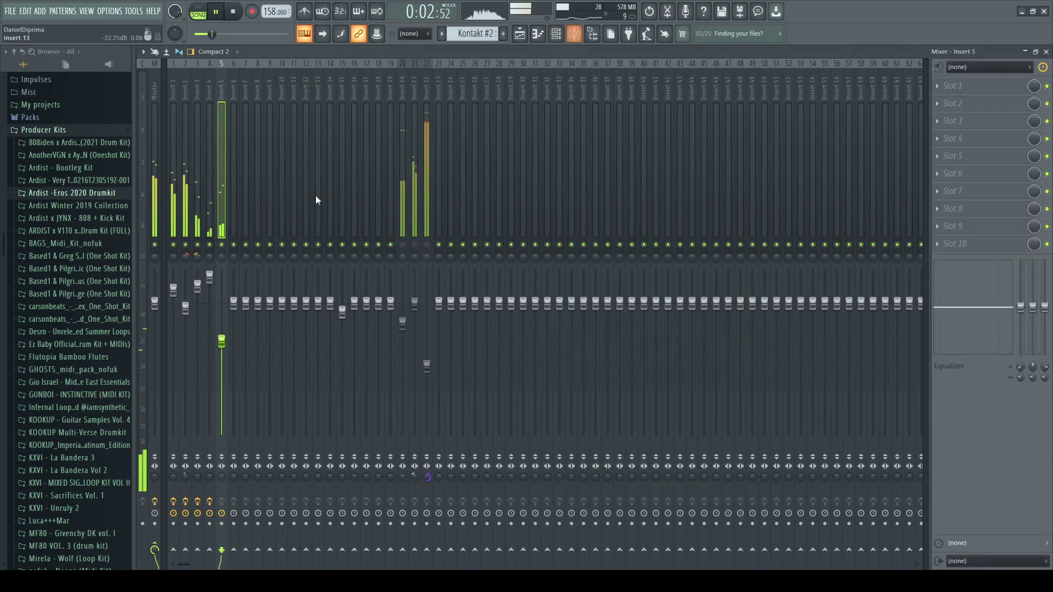
# Step: Solo Insert 5 and load Fruity parametric EQ 2 into its Slot 10
pyautogui.press('F9')
pyautogui.click(213, 93)
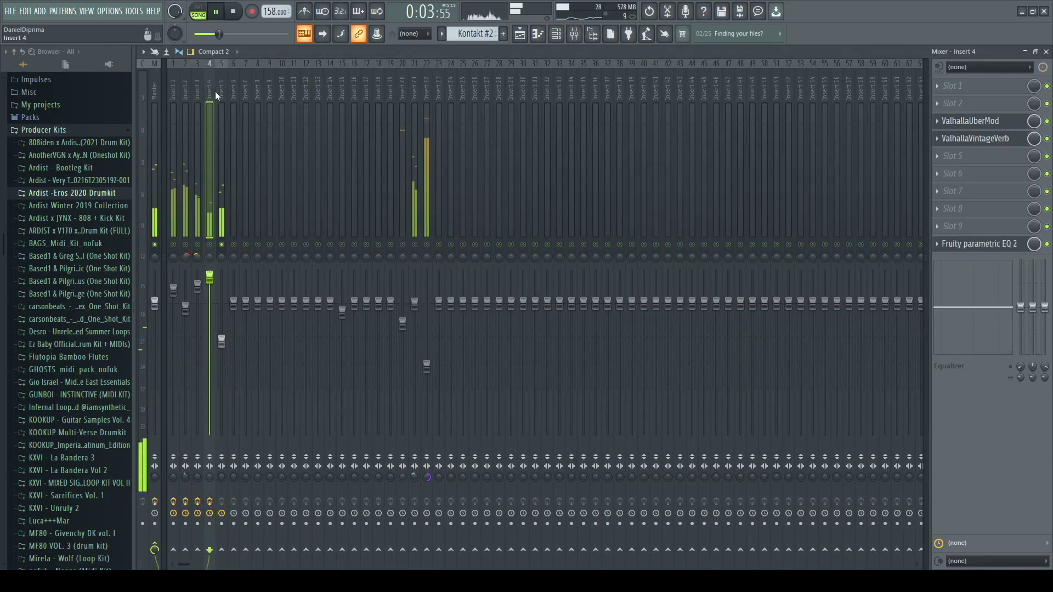
pyautogui.click(223, 87)
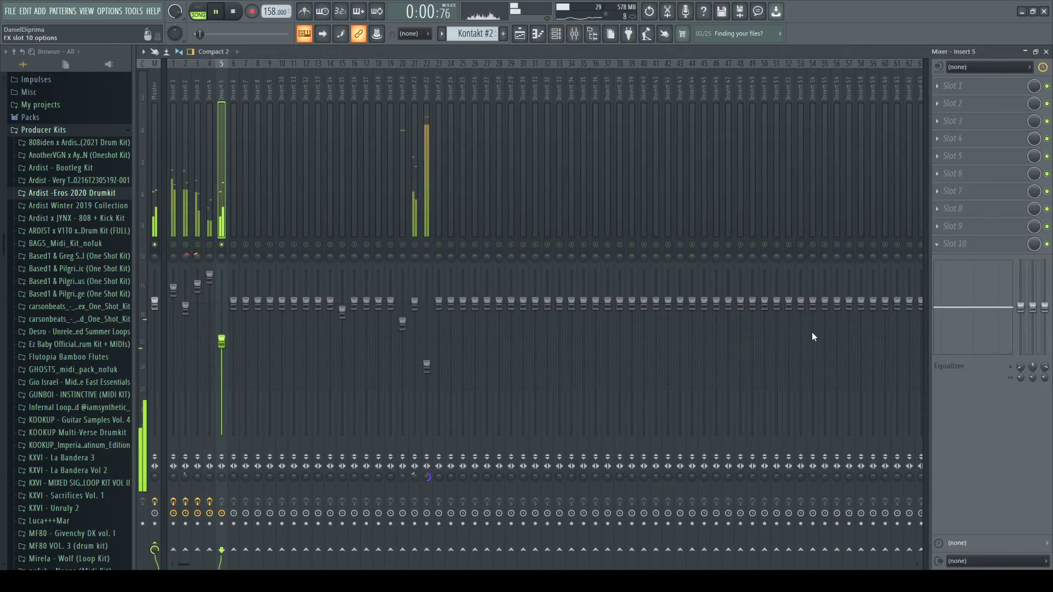
pyautogui.click(777, 212)
pyautogui.press('space')
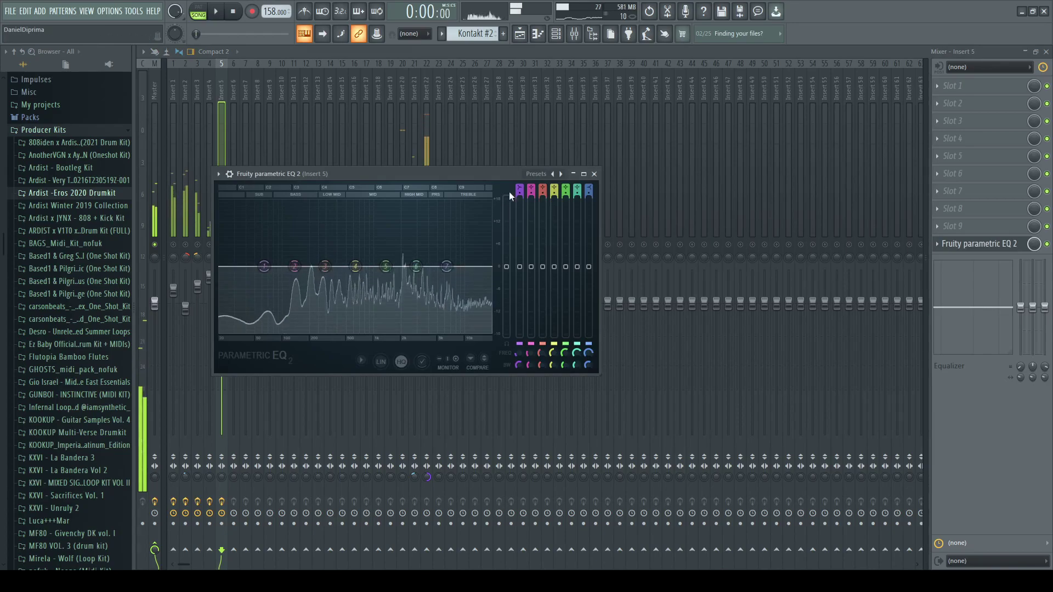
# Step: Move band 1 of Insert 5's Fruity parametric EQ 2 up to the second band's frequency and audition the pad
pyautogui.scroll(2, 264, 266)
pyautogui.moveTo(264, 267); pyautogui.dragTo(294, 266)
pyautogui.press('space')
pyautogui.press('space')
pyautogui.press('space')
pyautogui.click(505, 52)
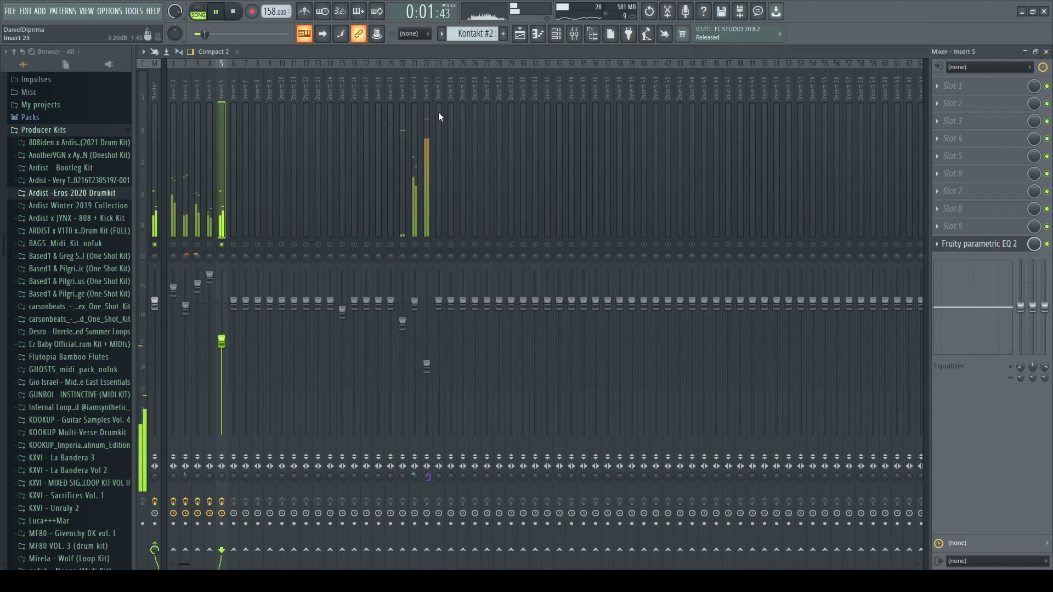
# Step: Restore all mixer tracks with Insert 5 at about 73% volume, and select every Playlist clip for looping
pyautogui.rightClick(223, 245)
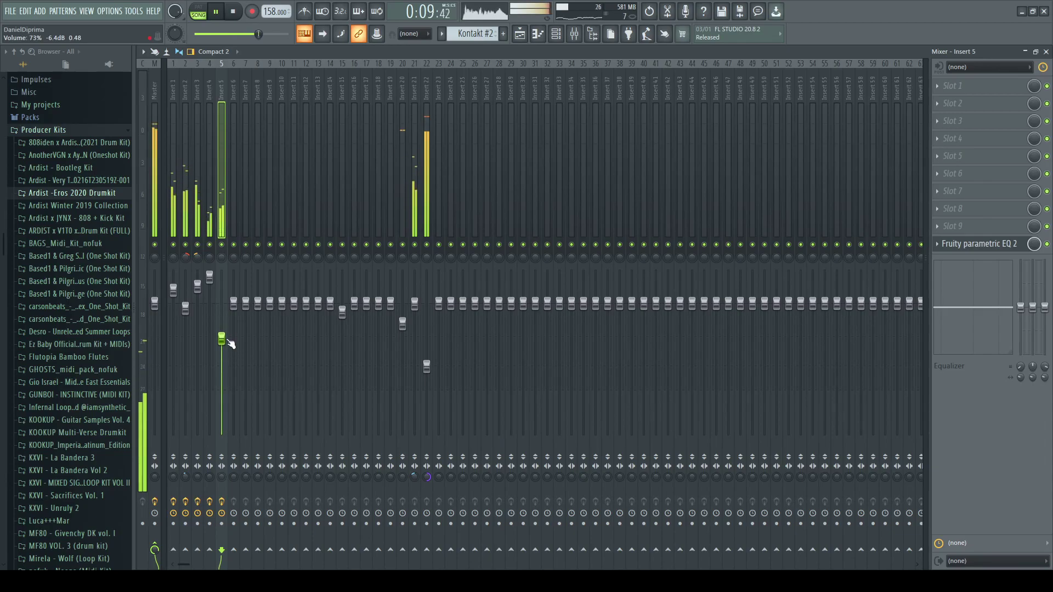
pyautogui.click(522, 36)
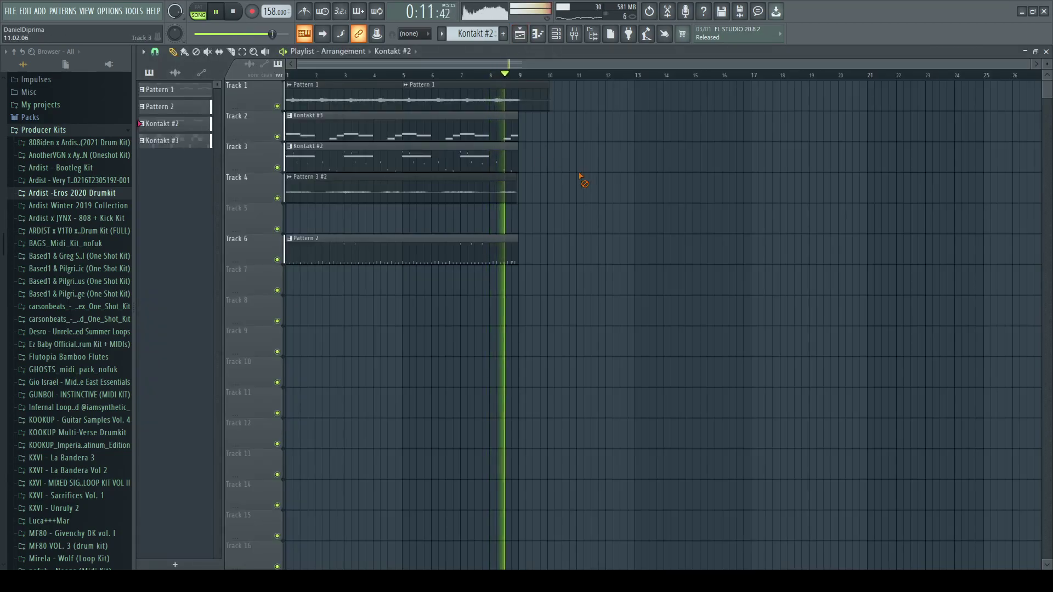
pyautogui.moveTo(680, 81); pyautogui.dragTo(478, 258)
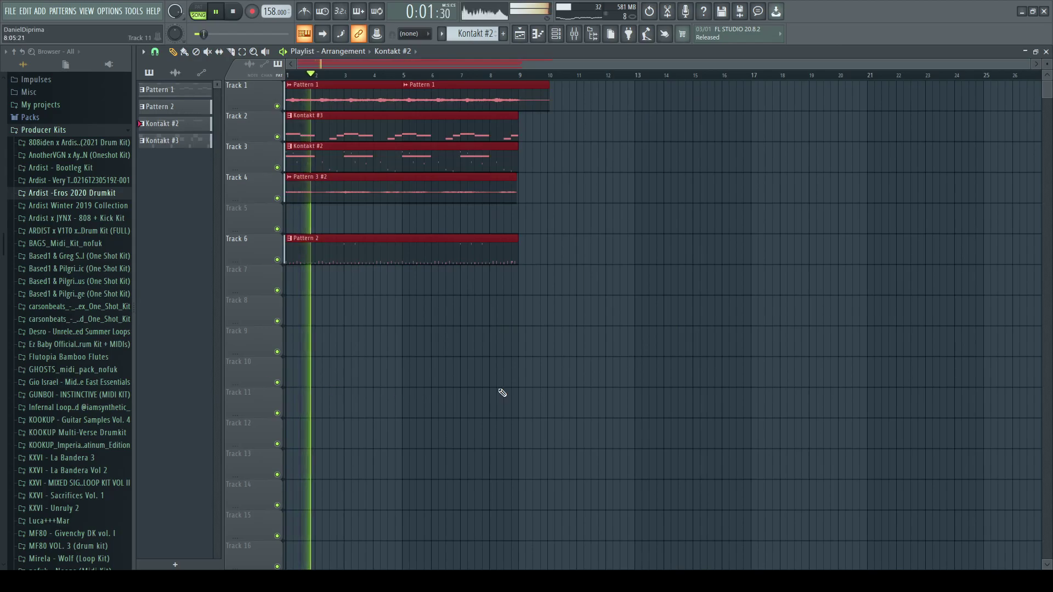
# Step: Mute Inserts 2 to 4 during playback and balance Insert 5 at about 74% against Insert 1 at about 110%
pyautogui.click(585, 39)
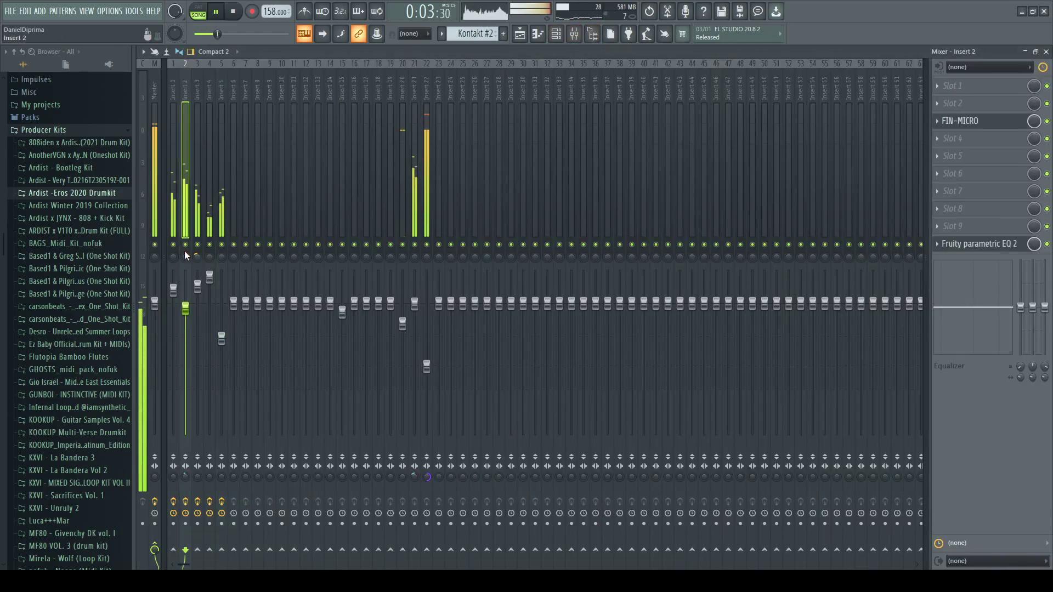
pyautogui.click(185, 245)
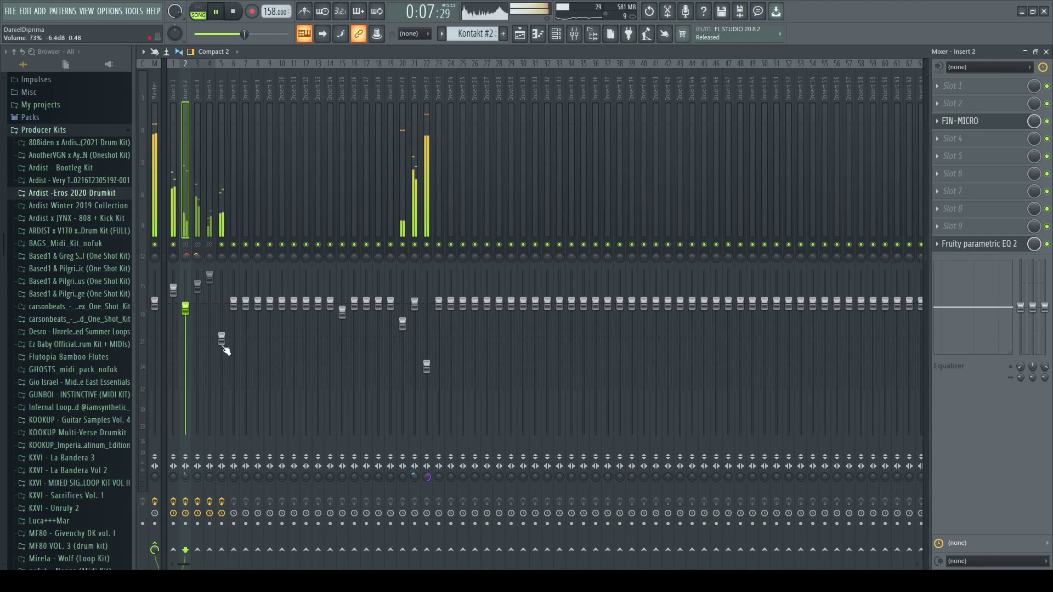
pyautogui.moveTo(222, 346); pyautogui.dragTo(222, 344)
pyautogui.click(180, 295)
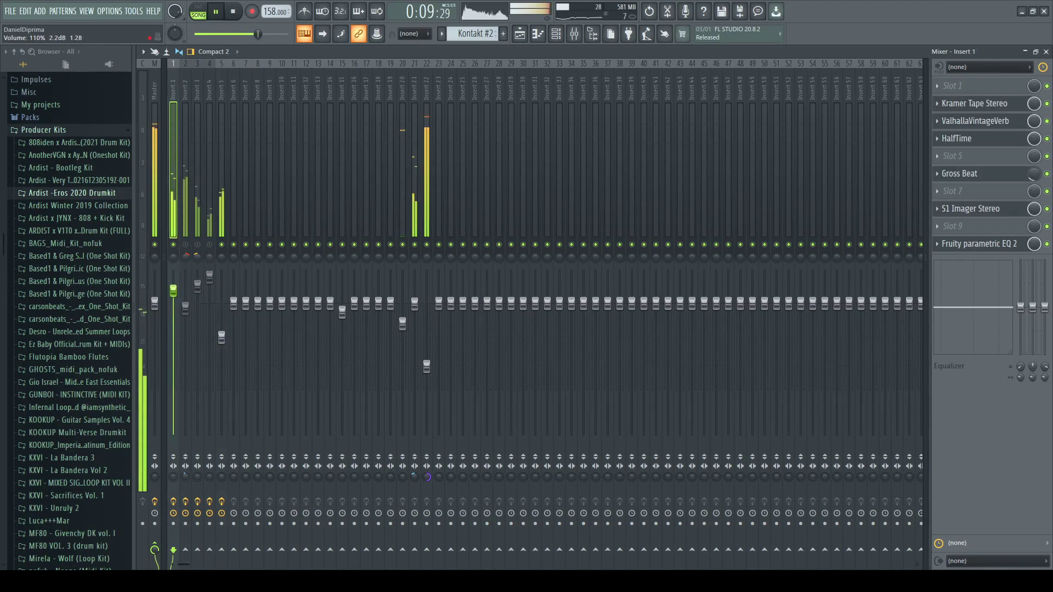
# Step: Solo Insert 1, check the high-shelf band of its Fruity parametric EQ 2, and restore all mixer tracks
pyautogui.click(166, 246)
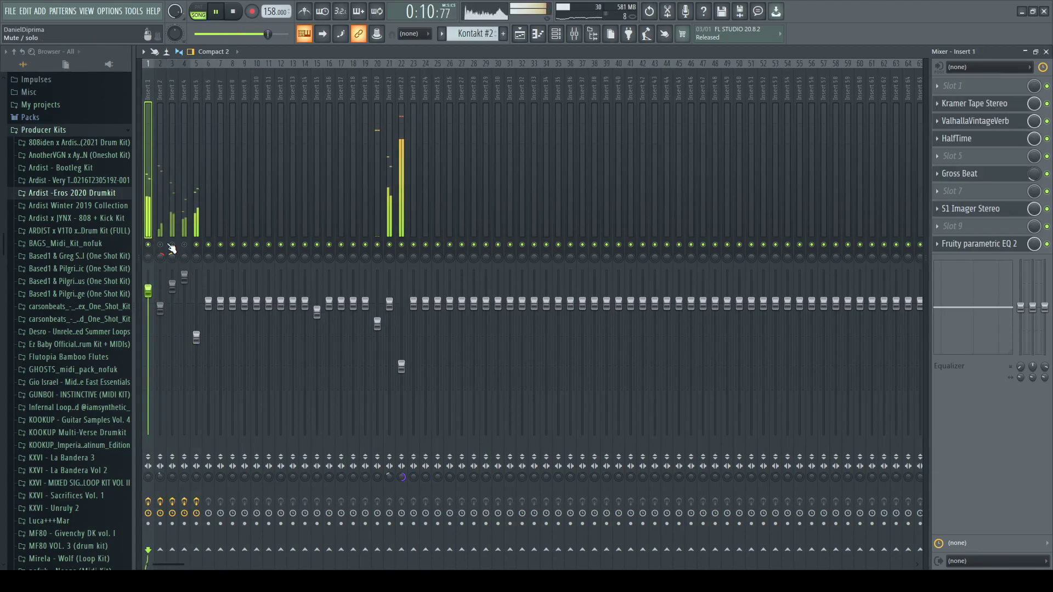
pyautogui.click(144, 253)
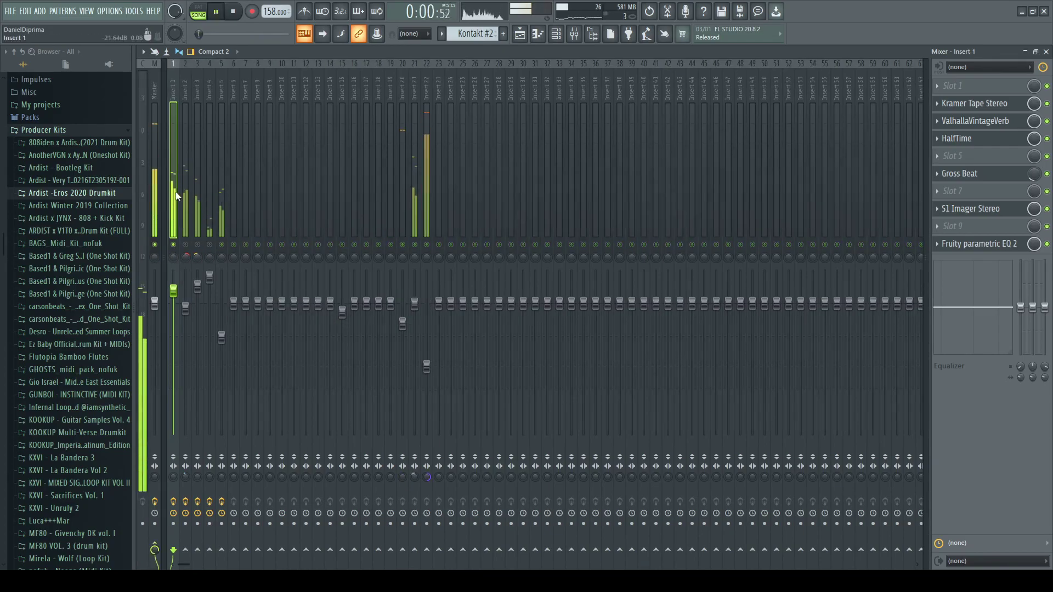
pyautogui.click(979, 243)
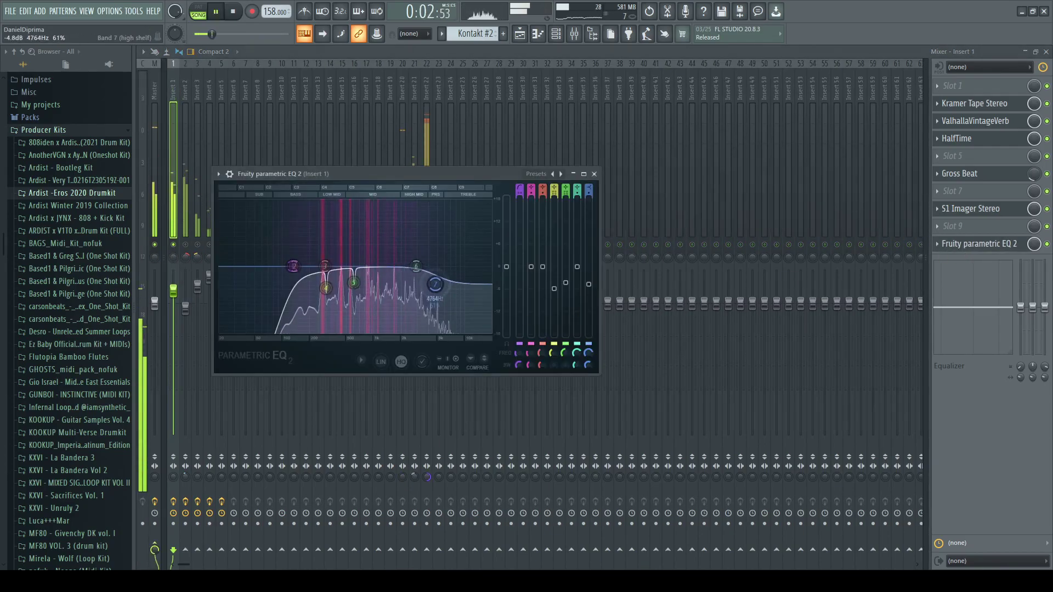
pyautogui.rightClick(201, 246)
pyautogui.rightClick(201, 246)
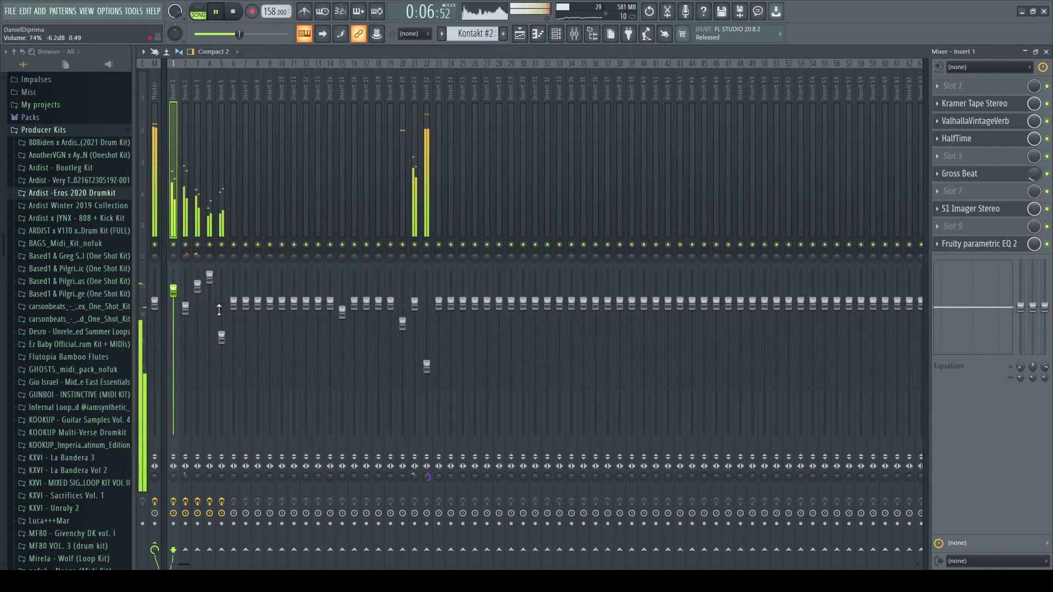
# Step: Stop playback and delete the Pattern 2 clip from Track 6 of the Playlist
pyautogui.press('F5')
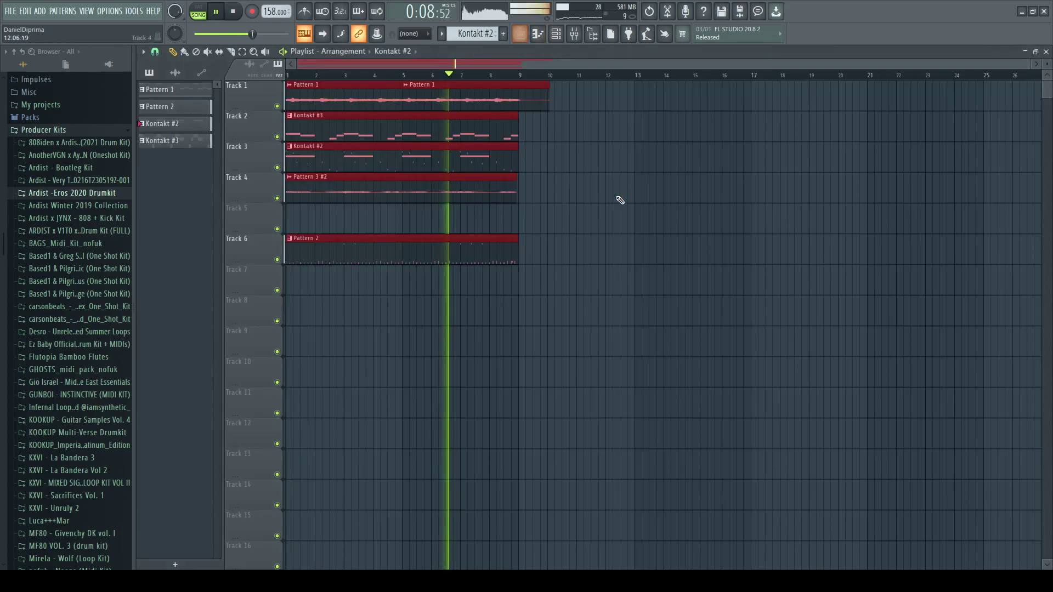
pyautogui.press('space')
pyautogui.rightClick(428, 257)
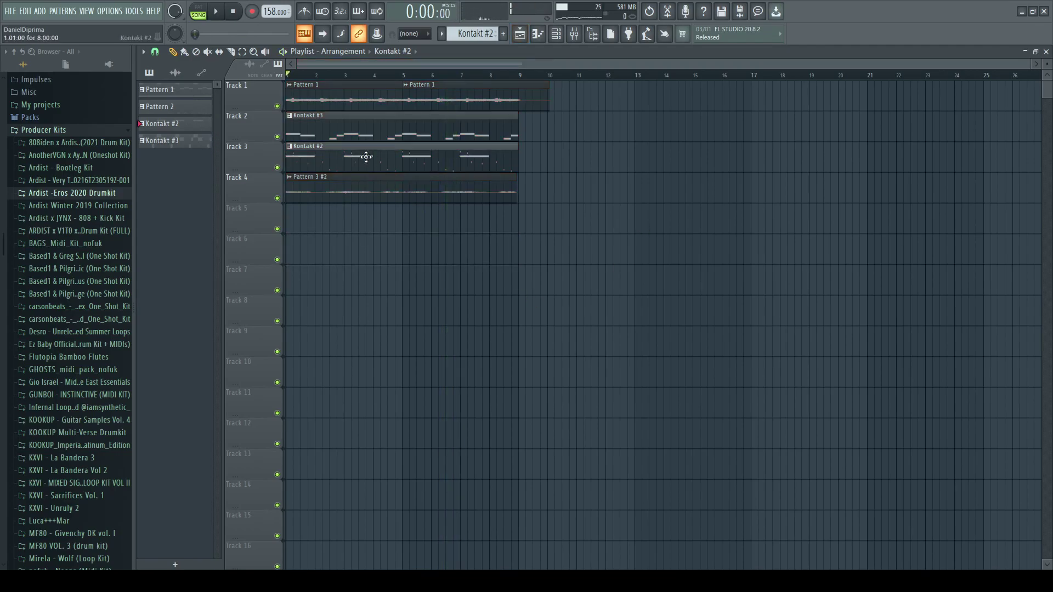
# Step: Move the Pattern 3 #2 clip to Track 5 and split the Kontakt #2 pattern by channel onto Tracks 3 and 4
pyautogui.moveTo(373, 188); pyautogui.dragTo(374, 219)
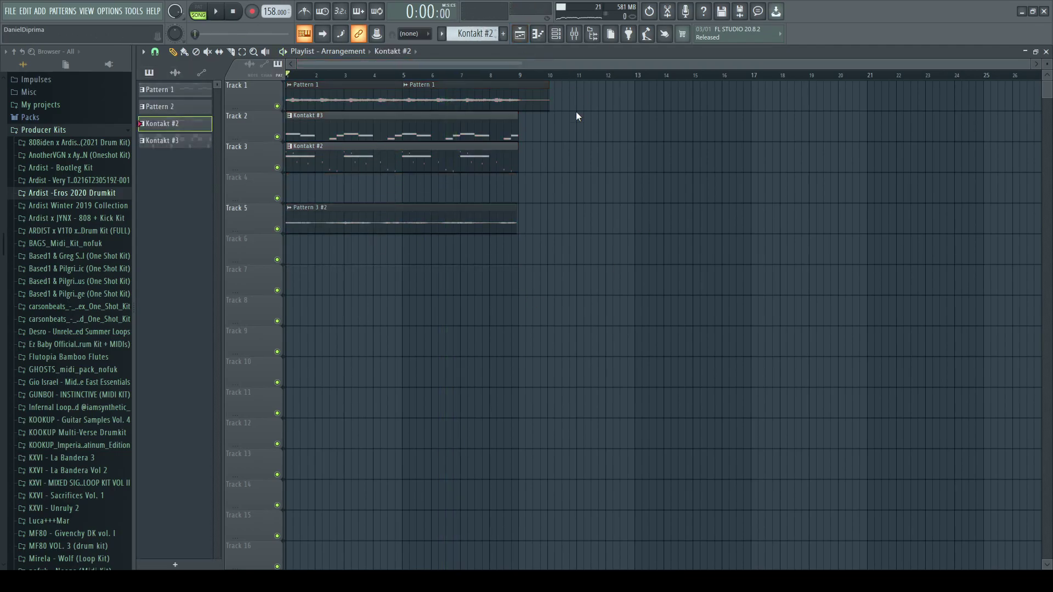
pyautogui.click(520, 35)
pyautogui.click(520, 34)
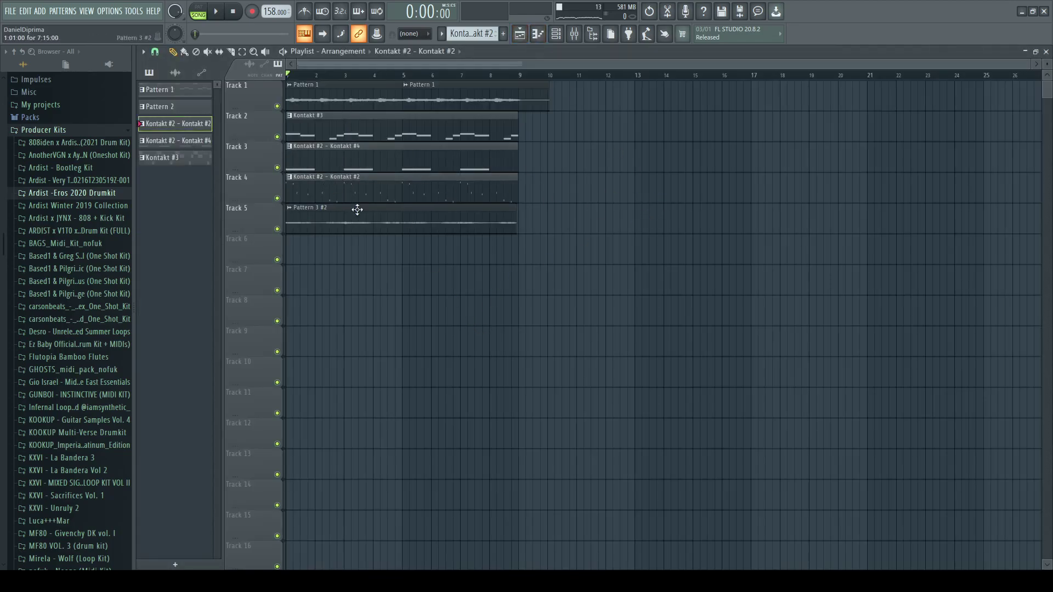
# Step: Extend Track 1 during playback with two more Pattern 1 clips at bars 9 and 13
pyautogui.press('space')
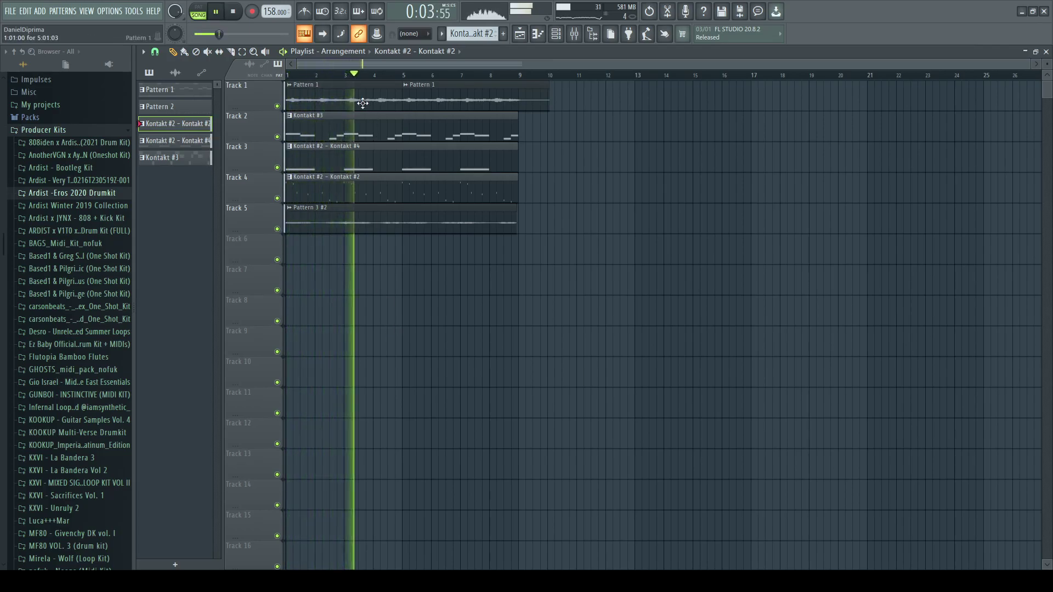
pyautogui.click(521, 104)
pyautogui.click(640, 102)
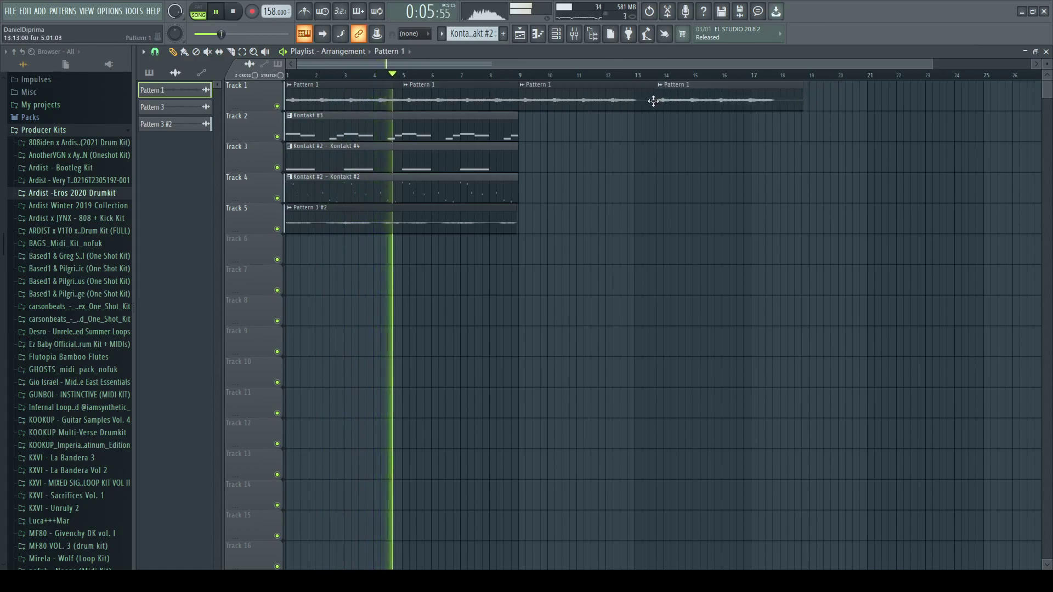
# Step: Place a second copy of the clips on Tracks 2 to 5 at bar 9 and restart playback
pyautogui.click(470, 129)
pyautogui.moveTo(591, 134); pyautogui.dragTo(523, 223)
pyautogui.click(476, 162)
pyautogui.click(504, 190)
pyautogui.click(492, 240)
pyautogui.rightClick(523, 240)
pyautogui.click(502, 224)
pyautogui.press('space')
pyautogui.press('space')
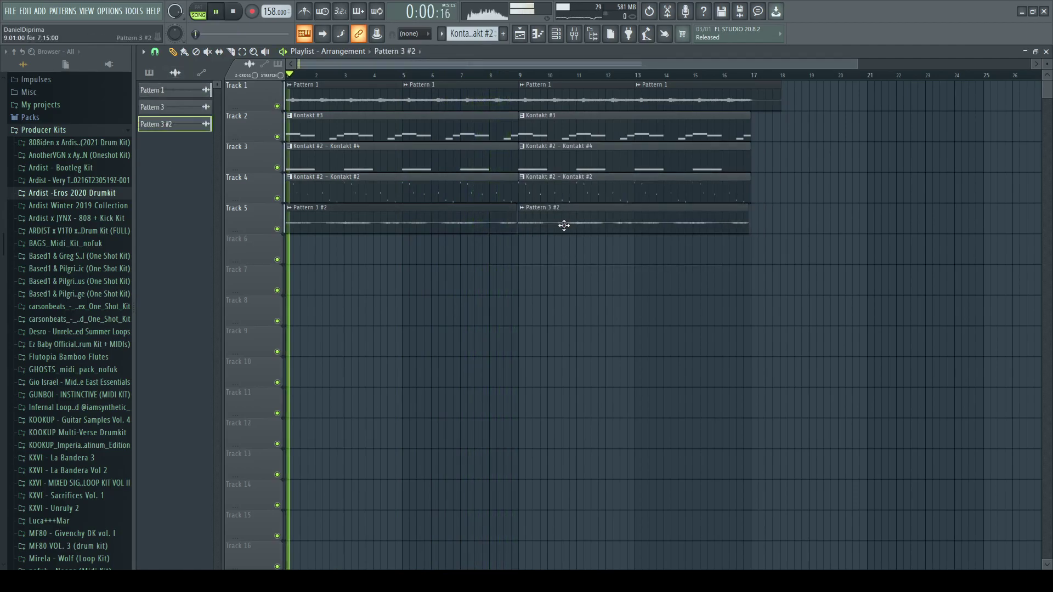
# Step: Inspect the notes of Track 2's Kontakt #3 clip, and open and play Track 4's Kontakt #2 pattern in the Piano roll
pyautogui.doubleClick(420, 137)
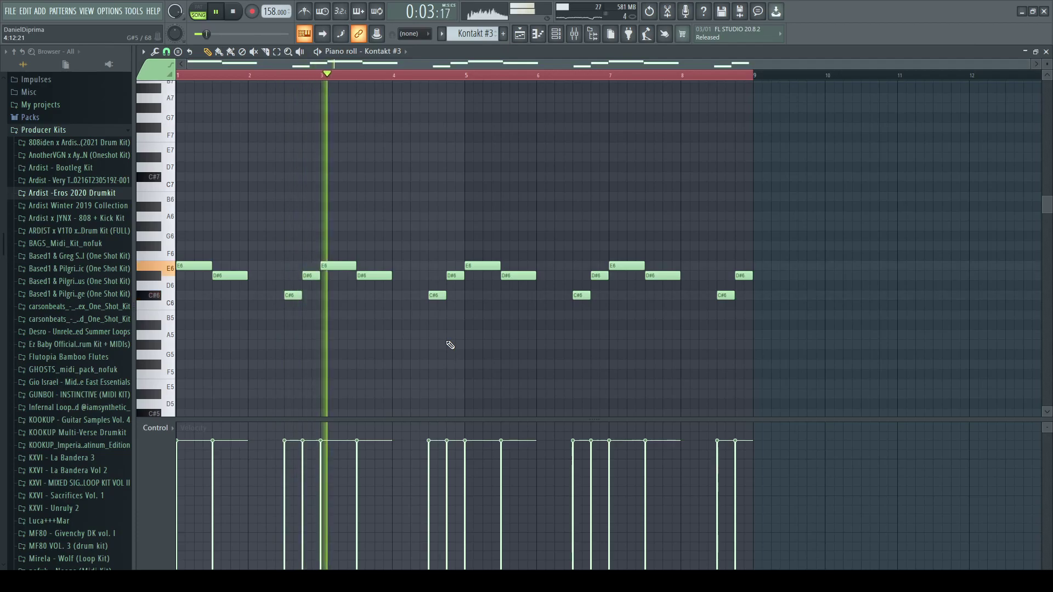
pyautogui.click(519, 34)
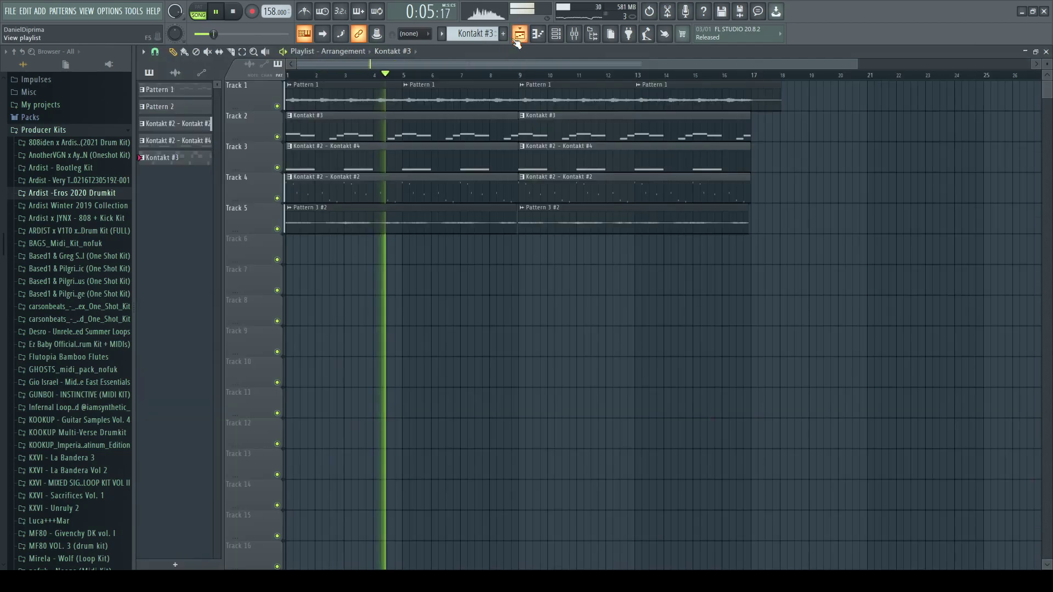
pyautogui.press('space')
pyautogui.doubleClick(460, 174)
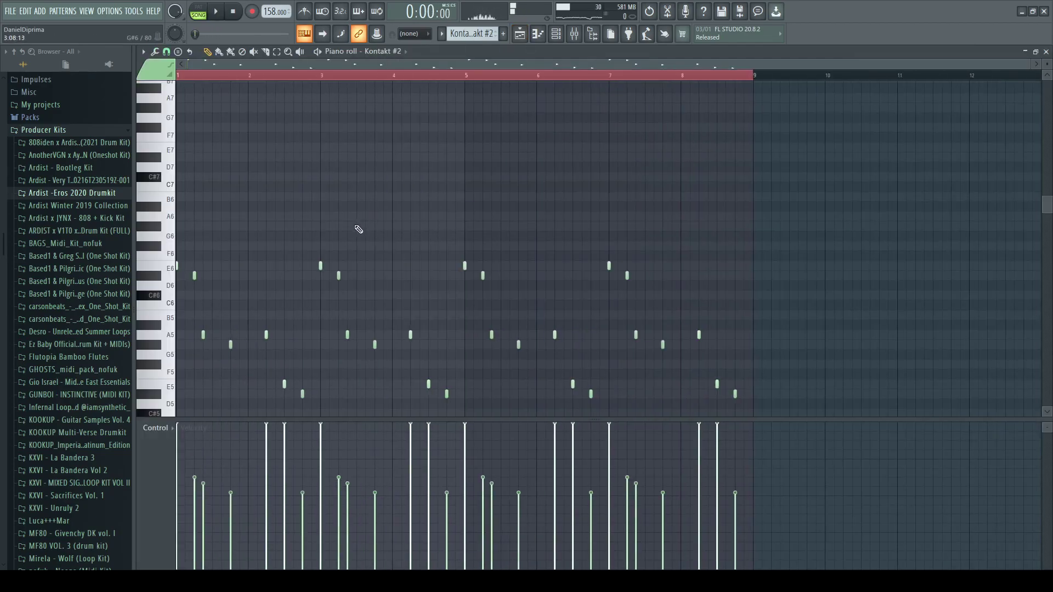
pyautogui.press('space')
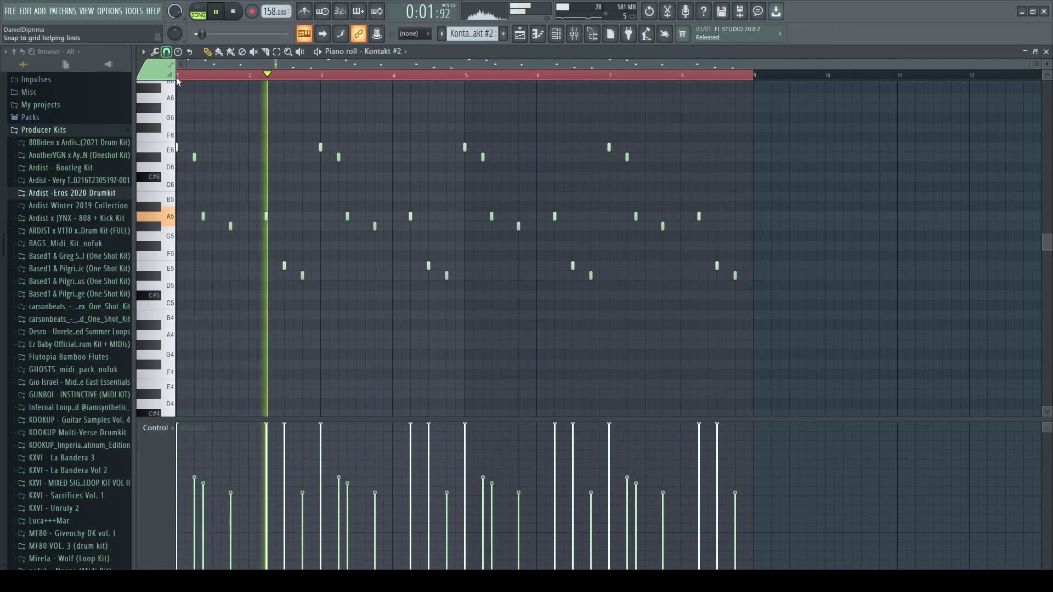
pyautogui.press('space')
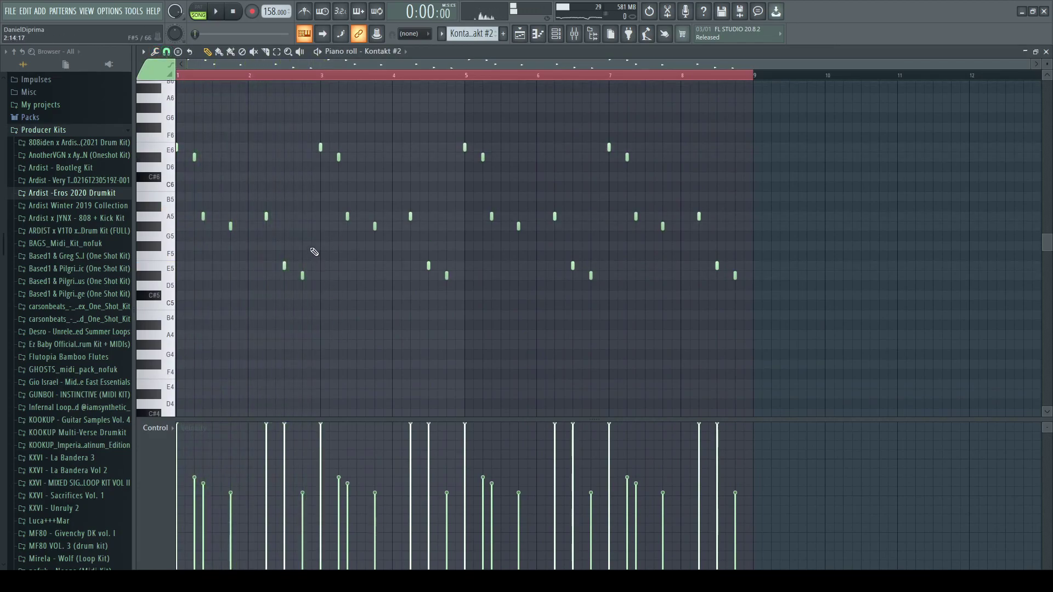
# Step: Try E5 and F#5 fill notes at the end of bar 2, and add an F#5 at the end of bar 4 instead
pyautogui.moveTo(313, 267); pyautogui.dragTo(312, 250)
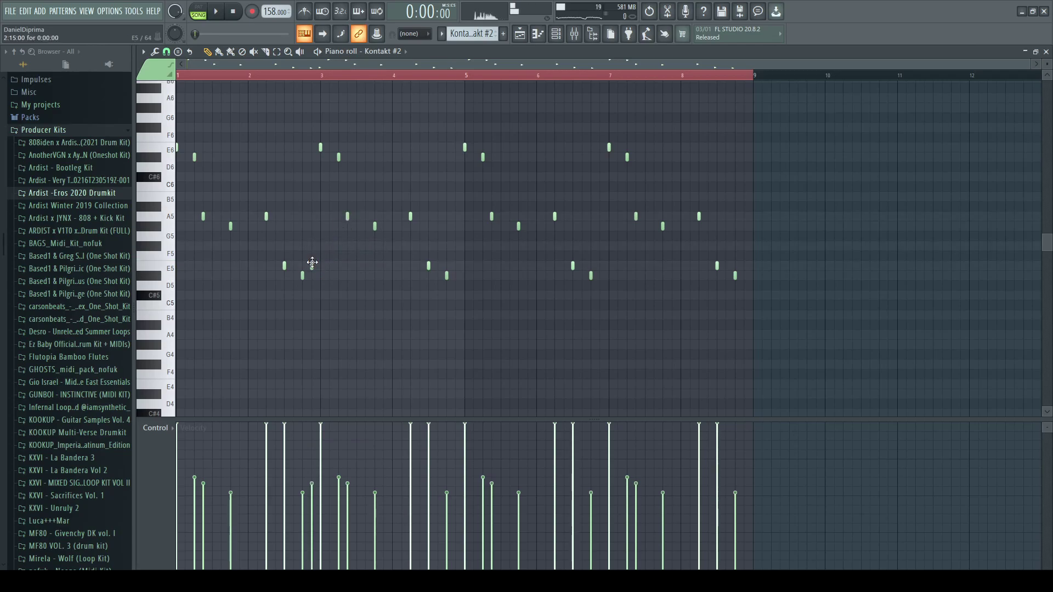
pyautogui.moveTo(309, 249); pyautogui.dragTo(310, 250)
pyautogui.press('space')
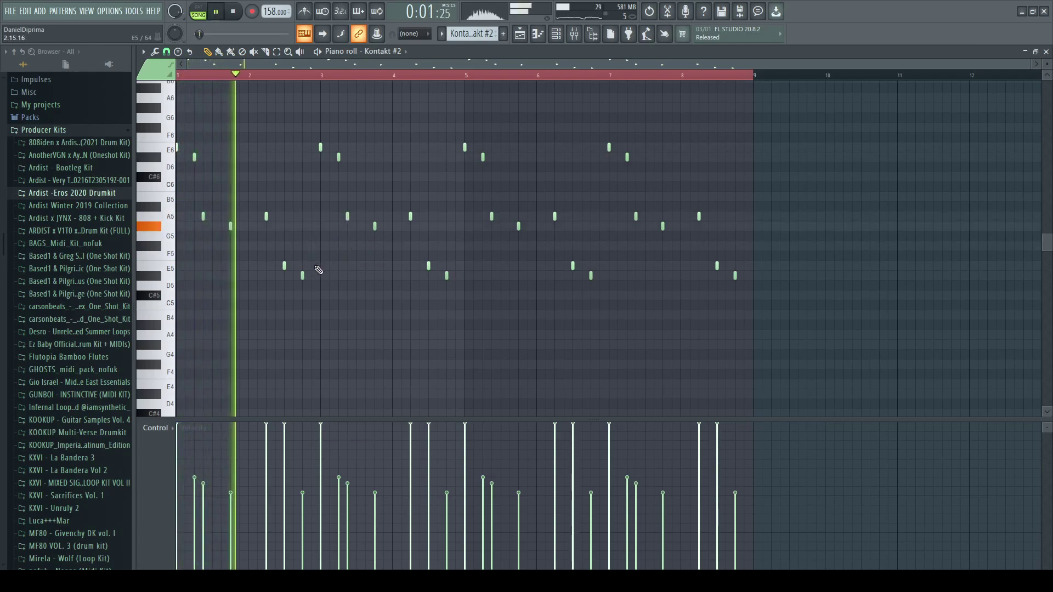
pyautogui.click(313, 247)
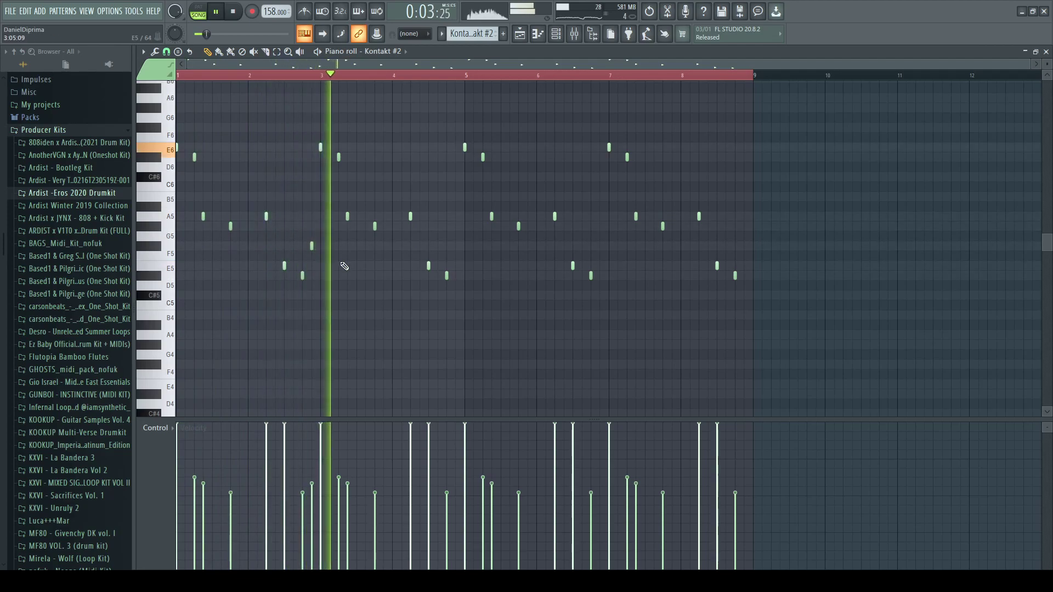
pyautogui.rightClick(313, 247)
pyautogui.click(457, 247)
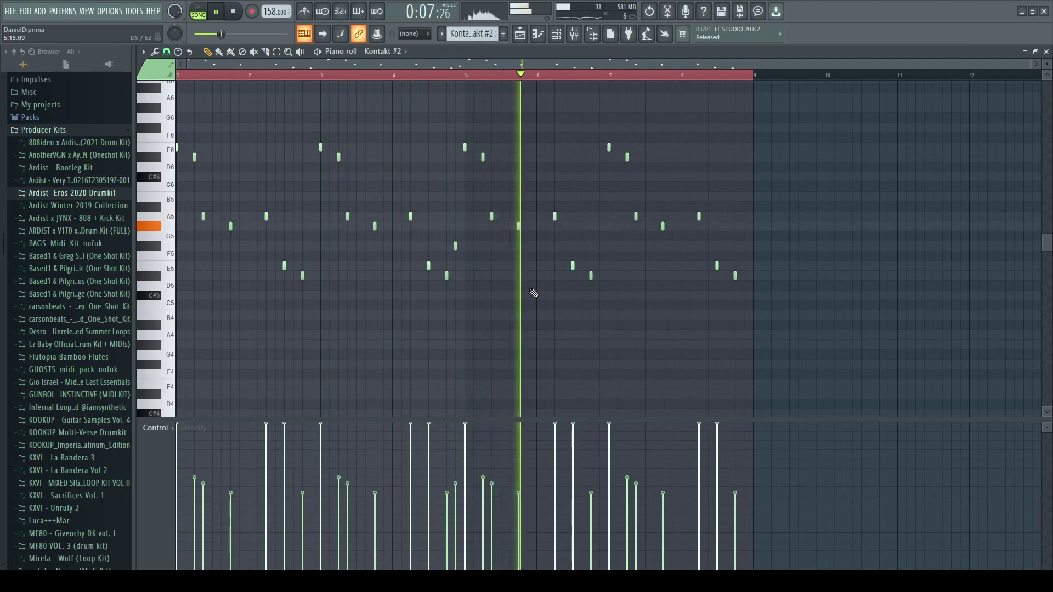
pyautogui.press('space')
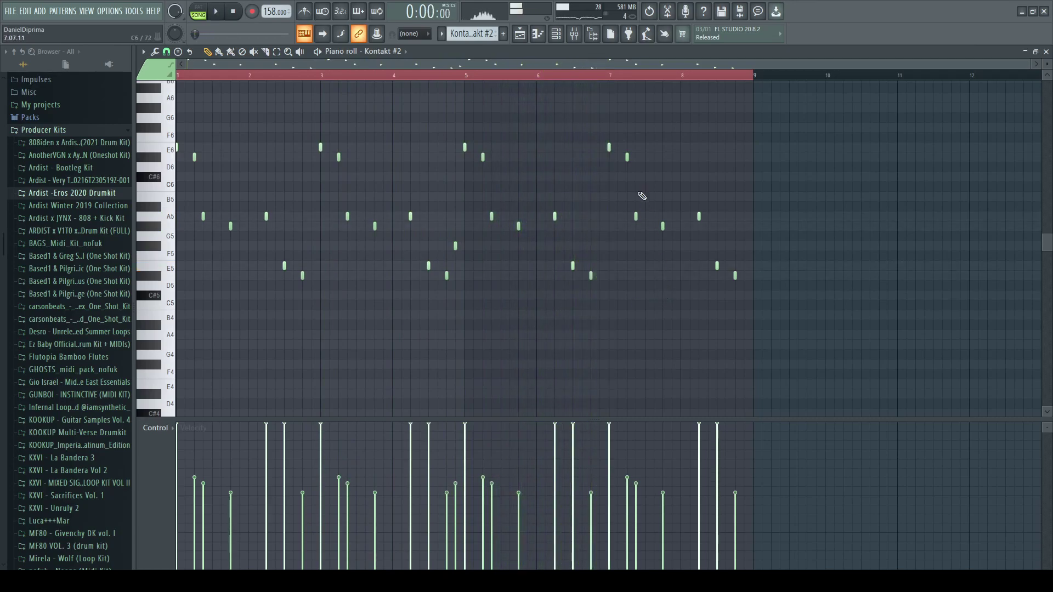
# Step: Add an F#5 at the end of bar 6 and replace the notes of bar 7 with an A6 on its first beat
pyautogui.rightClick(609, 147)
pyautogui.rightClick(627, 157)
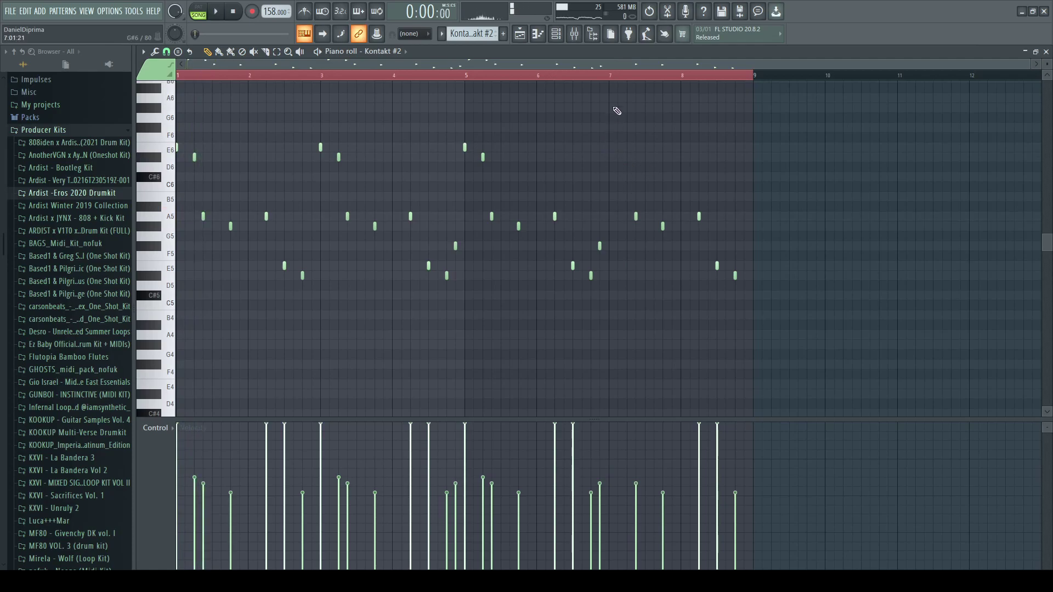
pyautogui.press('space')
pyautogui.click(589, 76)
pyautogui.press('space')
pyautogui.rightClick(663, 226)
pyautogui.press('space')
pyautogui.press('space')
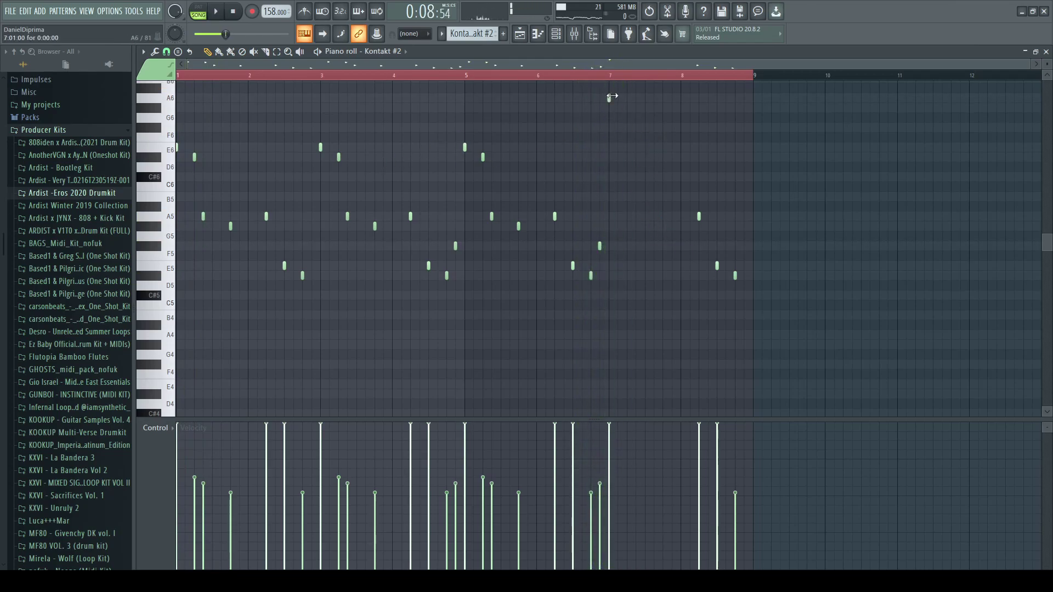
# Step: Continue the bar 7 melody with G#6, D#6 and F#6 notes on beats two, three and four
pyautogui.press('space')
pyautogui.press('space')
pyautogui.press('space')
pyautogui.click(628, 108)
pyautogui.press('space')
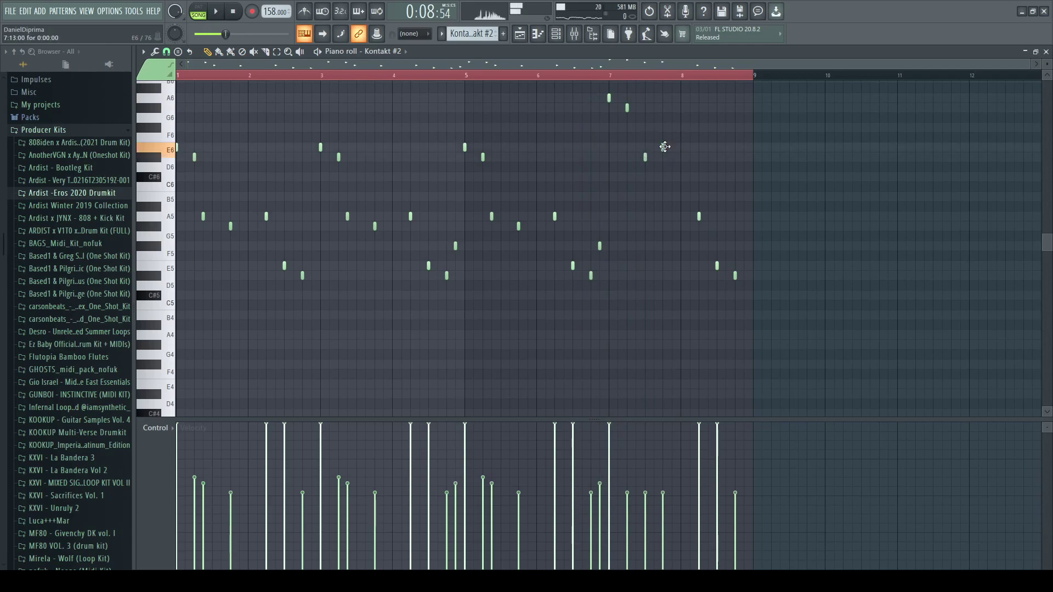
pyautogui.press('space')
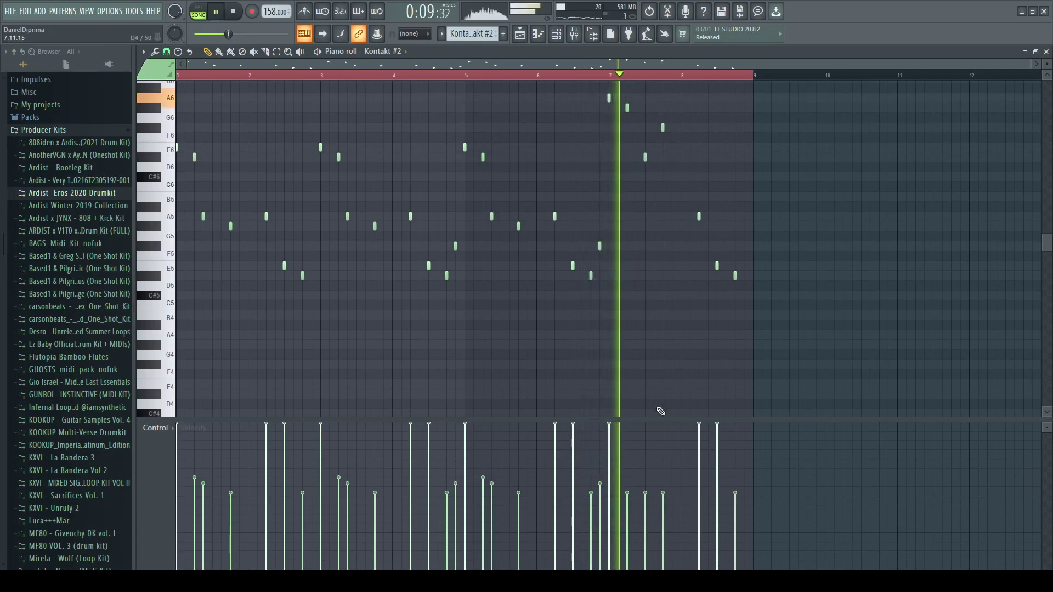
# Step: Move bar 7's D#6 note half a beat earlier, and audition the phrase without the F#6 before putting it back
pyautogui.press('space')
pyautogui.press('space')
pyautogui.moveTo(645, 156); pyautogui.dragTo(636, 156)
pyautogui.press('space')
pyautogui.press('space')
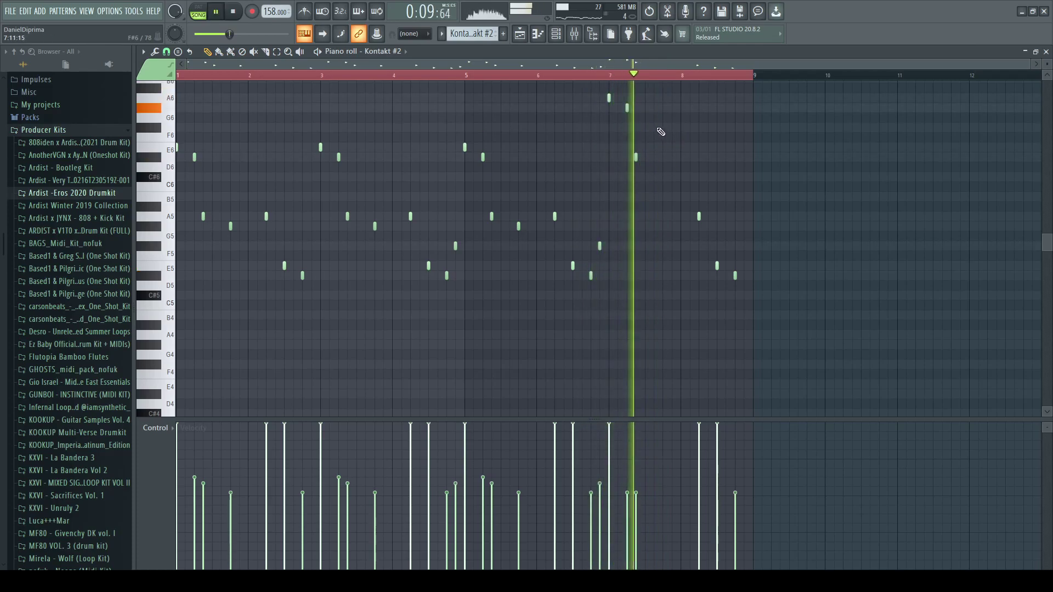
pyautogui.rightClick(663, 127)
pyautogui.press('space')
pyautogui.press('space')
pyautogui.click(668, 129)
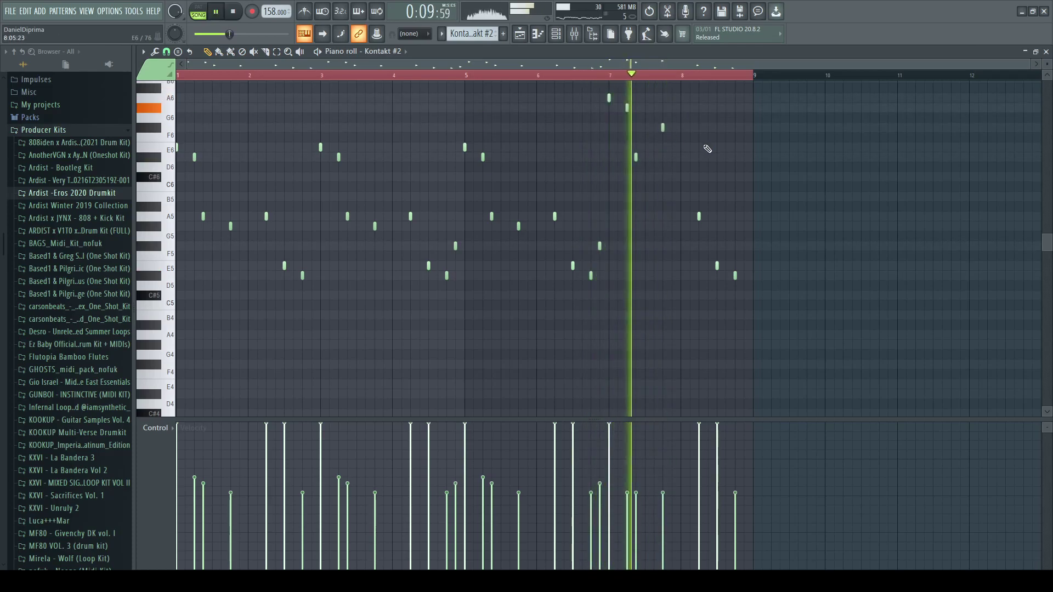
# Step: Rework bar 8 of the melody with A6, E6 and C#6 notes on beats two, three and four, and audition it
pyautogui.press('space')
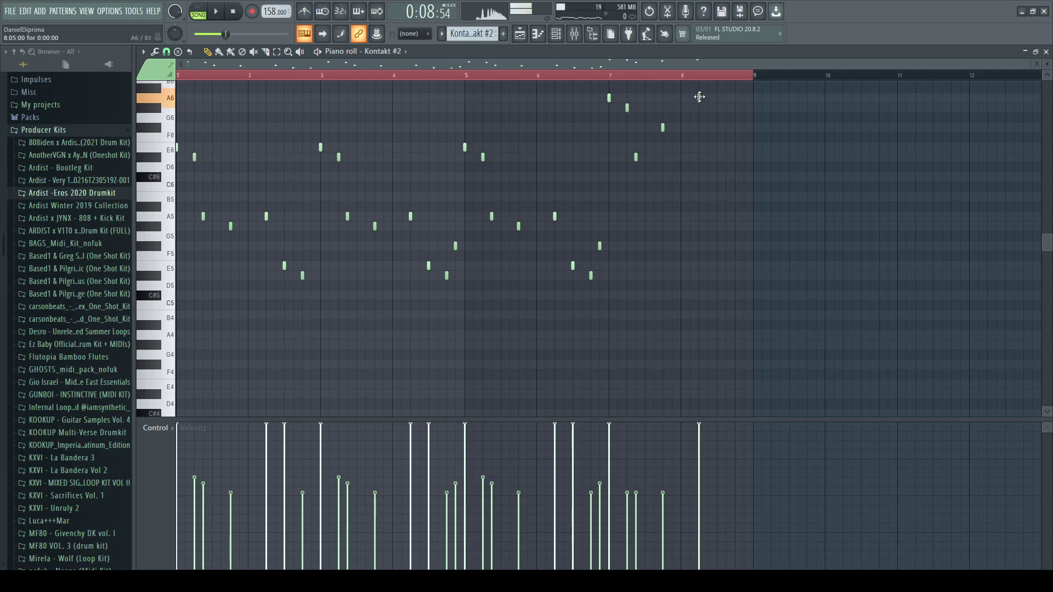
pyautogui.press('space')
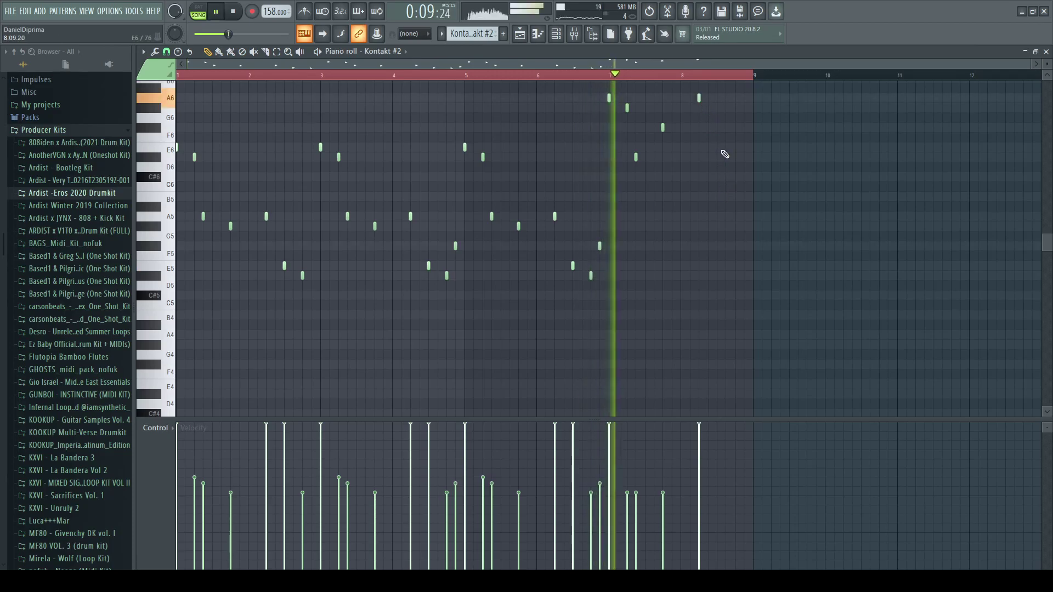
pyautogui.press('space')
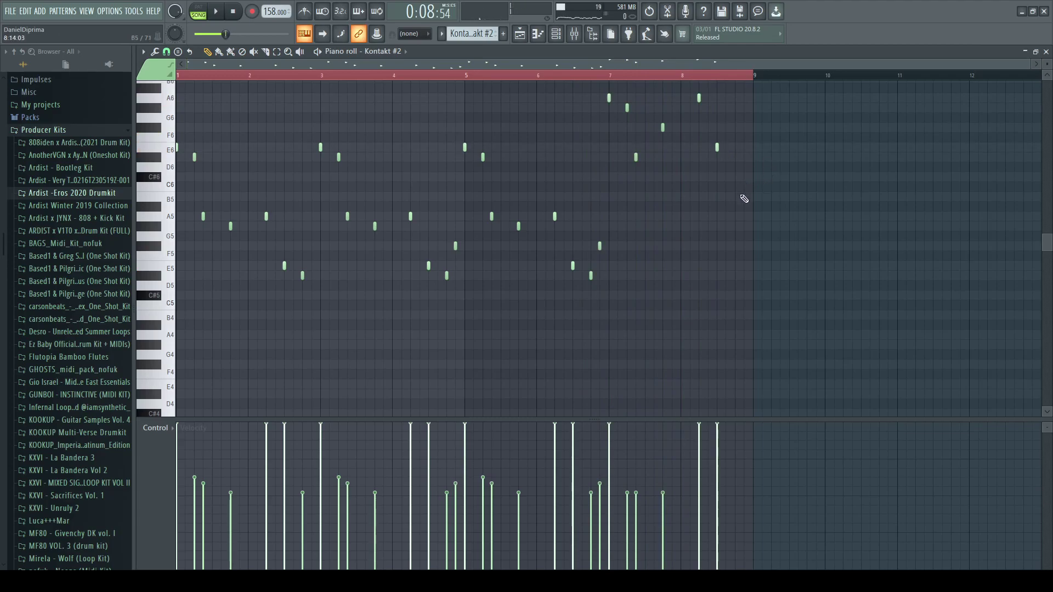
pyautogui.click(635, 157)
pyautogui.press('space')
pyautogui.click(735, 176)
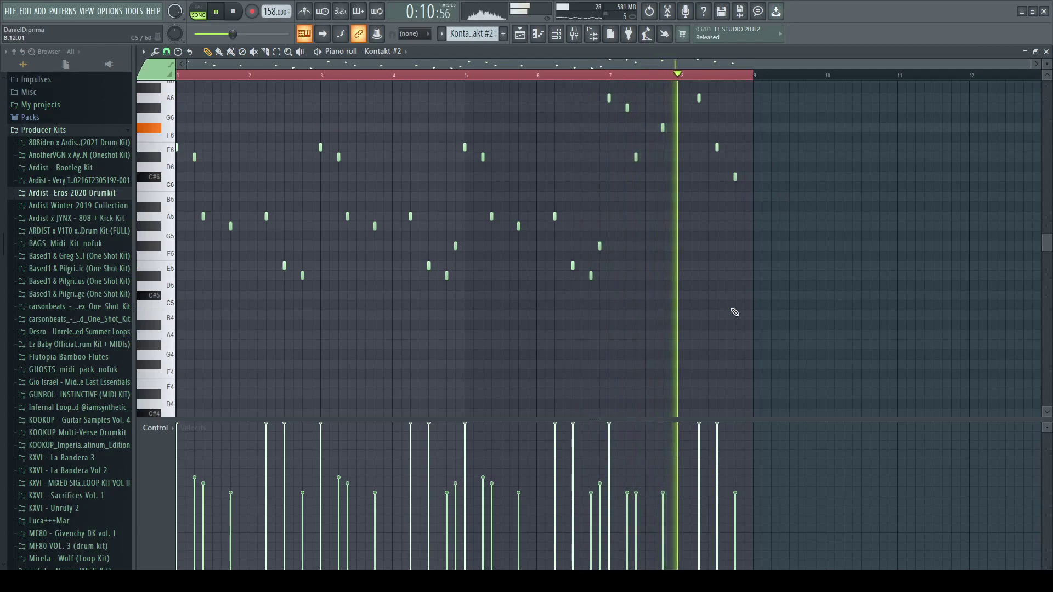
pyautogui.press('space')
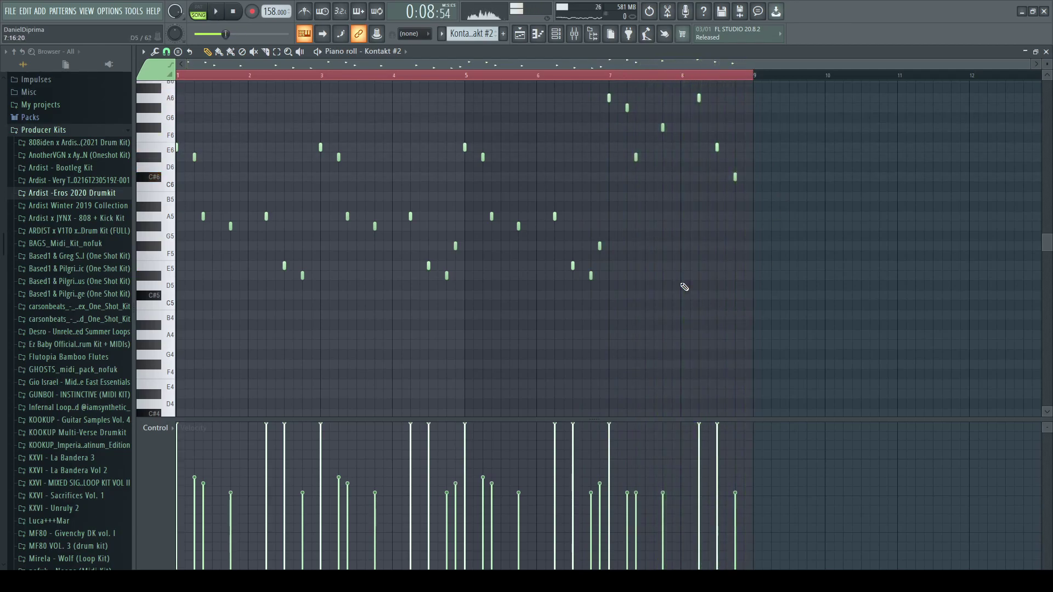
# Step: Try the closing C#6 note of bar 8 half a beat earlier and half a beat later
pyautogui.press('space')
pyautogui.rightClick(735, 178)
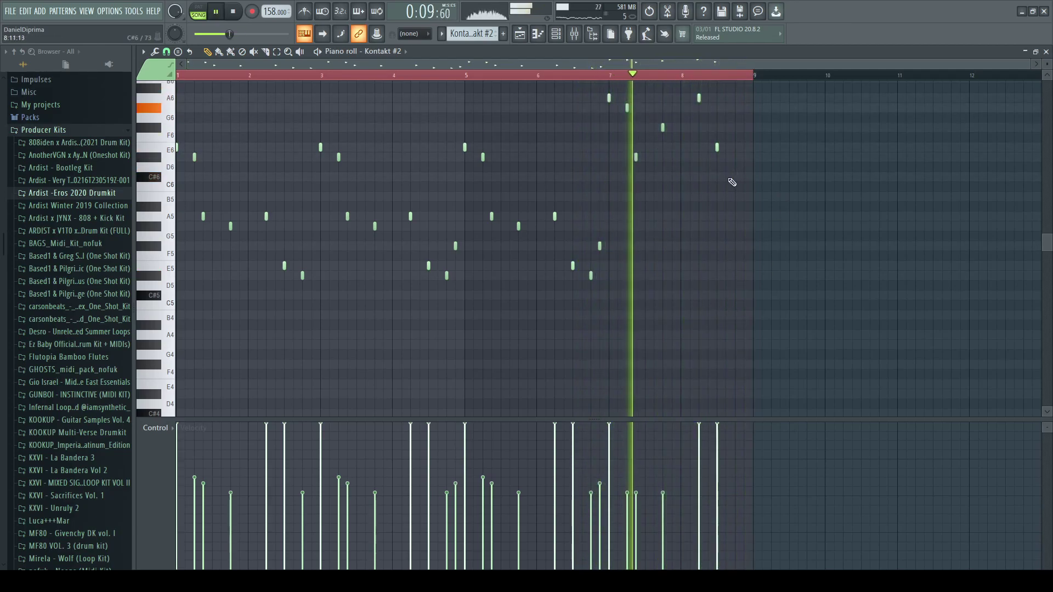
pyautogui.click(726, 176)
pyautogui.press('space')
pyautogui.rightClick(726, 177)
pyautogui.press('space')
pyautogui.click(745, 177)
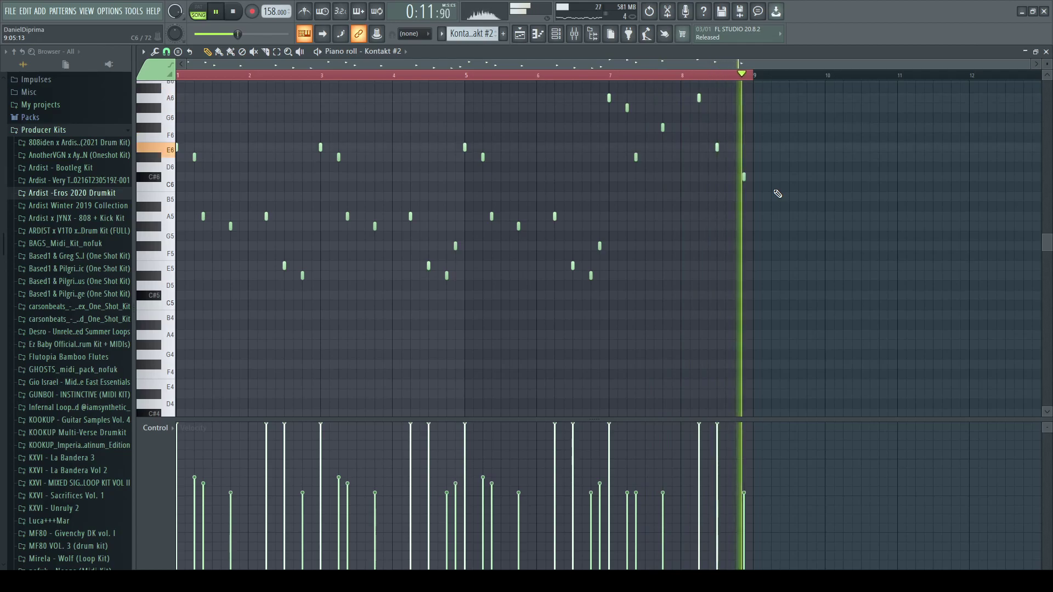
pyautogui.press('space')
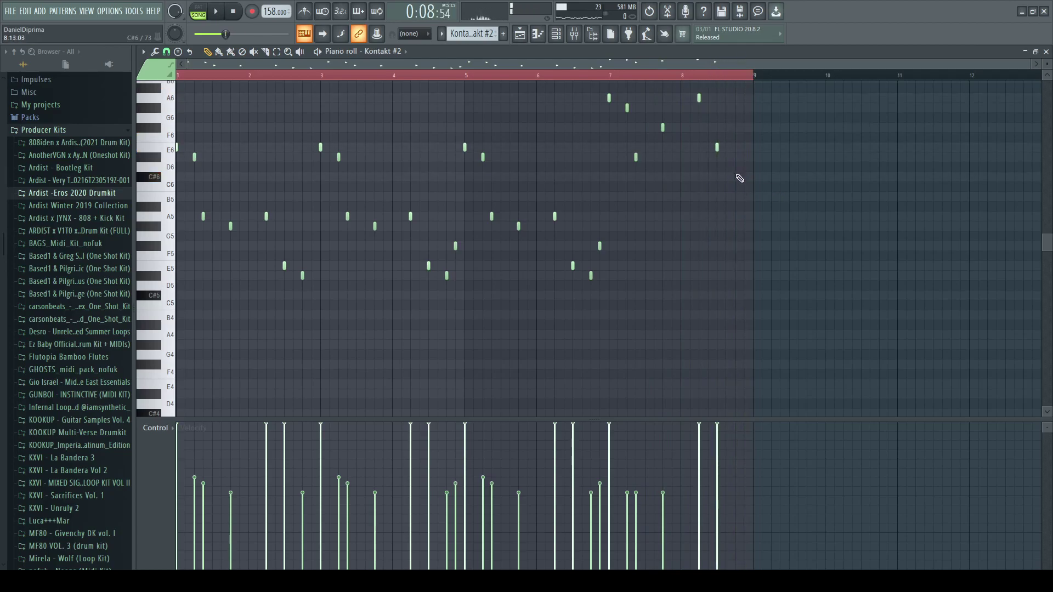
# Step: Audition D#6 as the melody's closing note and settle on a C#6 on the last beat of bar 8
pyautogui.click(746, 158)
pyautogui.press('space')
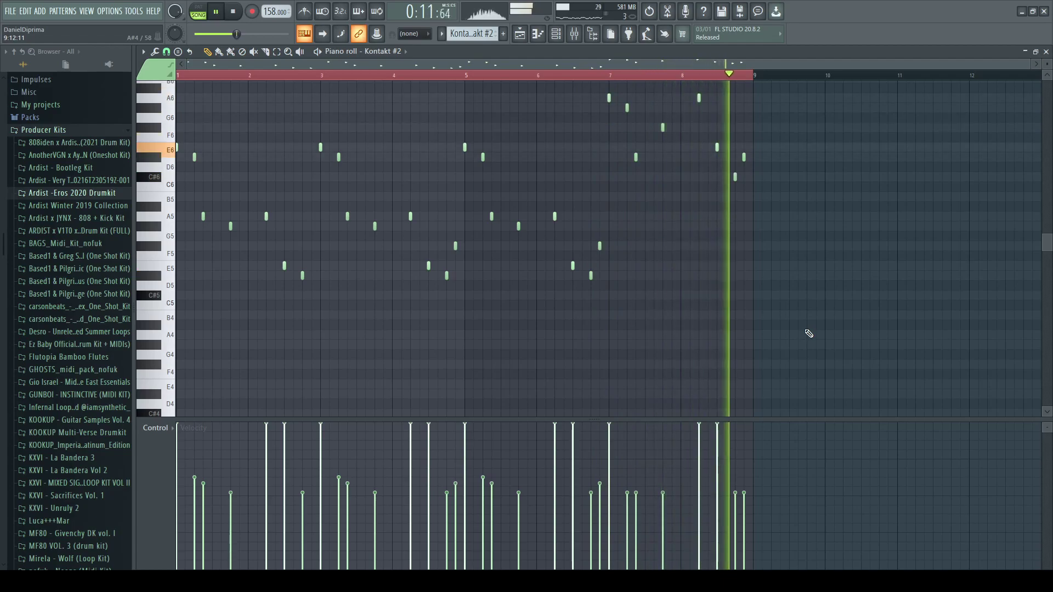
pyautogui.rightClick(735, 176)
pyautogui.rightClick(744, 158)
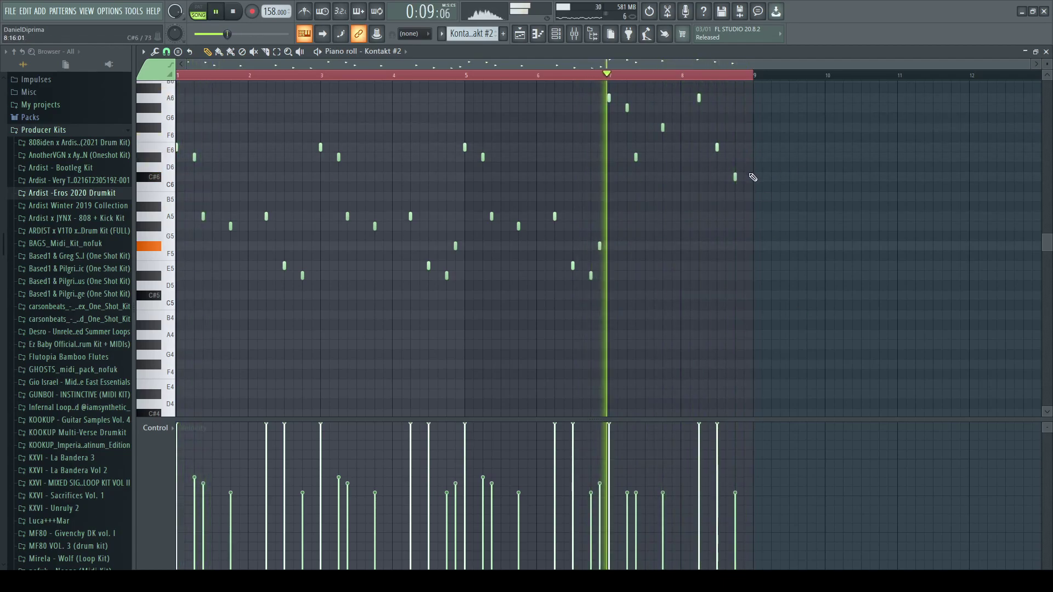
pyautogui.click(735, 158)
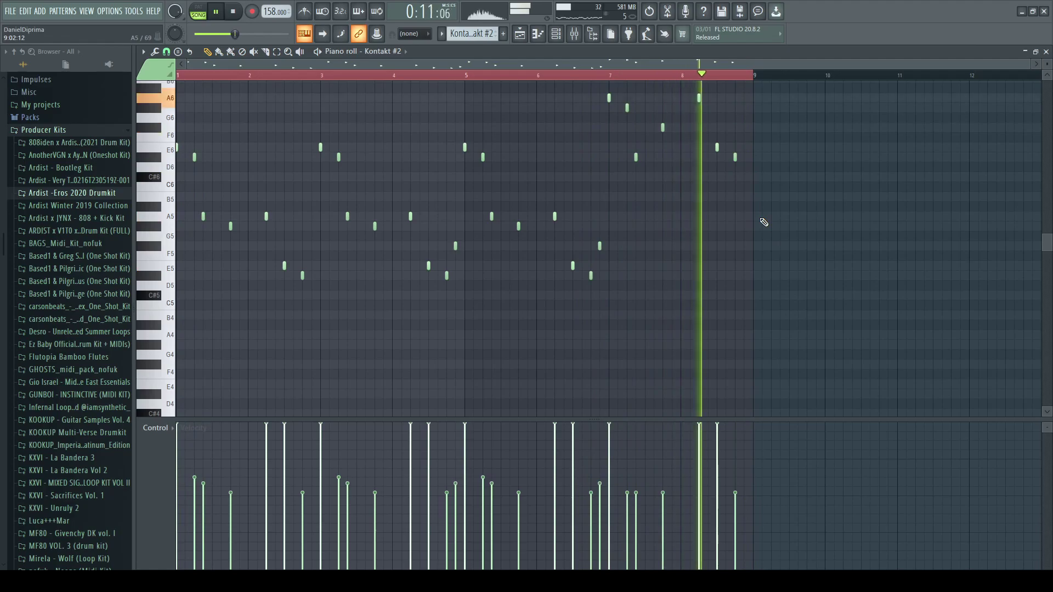
pyautogui.moveTo(735, 158); pyautogui.dragTo(734, 175)
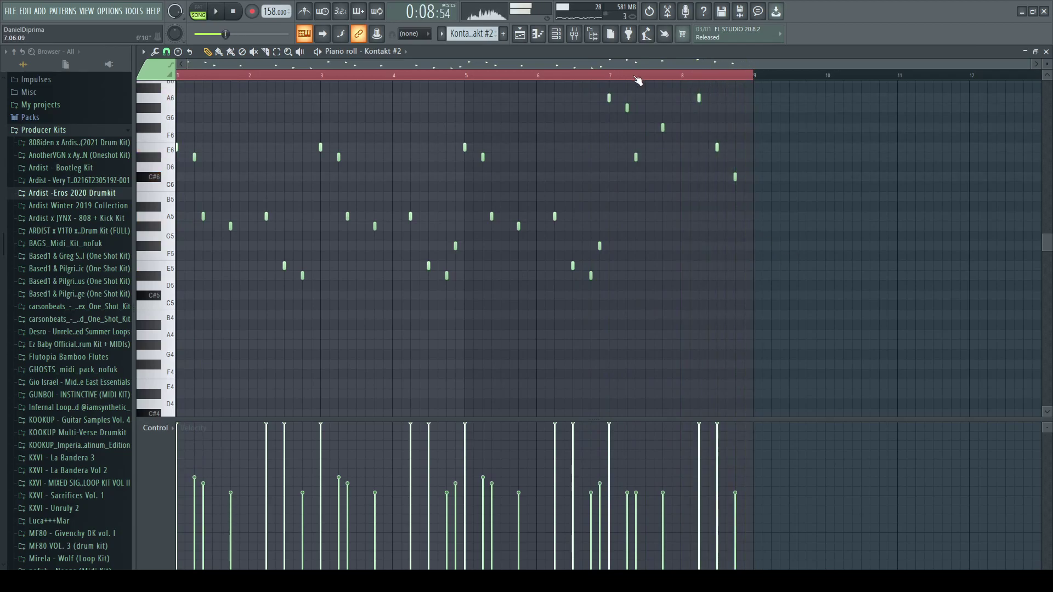
pyautogui.press('space')
# Step: Play the full Playlist arrangement from the start with all clips in view
pyautogui.click(579, 38)
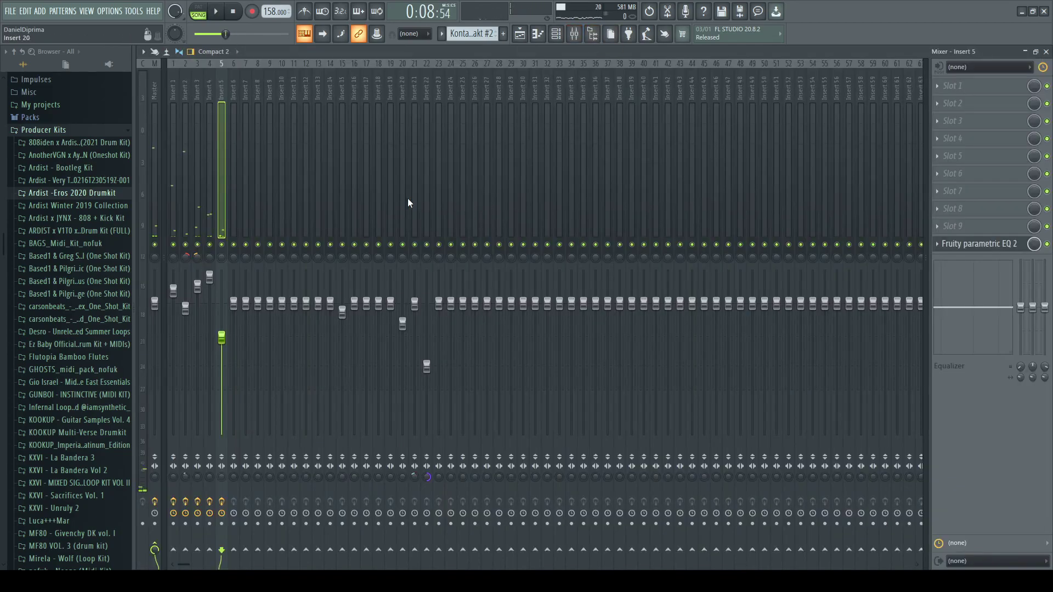
pyautogui.click(519, 34)
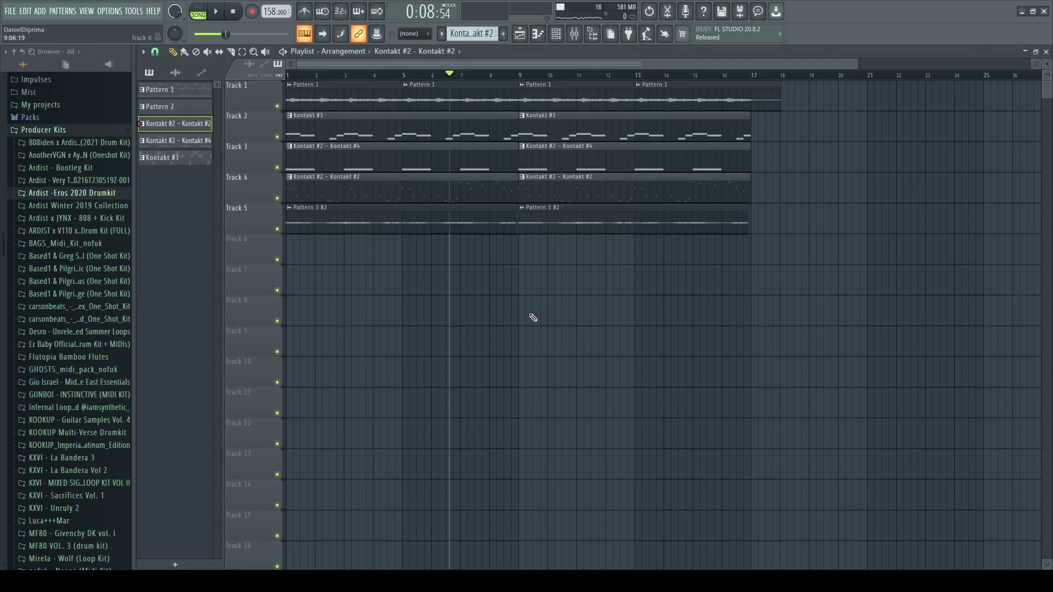
pyautogui.scroll(-2, 533, 317)
pyautogui.press('space')
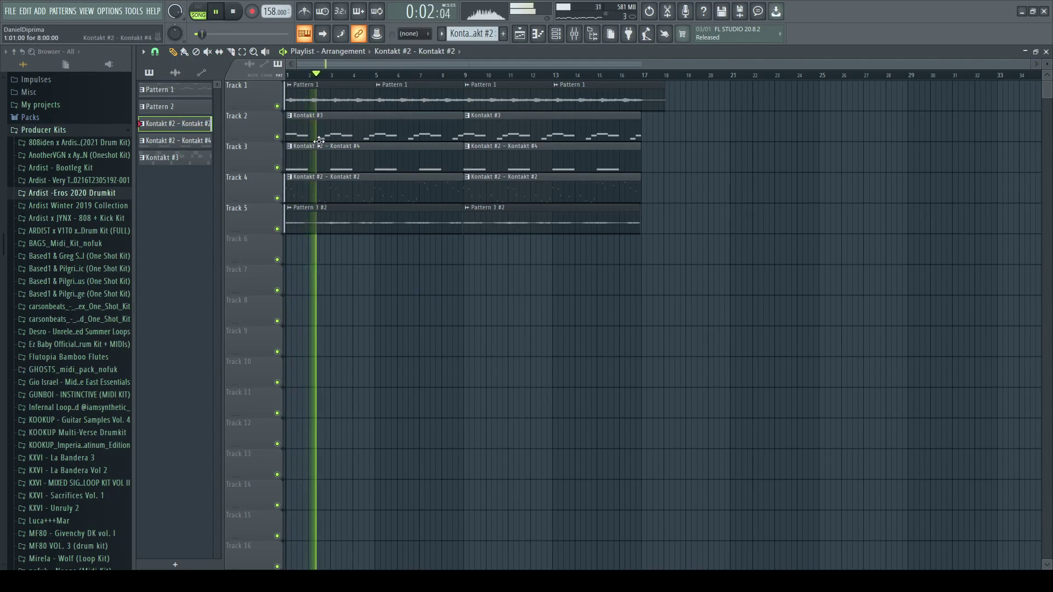
# Step: Try the HalfTime effect on Insert 2 with Track 4 soloed, remove it and bring all tracks back
pyautogui.keyDown('ctrl'); pyautogui.click(277, 198); pyautogui.keyUp('ctrl')
pyautogui.click(574, 34)
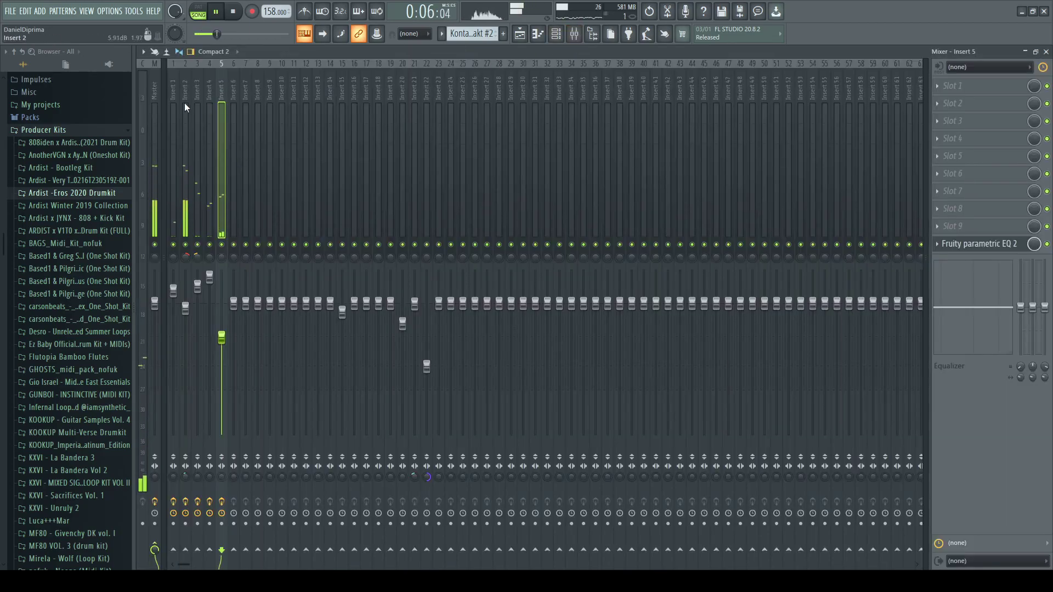
pyautogui.click(185, 108)
pyautogui.click(948, 163)
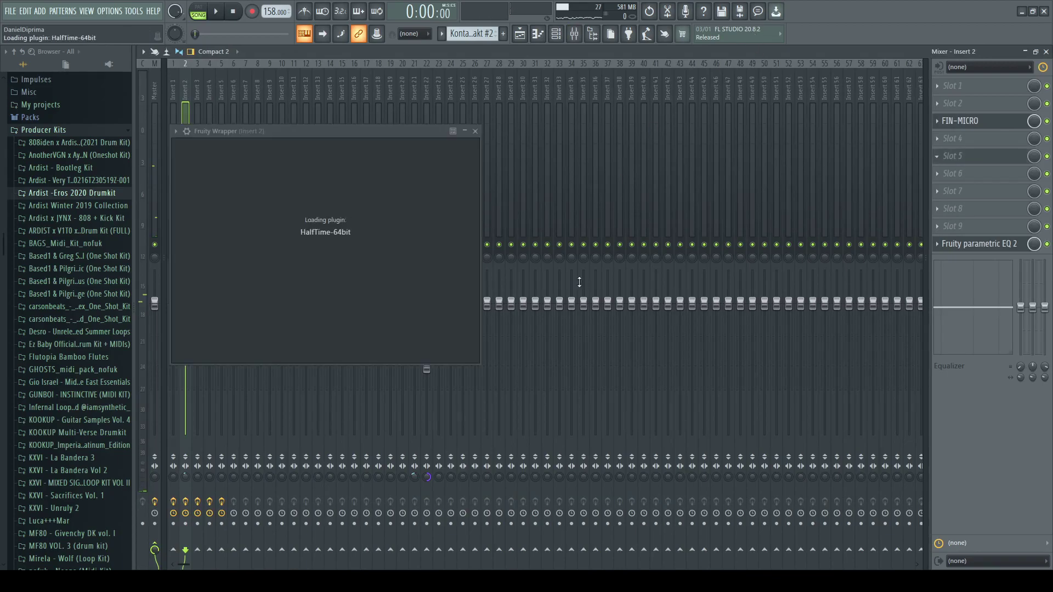
pyautogui.press('space')
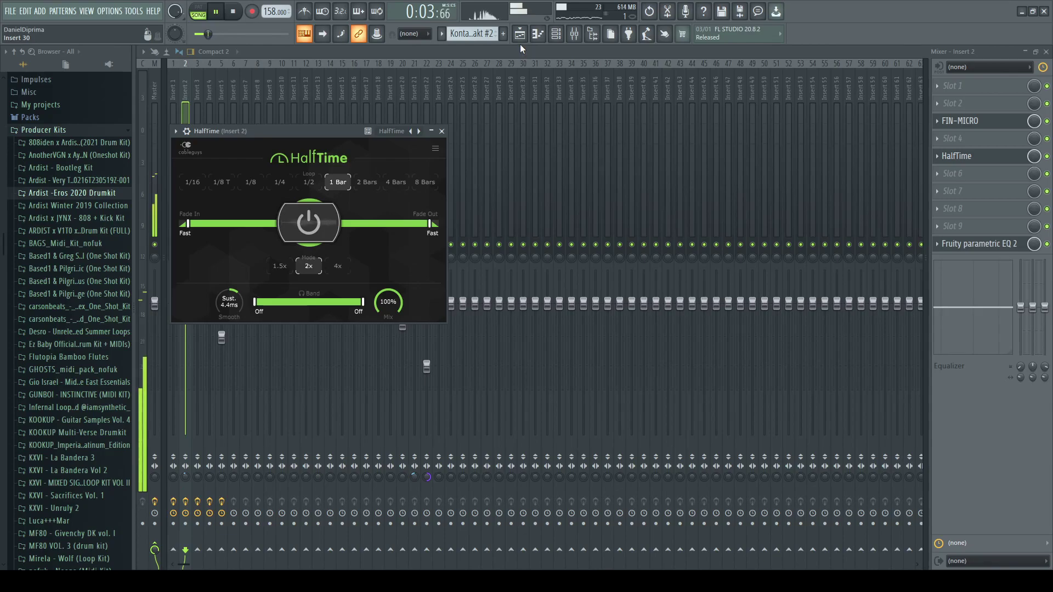
pyautogui.click(955, 161)
pyautogui.click(937, 157)
pyautogui.click(716, 144)
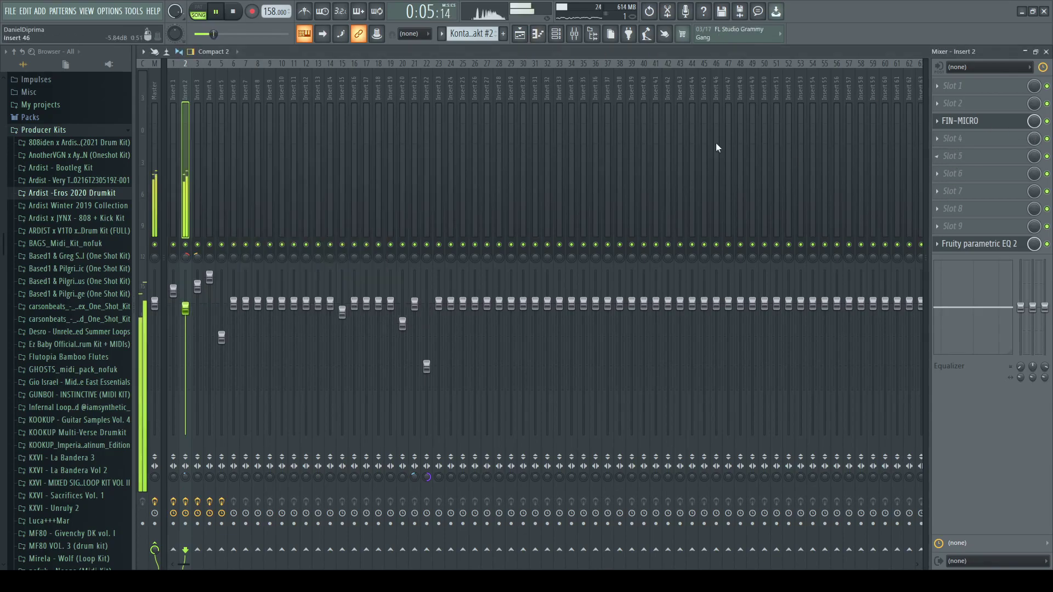
pyautogui.click(528, 35)
pyautogui.rightClick(278, 199)
pyautogui.rightClick(277, 199)
pyautogui.rightClick(278, 199)
# Step: Delete the second Kontakt #3 clip on Track 2 and put it back at bar 9
pyautogui.rightClick(499, 131)
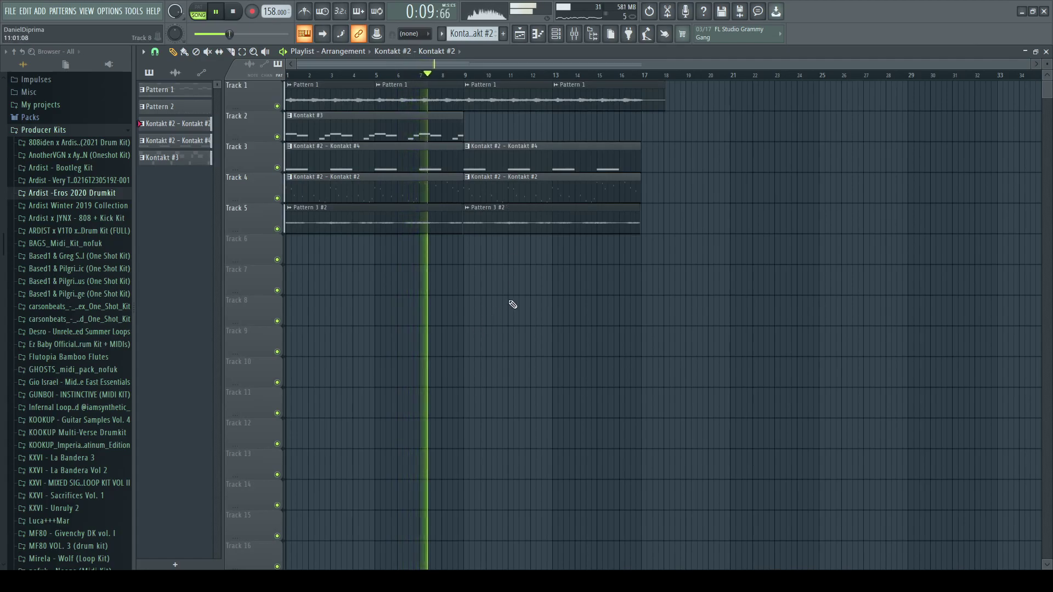
pyautogui.click(450, 129)
pyautogui.click(483, 127)
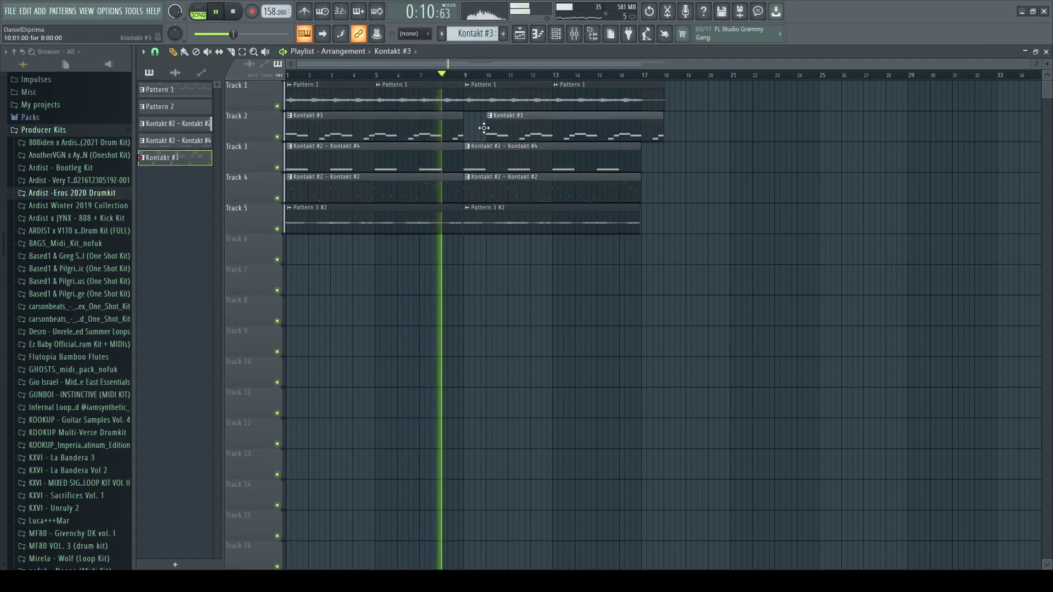
# Step: Remove the second Kontakt #2 melody clip from Track 4 and extend Track 1 with Pattern 1 clips at bars 17 and 21
pyautogui.rightClick(499, 192)
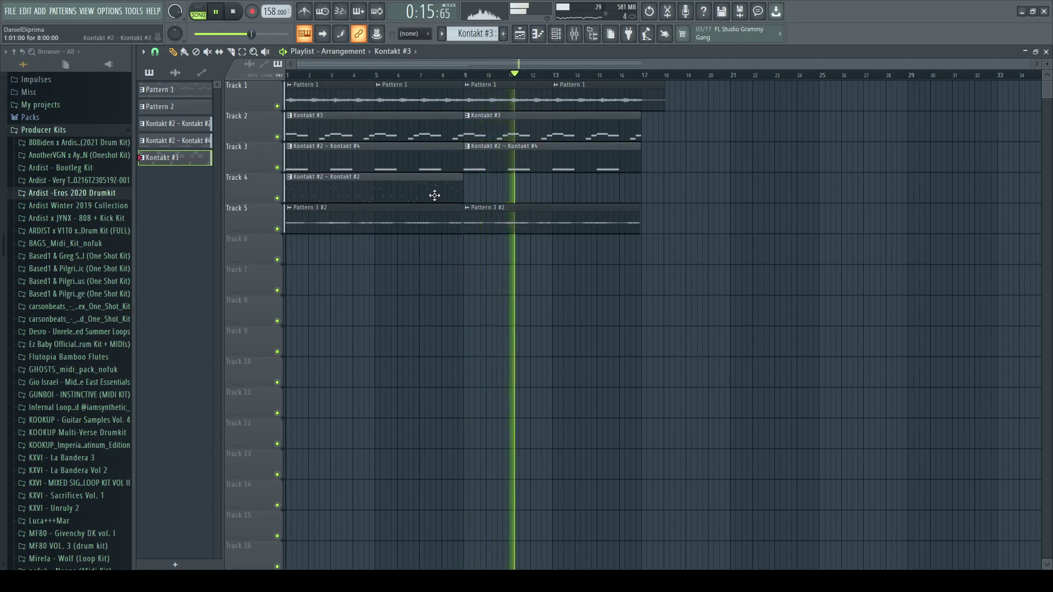
pyautogui.click(375, 189)
pyautogui.click(598, 100)
pyautogui.click(647, 109)
pyautogui.click(738, 110)
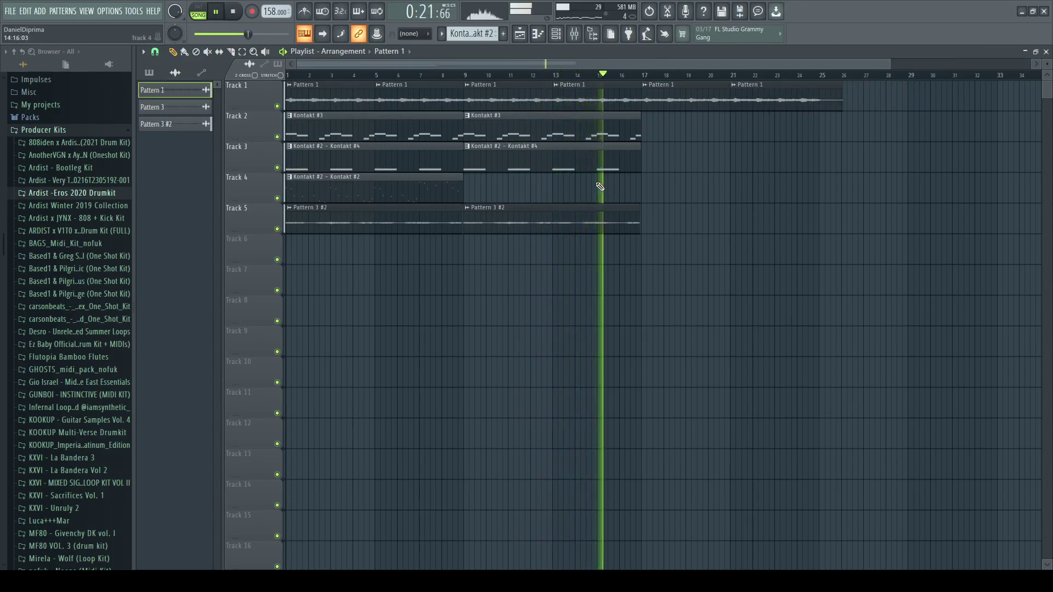
# Step: Add a Kontakt #4 clip at bar 17 on Track 3, move Track 4's Kontakt #2 clip to bar 9, and play the arrangement
pyautogui.click(548, 165)
pyautogui.click(652, 165)
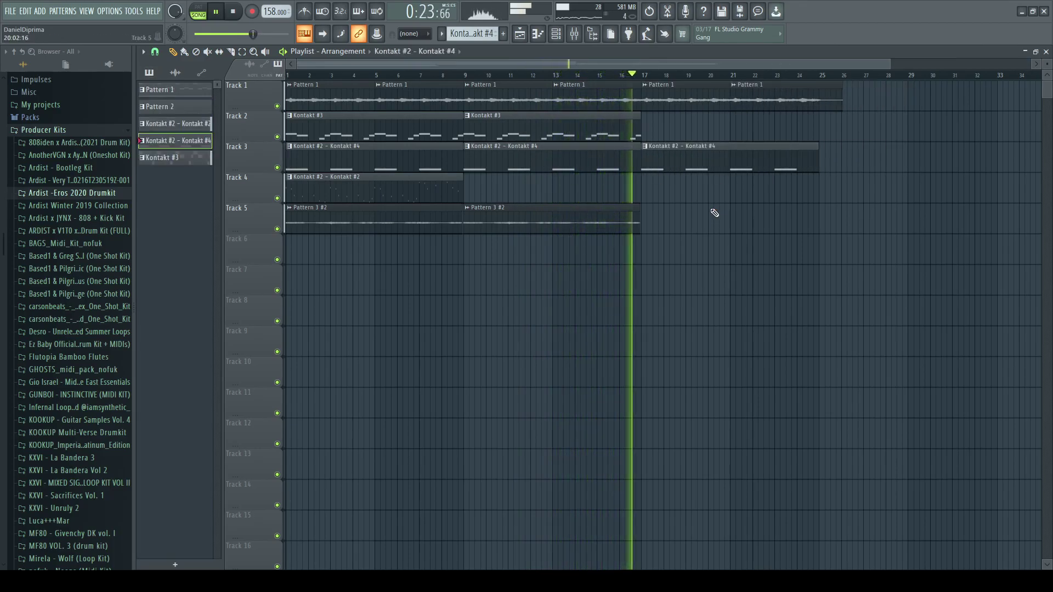
pyautogui.moveTo(427, 193); pyautogui.dragTo(605, 207)
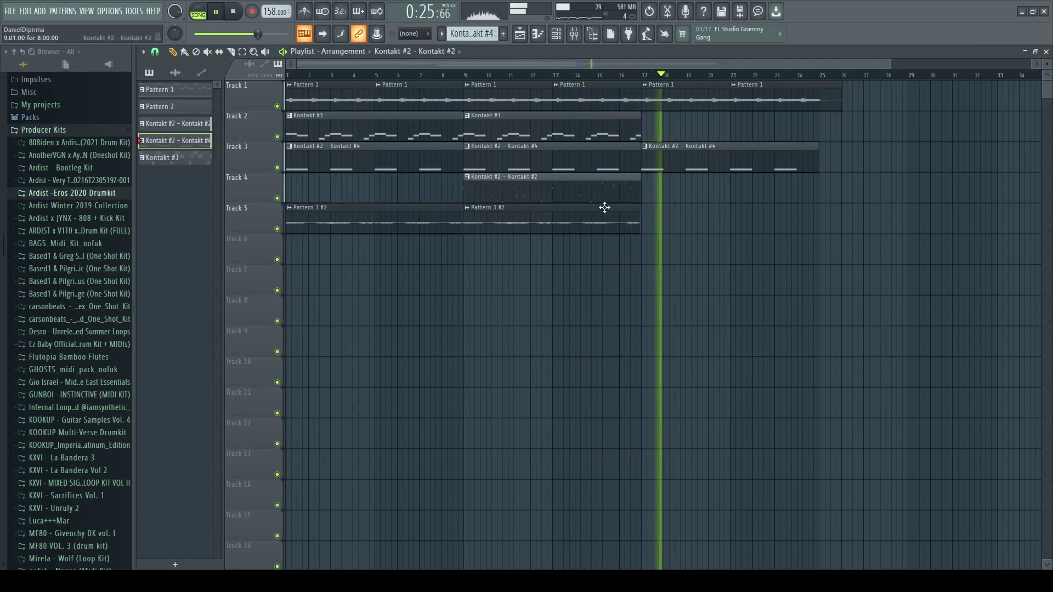
pyautogui.scroll(-1, 536, 289)
pyautogui.press('space')
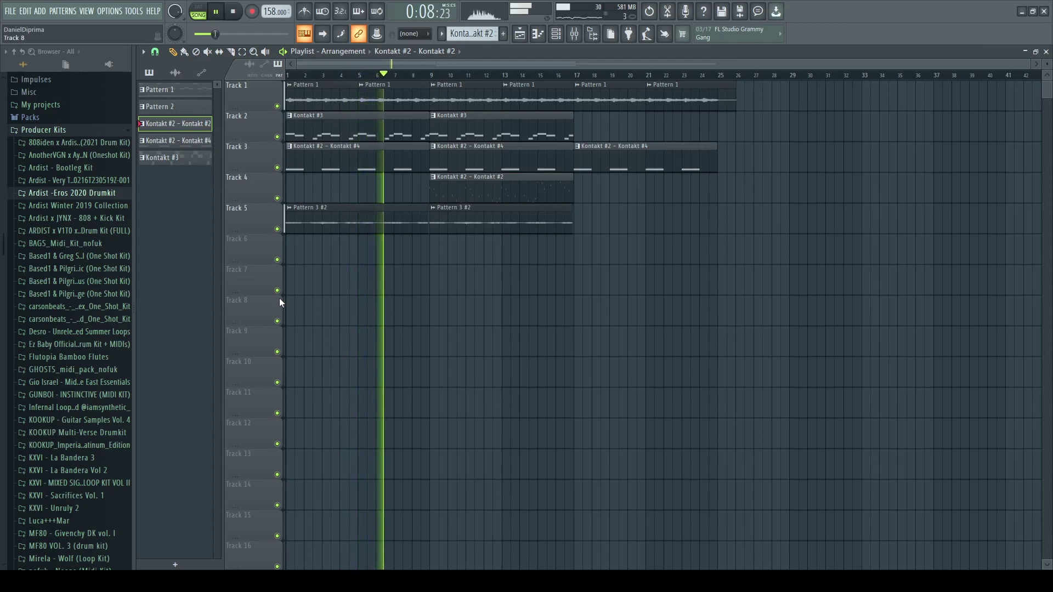
# Step: Raise Insert 5's volume slightly and brighten its Fruity parametric EQ 2, with the high shelf at 1.9 dB and 5573 Hz
pyautogui.press('F9')
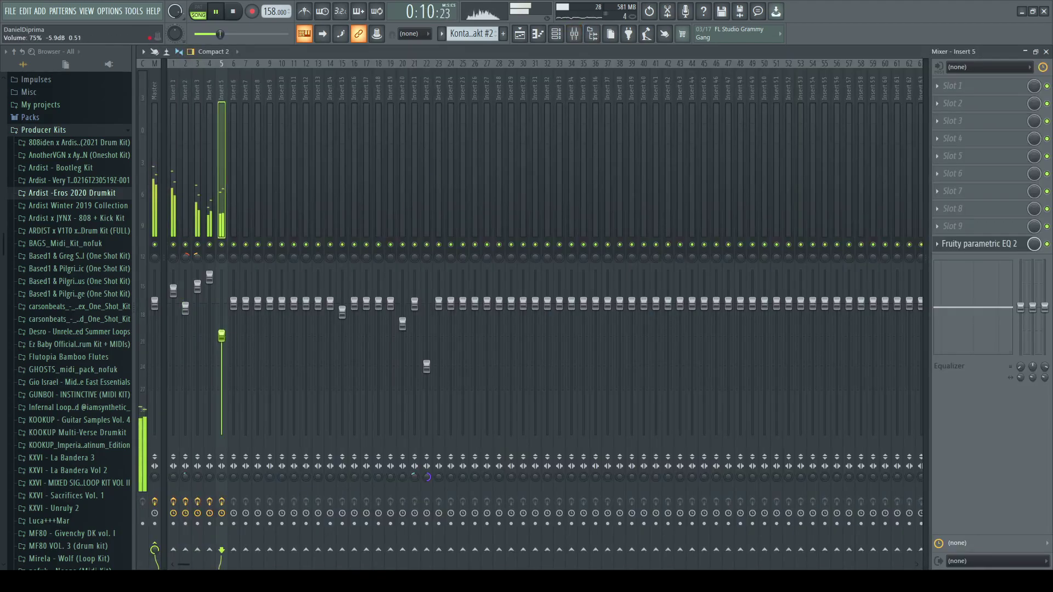
pyautogui.click(970, 245)
pyautogui.press('space')
pyautogui.moveTo(325, 266); pyautogui.dragTo(357, 262)
pyautogui.moveTo(386, 266); pyautogui.dragTo(388, 263)
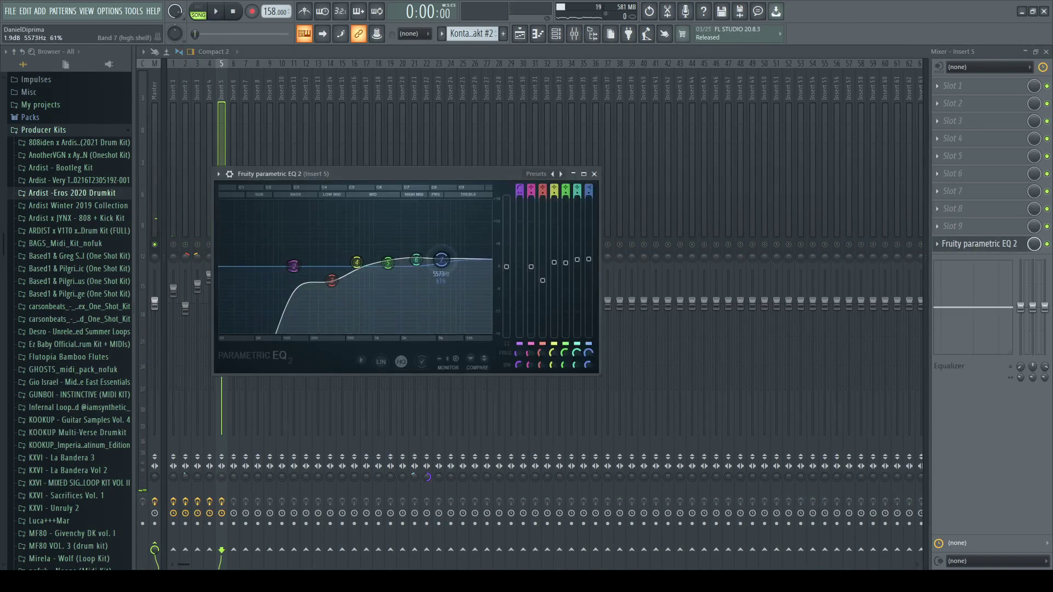
pyautogui.press('Escape')
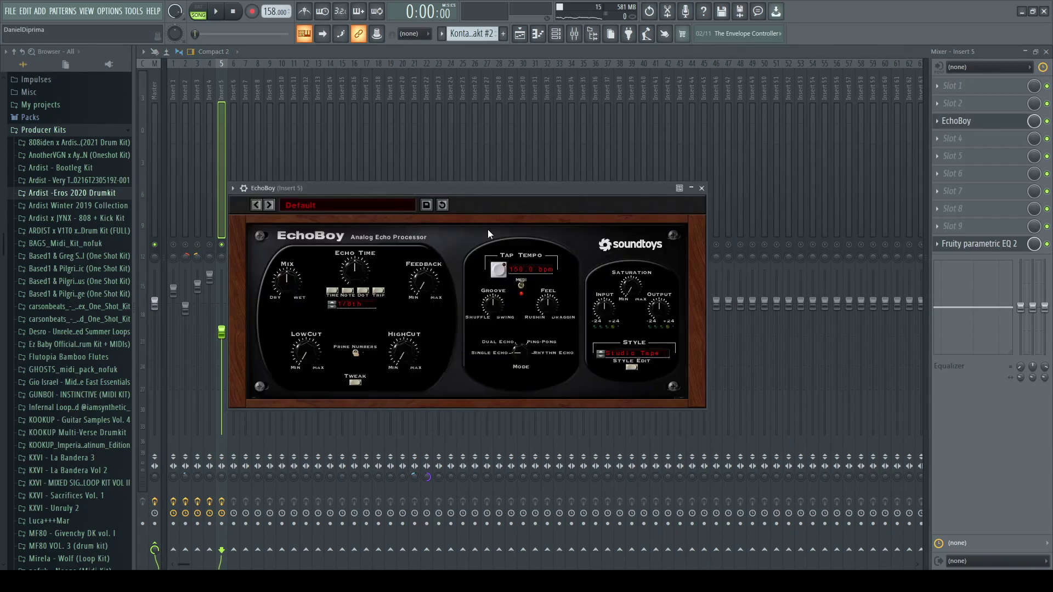
# Step: Add EchoBoy and ValhallaVintageVerb to Insert 5, setting the reverb's mix to 32.4% and its low cut to 290 Hz
pyautogui.click(941, 122)
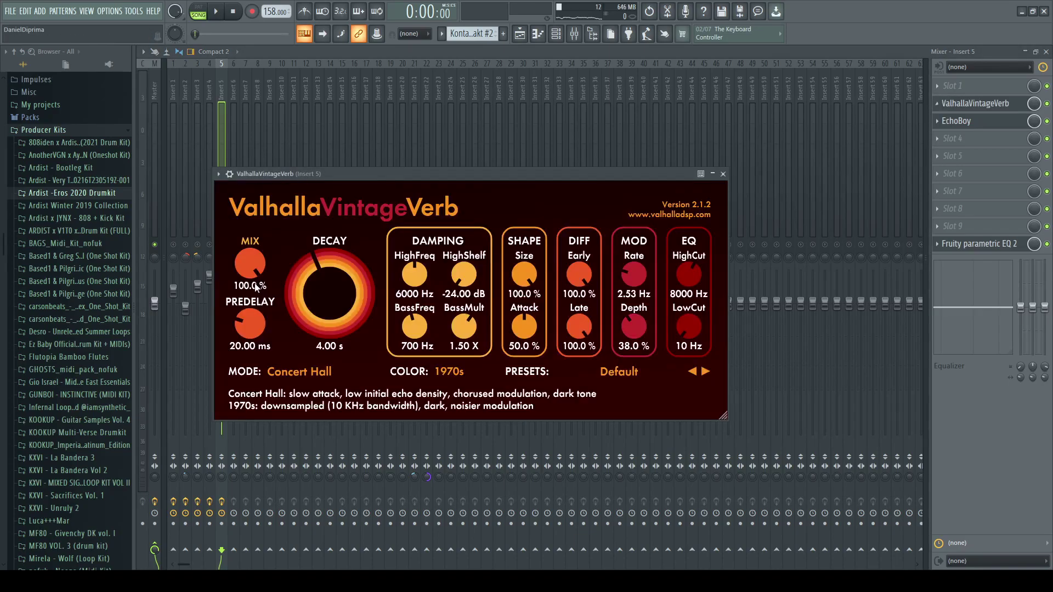
pyautogui.moveTo(687, 328); pyautogui.dragTo(677, 308)
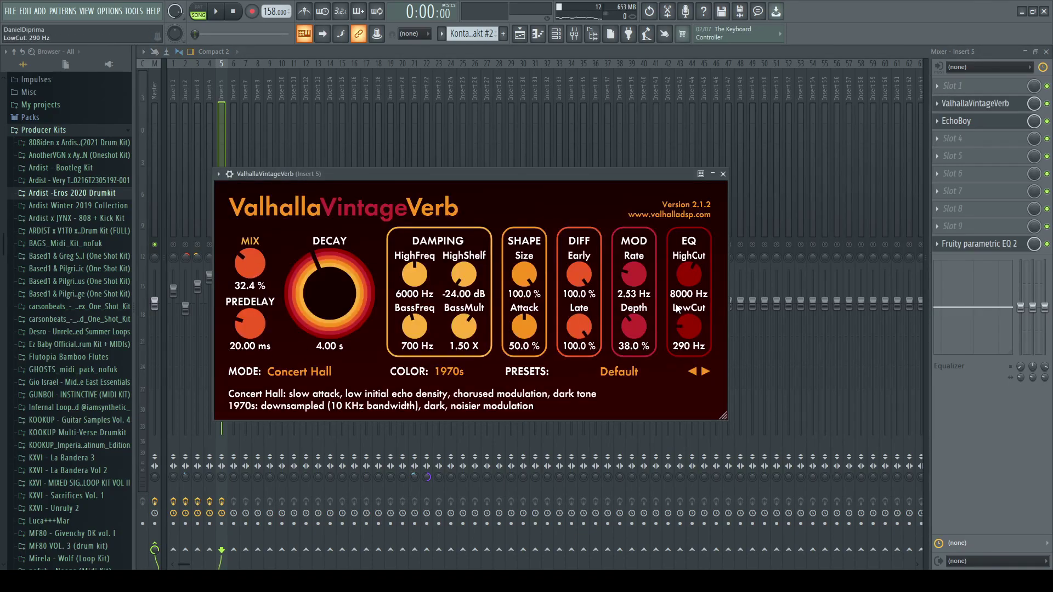
pyautogui.press('Escape')
pyautogui.press('space')
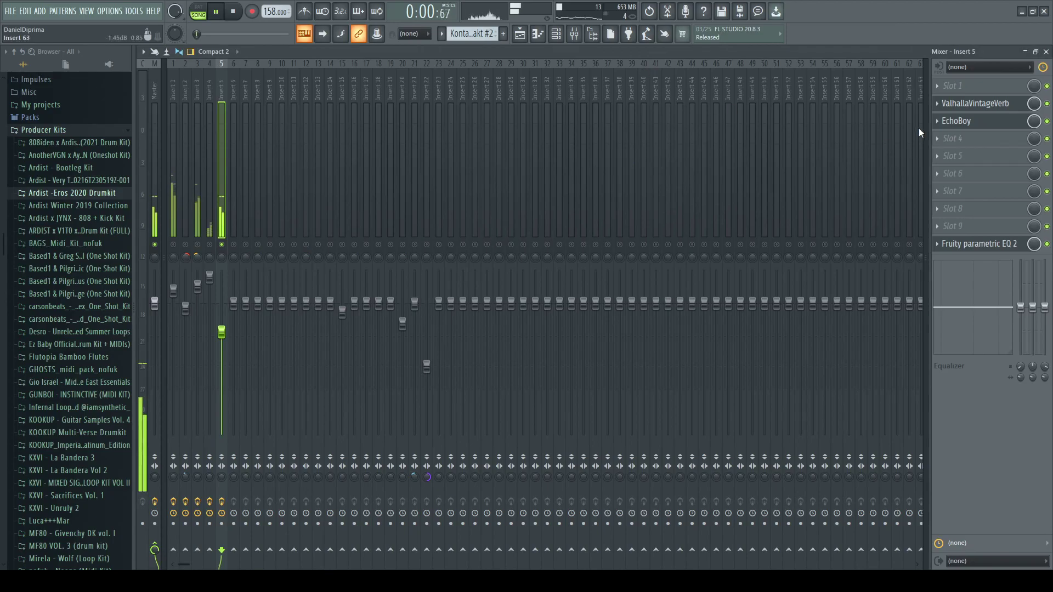
# Step: Load the Ambients Echoes preset from Reverbs & Spaces in Insert 5's EchoBoy
pyautogui.click(966, 125)
pyautogui.press('space')
pyautogui.click(307, 202)
pyautogui.moveTo(330, 236)
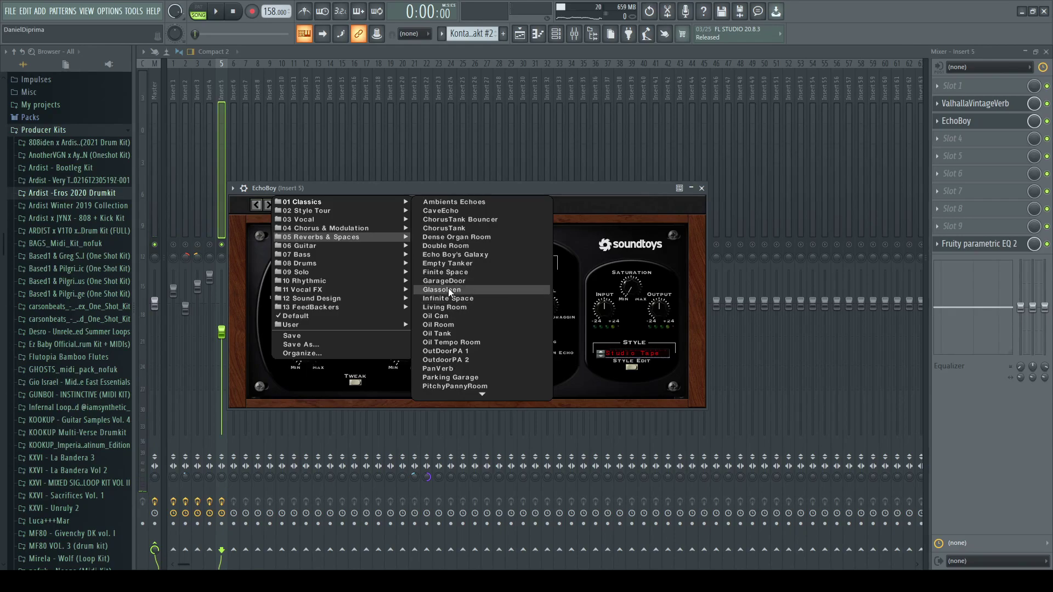
pyautogui.click(455, 202)
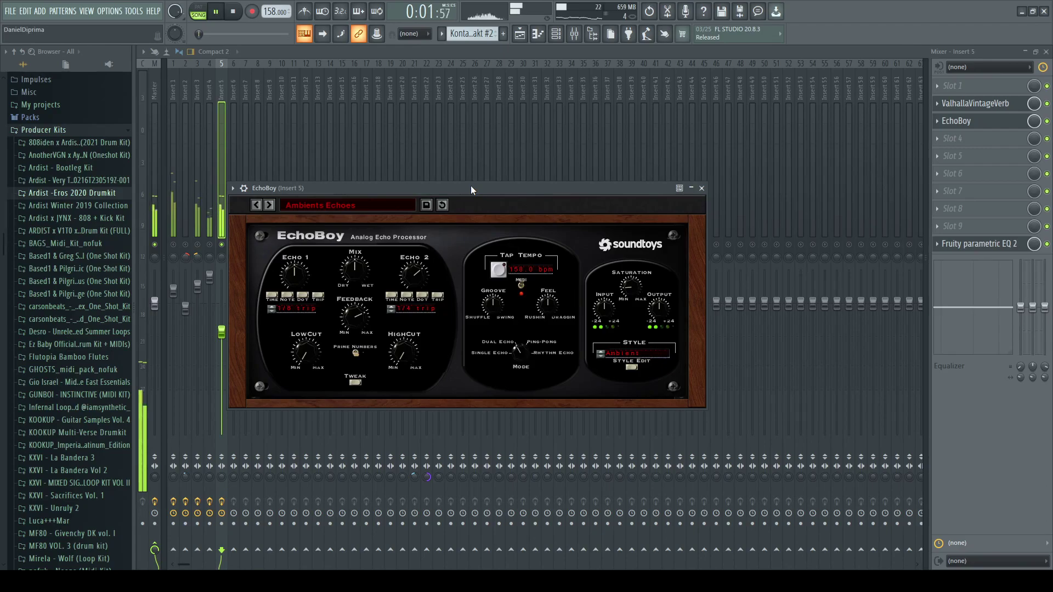
# Step: Try EchoBoy's mix at 30% with Insert 5's fader slightly lower, and remove EchoBoy from the channel
pyautogui.click(222, 332)
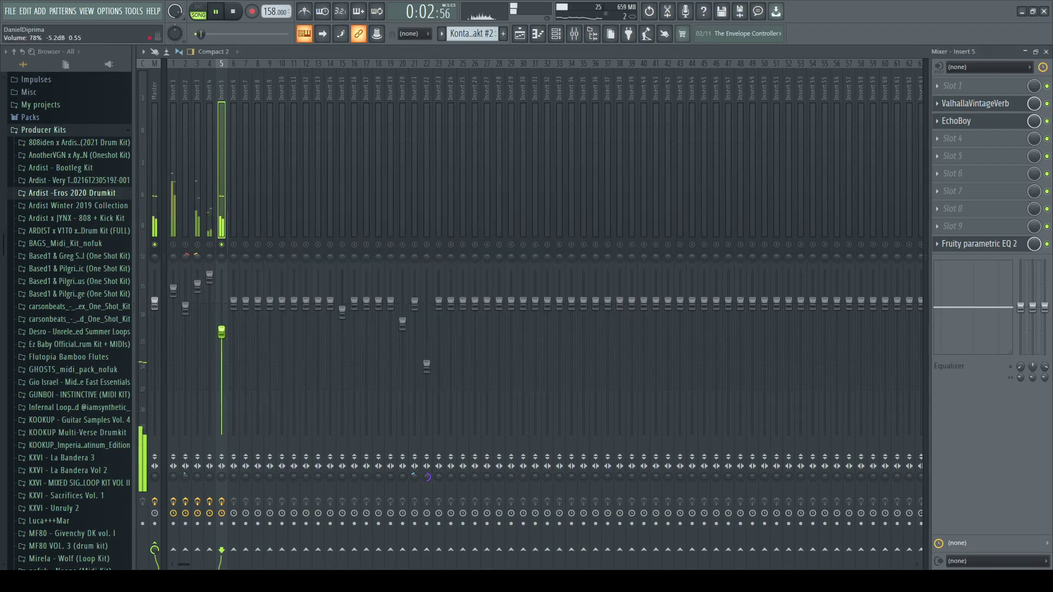
pyautogui.click(1006, 120)
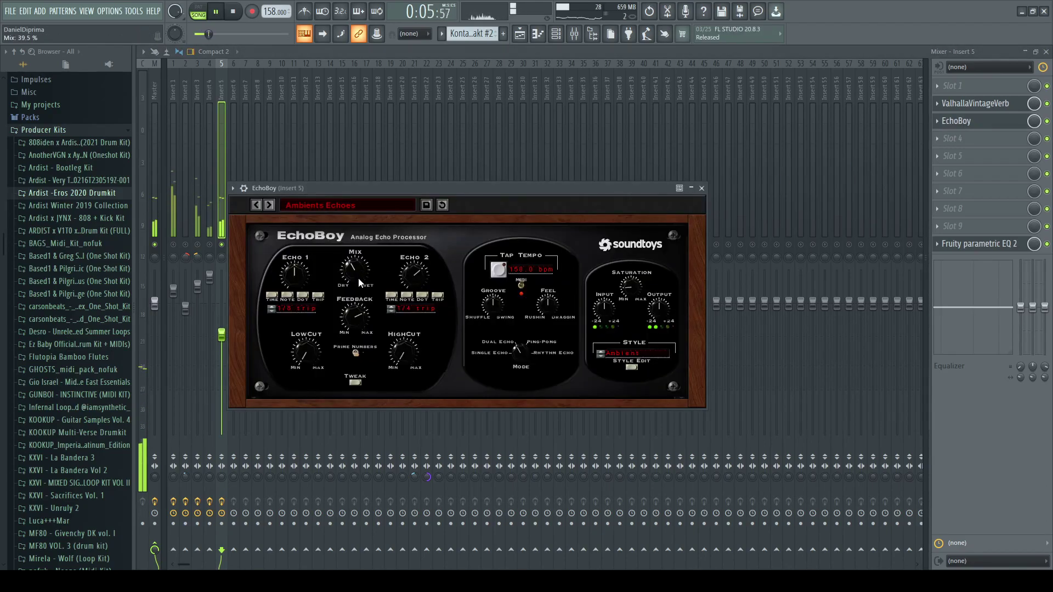
pyautogui.moveTo(360, 282); pyautogui.dragTo(364, 291)
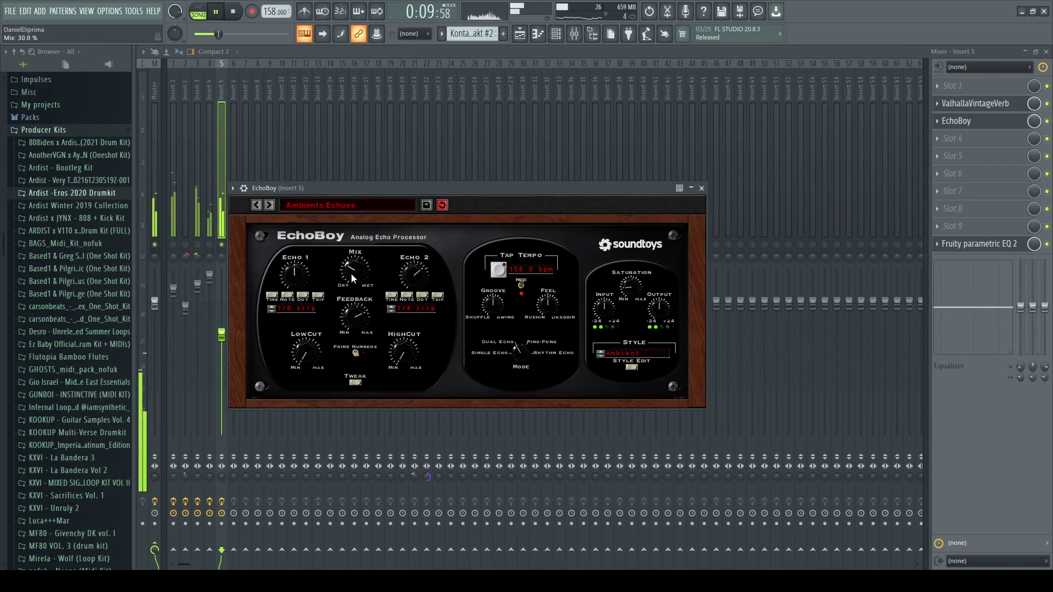
pyautogui.press('Escape')
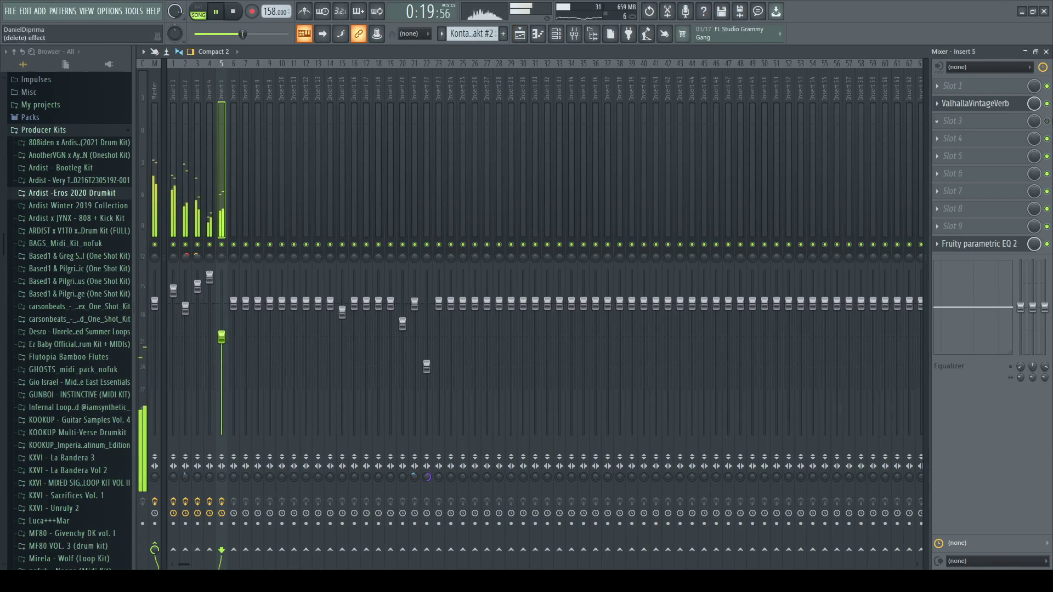
# Step: Open Track 4's Kontakt #2 melody in the piano roll and play it from the second half of bar 5
pyautogui.click(531, 40)
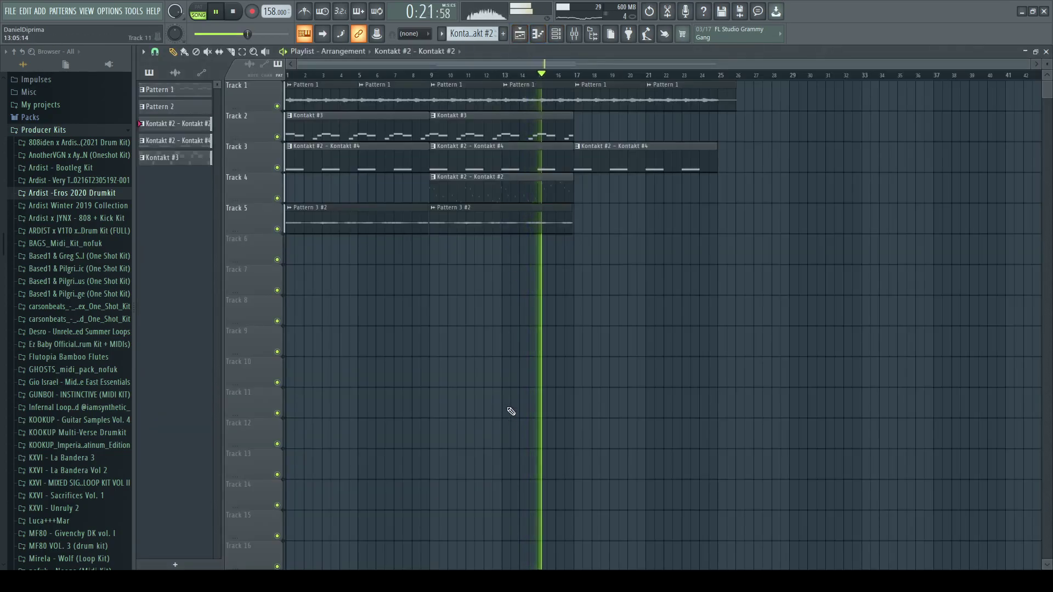
pyautogui.doubleClick(541, 196)
pyautogui.press('space')
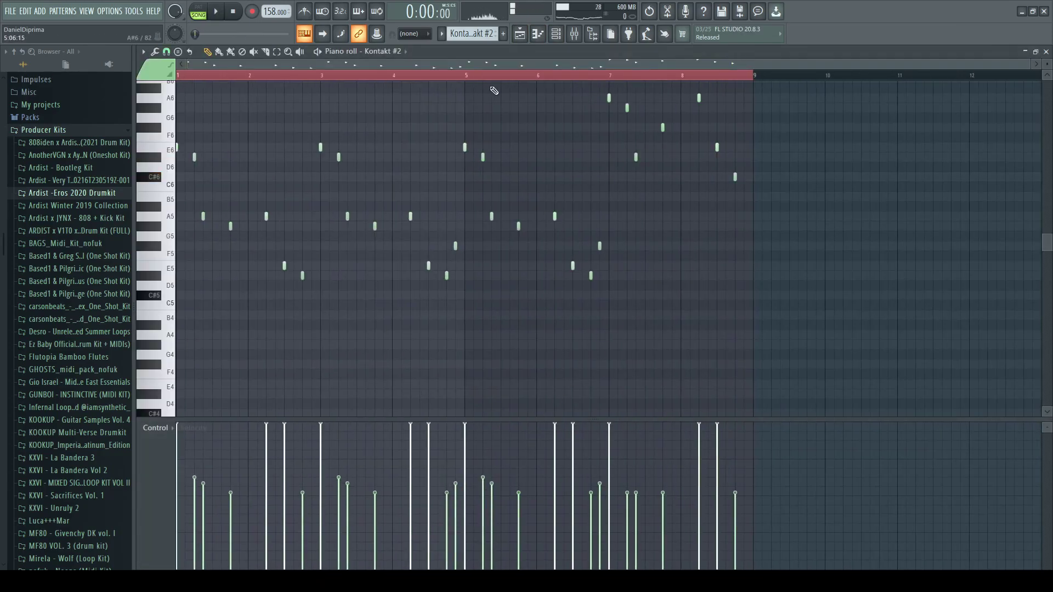
pyautogui.click(513, 80)
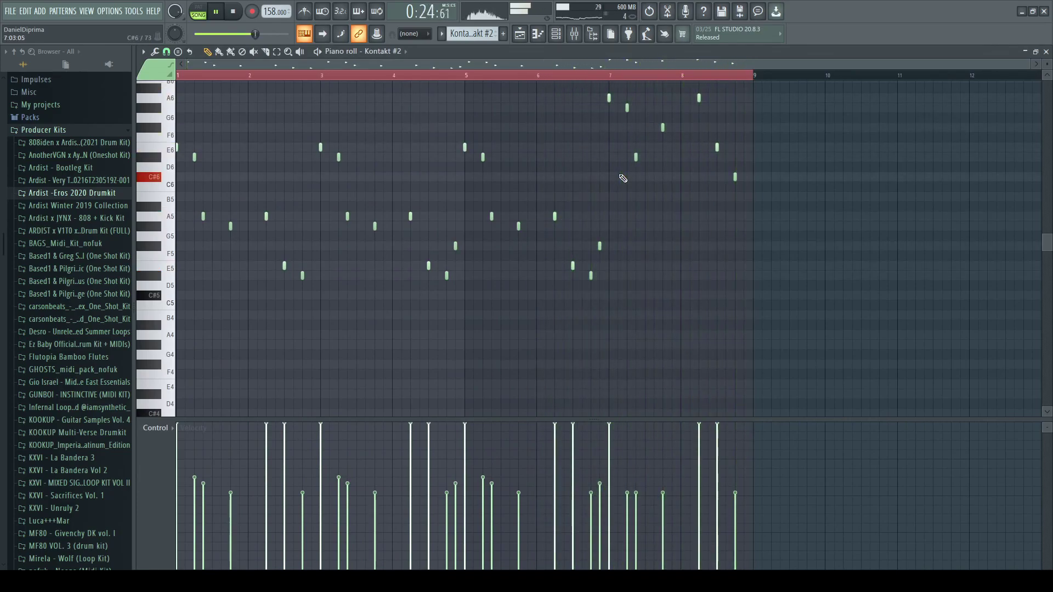
# Step: Lower Insert 2's volume to 93% and open its Fruity parametric EQ 2
pyautogui.click(576, 35)
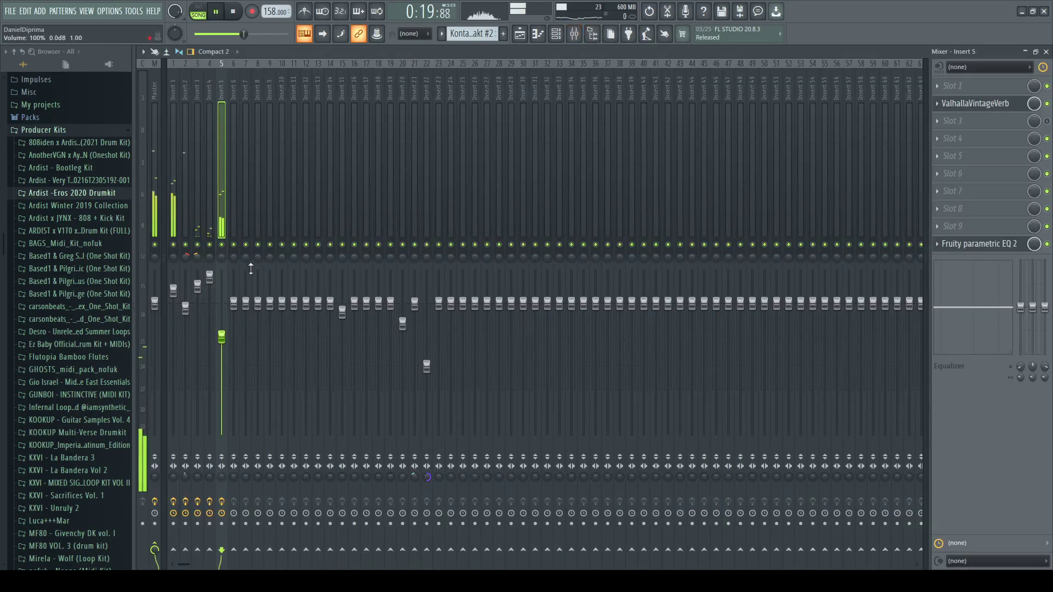
pyautogui.moveTo(196, 307); pyautogui.dragTo(196, 312)
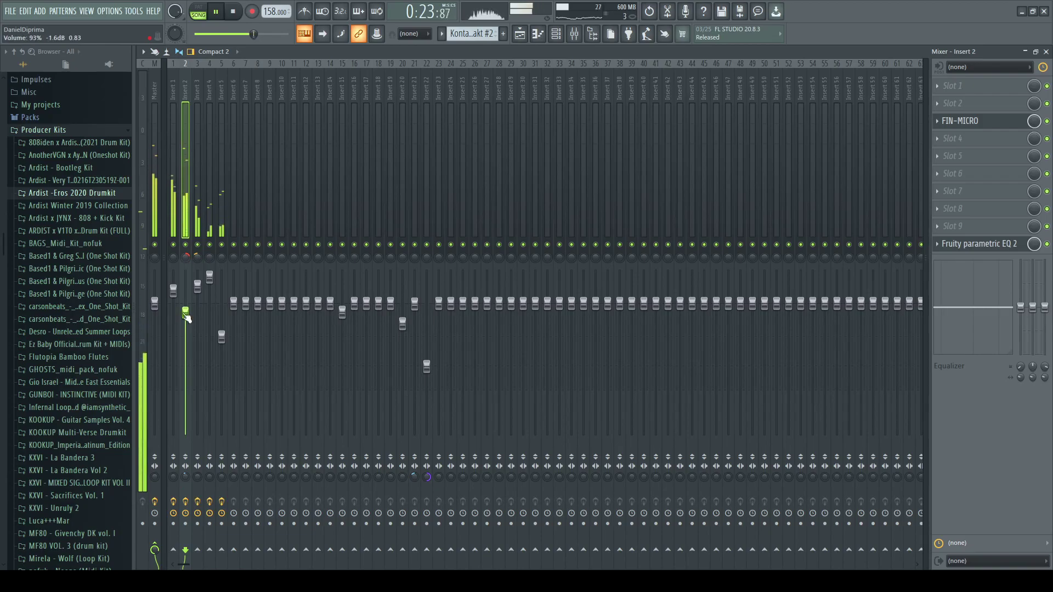
pyautogui.click(982, 244)
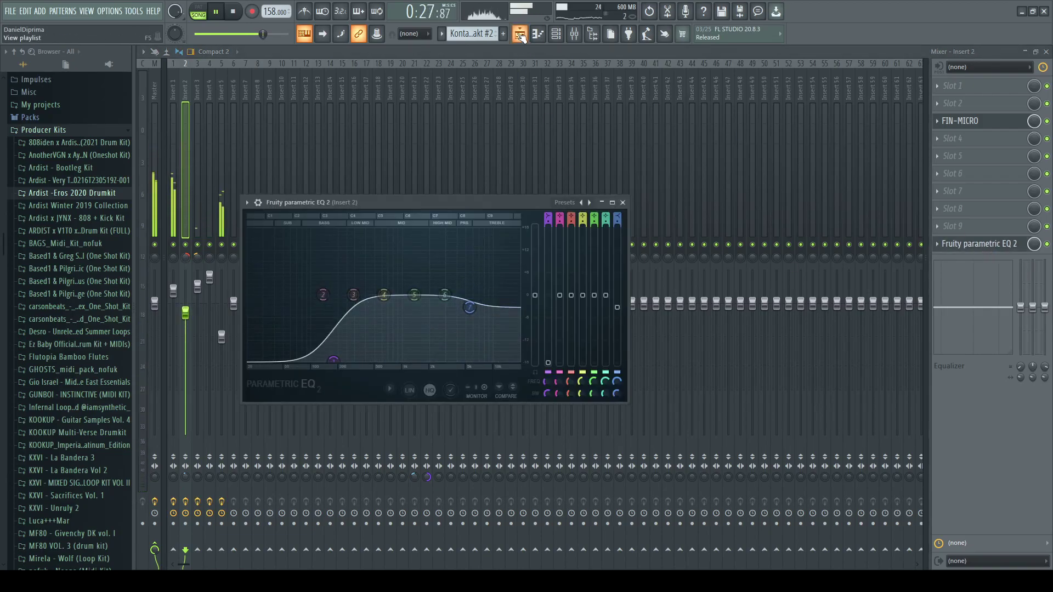
# Step: In the Playlist, add Pattern 1 clips at bars 25 and 29 on Track 1 and a Kontakt #2 - Kontakt #4 clip at bar 25 on Track 3
pyautogui.click(521, 34)
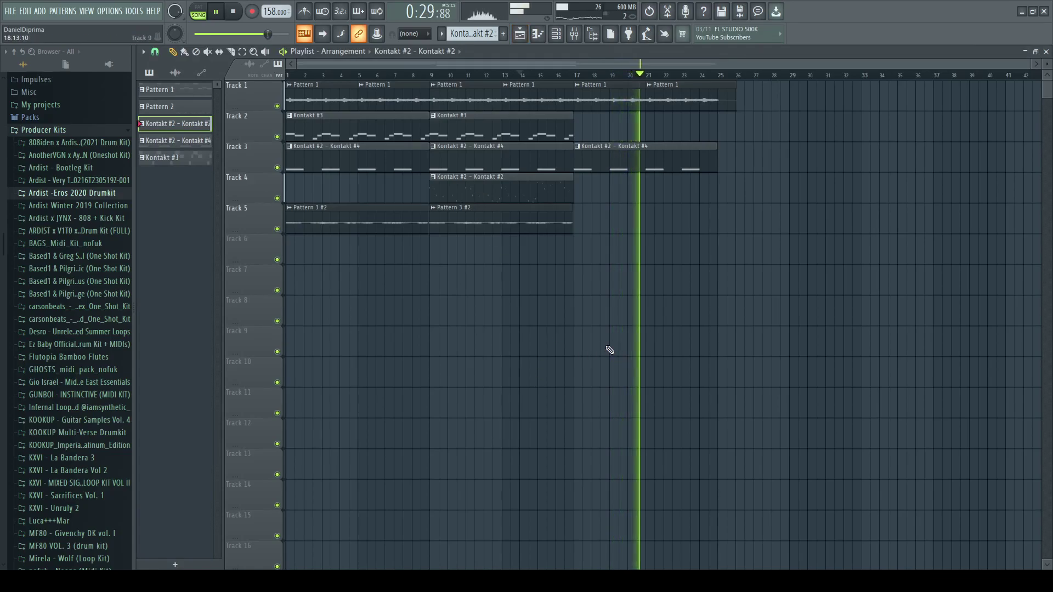
pyautogui.click(725, 100)
pyautogui.moveTo(759, 102); pyautogui.dragTo(715, 113)
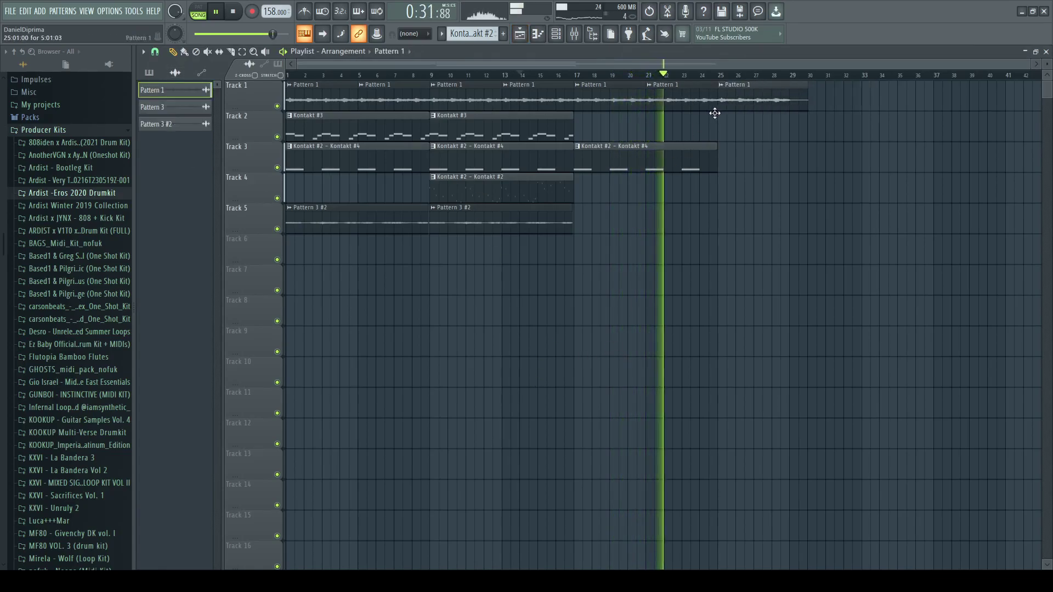
pyautogui.moveTo(852, 91); pyautogui.dragTo(795, 116)
pyautogui.click(717, 155)
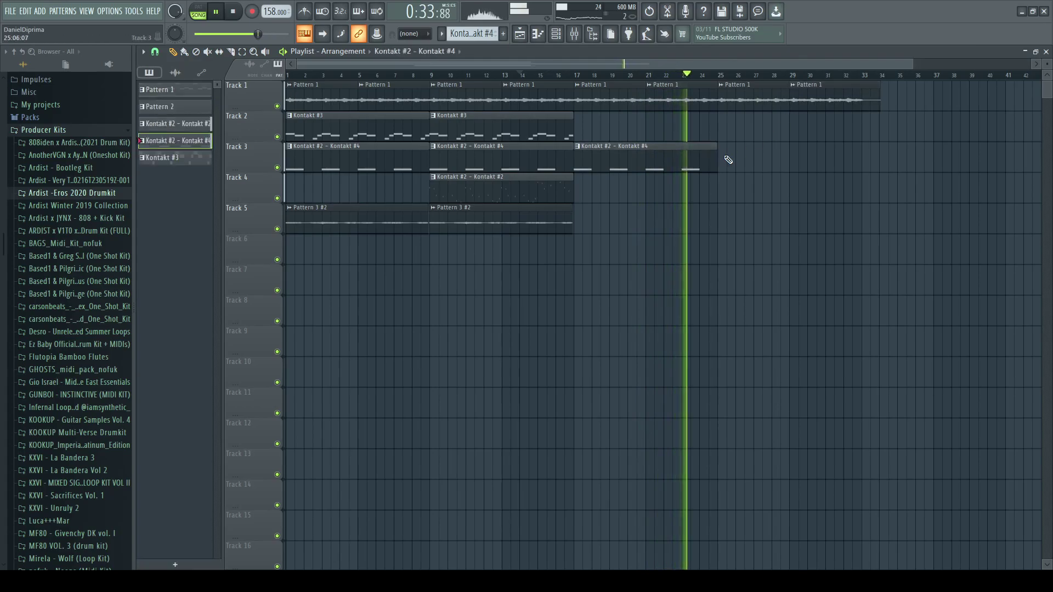
pyautogui.moveTo(757, 155); pyautogui.dragTo(751, 155)
# Step: Play the arrangement from bar 17 and create an automation clip for the mix level of Insert 1's HalfTime
pyautogui.press('space')
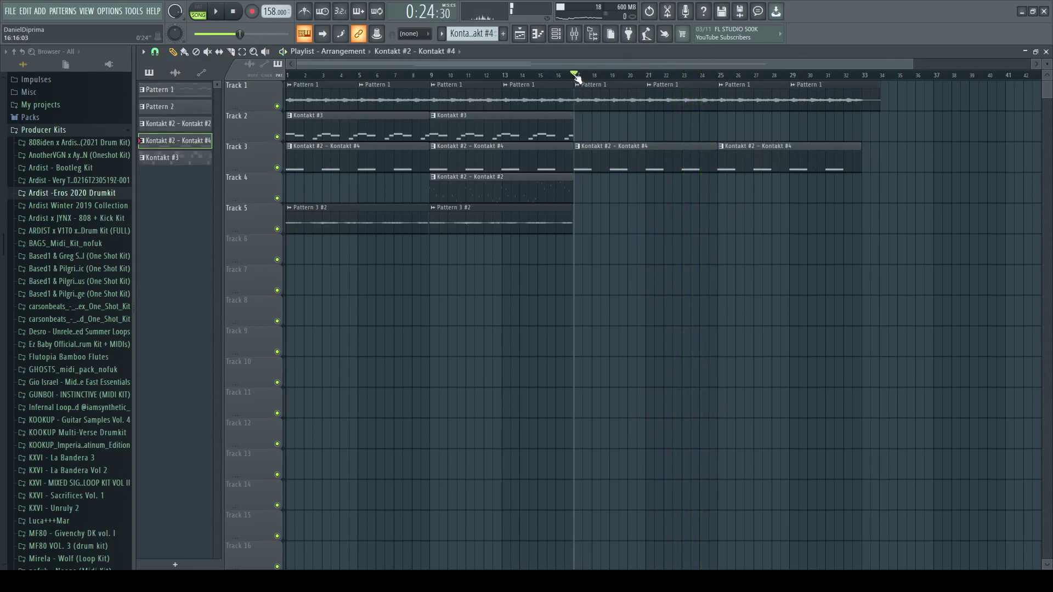
pyautogui.press('F9')
pyautogui.press('space')
pyautogui.click(174, 110)
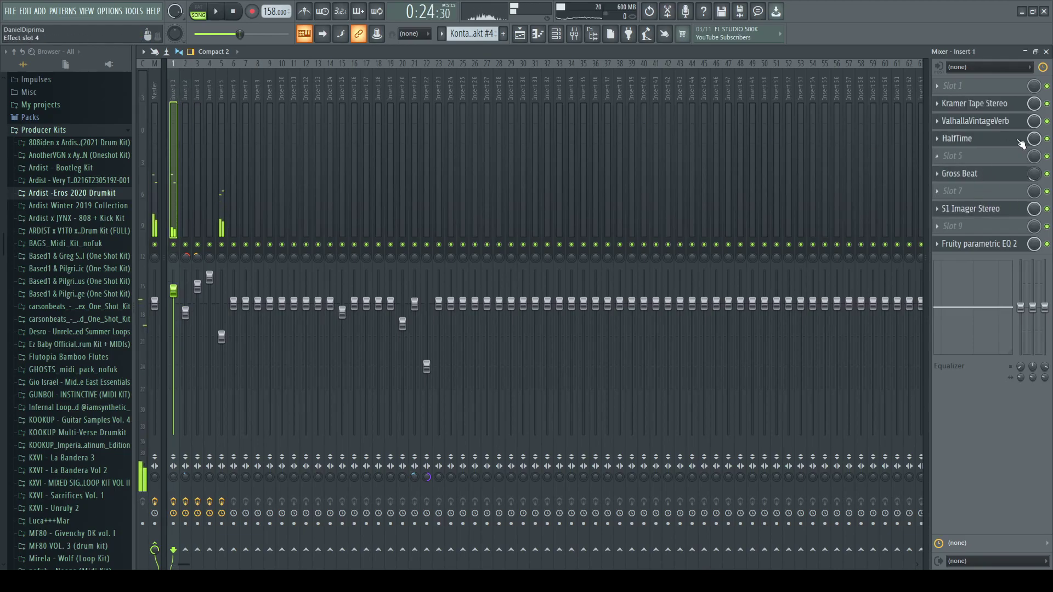
pyautogui.click(521, 34)
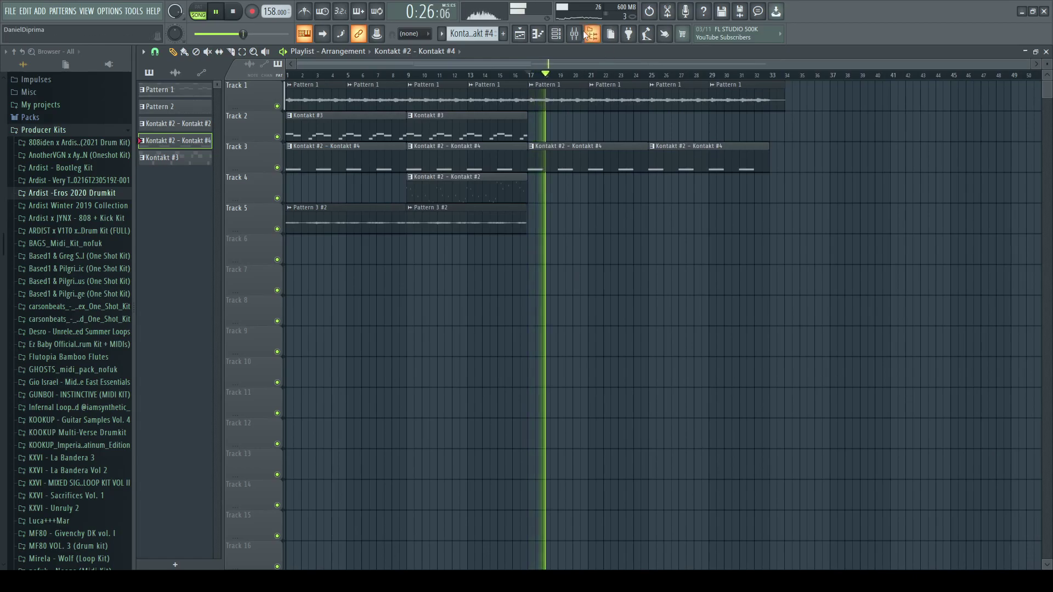
pyautogui.press('space')
pyautogui.press('F9')
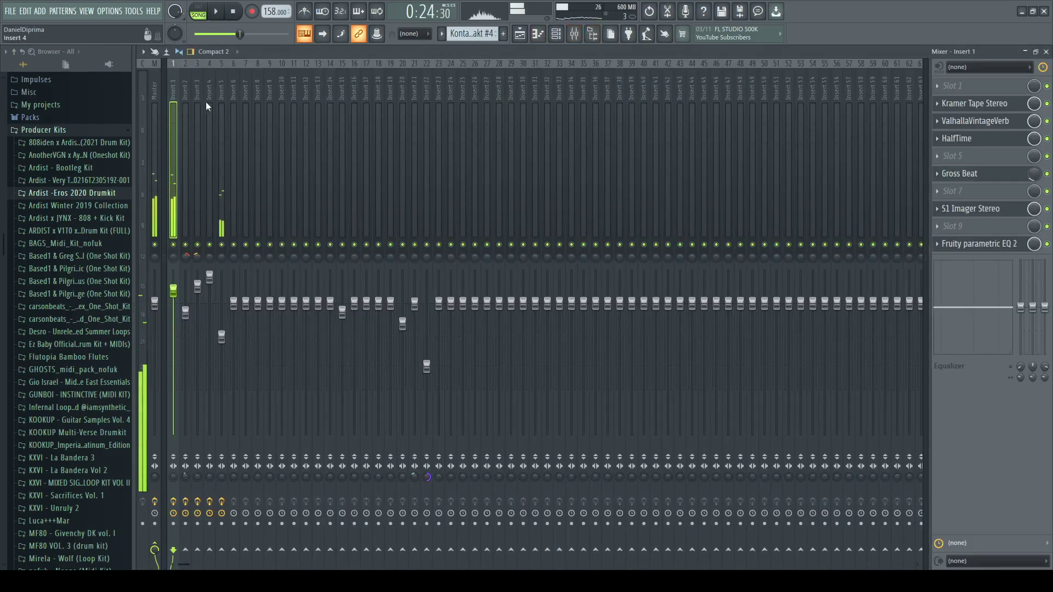
pyautogui.click(1008, 144)
pyautogui.click(1021, 143)
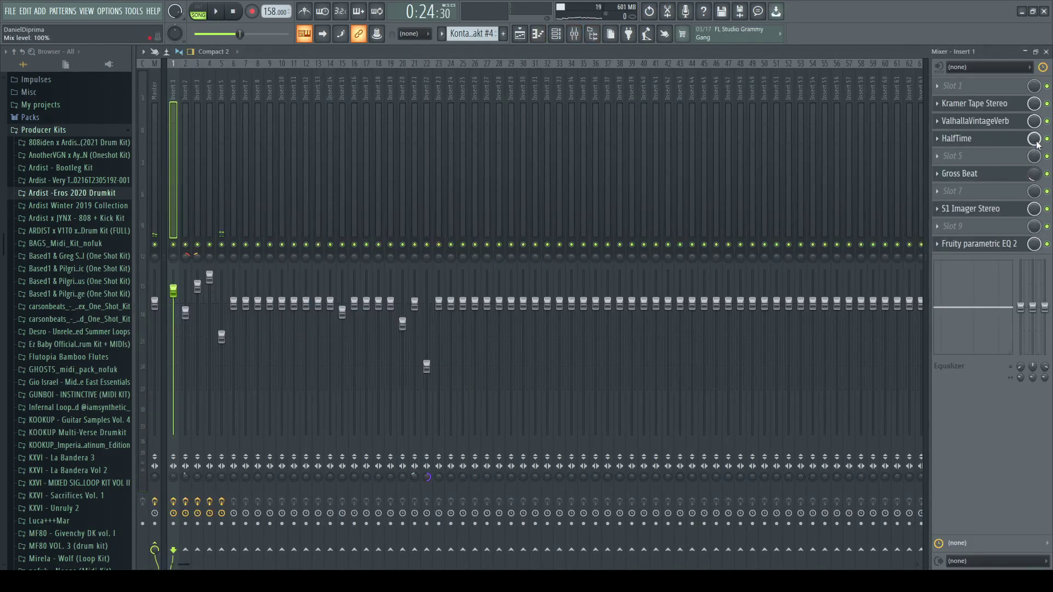
# Step: Shape Track 6's HalfTime mix level automation to stay flat until bar 17 and jump straight up there, and play it
pyautogui.click(519, 35)
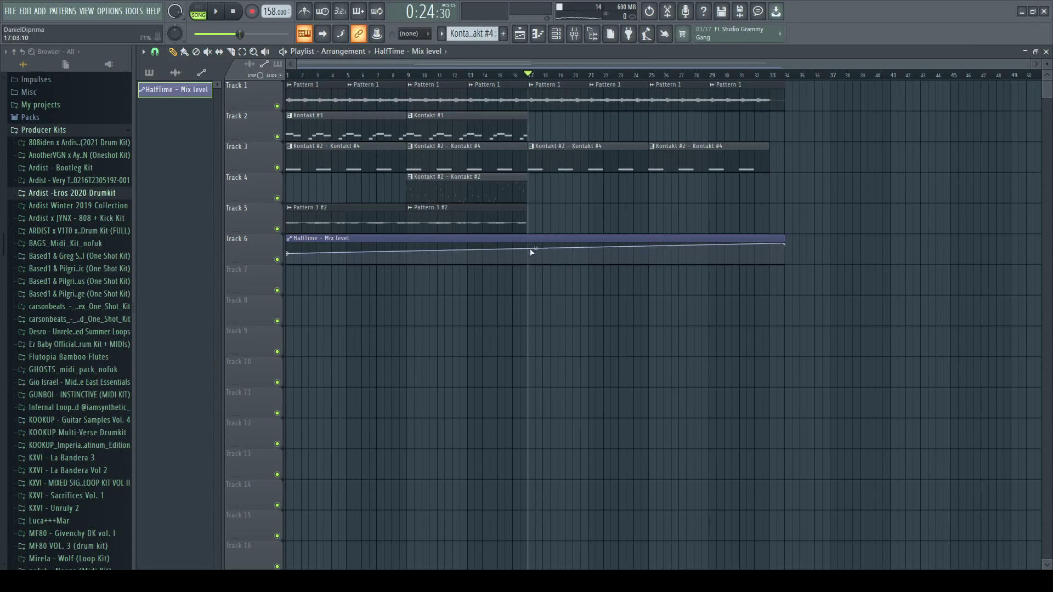
pyautogui.moveTo(529, 249); pyautogui.dragTo(530, 254)
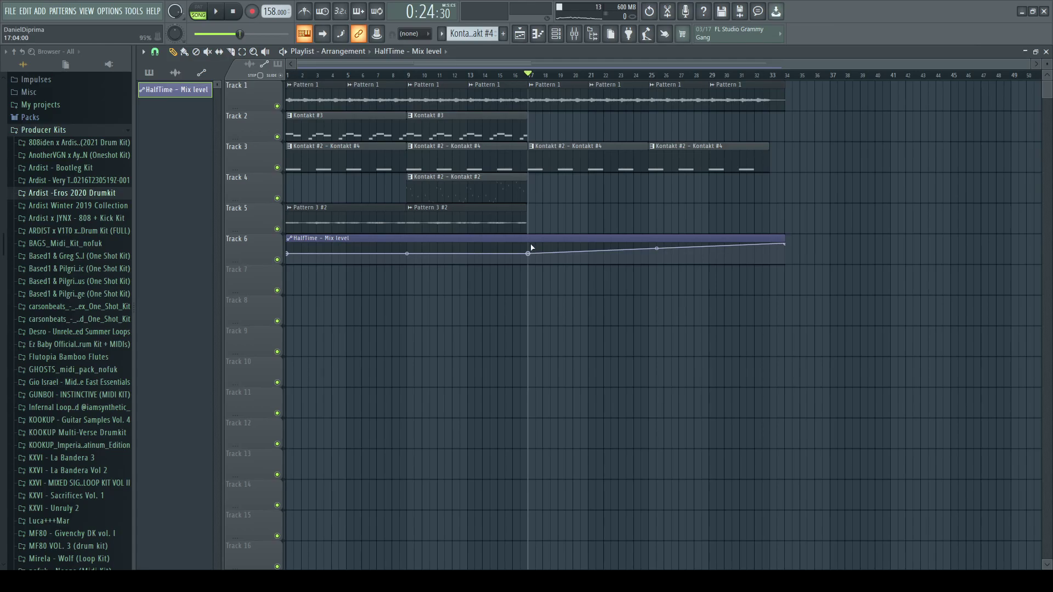
pyautogui.press('space')
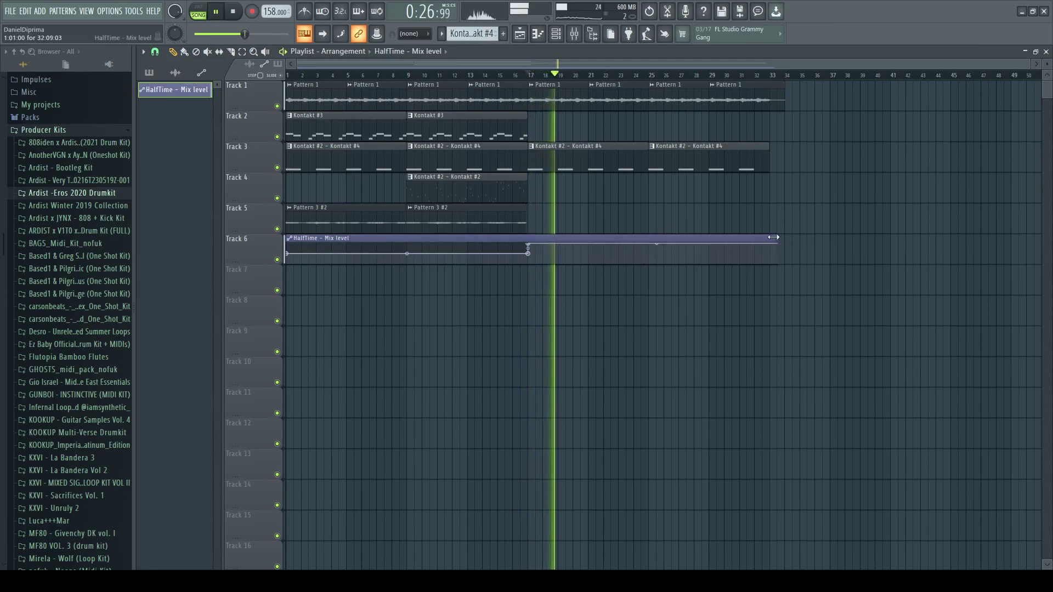
# Step: Turn off grid snapping and move the last point of the HalfTime automation exactly to bar 33
pyautogui.moveTo(790, 247); pyautogui.dragTo(770, 244)
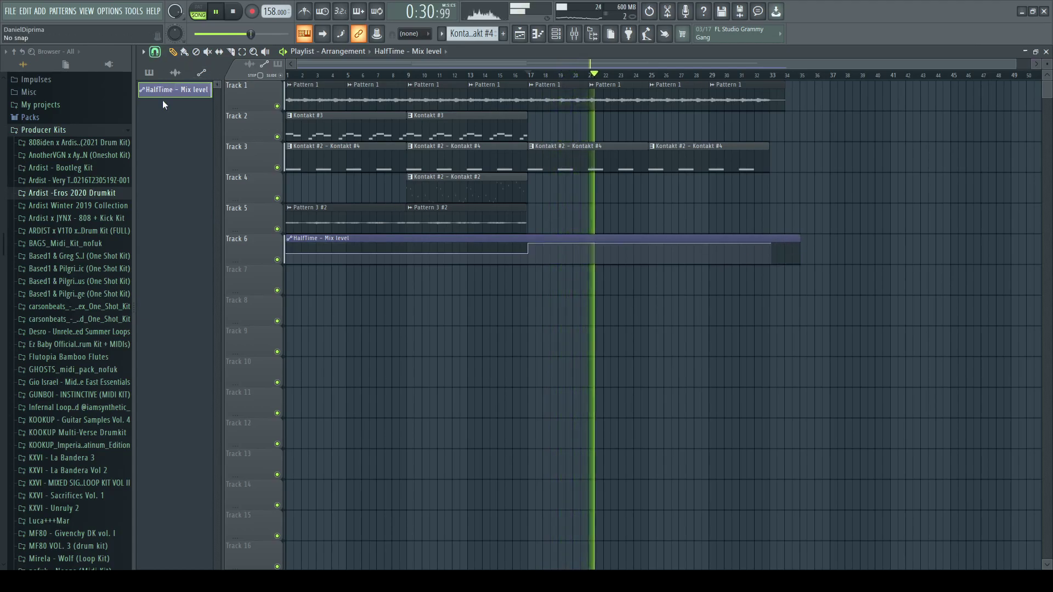
pyautogui.scroll(3, 728, 376)
pyautogui.scroll(5, 728, 375)
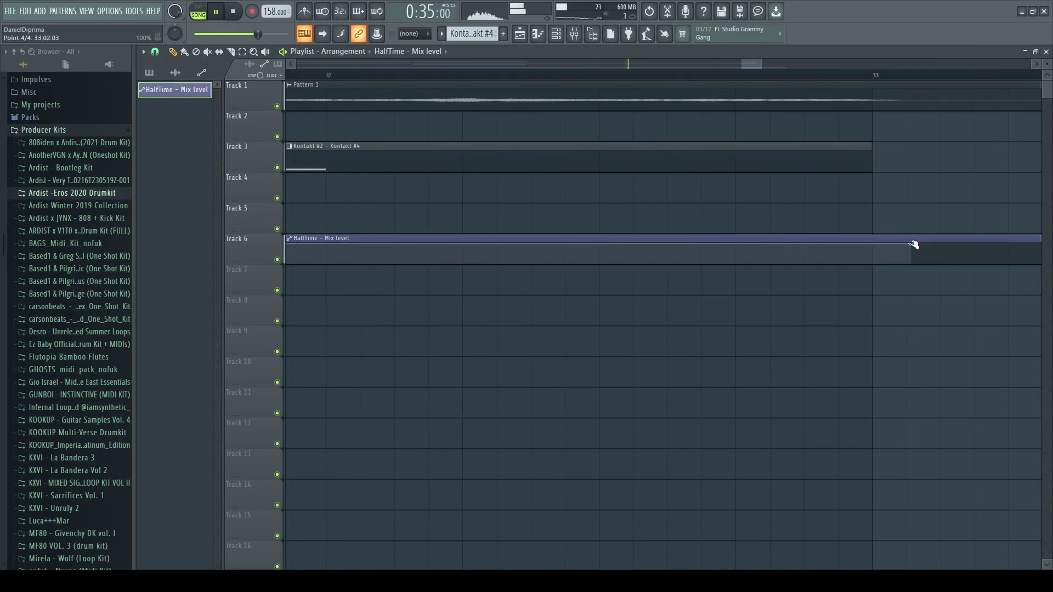
pyautogui.scroll(3, 858, 285)
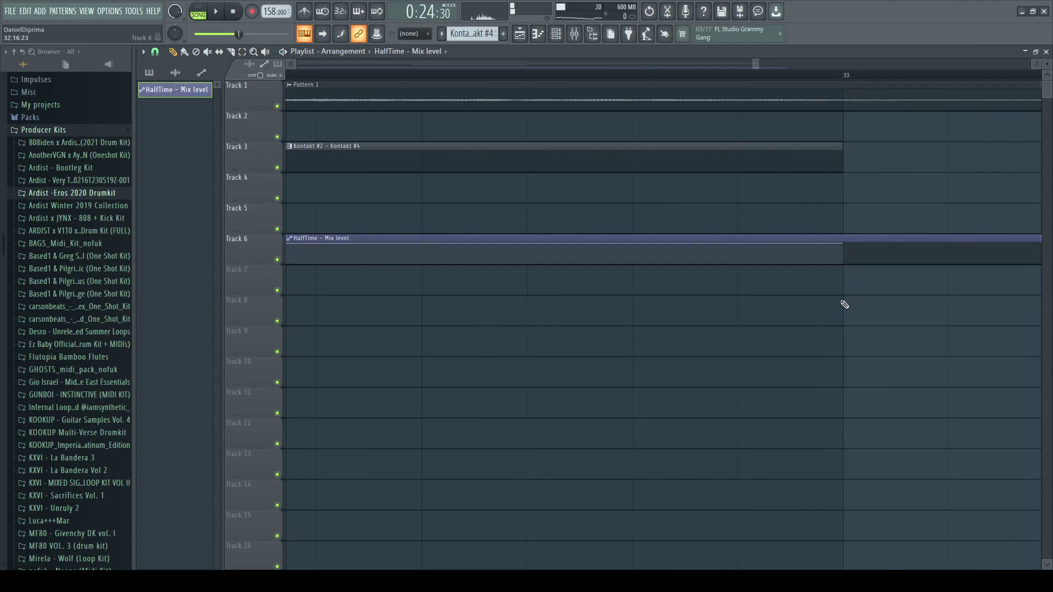
pyautogui.scroll(-4, 839, 329)
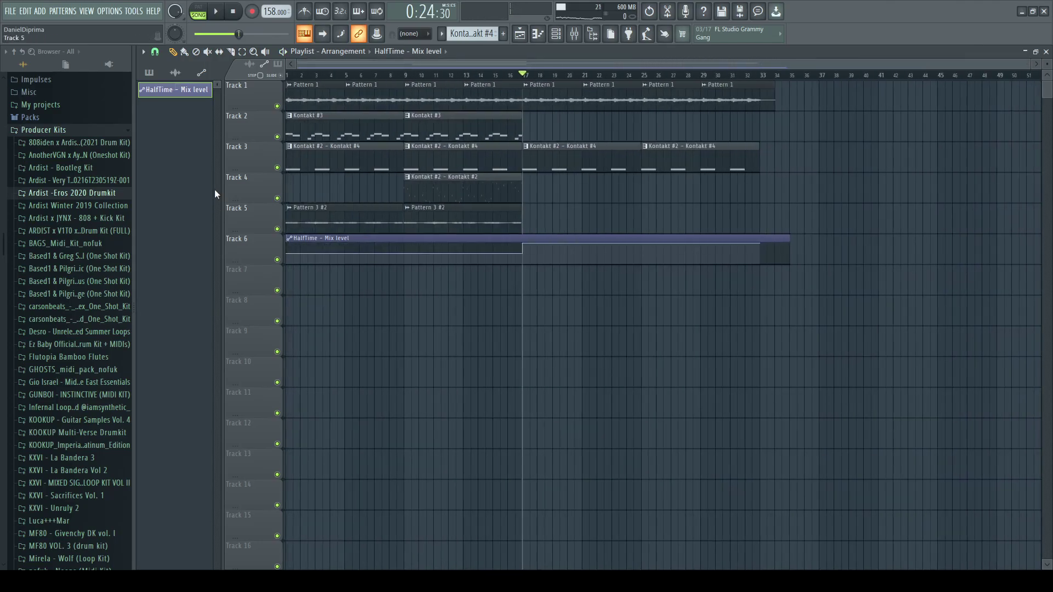
# Step: Trim the HalfTime automation clip on Track 6 to end exactly at bar 33
pyautogui.rightClick(729, 158)
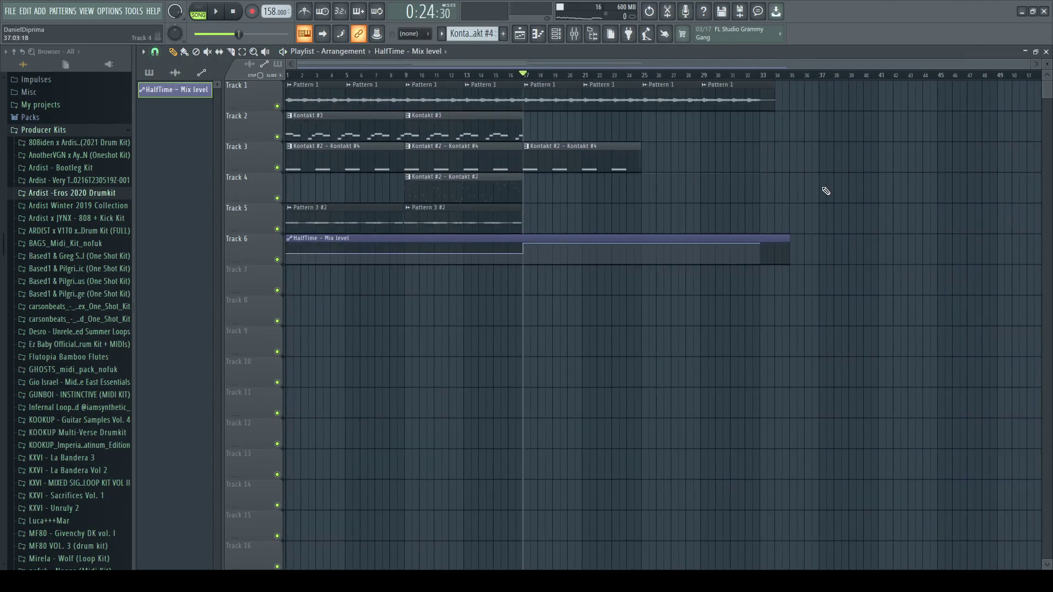
pyautogui.hotkey('ctrl', 'z')
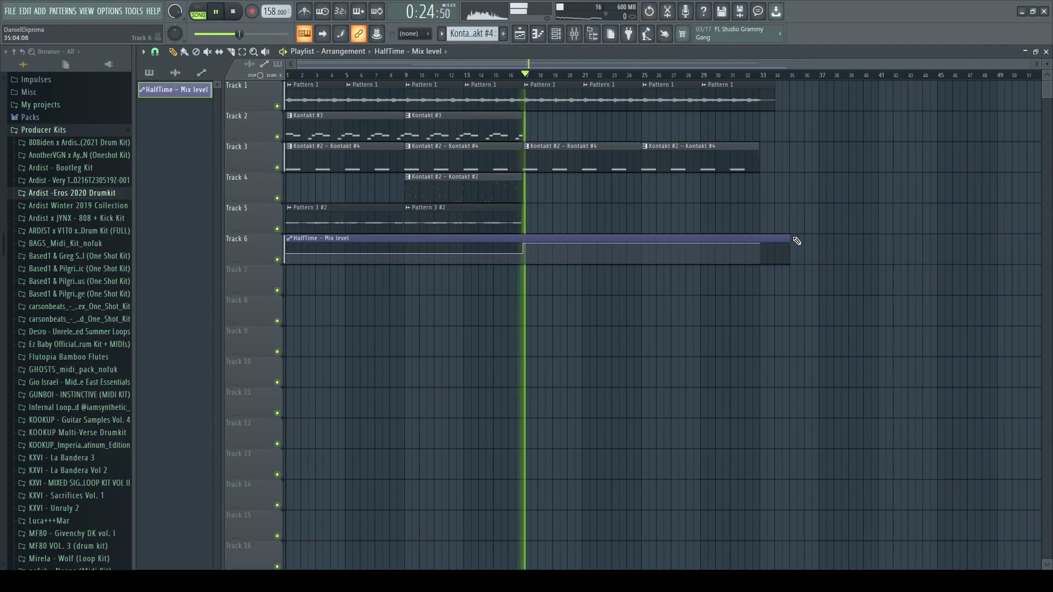
pyautogui.moveTo(786, 239); pyautogui.dragTo(759, 240)
pyautogui.scroll(5, 753, 310)
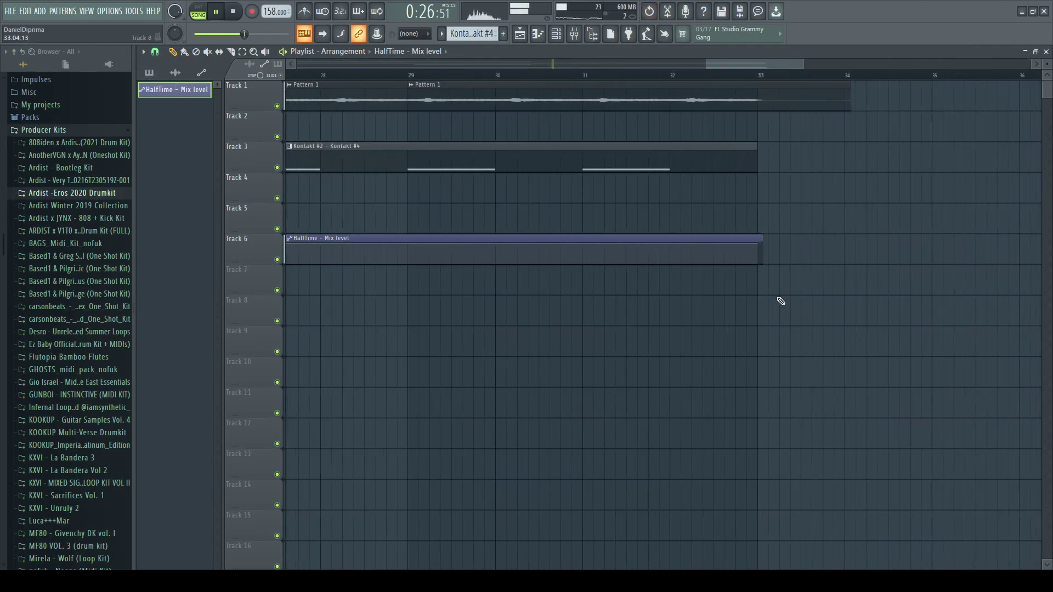
pyautogui.scroll(5, 773, 293)
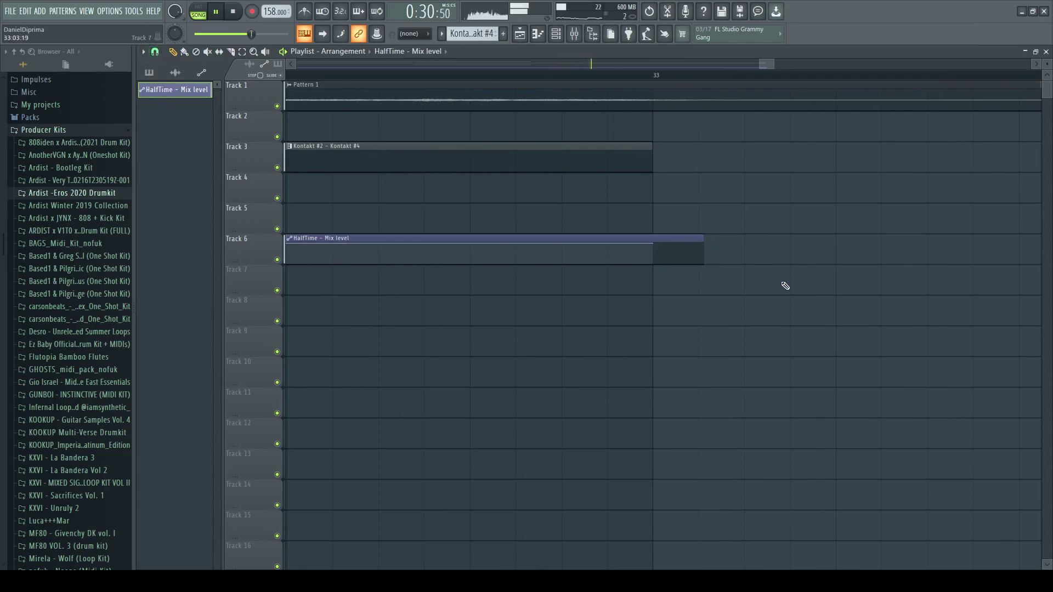
pyautogui.scroll(3, 732, 259)
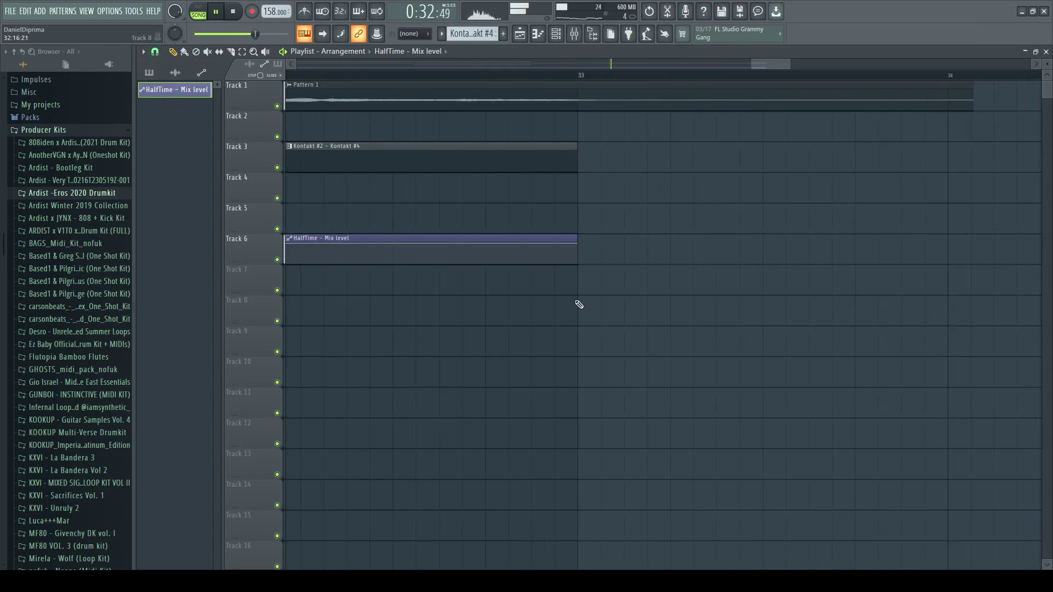
pyautogui.scroll(-10, 576, 316)
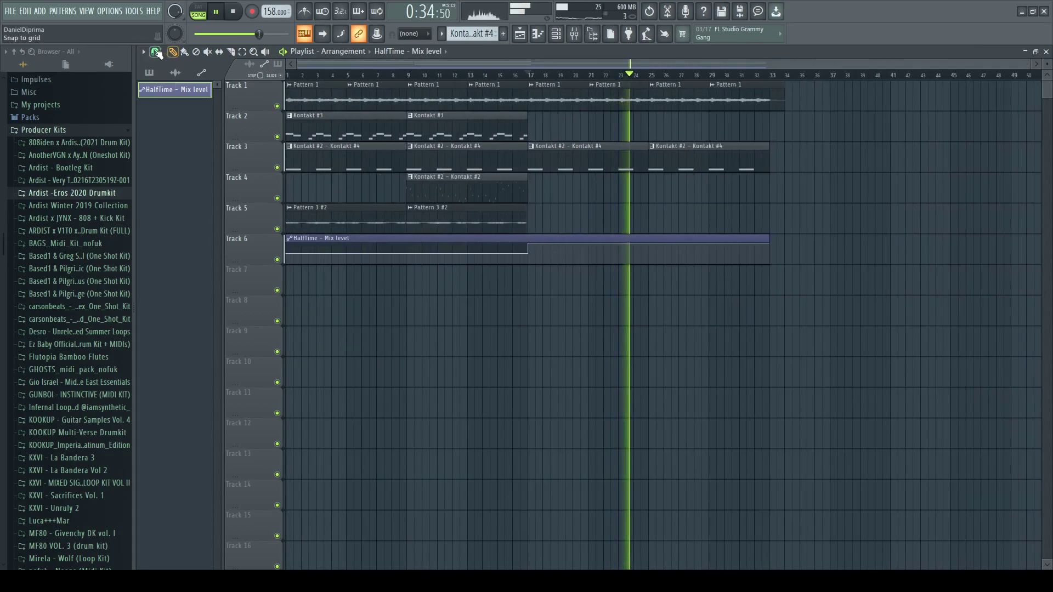
# Step: Add a Kontakt #3 clip on Track 2 and a Pattern 3 #2 clip on Track 5, both starting at bar 25
pyautogui.click(439, 116)
pyautogui.moveTo(674, 133); pyautogui.dragTo(657, 134)
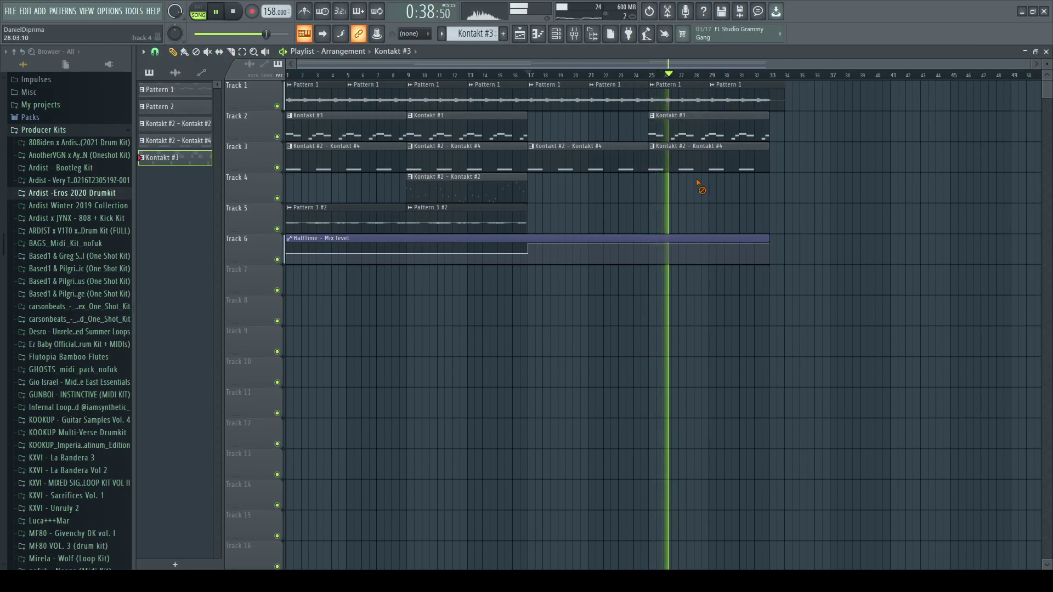
pyautogui.click(459, 217)
pyautogui.moveTo(729, 221); pyautogui.dragTo(650, 220)
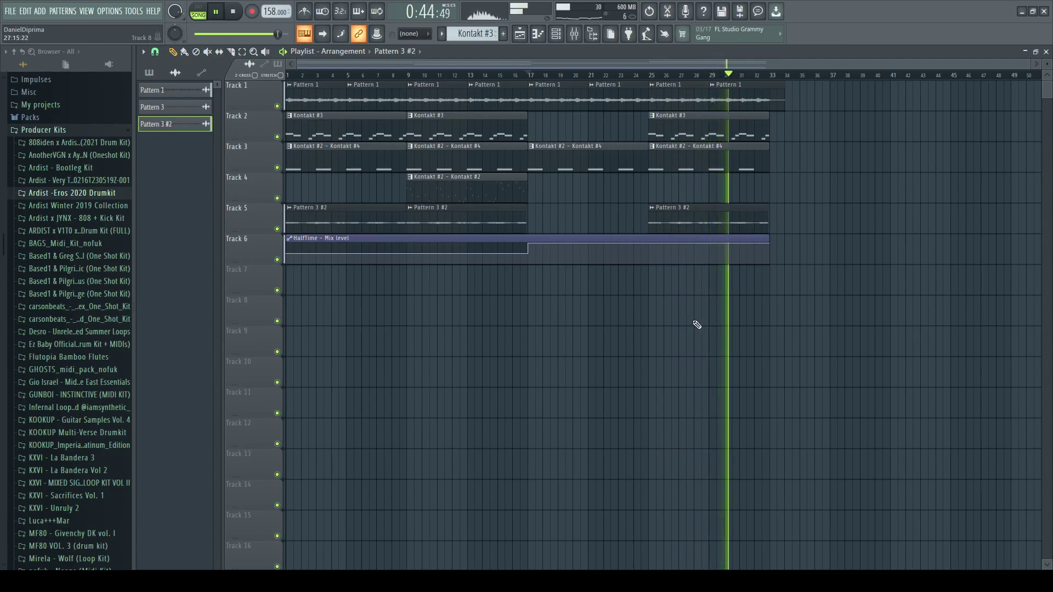
# Step: Play the arrangement from the beginning with Insert 1 soloed and open its HalfTime plugin
pyautogui.moveTo(528, 75); pyautogui.dragTo(333, 78)
pyautogui.click(309, 75)
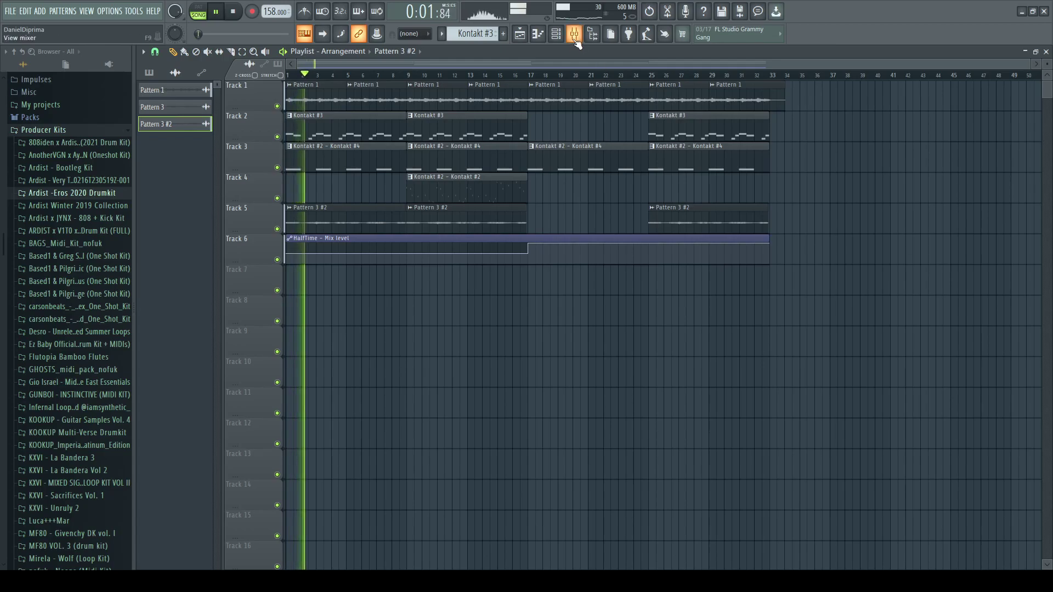
pyautogui.press('F9')
pyautogui.rightClick(173, 245)
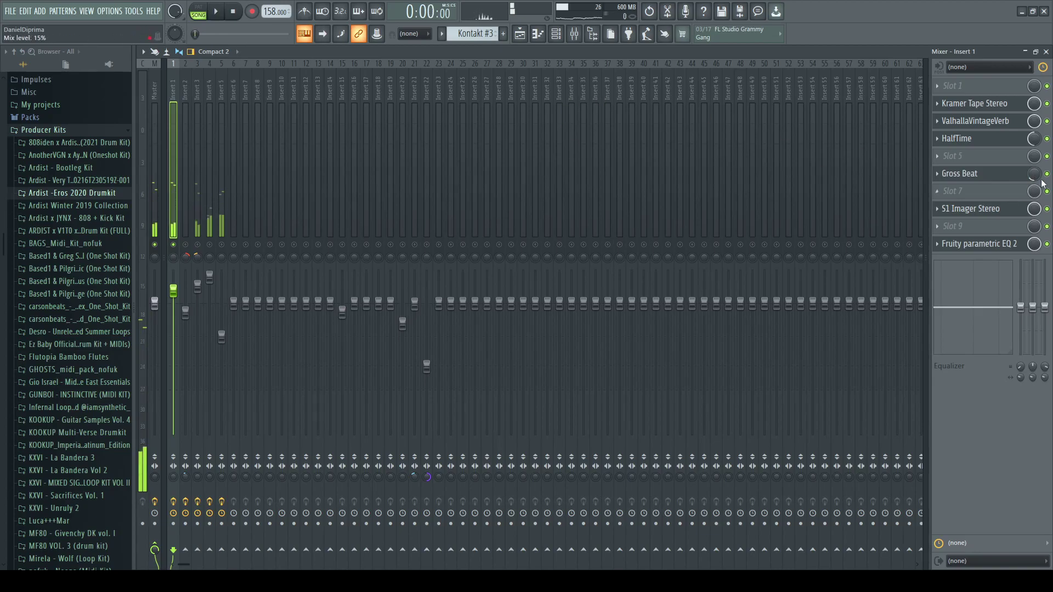
pyautogui.press('F5')
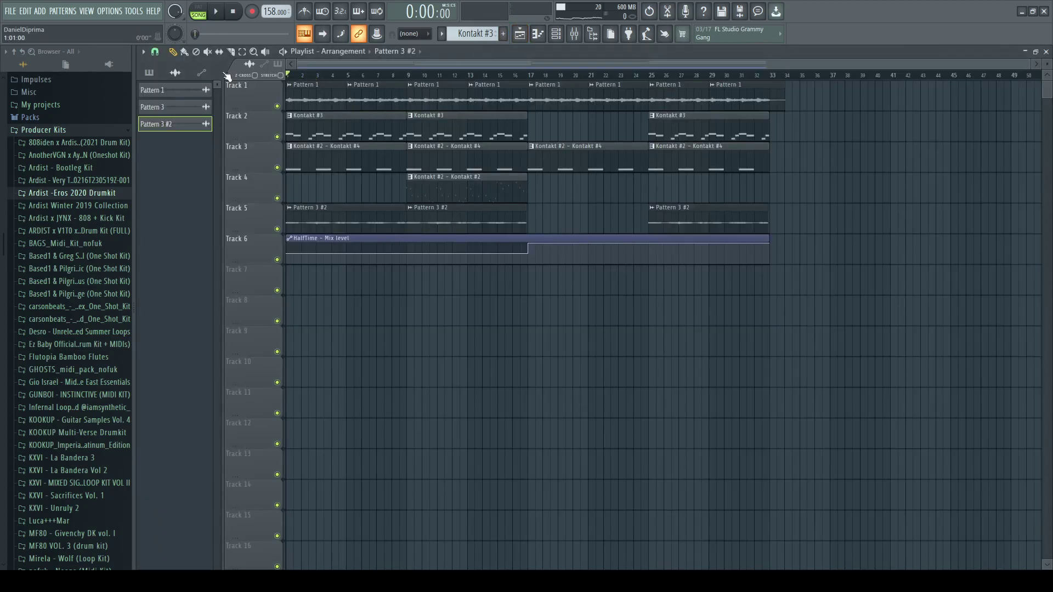
pyautogui.press('F9')
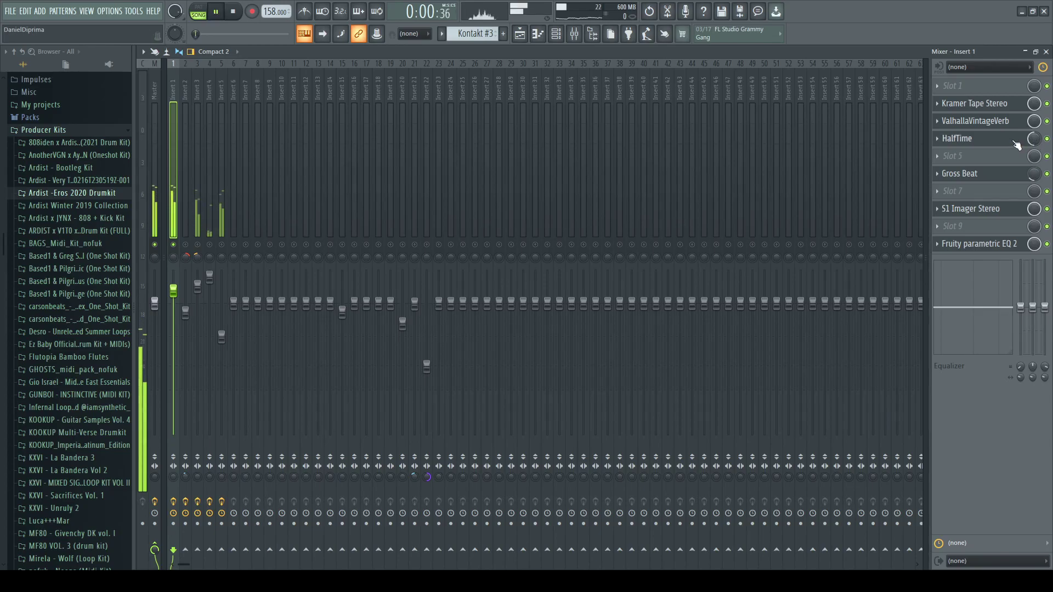
pyautogui.click(980, 142)
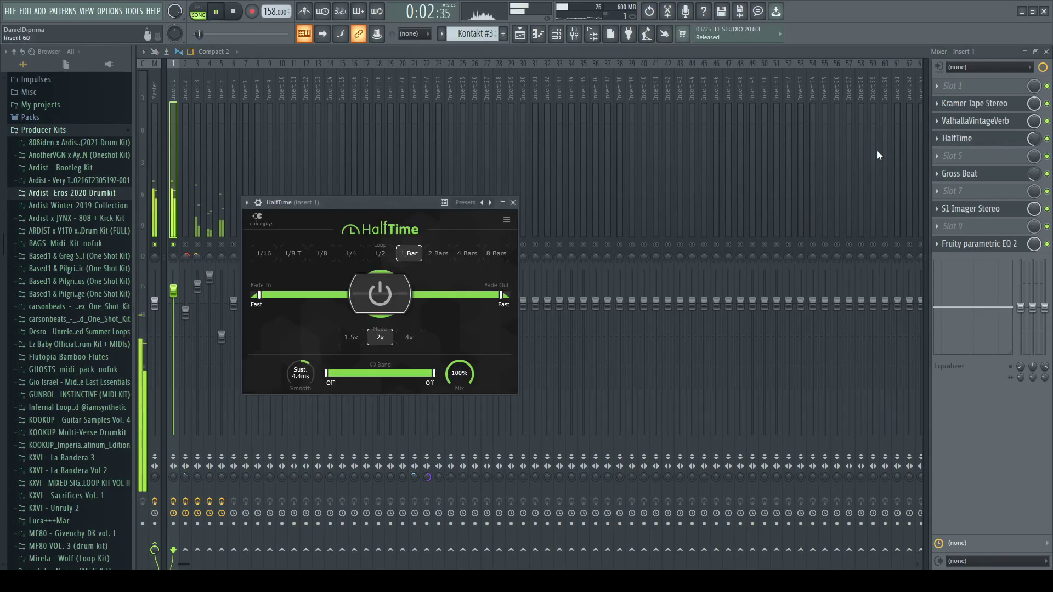
# Step: Play the section from bar 17, turn on Insert 5 in the mixer and return to the Playlist
pyautogui.click(520, 34)
pyautogui.click(410, 76)
pyautogui.click(530, 75)
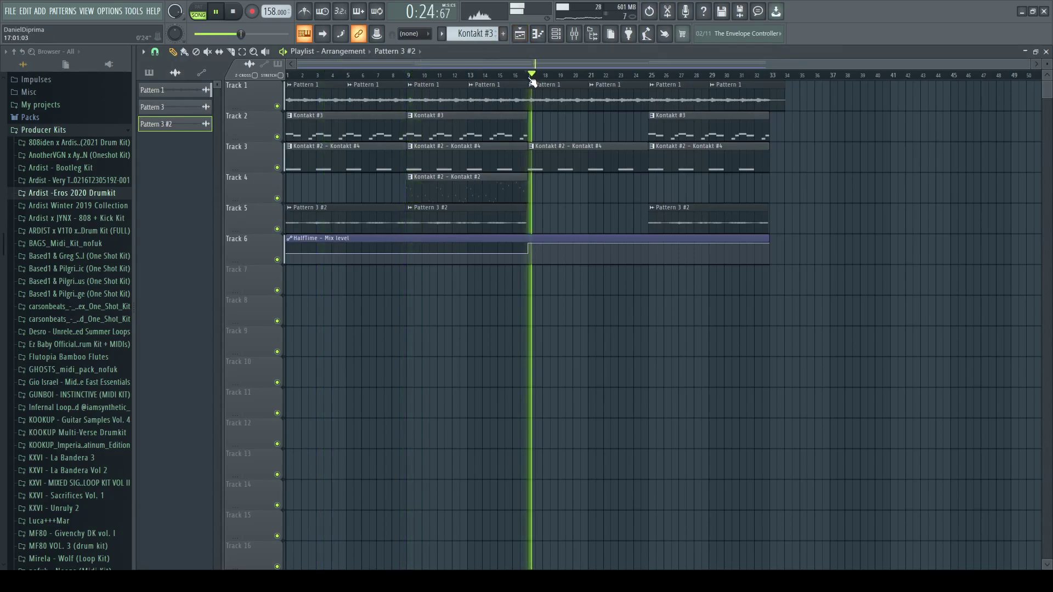
pyautogui.click(574, 34)
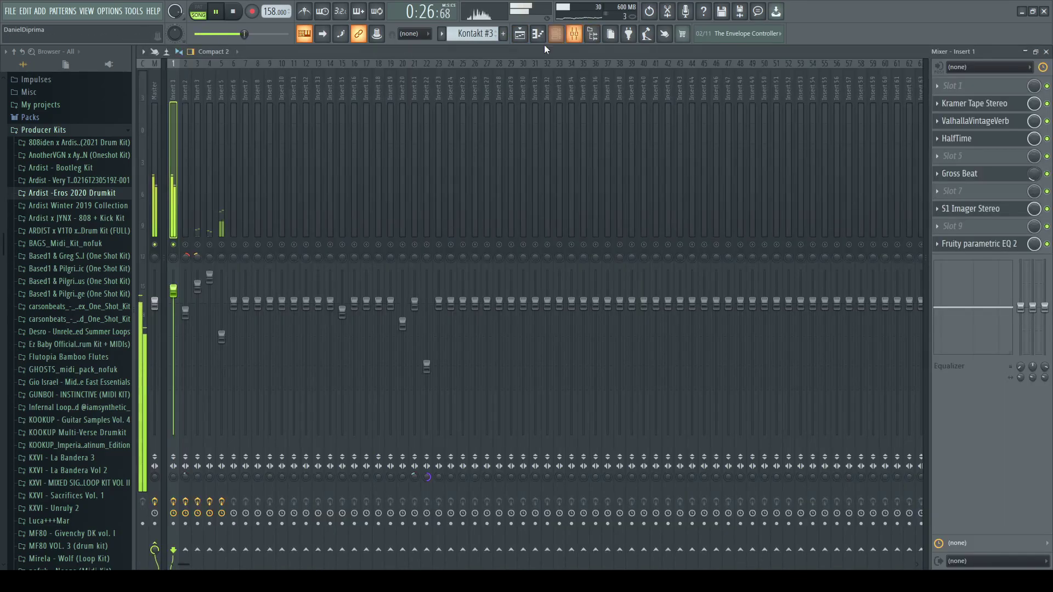
pyautogui.click(221, 245)
pyautogui.click(520, 36)
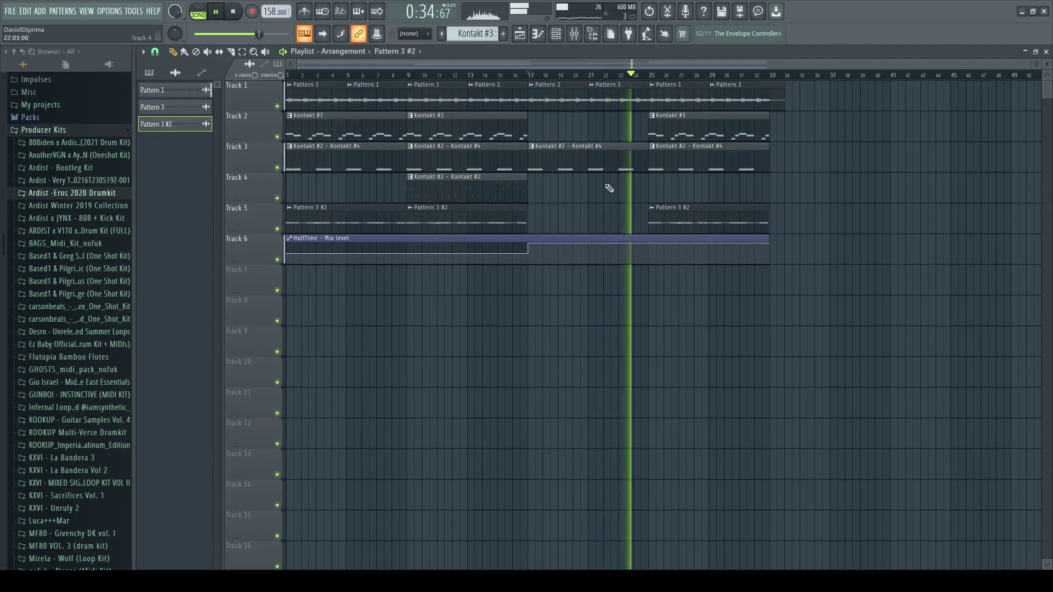
# Step: Add two more Pattern 1 clips on Track 1 at bars 33 and 37
pyautogui.click(470, 179)
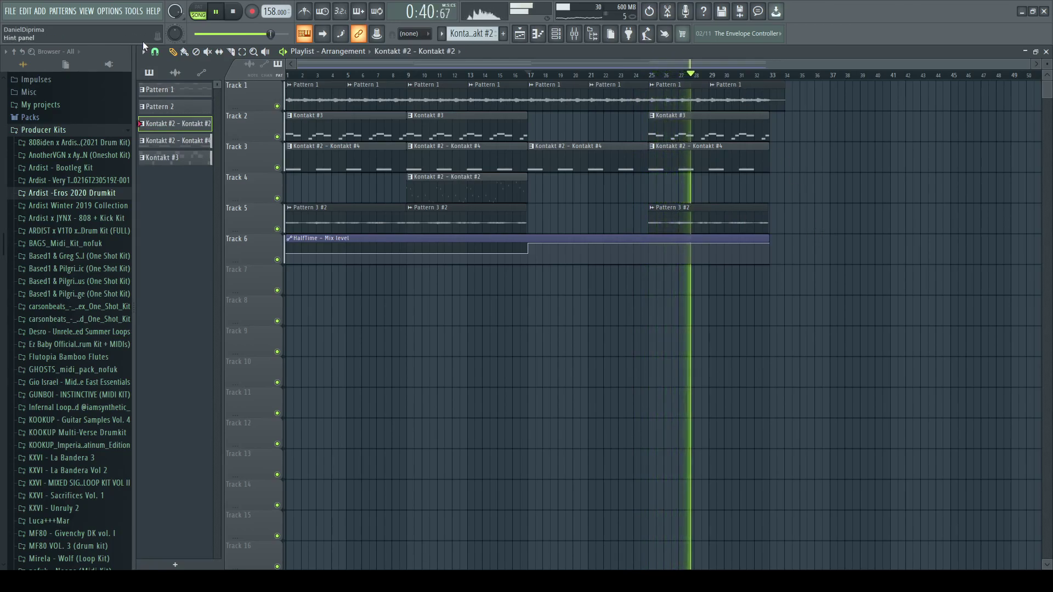
pyautogui.click(725, 99)
pyautogui.moveTo(826, 91); pyautogui.dragTo(771, 106)
pyautogui.moveTo(844, 109); pyautogui.dragTo(833, 112)
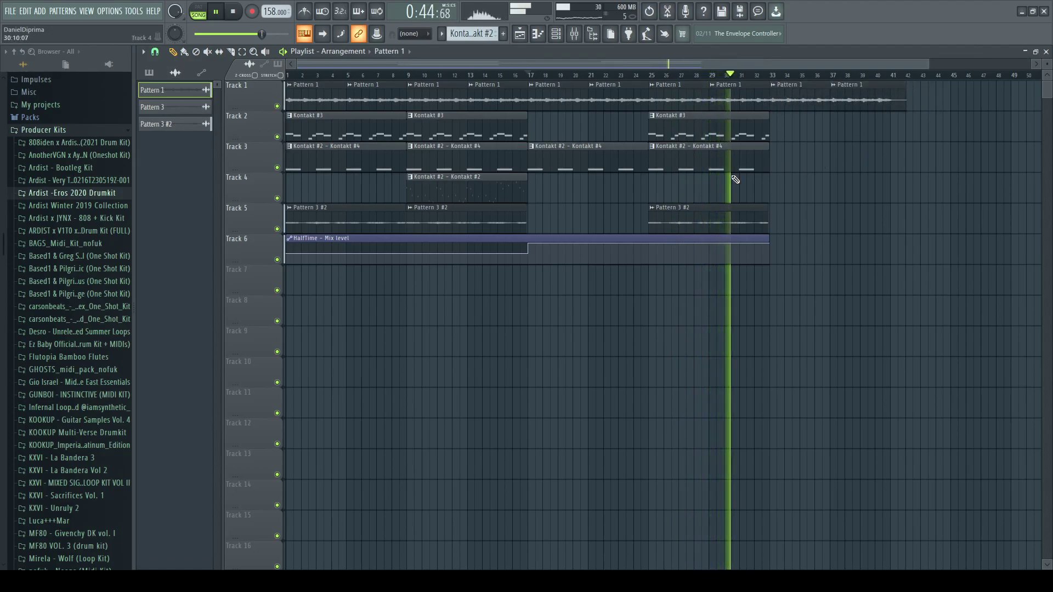
# Step: Extend Track 6's HalfTime automation clip to about bar 36, drop its level at bar 33 and stop playback
pyautogui.click(779, 242)
pyautogui.rightClick(783, 240)
pyautogui.moveTo(769, 238); pyautogui.dragTo(815, 237)
pyautogui.press('space')
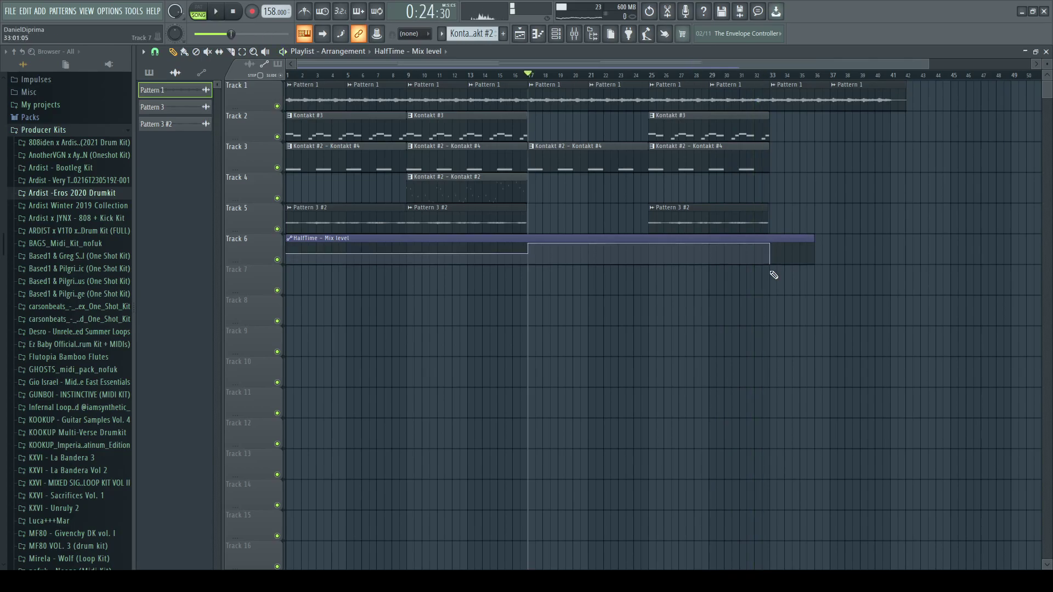
# Step: Start playback at about bar 32 in the Playlist and open the closing bars of Kontakt #3 in the Piano roll
pyautogui.doubleClick(675, 131)
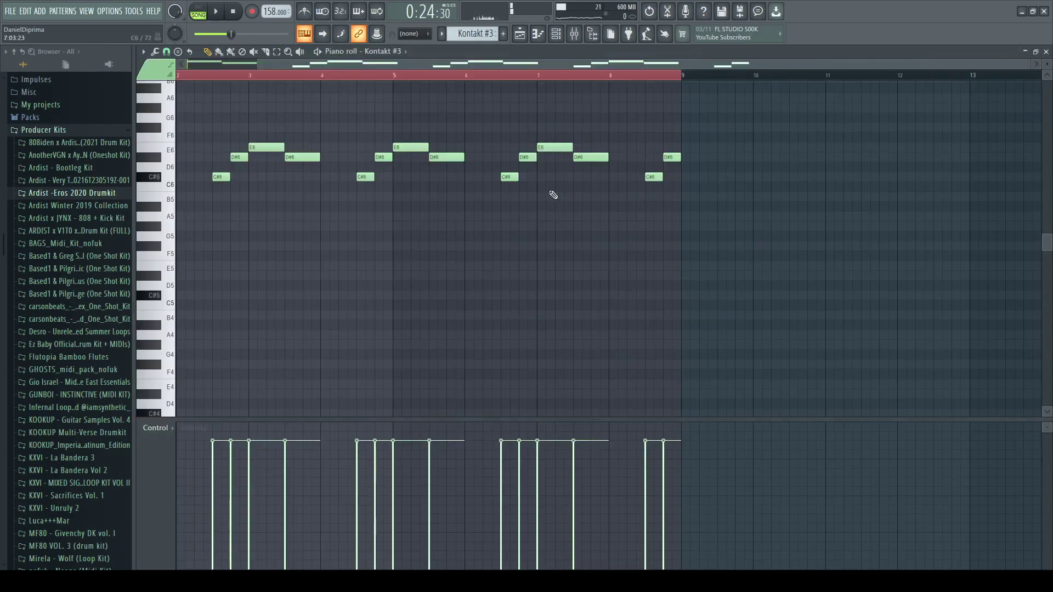
pyautogui.moveTo(606, 78); pyautogui.dragTo(619, 79)
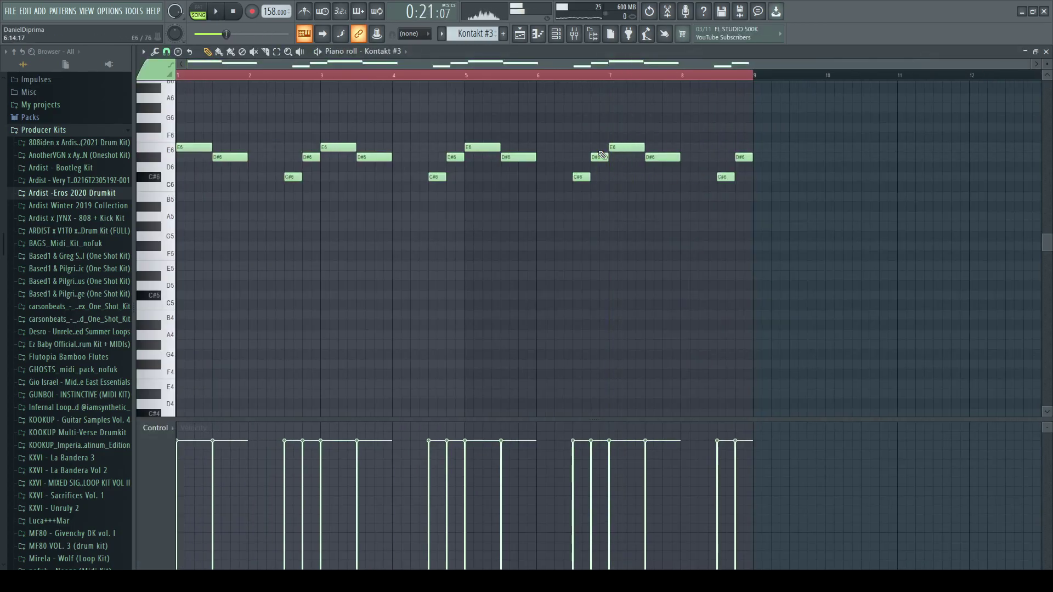
pyautogui.click(533, 36)
pyautogui.click(758, 77)
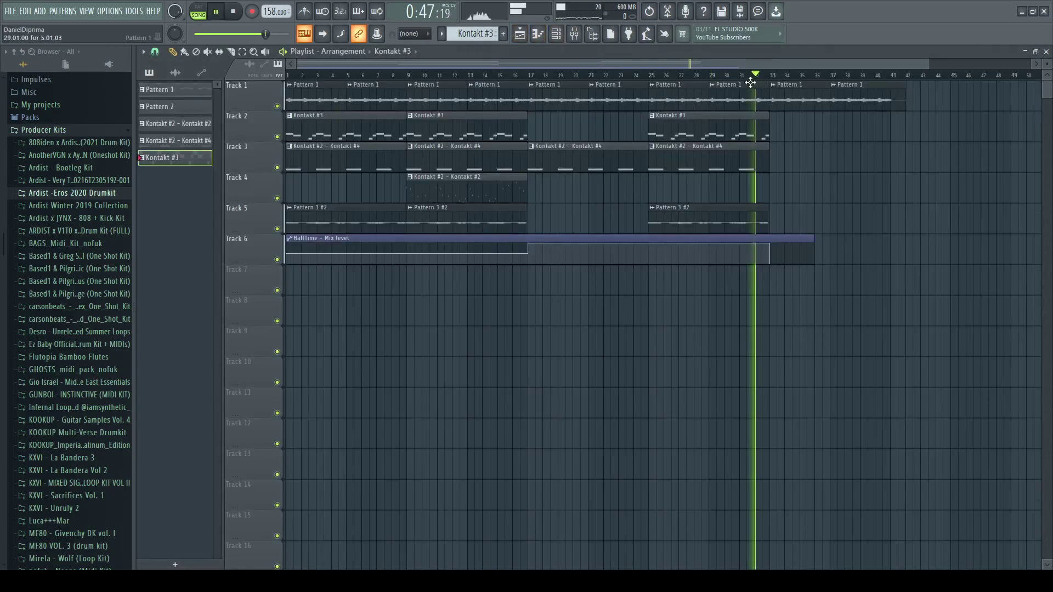
pyautogui.doubleClick(753, 130)
pyautogui.scroll(3, 378, 236)
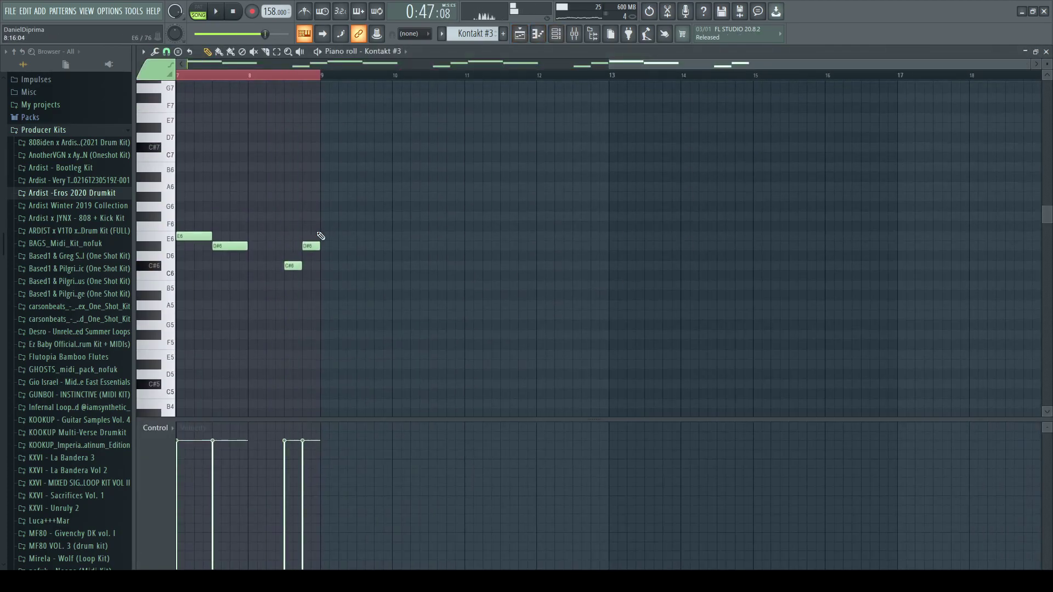
# Step: In bar 8 of Kontakt #3, delete the C#6 and D#6 notes and place A6 at the bar's start and G#6 halfway through
pyautogui.press('space')
pyautogui.press('space')
pyautogui.press('space')
pyautogui.press('space')
pyautogui.rightClick(285, 188)
pyautogui.rightClick(303, 197)
pyautogui.press('space')
pyautogui.press('space')
pyautogui.click(248, 187)
pyautogui.press('space')
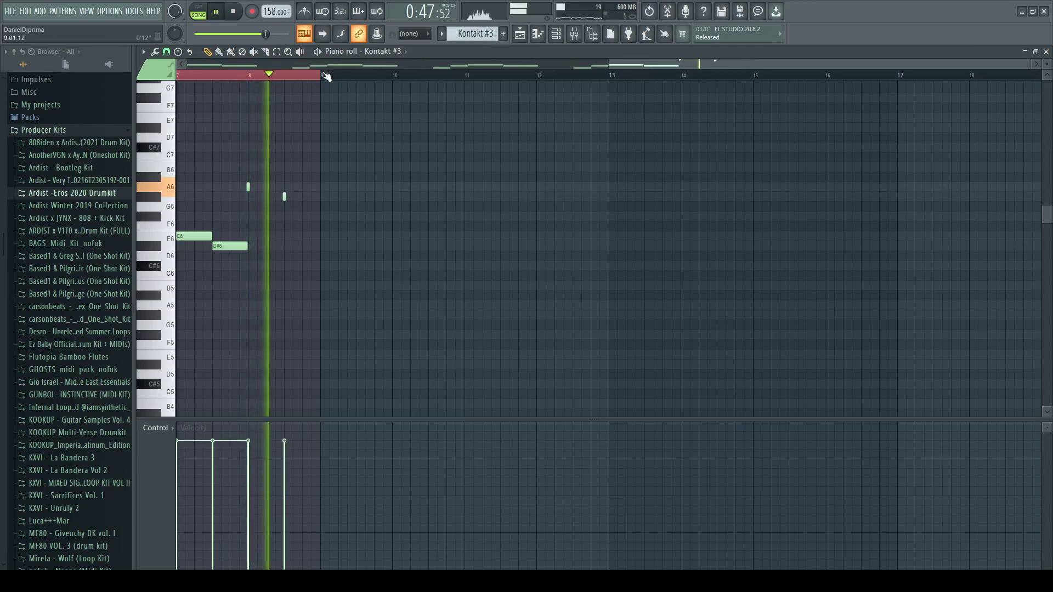
# Step: Lengthen the new A6 and G#6 notes to half a bar each and play the result from the Playlist
pyautogui.press('space')
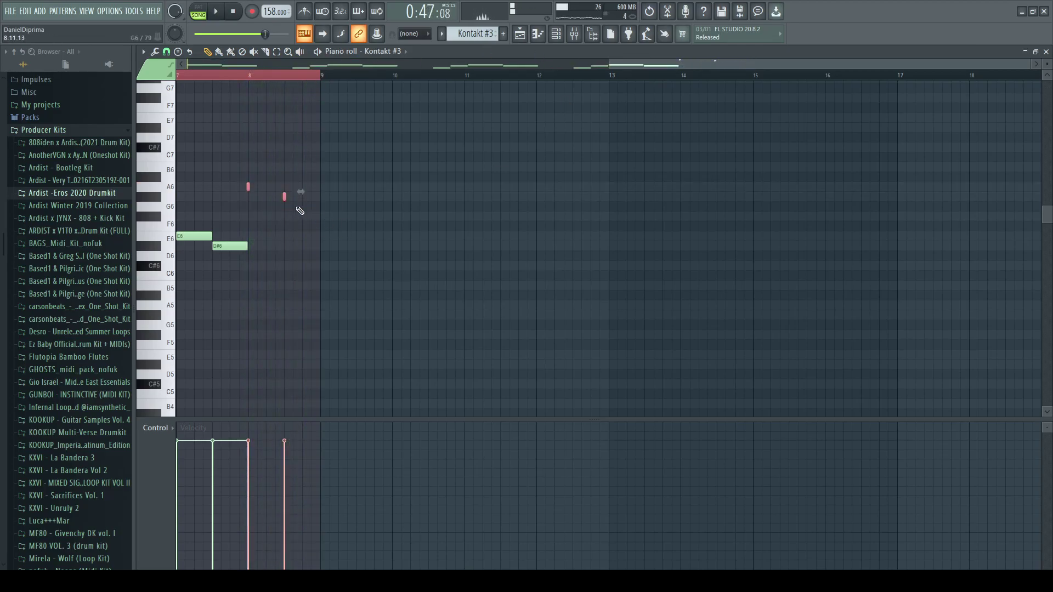
pyautogui.hotkey('ctrl', 'd')
pyautogui.press('space')
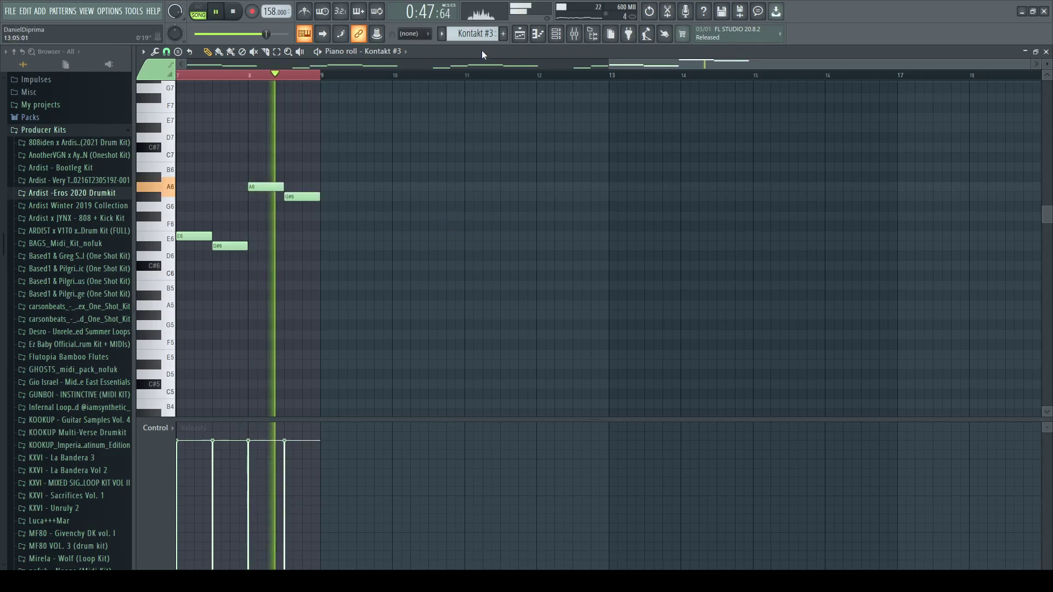
pyautogui.hotkey('ctrl', 'd')
pyautogui.press('space')
pyautogui.click(525, 35)
pyautogui.press('space')
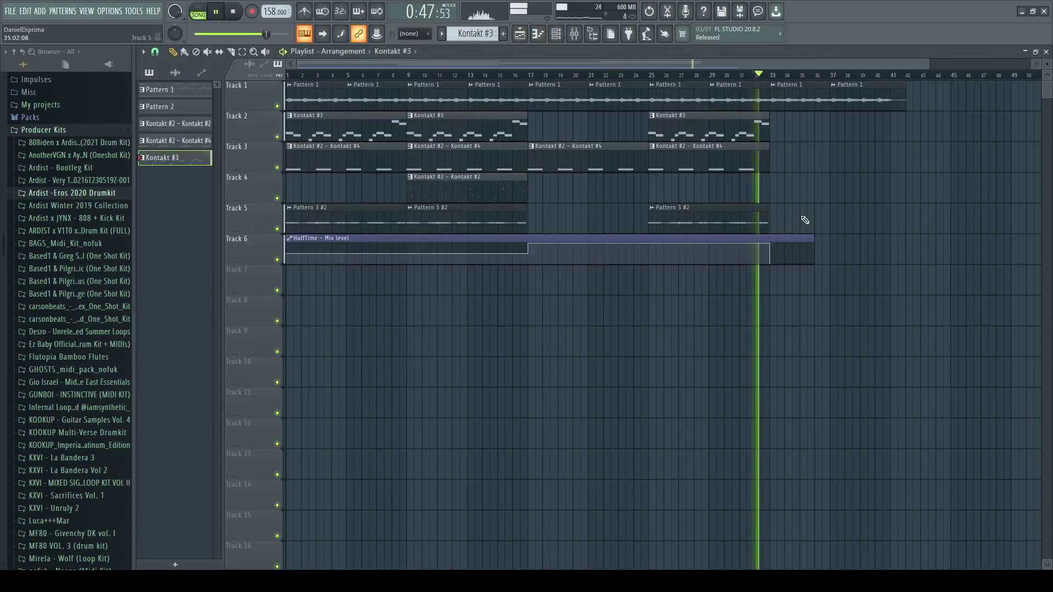
# Step: Review the full Kontakt #3 melody in the Piano roll and replay its ending in the Playlist
pyautogui.press('space')
pyautogui.press('F7')
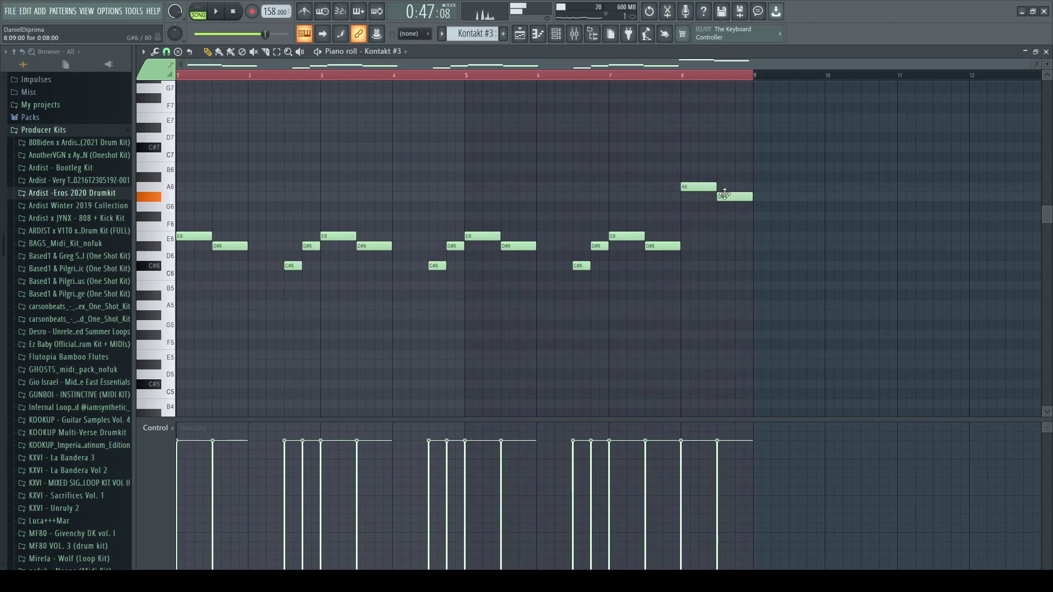
pyautogui.press('space')
pyautogui.press('space')
pyautogui.click(520, 34)
pyautogui.press('space')
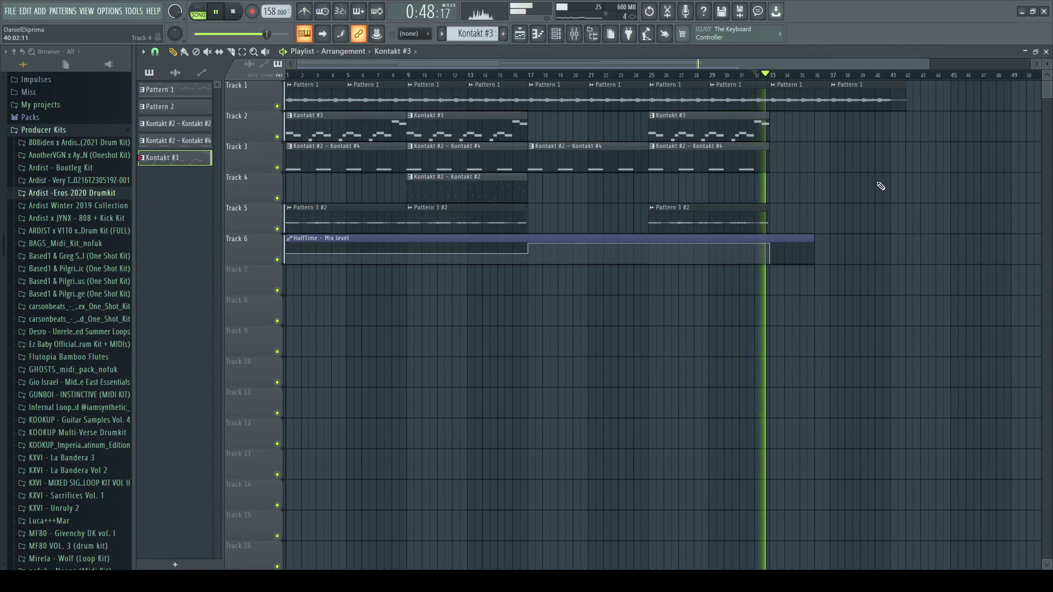
# Step: Add another Kontakt #2 - Kontakt #4 clip on Track 3 at bar 33 and replay the transition
pyautogui.scroll(-1, 835, 207)
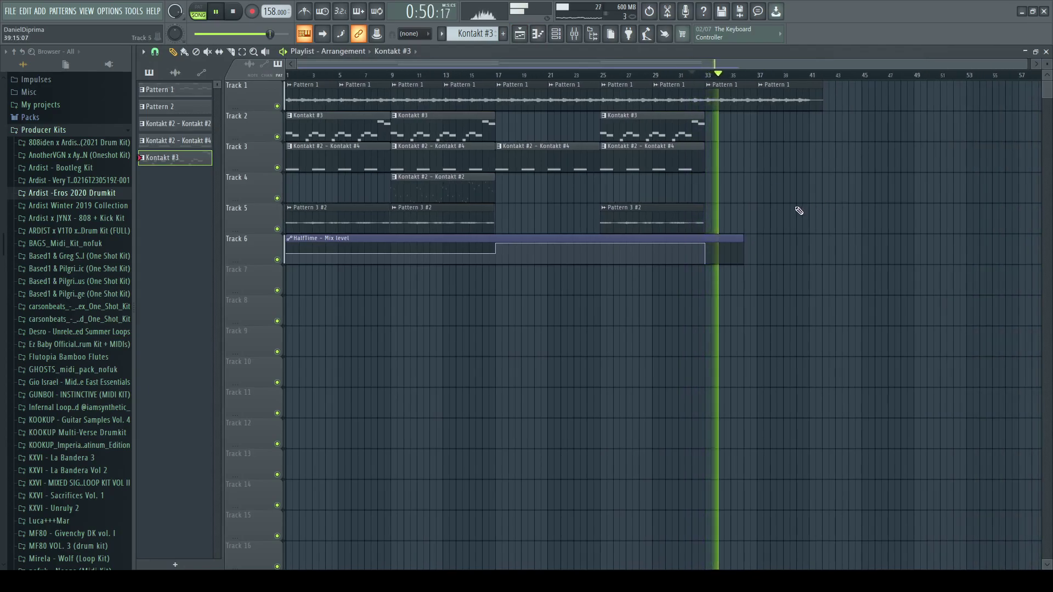
pyautogui.click(656, 166)
pyautogui.click(706, 162)
pyautogui.press('space')
pyautogui.press('space')
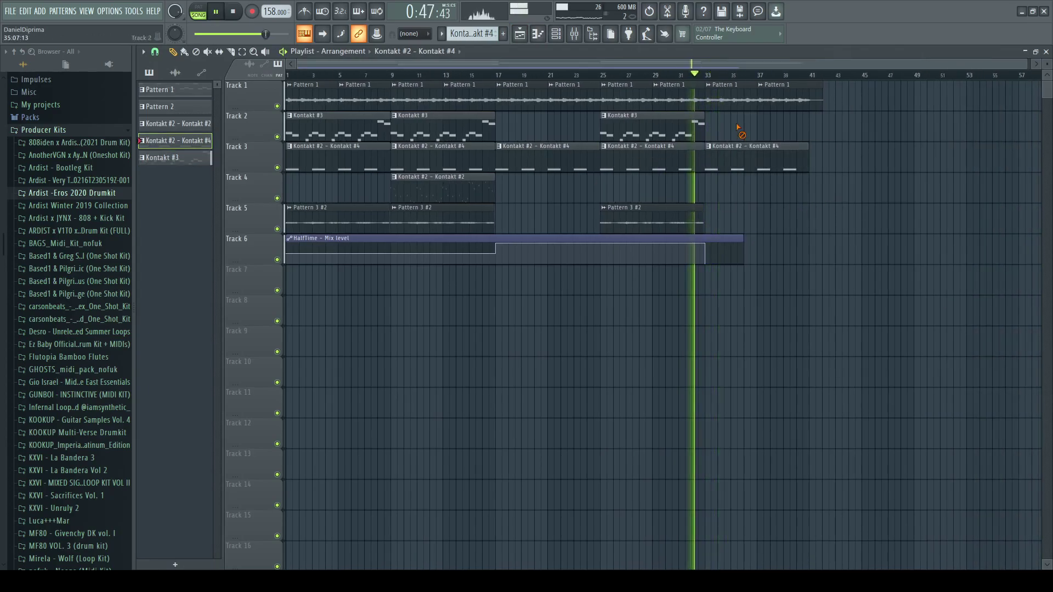
# Step: Try a Kontakt #3 clip on Track 2 and a Pattern 3 #2 clip on Track 5 at bar 33, and remove both
pyautogui.click(681, 129)
pyautogui.moveTo(731, 123); pyautogui.dragTo(709, 125)
pyautogui.click(681, 220)
pyautogui.moveTo(724, 218); pyautogui.dragTo(708, 217)
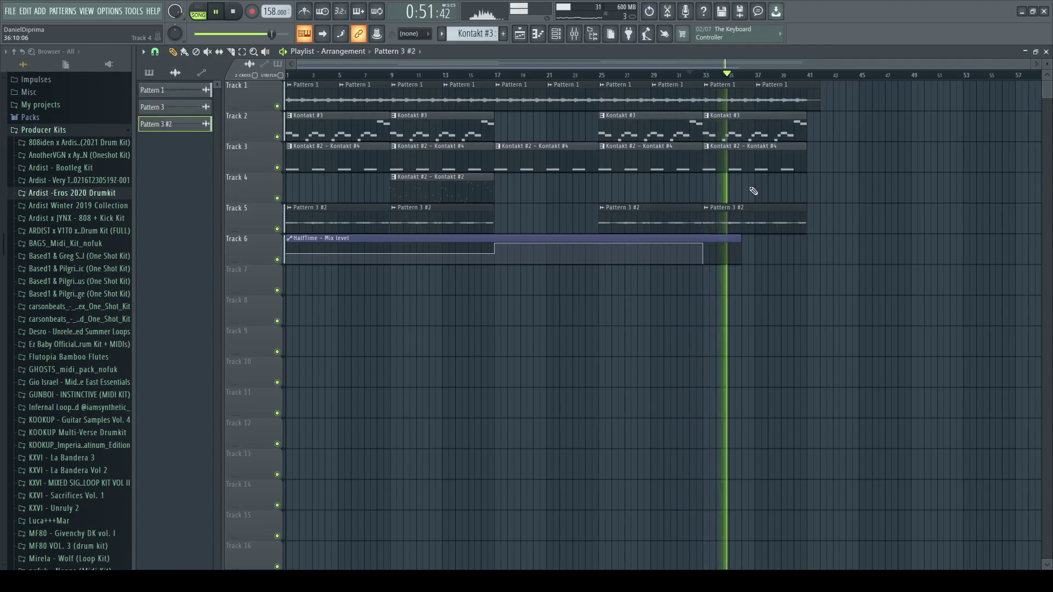
pyautogui.rightClick(749, 136)
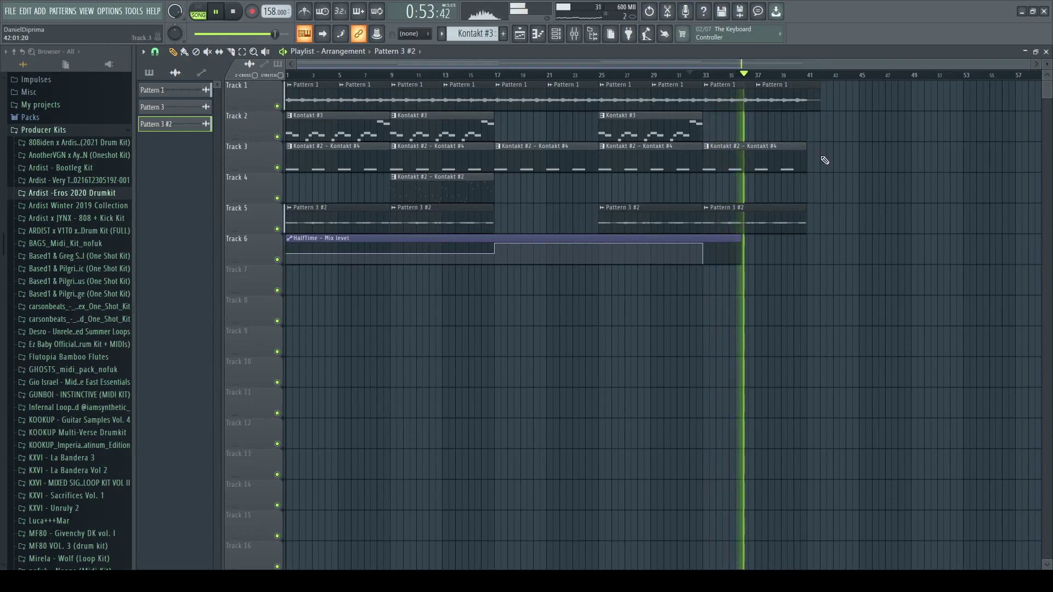
pyautogui.rightClick(786, 216)
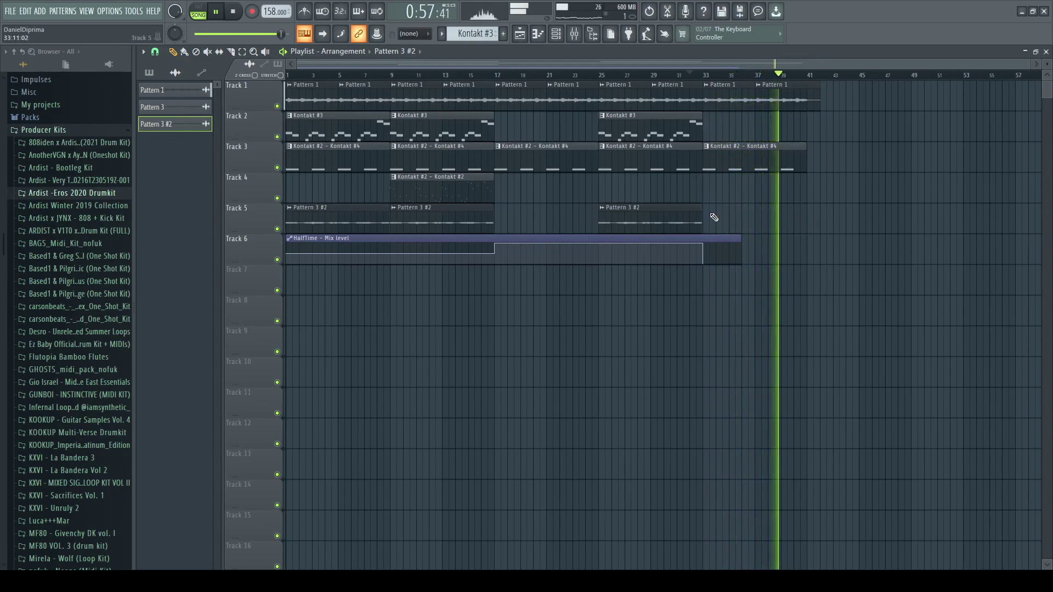
# Step: Extend Track 6's HalfTime automation clip to bar 41 and stop playback
pyautogui.moveTo(742, 240); pyautogui.dragTo(807, 239)
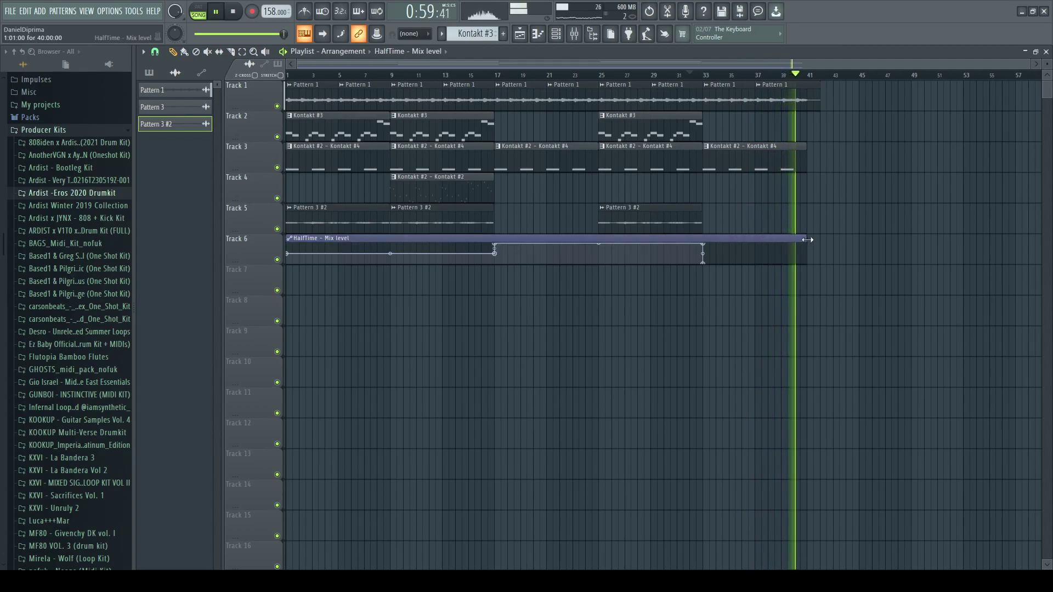
pyautogui.press('space')
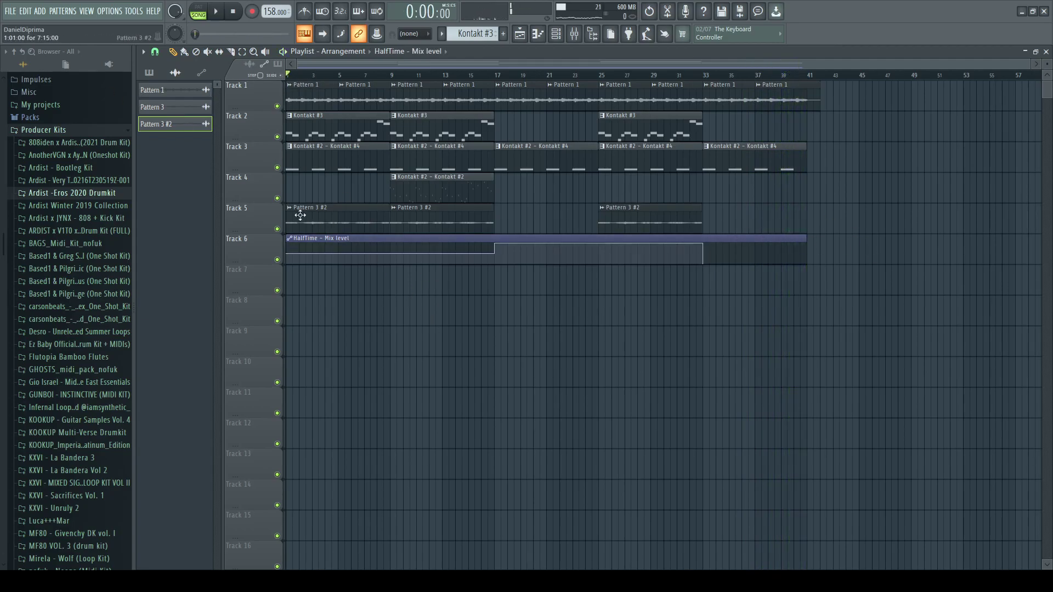
# Step: Browse Producer Kits to the Bass folder of the AnotherVGN one-shot kit and audition Synth Bass 1
pyautogui.scroll(-3, 66, 233)
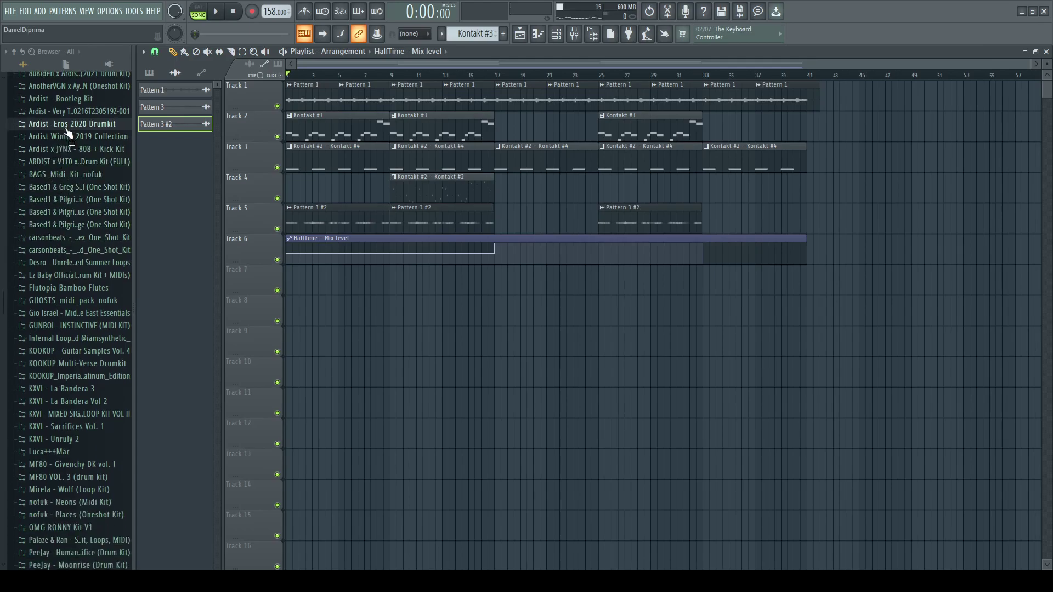
pyautogui.scroll(3, 86, 165)
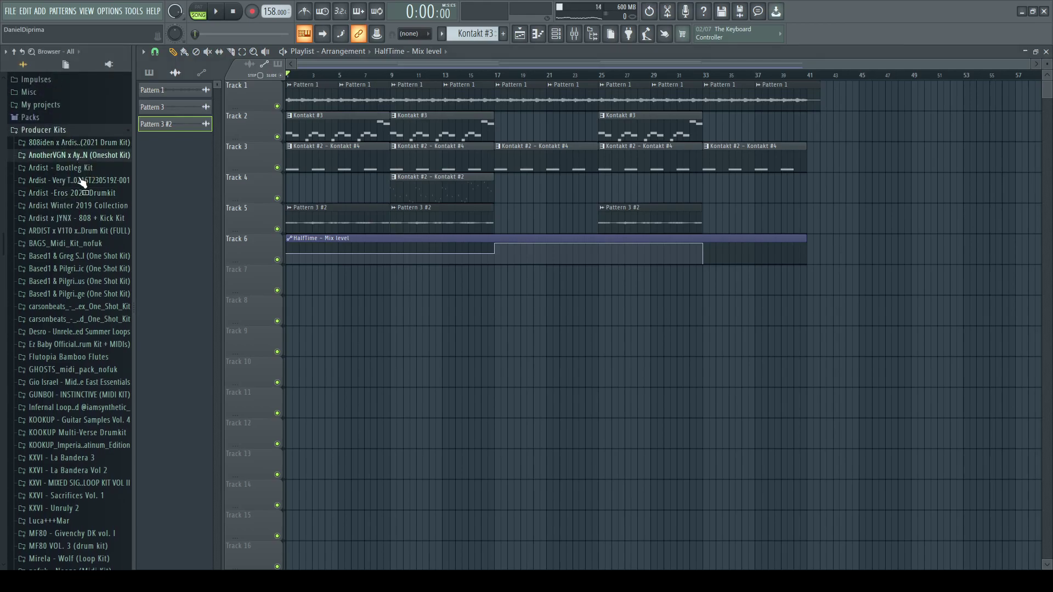
pyautogui.click(78, 156)
pyautogui.click(65, 169)
pyautogui.click(67, 193)
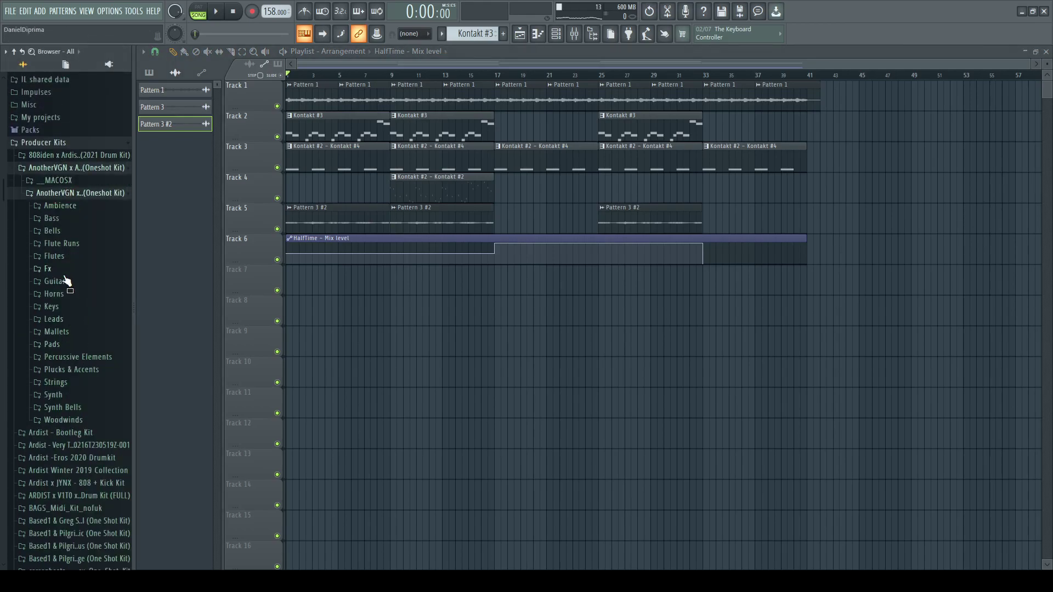
pyautogui.click(52, 219)
pyautogui.scroll(-8, 83, 336)
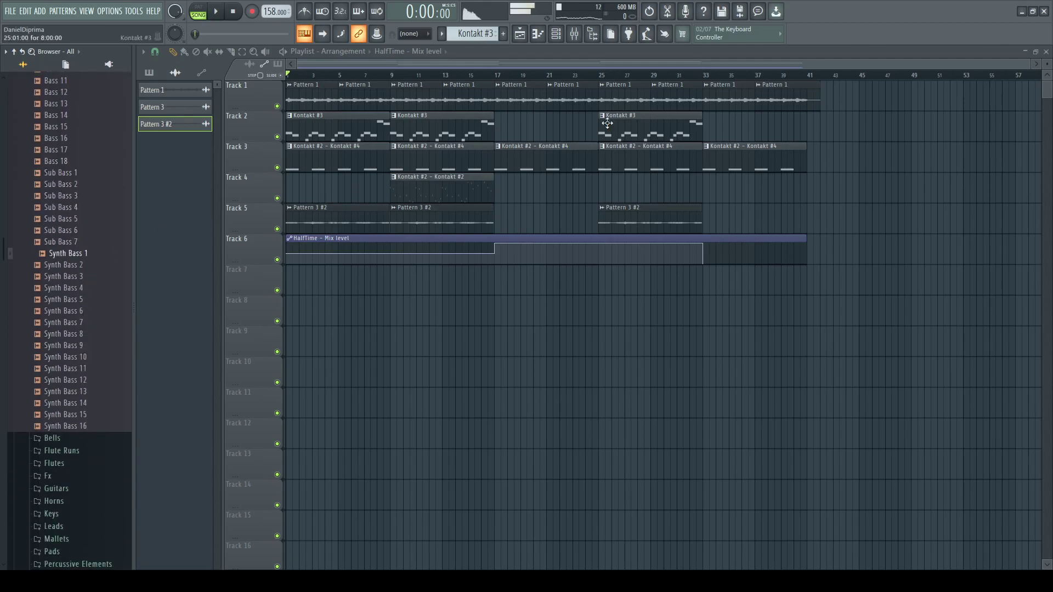
# Step: Add Synth Bass 1 as a new channel routed to mixer Insert 6 and check its envelope and miscellaneous sampler settings
pyautogui.click(555, 39)
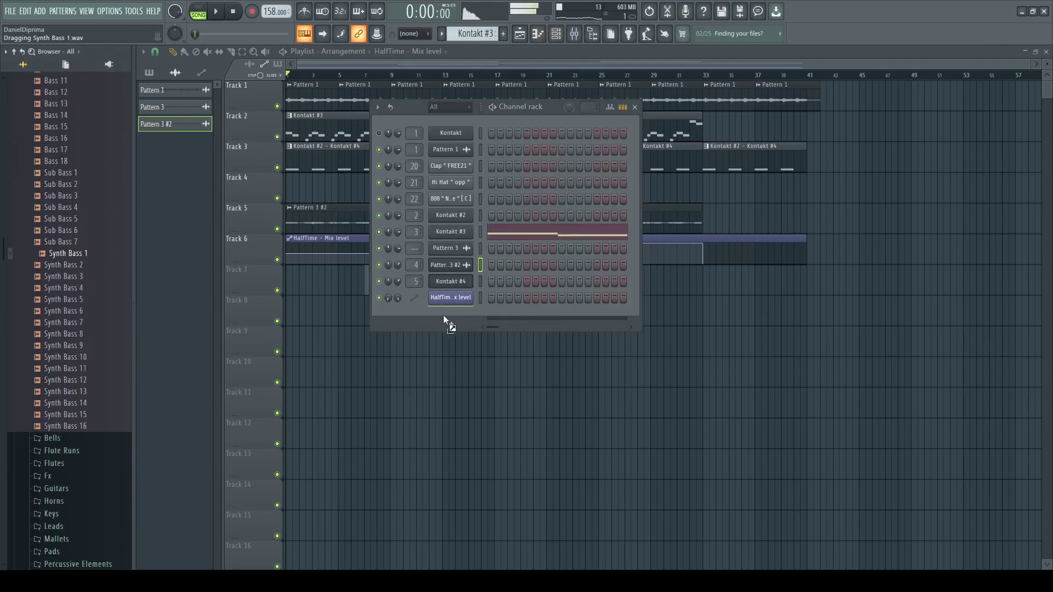
pyautogui.moveTo(447, 318); pyautogui.dragTo(425, 314)
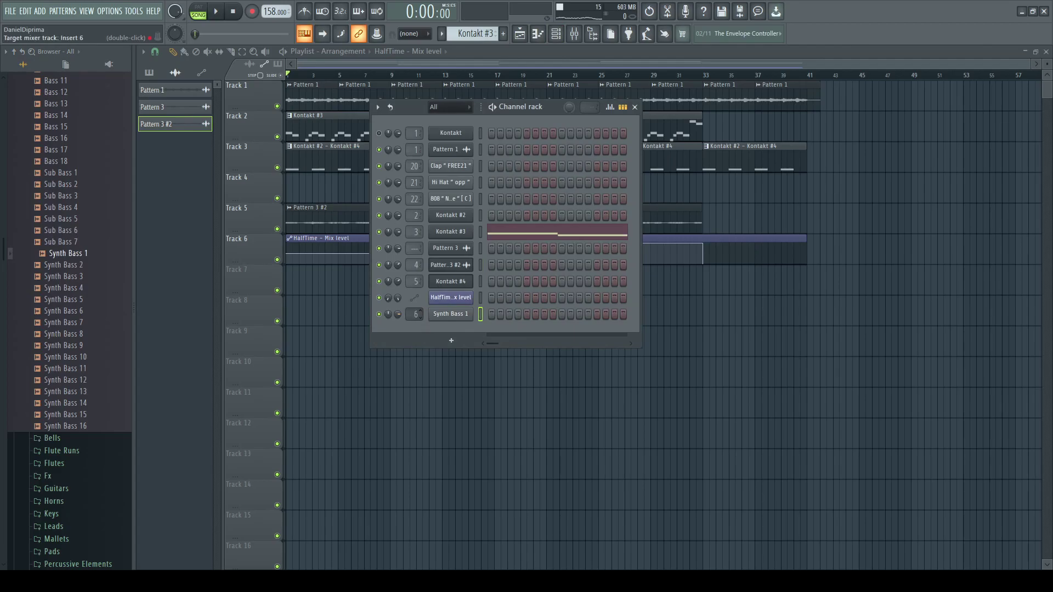
pyautogui.click(449, 317)
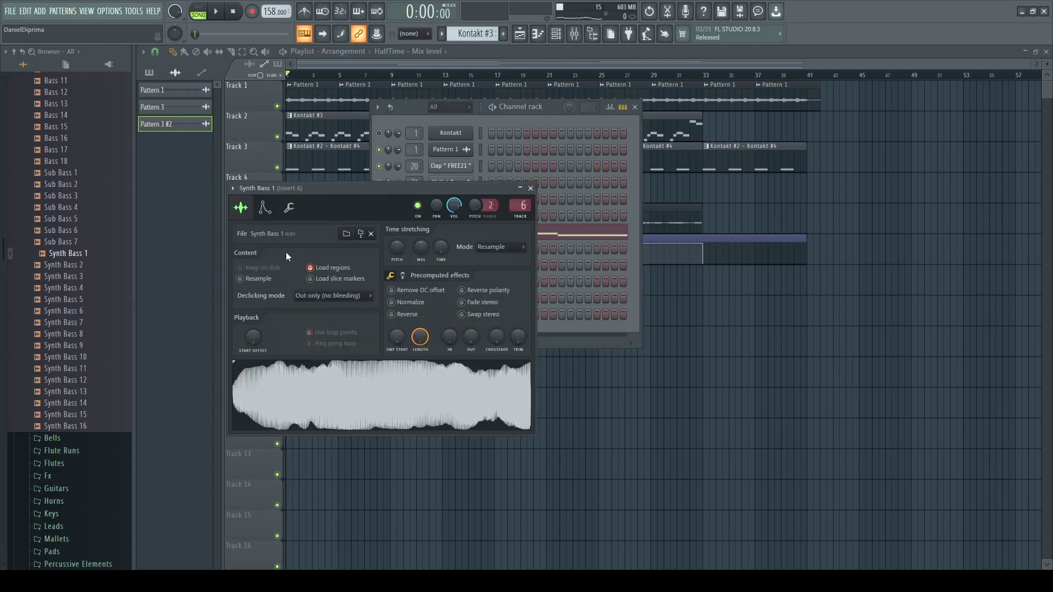
pyautogui.click(264, 207)
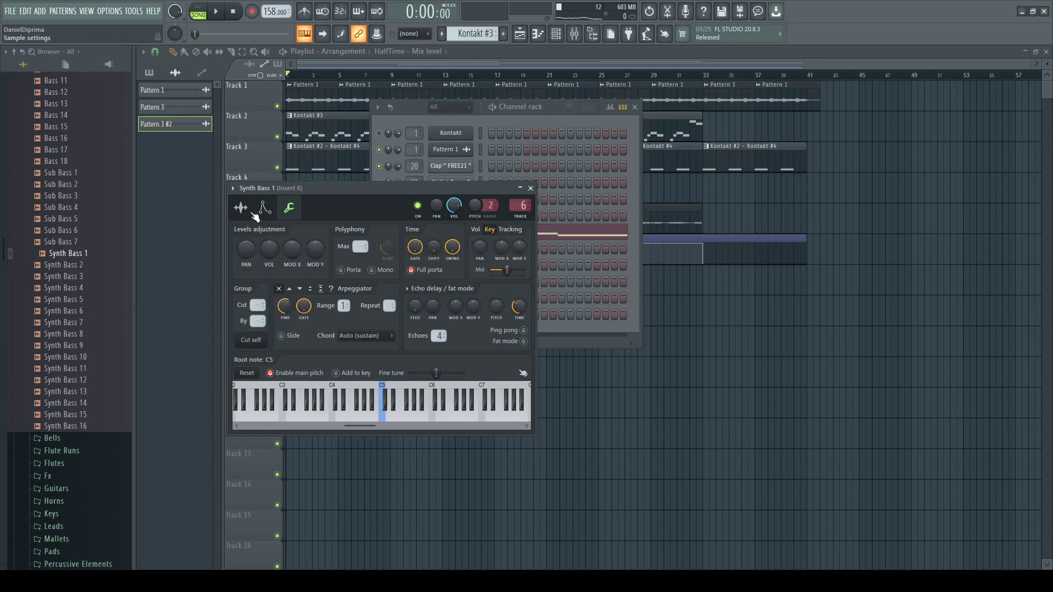
pyautogui.click(289, 210)
pyautogui.click(500, 127)
# Step: Place a half-bar C#6 note at bar 1 for Synth Bass 1 and lower Insert 6's volume against the playing arrangement
pyautogui.press('F7')
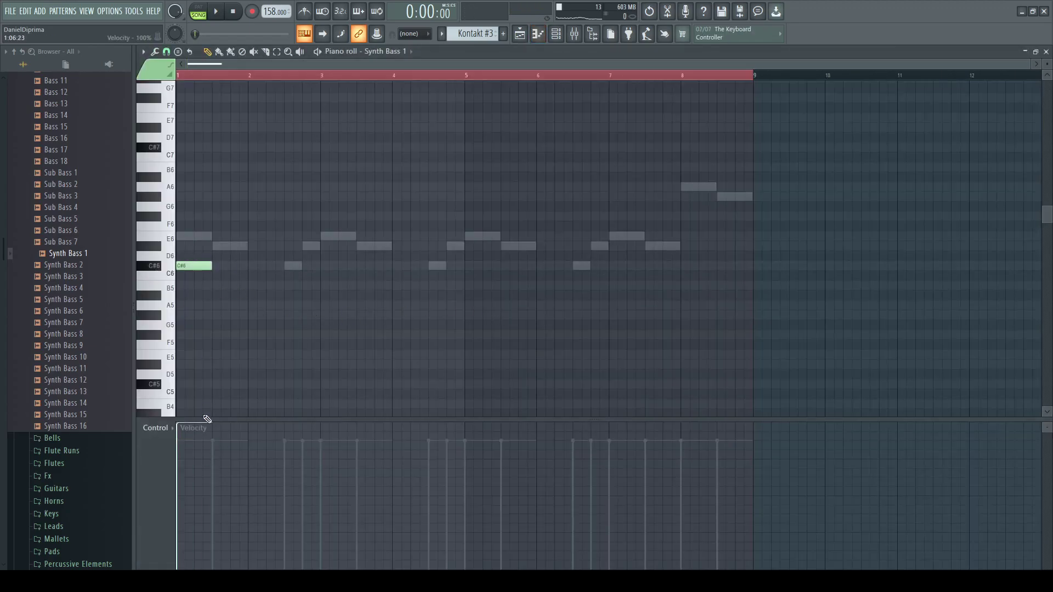
pyautogui.press('F9')
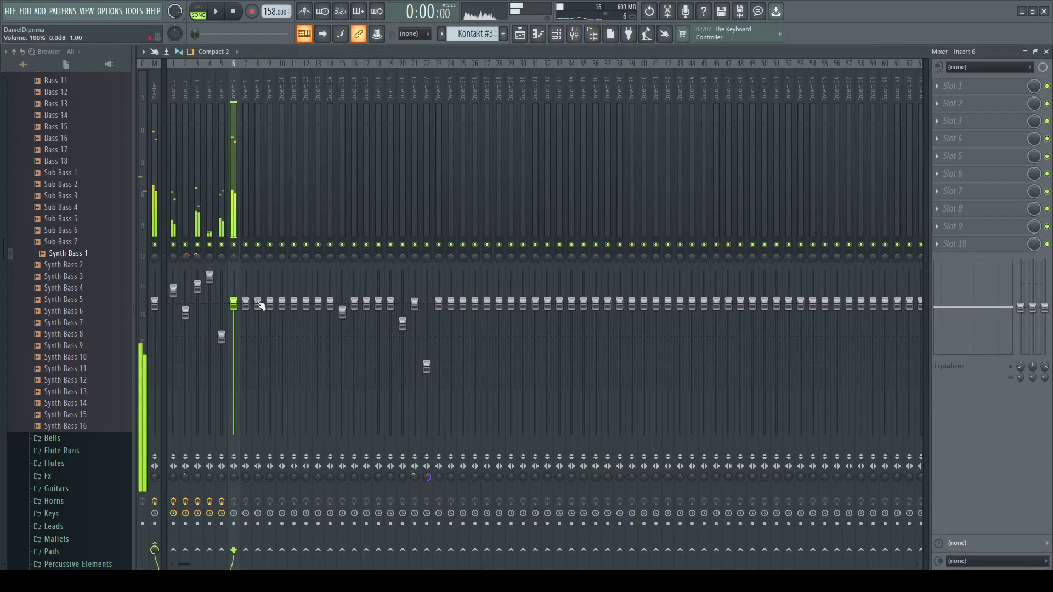
pyautogui.press('space')
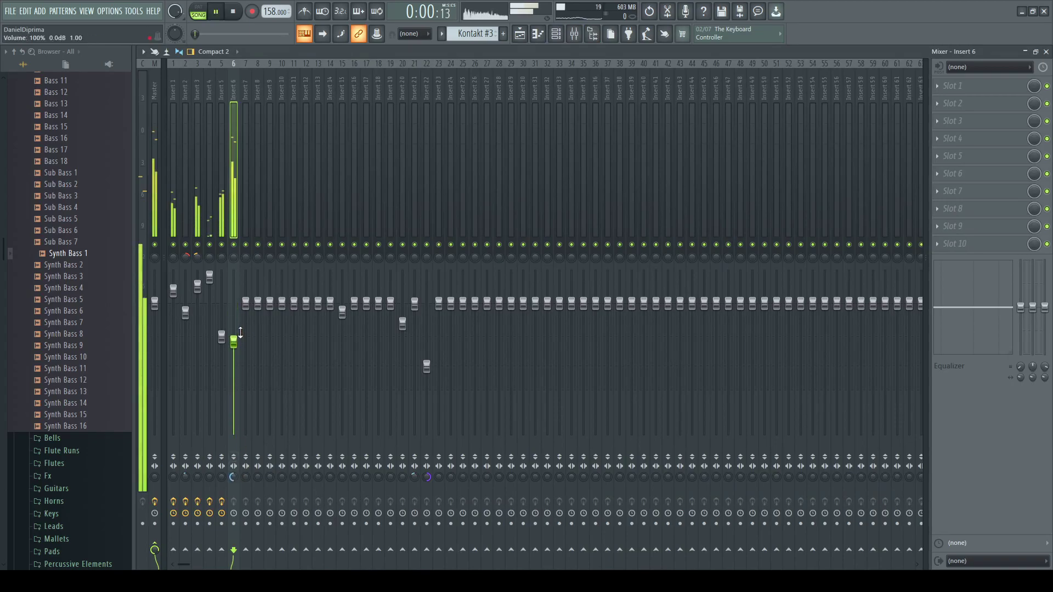
pyautogui.press('space')
# Step: Move Synth Bass 1's note down an octave to C#5 and lengthen it to two bars
pyautogui.press('F6')
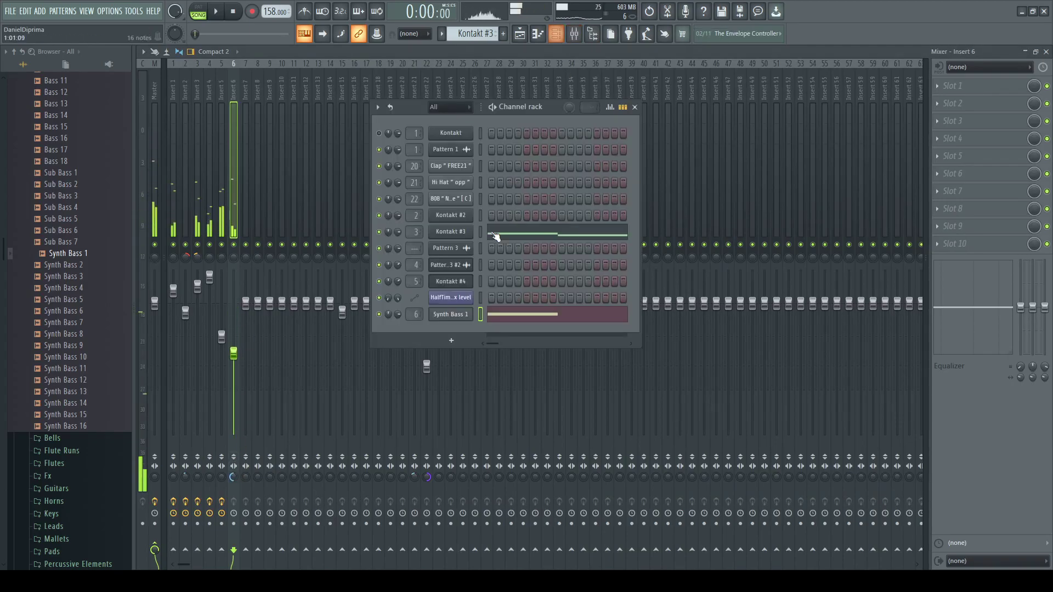
pyautogui.click(463, 323)
pyautogui.press('F7')
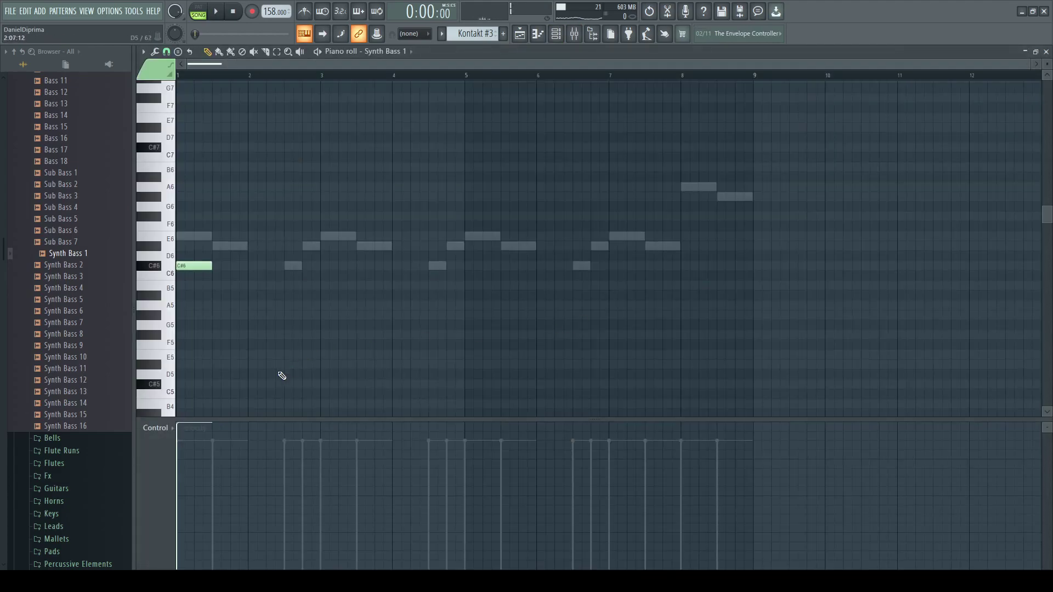
pyautogui.scroll(1, 202, 475)
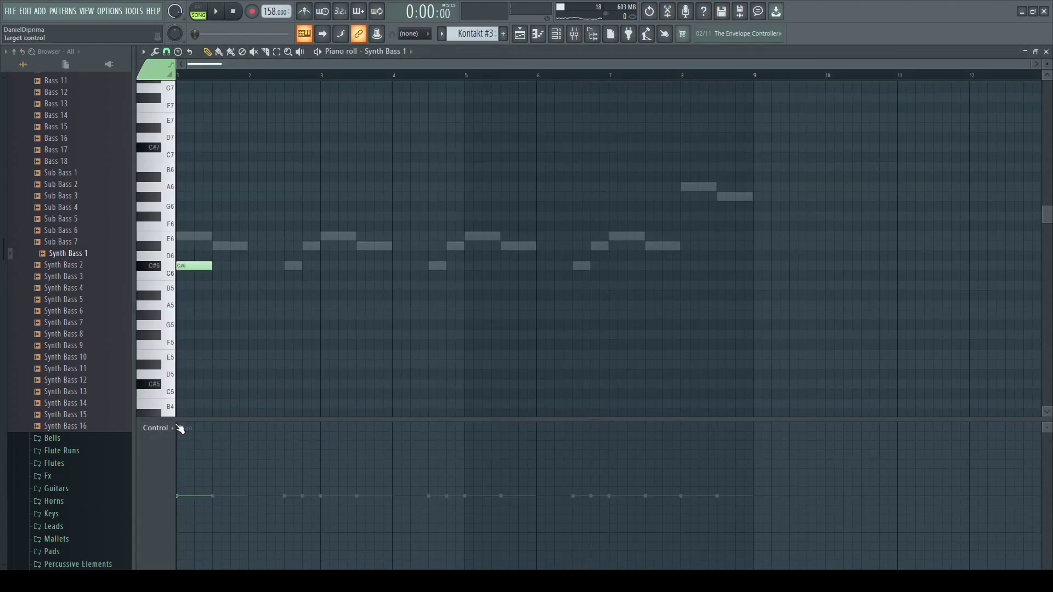
pyautogui.scroll(-1, 190, 480)
pyautogui.hotkey('ctrl', 'Down')
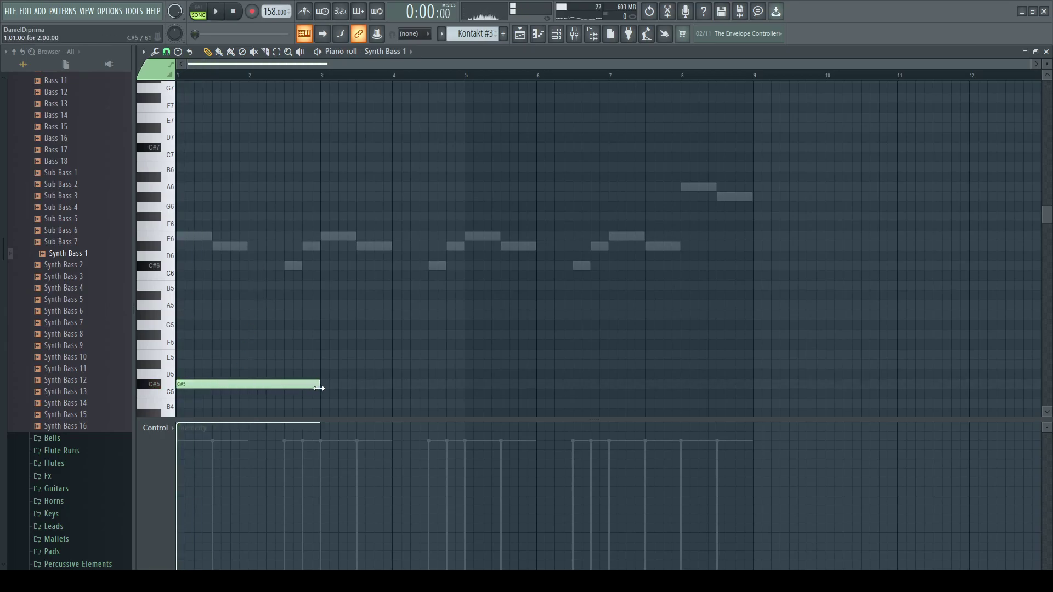
# Step: Add a second two-bar C#5 note at bar 3 during playback and slightly shorten the ends of both bass notes
pyautogui.press('space')
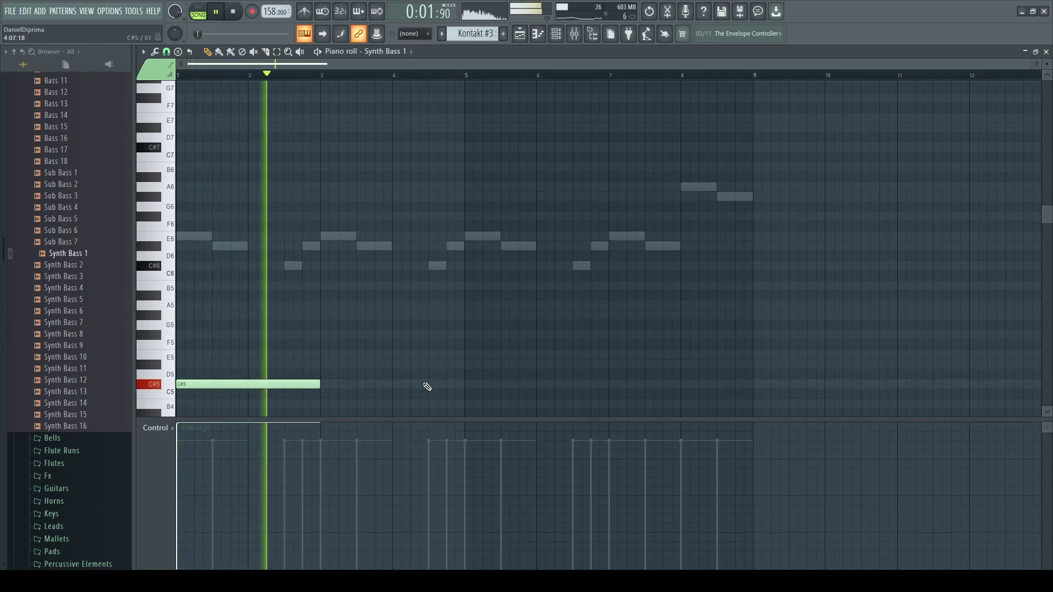
pyautogui.click(324, 384)
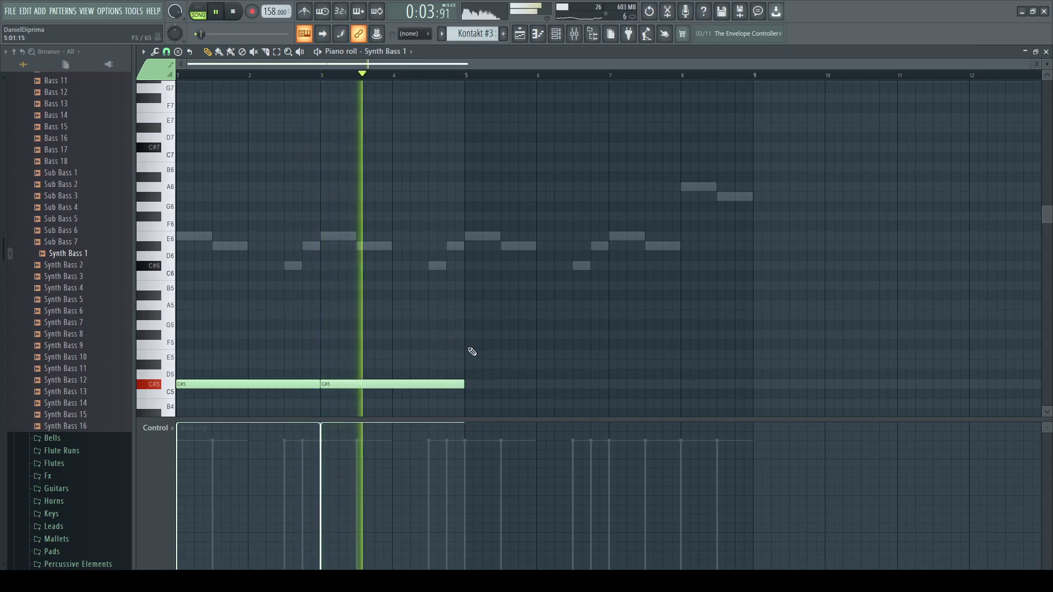
pyautogui.hotkey('ctrl', 'a')
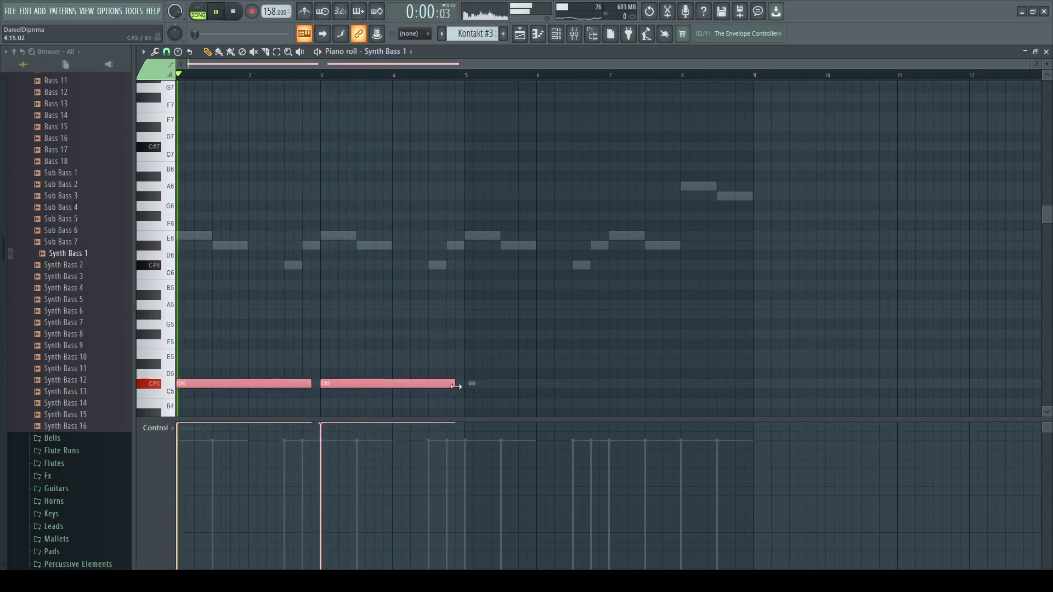
# Step: Complete the Synth Bass 1 line to eight bars by adding matching C#5 notes at bars 5 and 7
pyautogui.hotkey('ctrl', 'd')
pyautogui.click(473, 384)
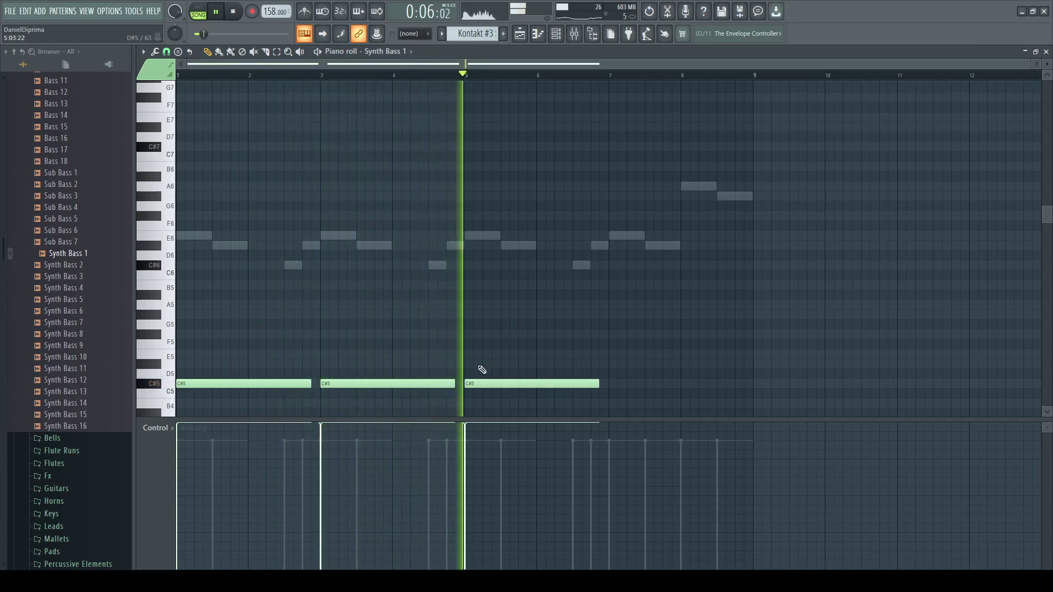
pyautogui.click(617, 384)
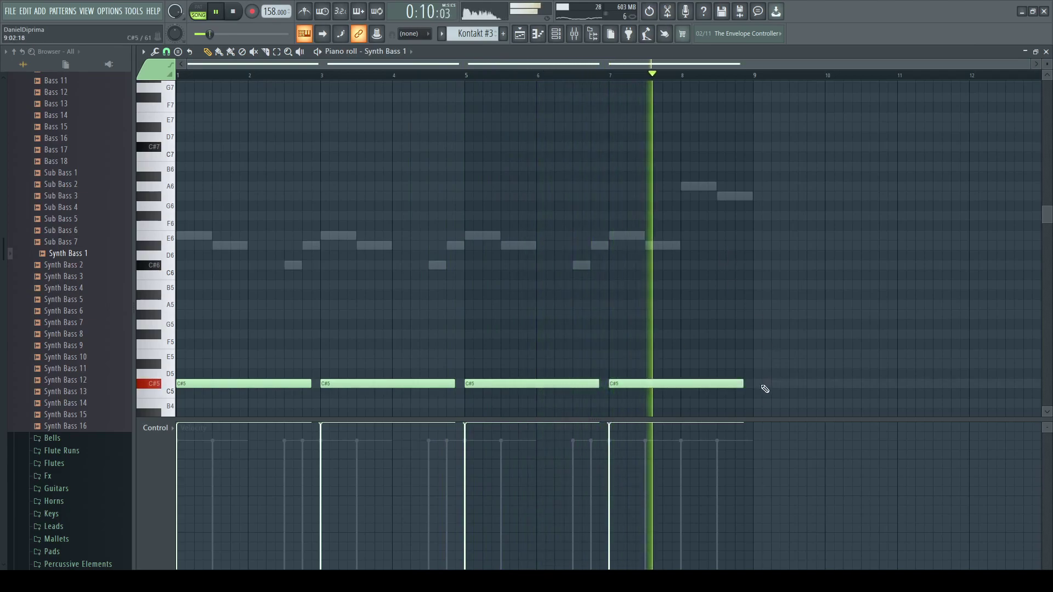
pyautogui.press('space')
# Step: Shorten the C#5 note at bar 7 to end midway through bar 8, and add a short and a long A5 note there
pyautogui.moveTo(742, 384); pyautogui.dragTo(723, 301)
pyautogui.click(718, 363)
pyautogui.click(705, 365)
pyautogui.click(776, 364)
pyautogui.moveTo(776, 366); pyautogui.dragTo(740, 365)
pyautogui.rightClick(816, 365)
pyautogui.moveTo(806, 364); pyautogui.dragTo(706, 309)
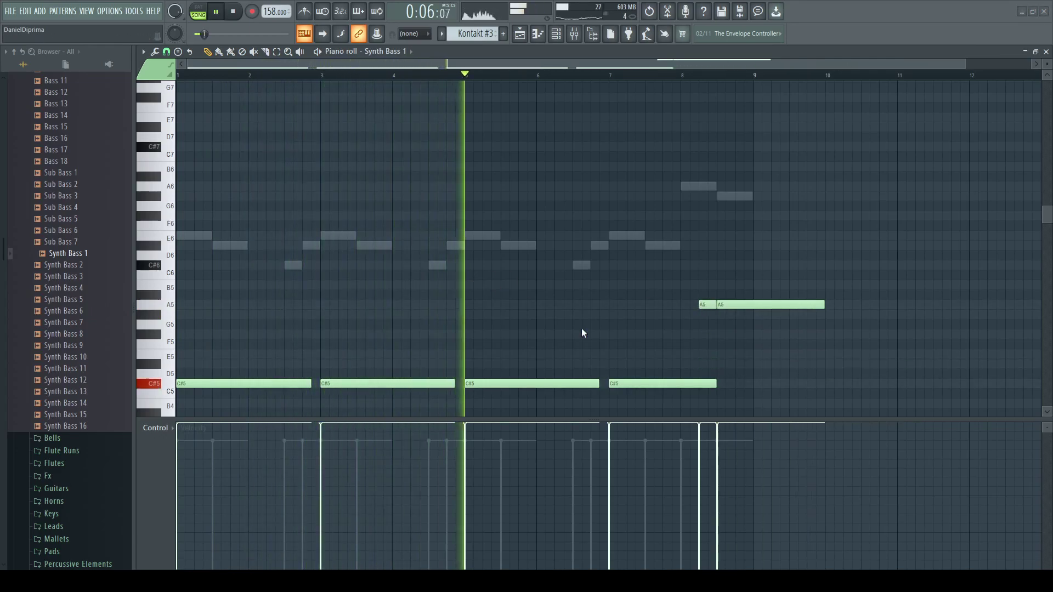
# Step: Trim the two upper bass notes into a brief slide and a note ending at bar 9, lower them to G#5, and audition the ending
pyautogui.moveTo(707, 306); pyautogui.dragTo(717, 306)
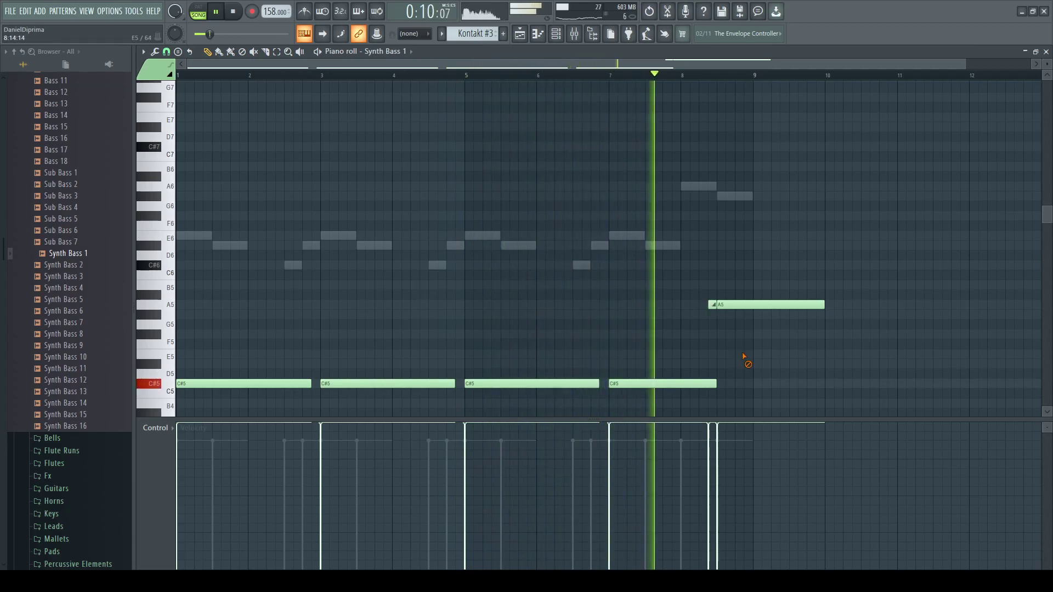
pyautogui.moveTo(824, 305); pyautogui.dragTo(723, 316)
pyautogui.press('space')
pyautogui.press('space')
pyautogui.click(656, 75)
pyautogui.keyDown('ctrl'); pyautogui.click(810, 189); pyautogui.keyUp('ctrl')
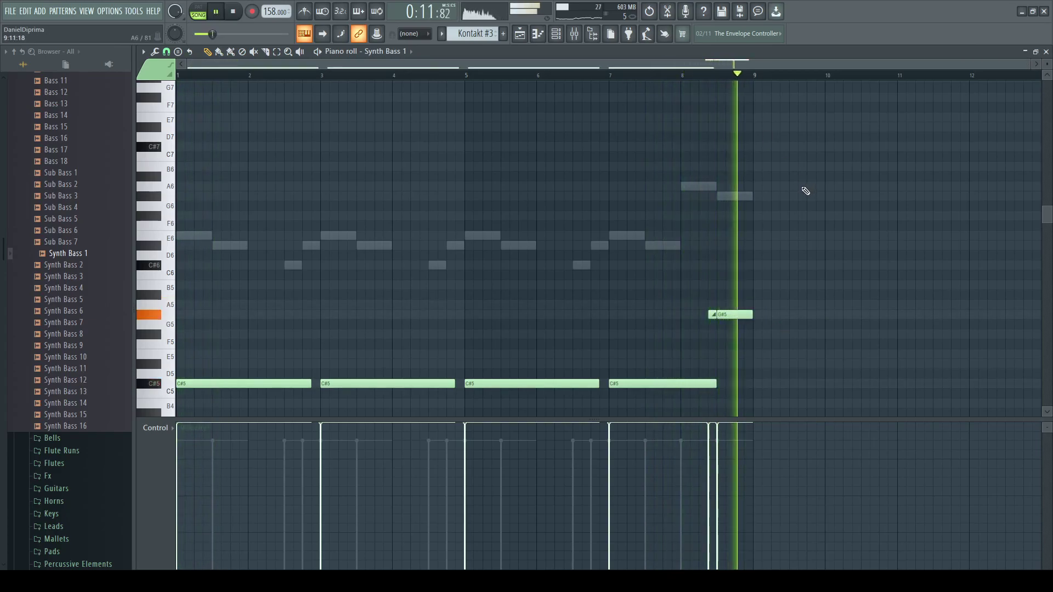
# Step: Stop playback in the playlist and split the Kontakt #3 pattern by channel into separate melody and Synth Bass 1 patterns
pyautogui.press('F5')
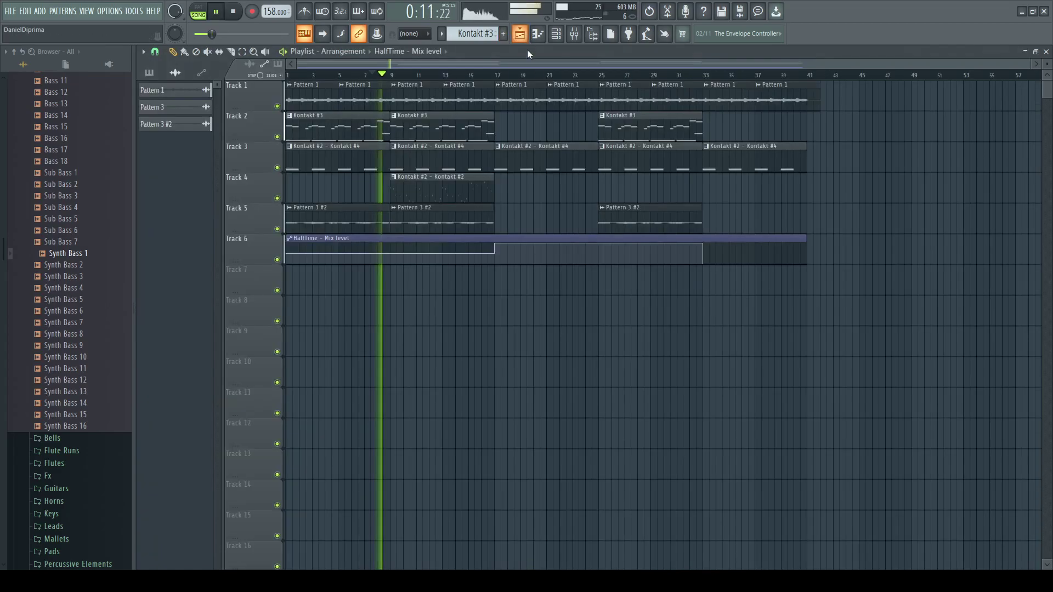
pyautogui.press('space')
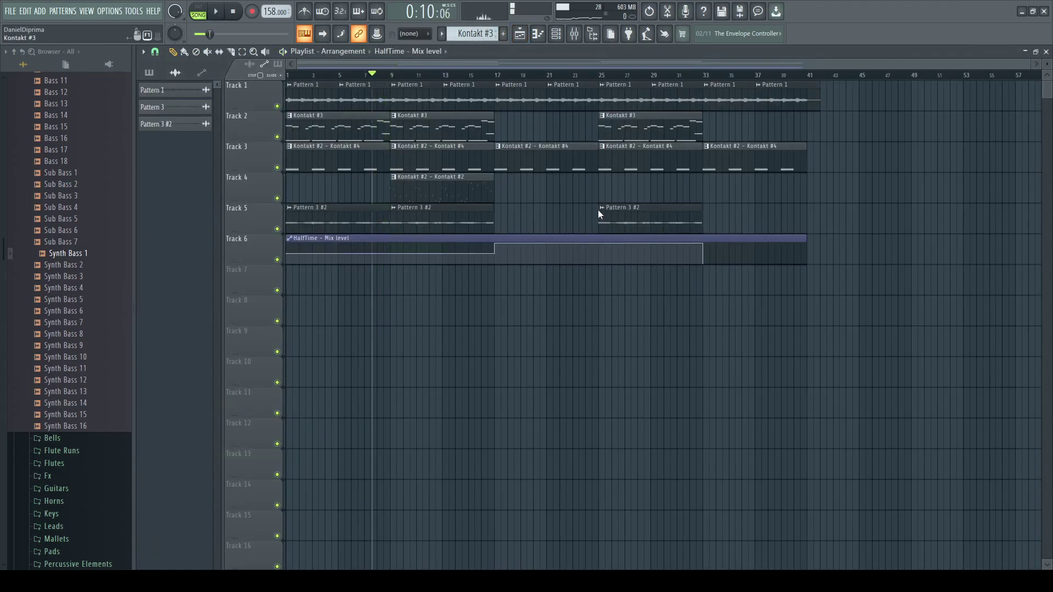
pyautogui.click(522, 36)
pyautogui.press('F5')
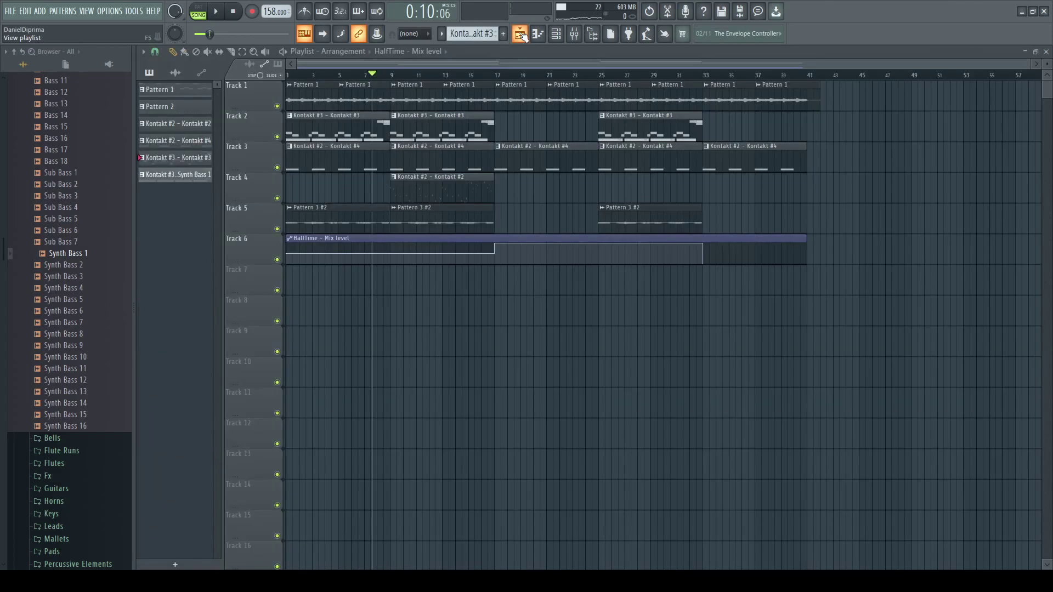
# Step: Separate the stacked clips at bars 1 and 9, keeping the Kontakt #3 melody on Track 2 and placing Synth Bass 1 on Track 7
pyautogui.moveTo(465, 312); pyautogui.dragTo(452, 312)
pyautogui.moveTo(357, 125); pyautogui.dragTo(436, 147)
pyautogui.moveTo(357, 127); pyautogui.dragTo(377, 404)
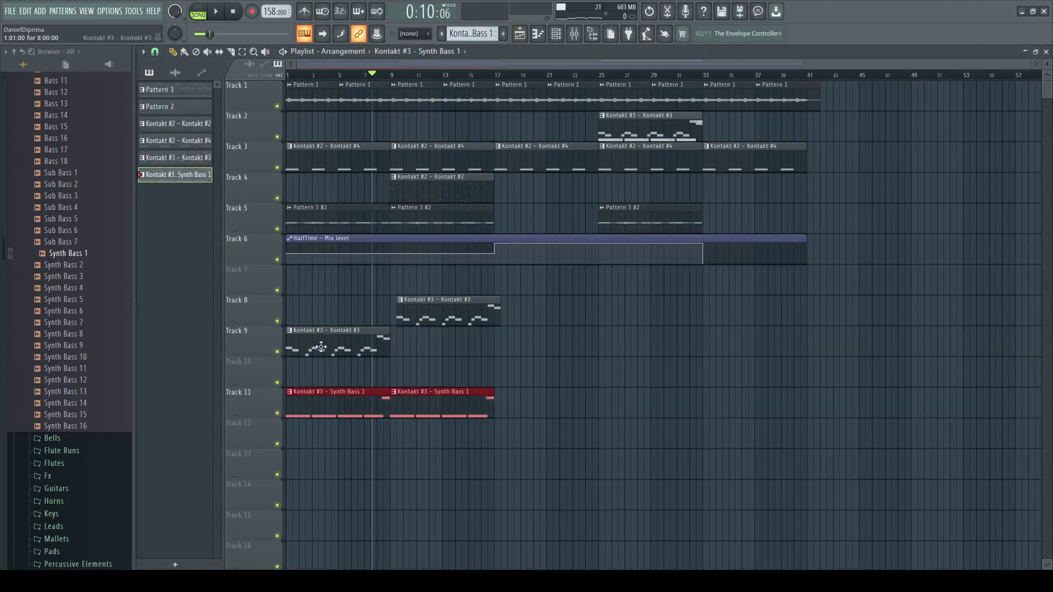
pyautogui.moveTo(329, 343); pyautogui.dragTo(329, 128)
pyautogui.moveTo(423, 313); pyautogui.dragTo(410, 128)
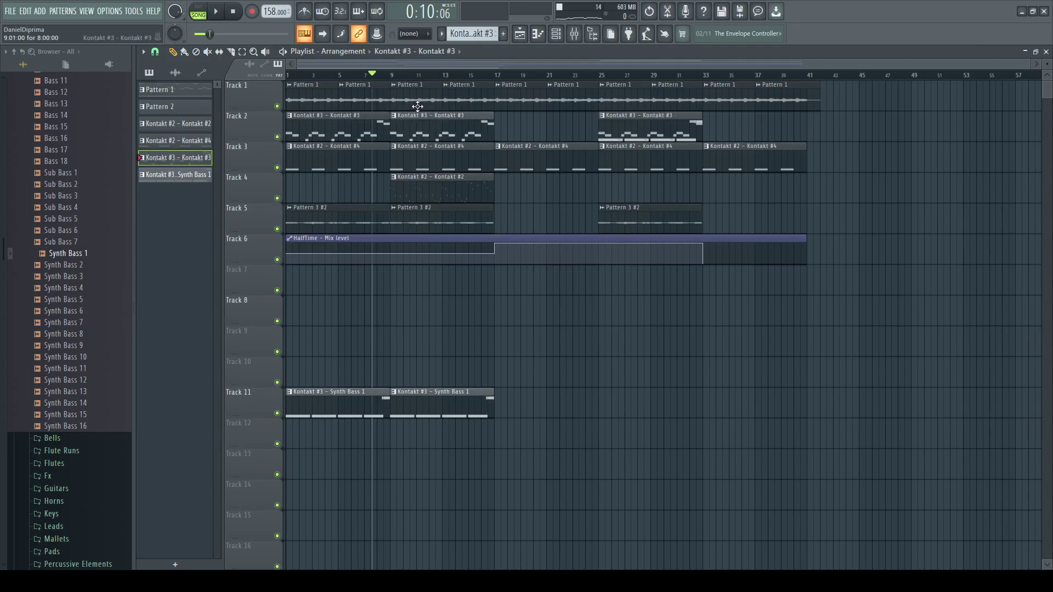
pyautogui.moveTo(429, 193); pyautogui.dragTo(325, 194)
pyautogui.moveTo(359, 418); pyautogui.dragTo(357, 296)
# Step: Audition the Track 4 Kontakt #2 clip at bar 9, move it to bar 1, and play from the start
pyautogui.moveTo(348, 192); pyautogui.dragTo(426, 191)
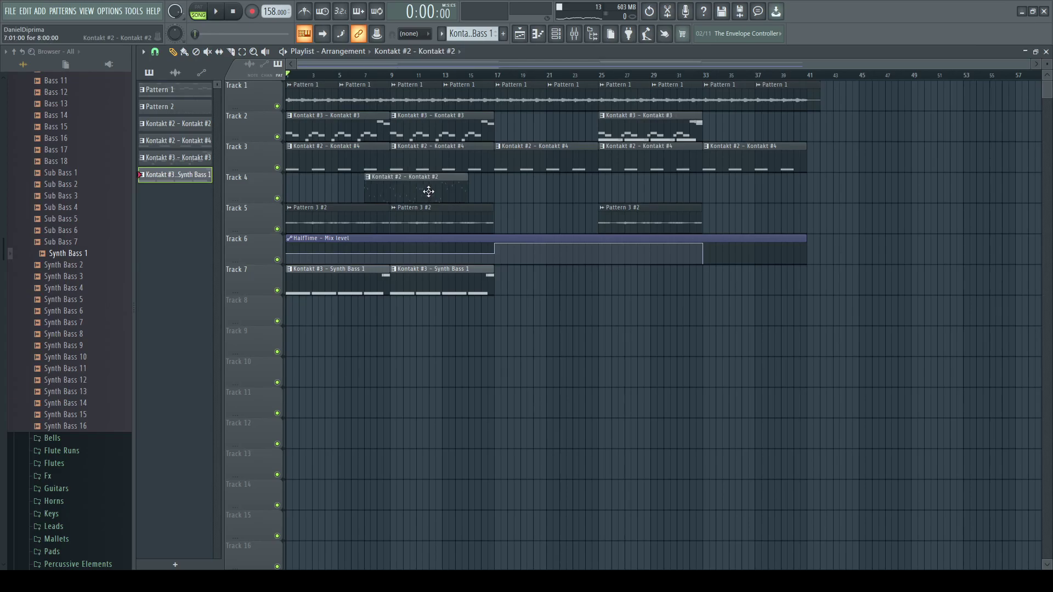
pyautogui.click(386, 77)
pyautogui.press('space')
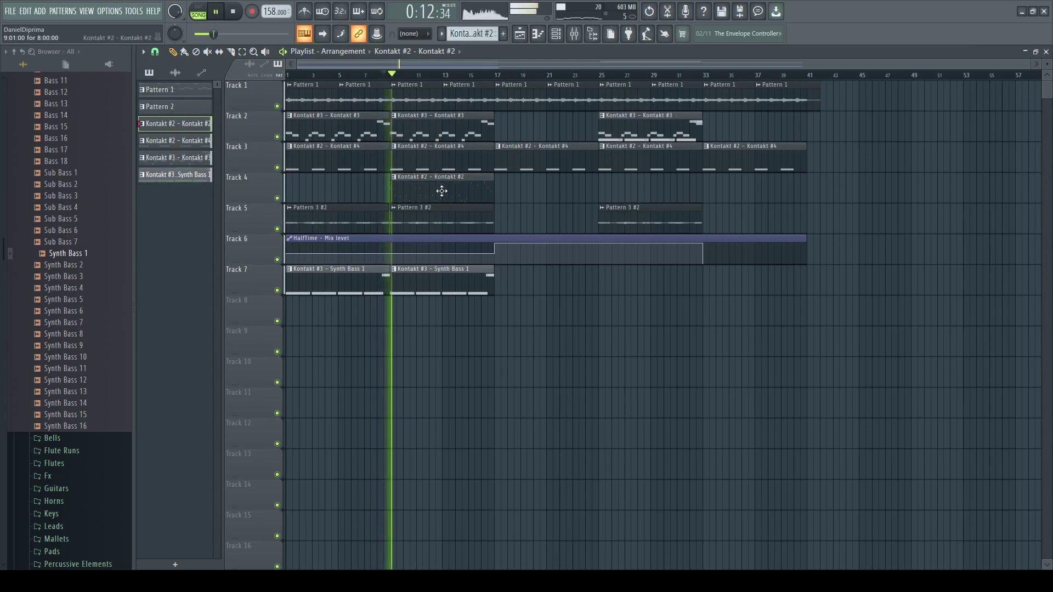
pyautogui.press('space')
pyautogui.moveTo(418, 178); pyautogui.dragTo(314, 178)
pyautogui.moveTo(312, 75); pyautogui.dragTo(283, 80)
pyautogui.press('space')
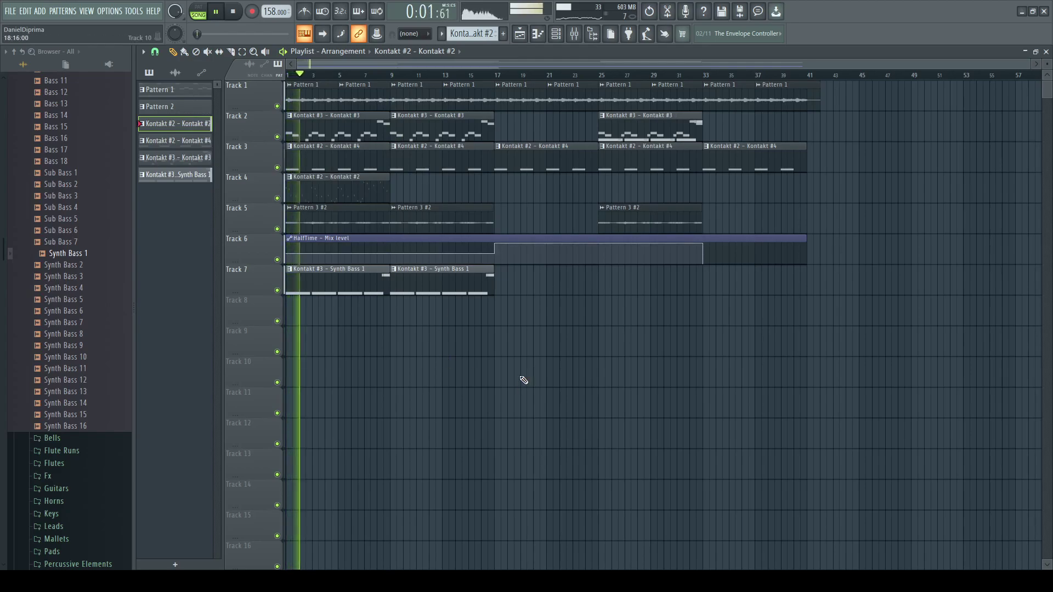
pyautogui.press('space')
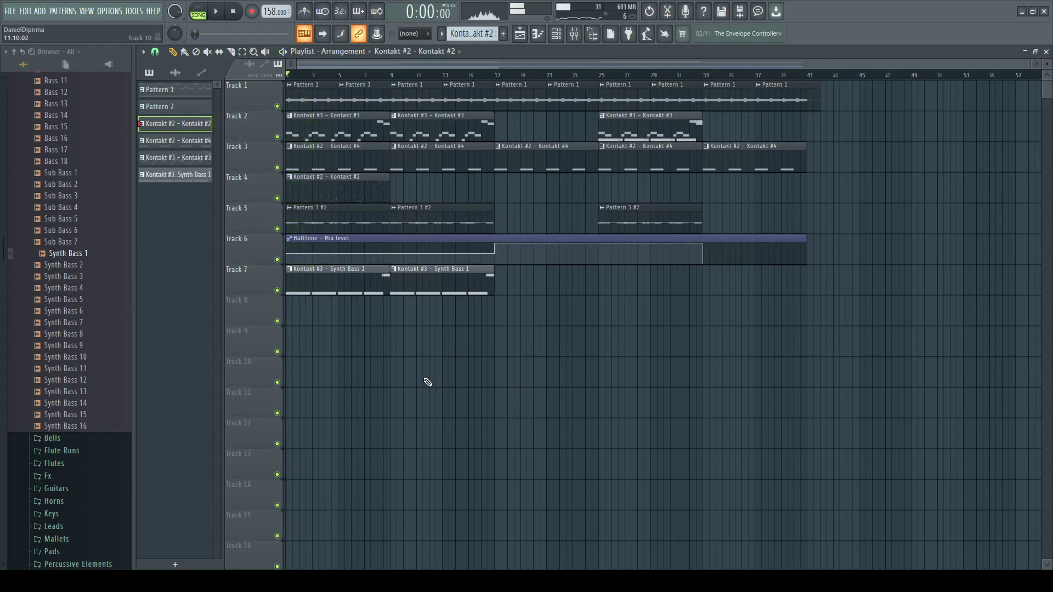
# Step: Play the arrangement with the mixer open and slightly raise the volumes of Inserts 4, 3 and 1
pyautogui.click(574, 34)
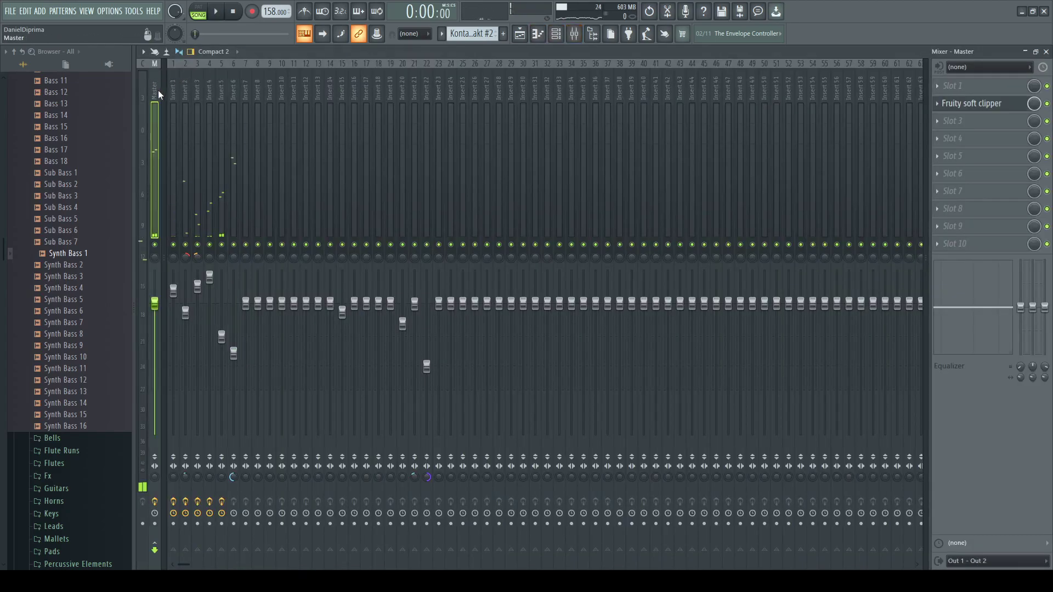
pyautogui.press('space')
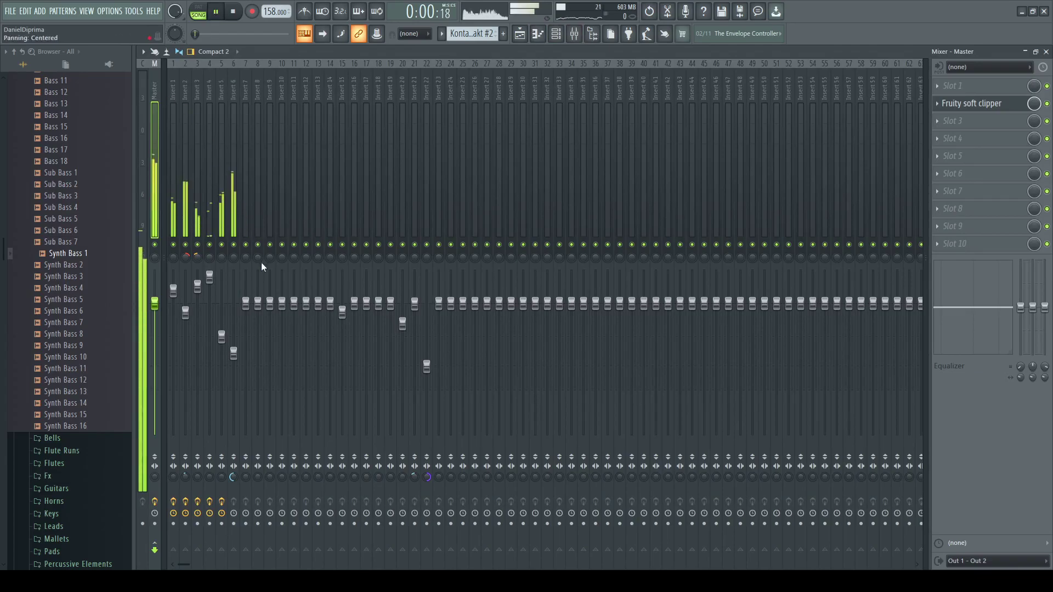
pyautogui.click(236, 353)
pyautogui.click(186, 311)
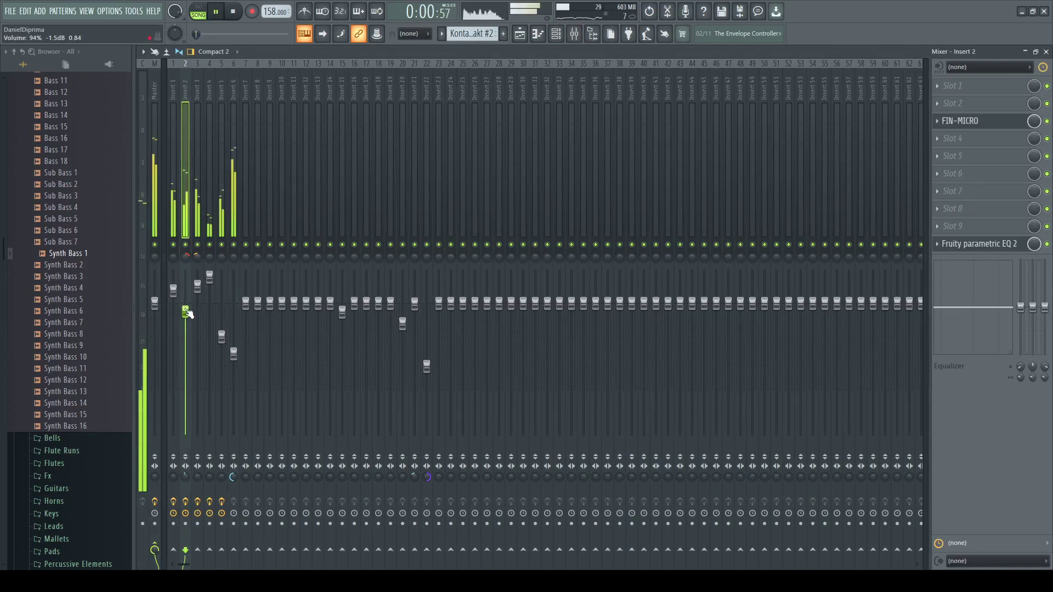
pyautogui.click(209, 277)
pyautogui.click(197, 284)
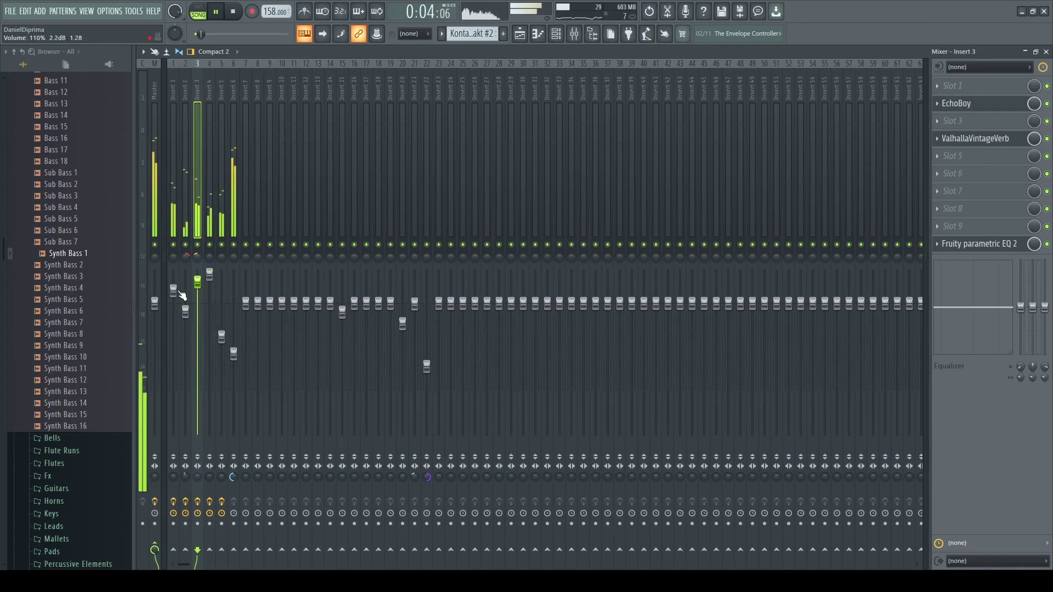
pyautogui.click(173, 290)
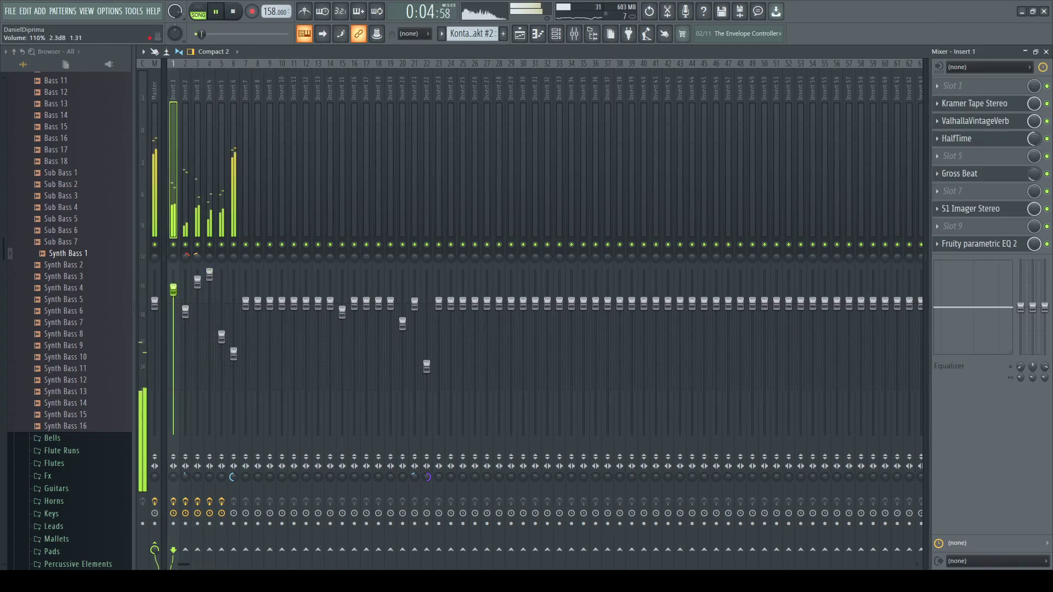
# Step: Rebalance the inserts during playback, raising Insert 5, lowering Insert 2, and reducing Insert 6 to about 60%
pyautogui.click(210, 274)
pyautogui.click(197, 282)
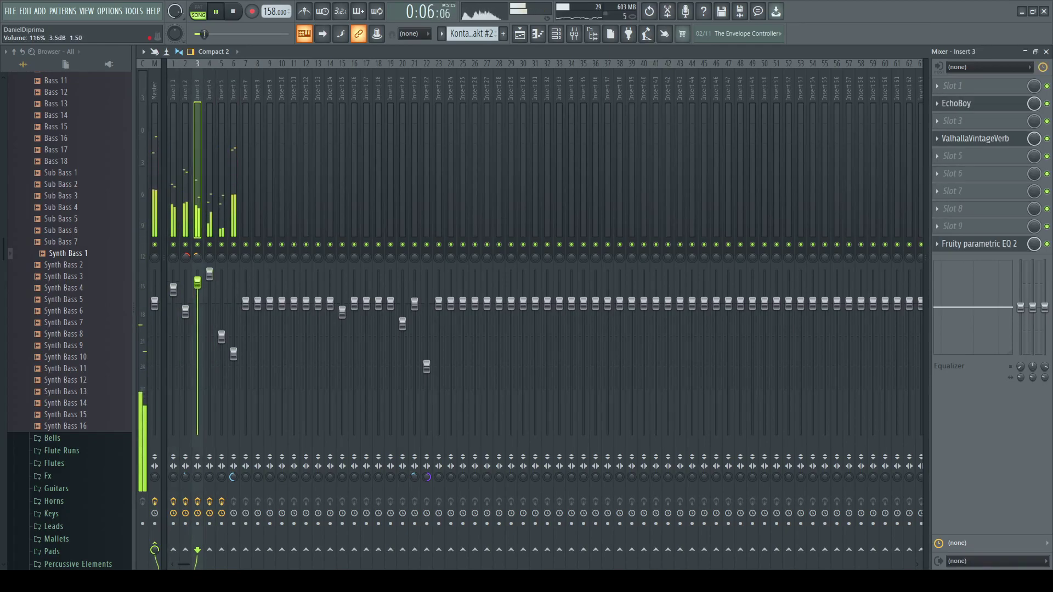
pyautogui.click(222, 336)
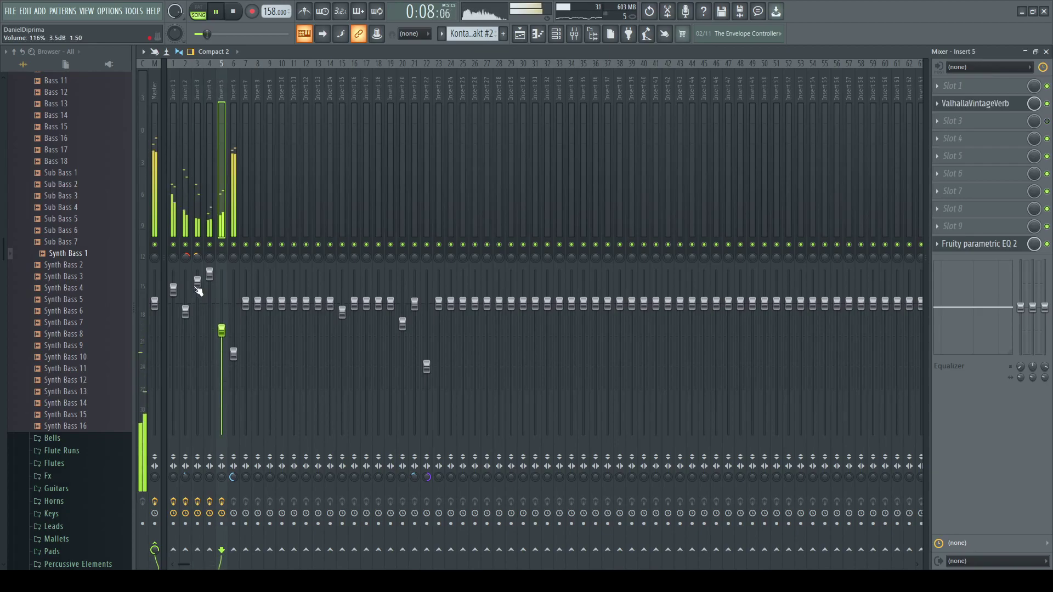
pyautogui.click(210, 276)
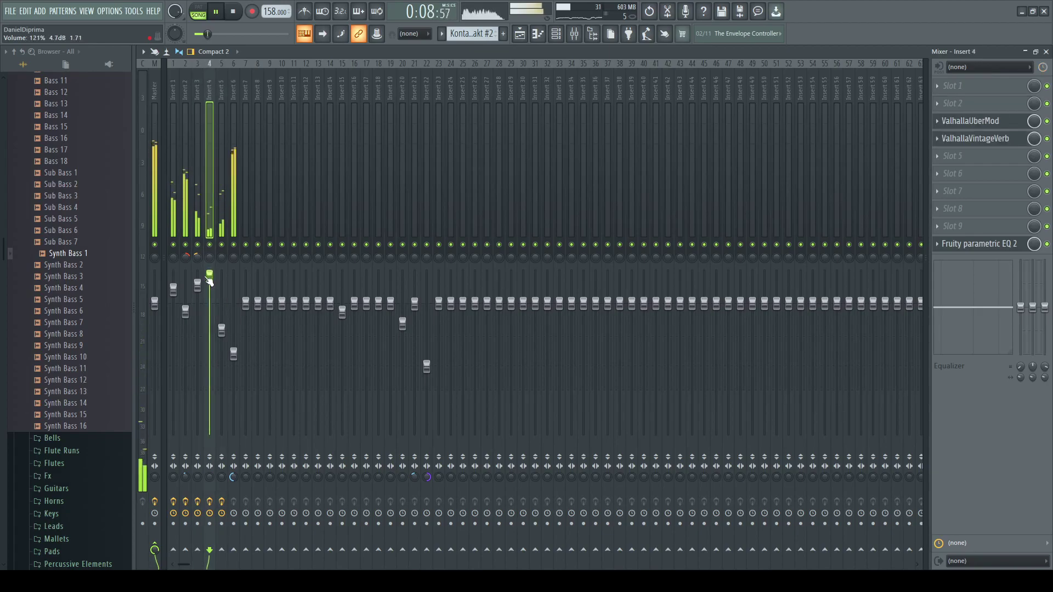
pyautogui.click(233, 353)
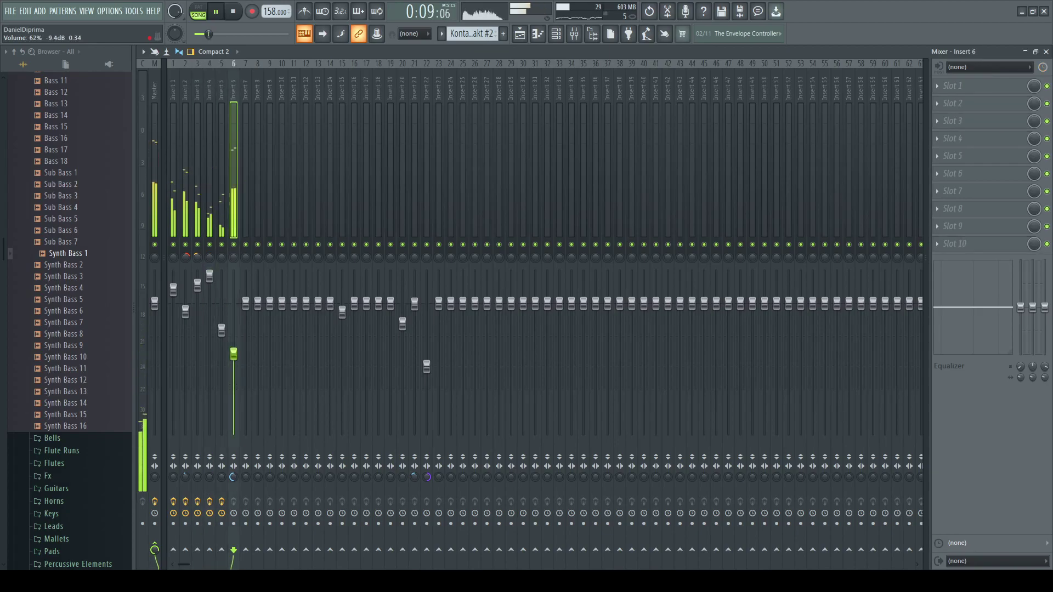
pyautogui.click(187, 311)
pyautogui.click(232, 336)
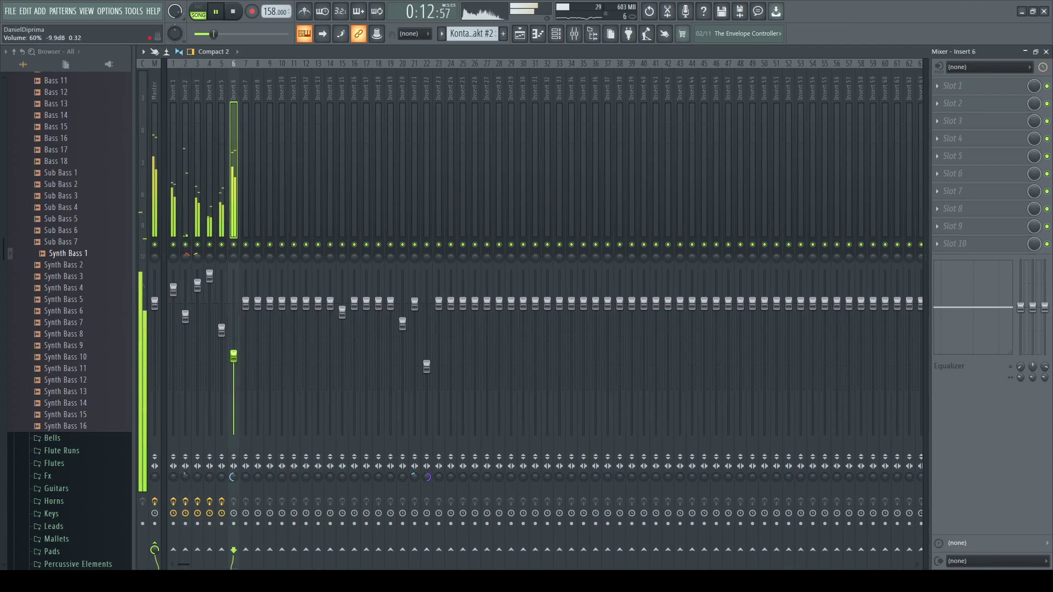
# Step: Load SSLComp Stereo in the Master's ninth effect slot with a 30 ms attack and adjust the compressor during playback
pyautogui.click(155, 91)
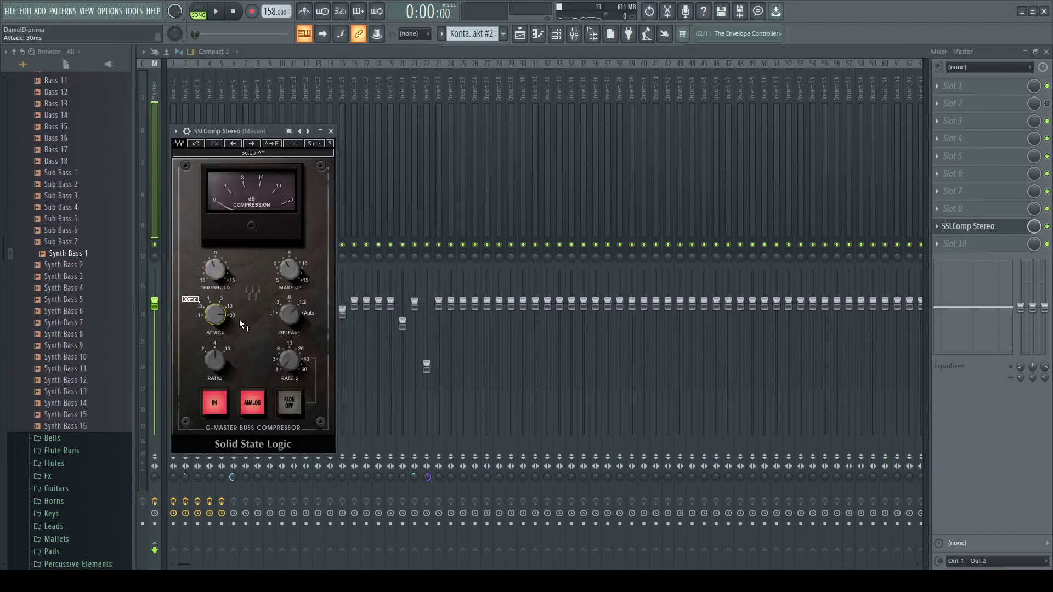
pyautogui.press('space')
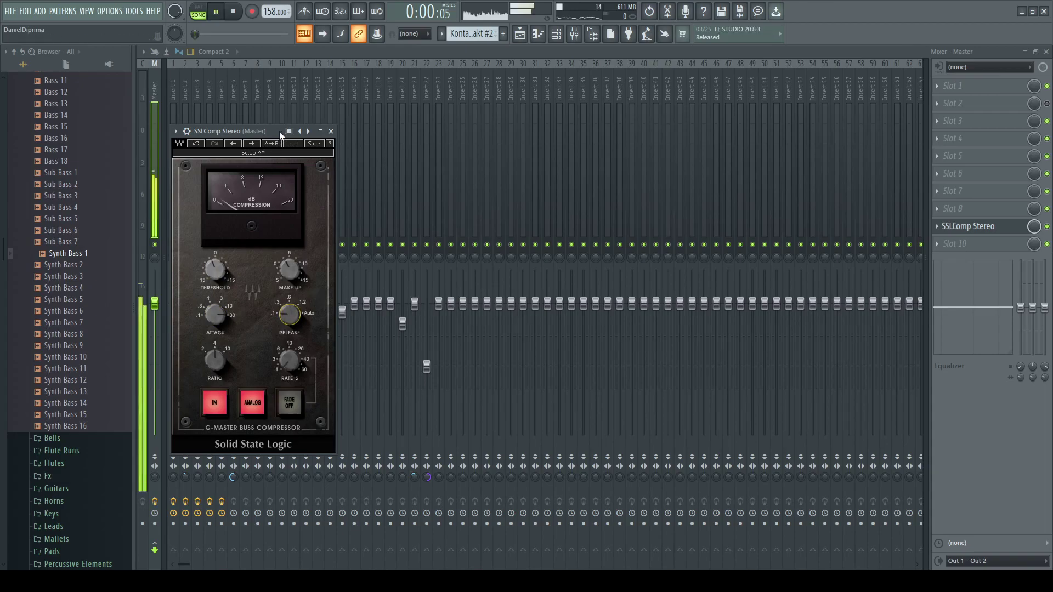
pyautogui.moveTo(279, 130); pyautogui.dragTo(285, 127)
pyautogui.moveTo(221, 266)
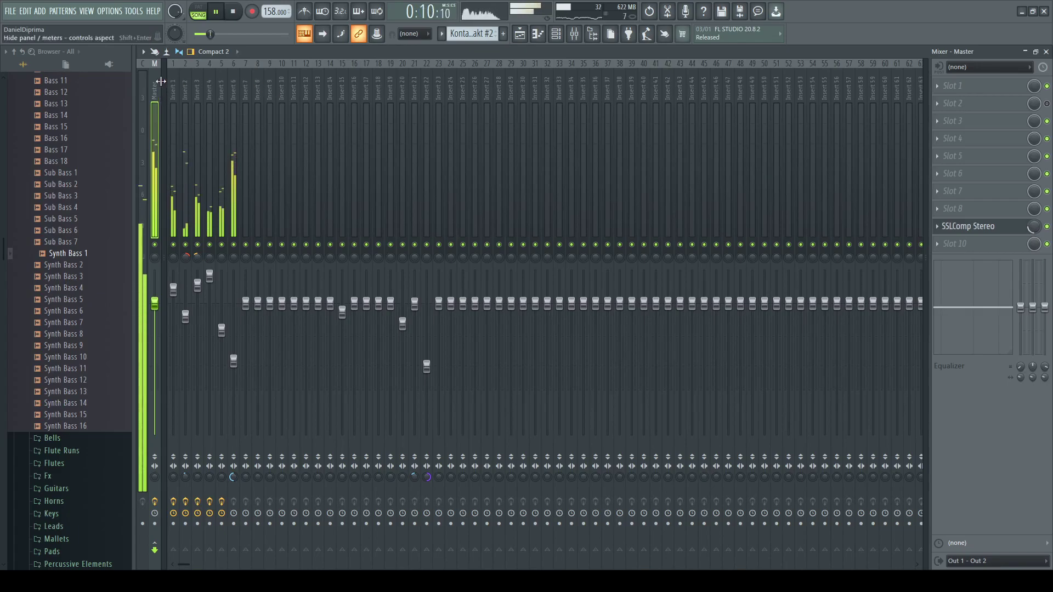
# Step: Return to the playlist, stop playback, and collapse the one-shot kit and Producer Kits folders in the browser
pyautogui.click(520, 34)
pyautogui.press('space')
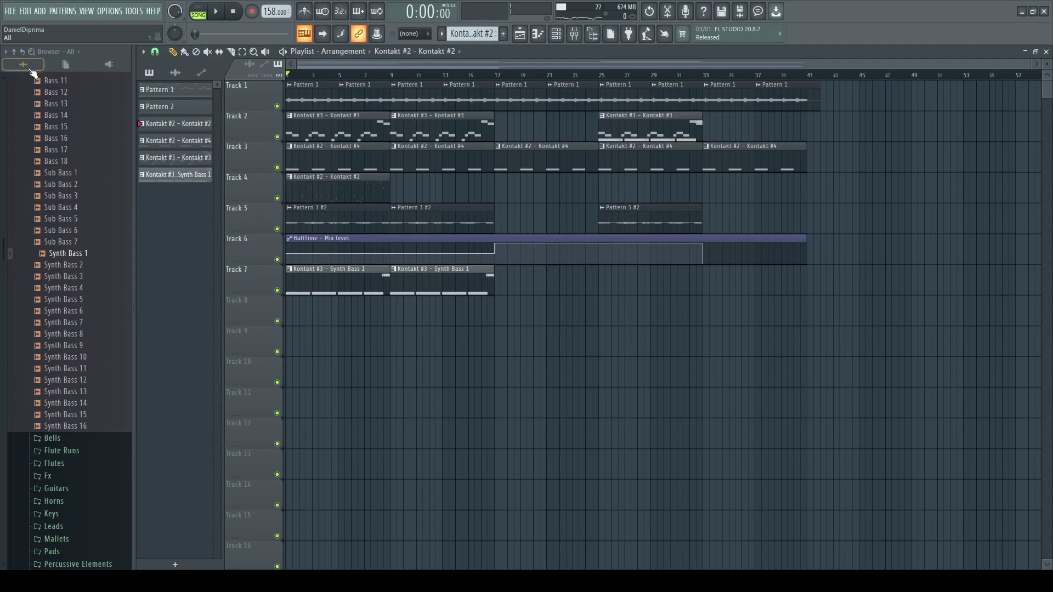
pyautogui.scroll(1, 31, 72)
pyautogui.scroll(10, 63, 310)
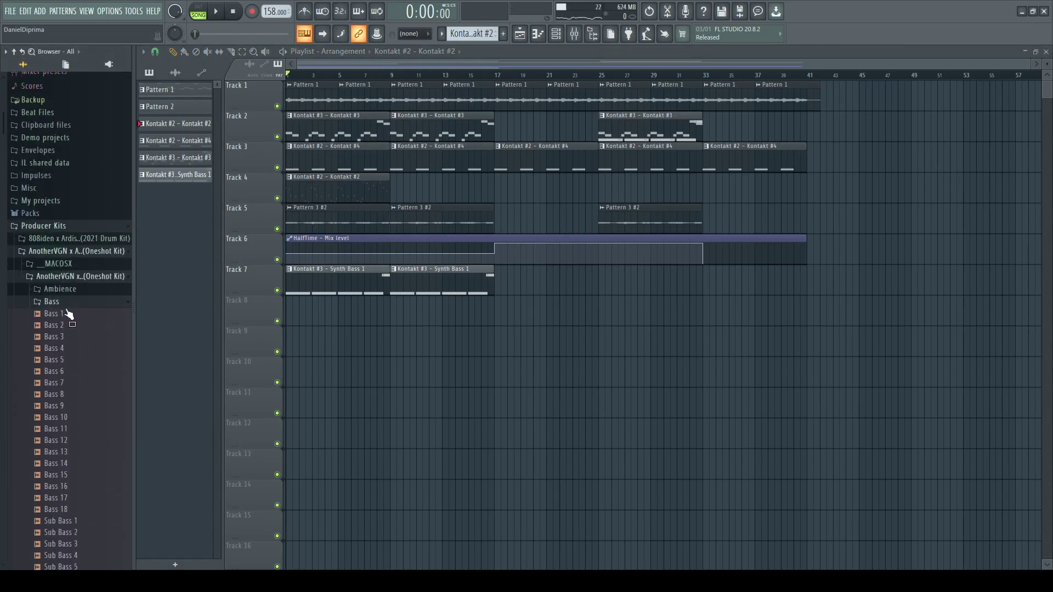
pyautogui.click(44, 284)
pyautogui.click(48, 255)
pyautogui.click(44, 235)
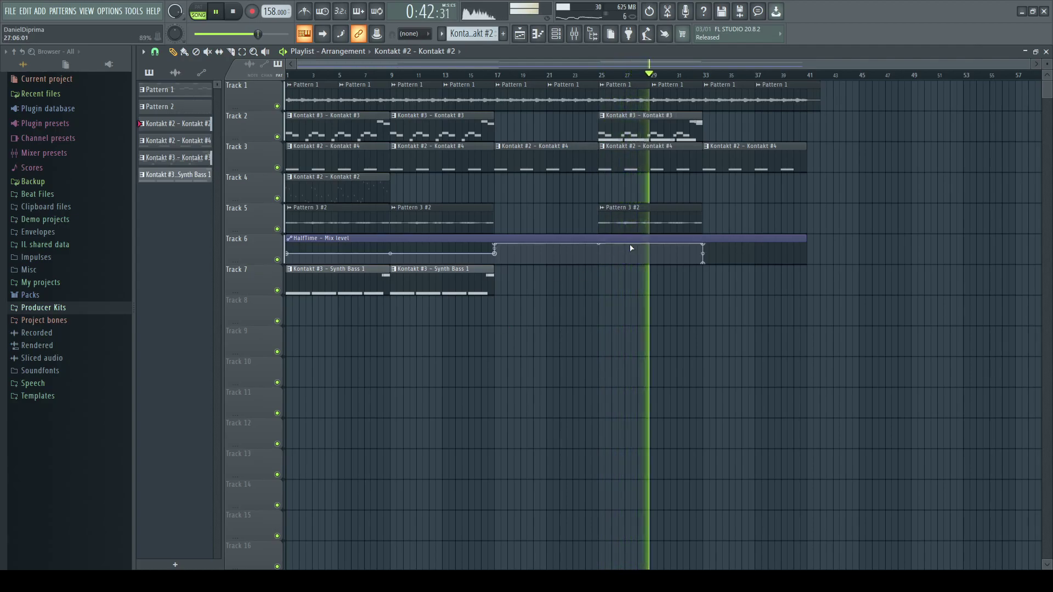
# Step: Separate the stacked Kontakt #3 clips at bar 25, keeping the melody on Track 2, and extend Synth Bass 1 on Track 7 to bar 41
pyautogui.press('space')
pyautogui.moveTo(673, 130); pyautogui.dragTo(567, 302)
pyautogui.click(612, 287)
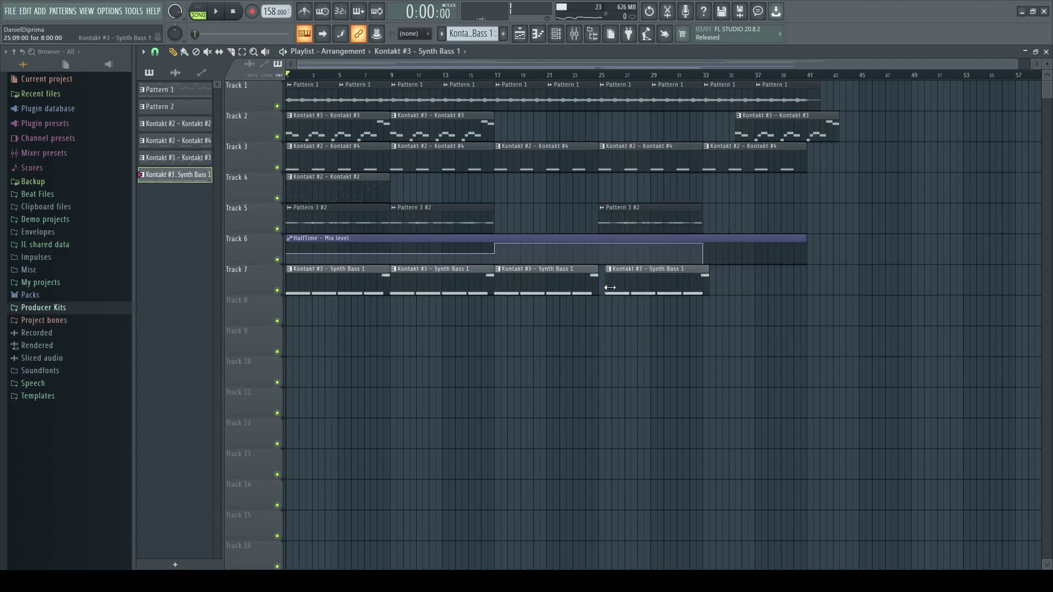
pyautogui.click(741, 286)
pyautogui.moveTo(768, 127); pyautogui.dragTo(632, 126)
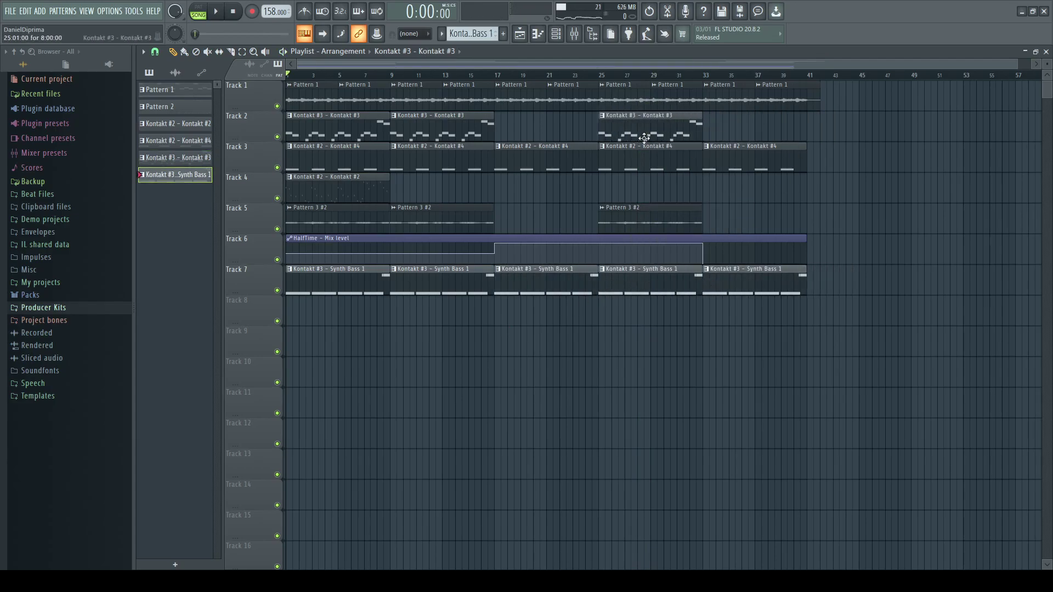
# Step: Audition the sections at bars 17, 25 and 33, and delete the Synth Bass 1 clips at bars 17 and 25
pyautogui.press('space')
pyautogui.click(598, 78)
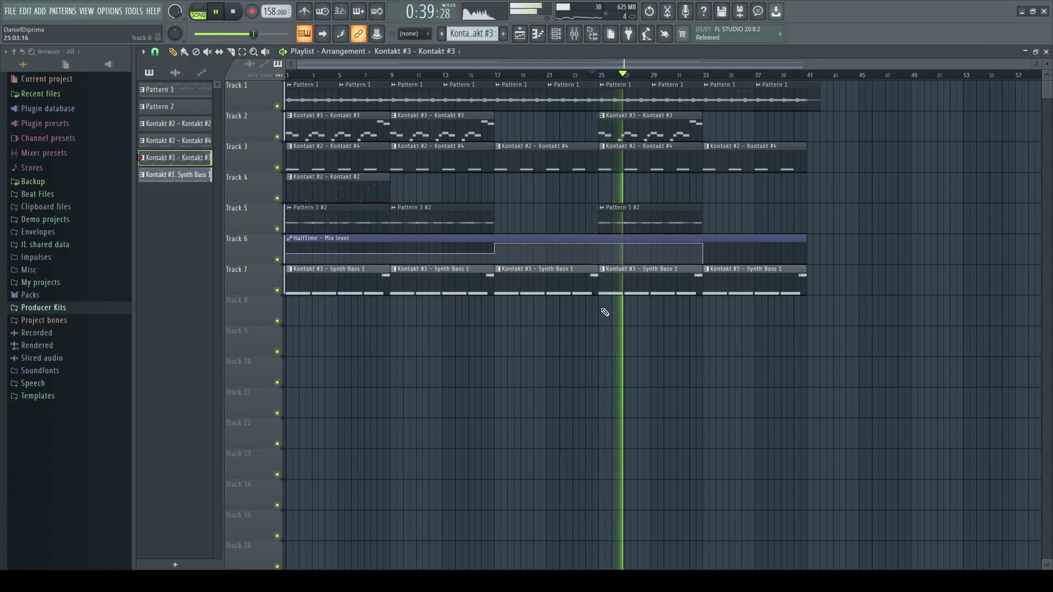
pyautogui.click(489, 75)
pyautogui.rightClick(552, 288)
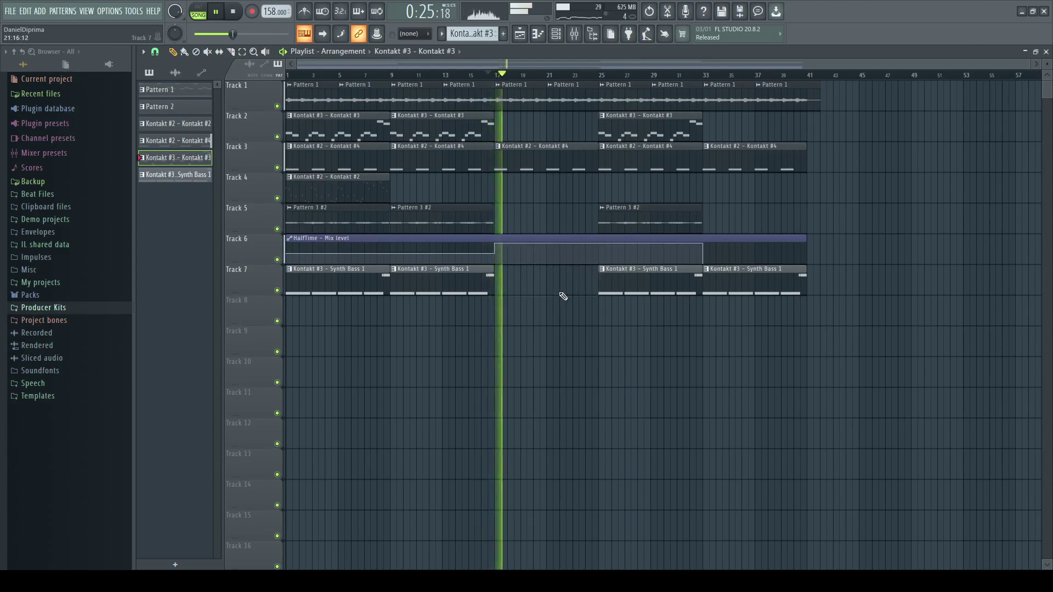
pyautogui.click(598, 75)
pyautogui.rightClick(663, 285)
pyautogui.click(693, 75)
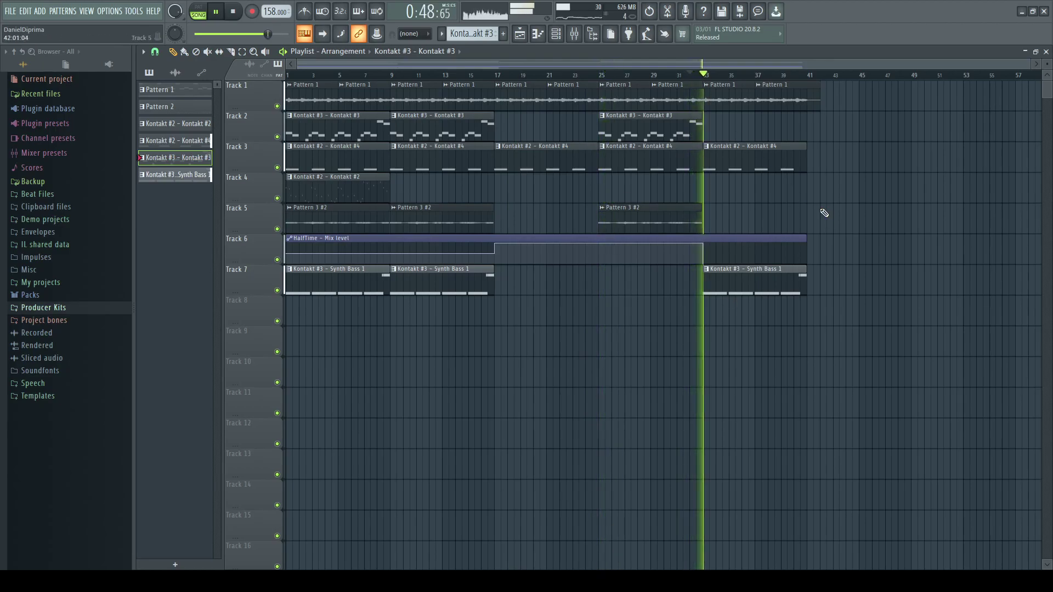